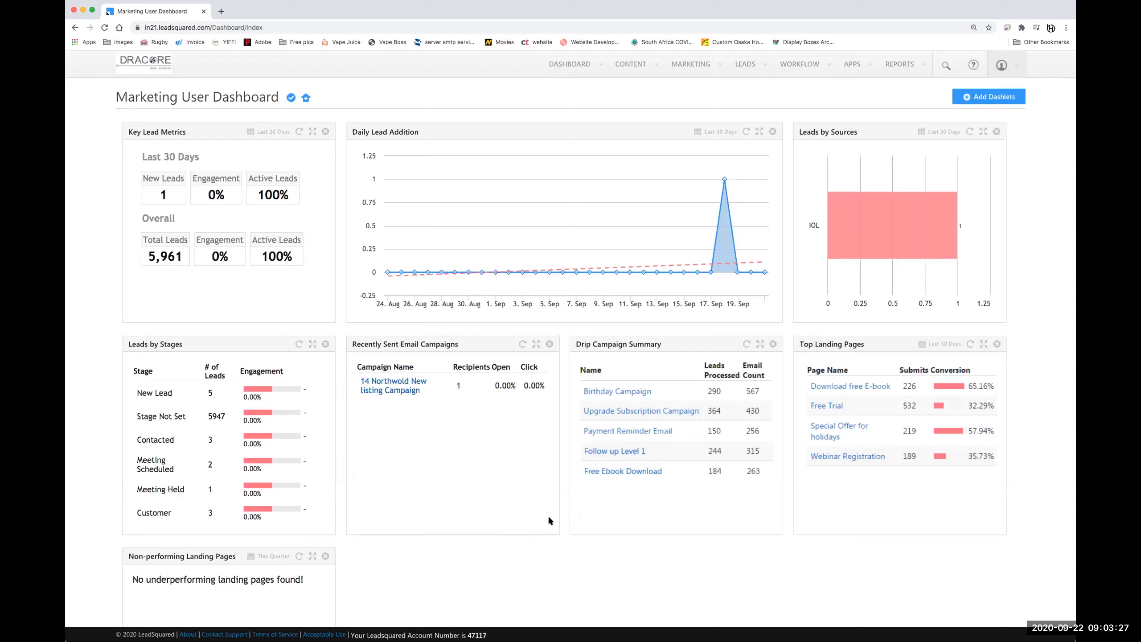
- Open Landing Pages from the Marketing menu and scroll through the existing pages
mouse_move(591, 513)
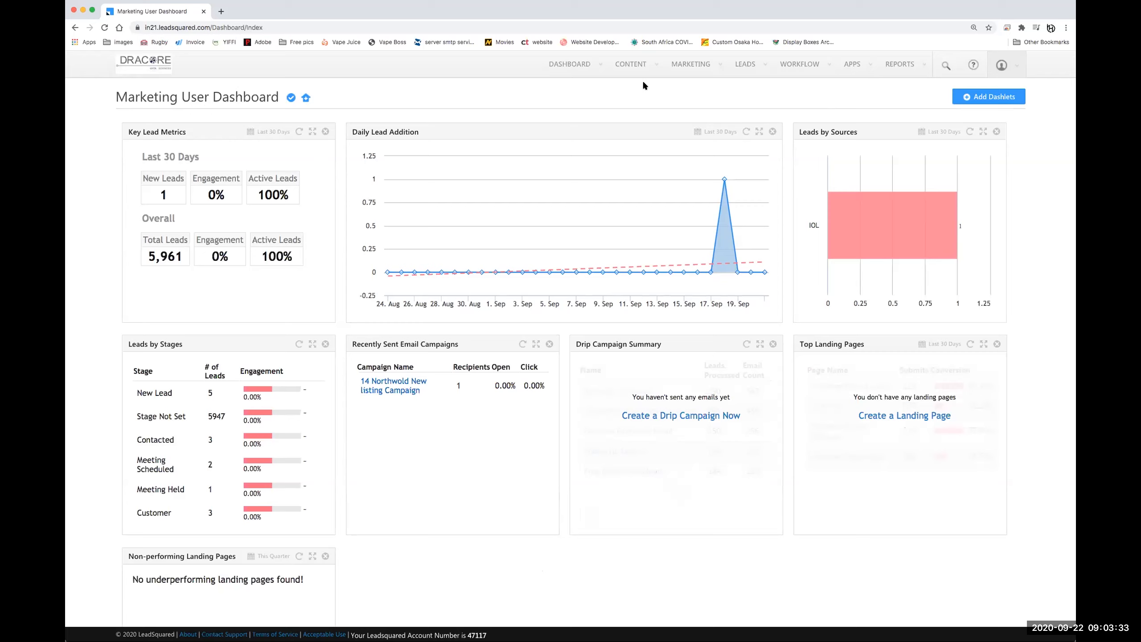
mouse_move(694, 64)
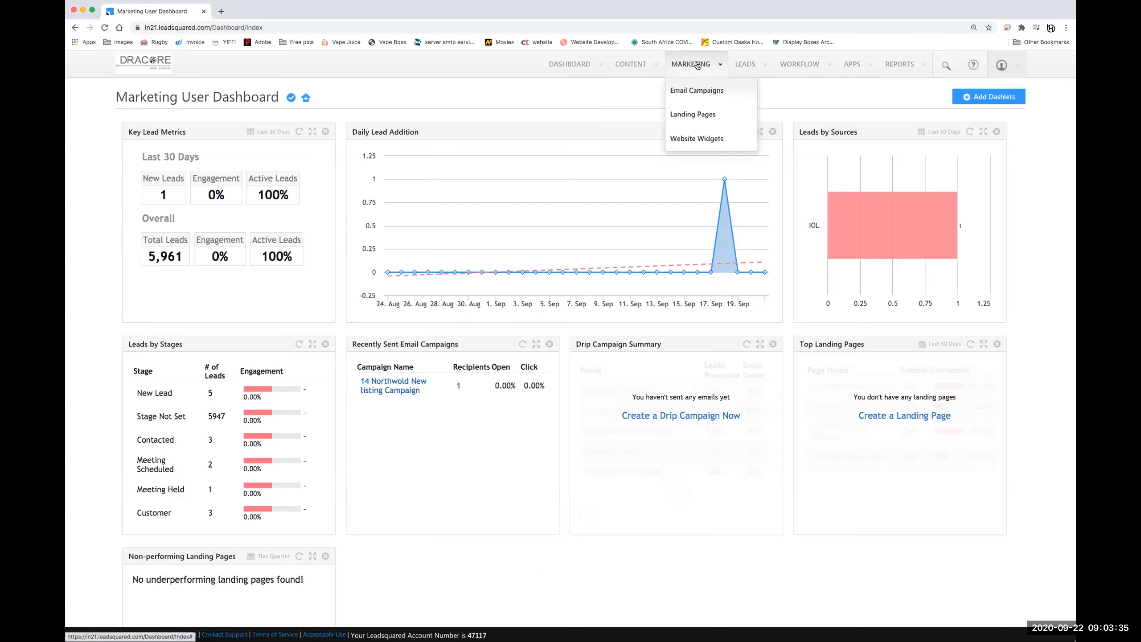
click(691, 115)
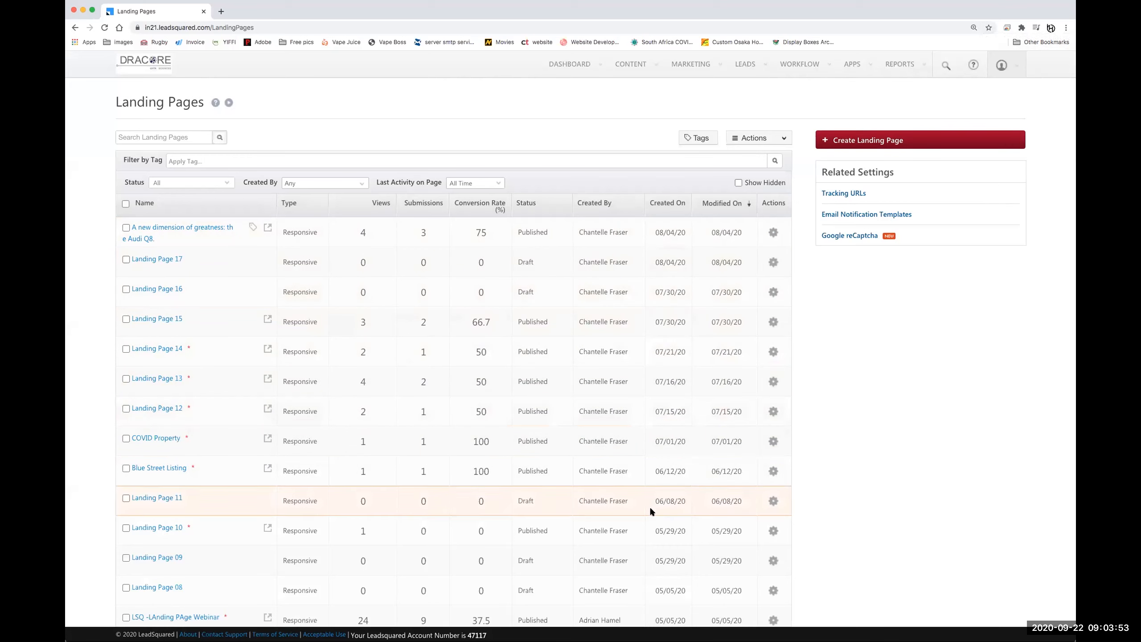
scroll(655, 463, down, 7)
scroll(640, 359, down, 2)
scroll(637, 333, up, 9)
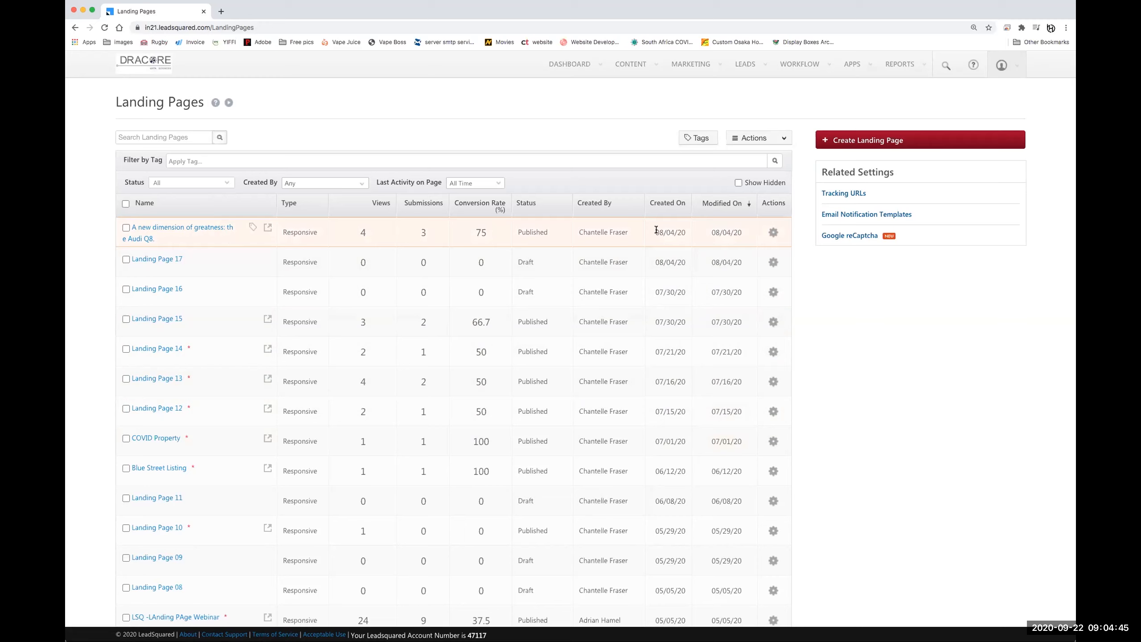
click(183, 228)
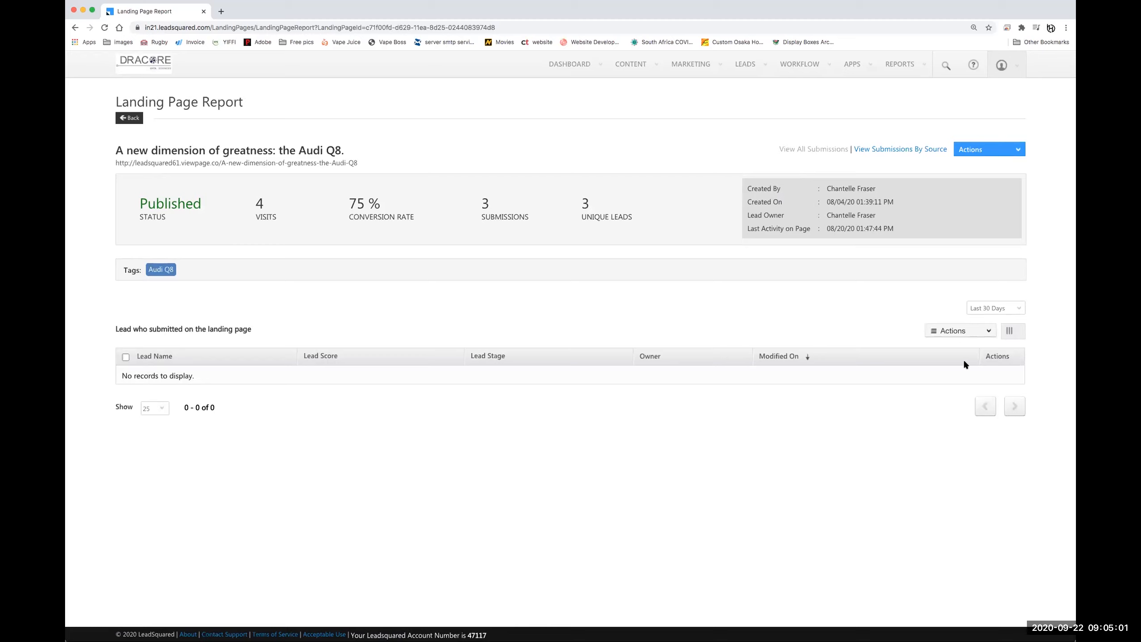
click(1005, 309)
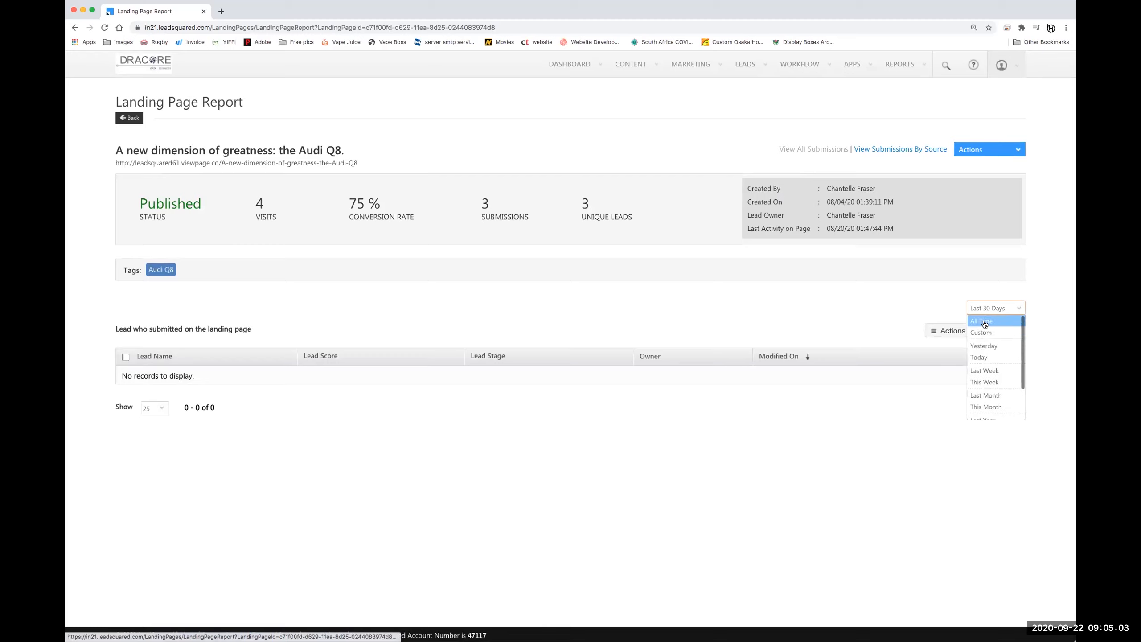
click(984, 322)
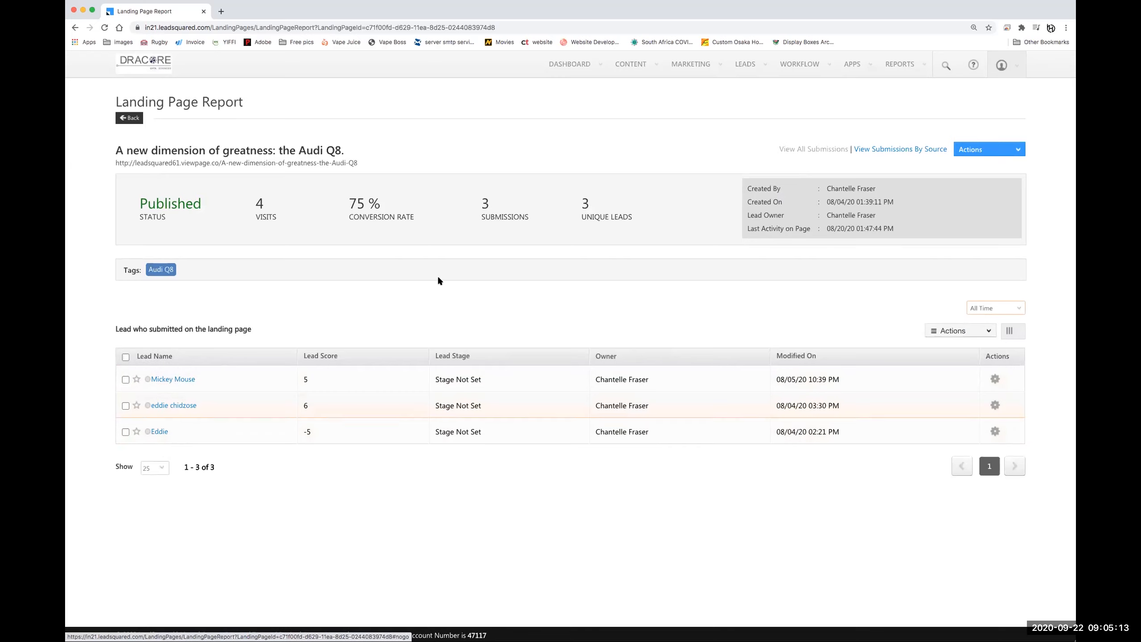
click(129, 117)
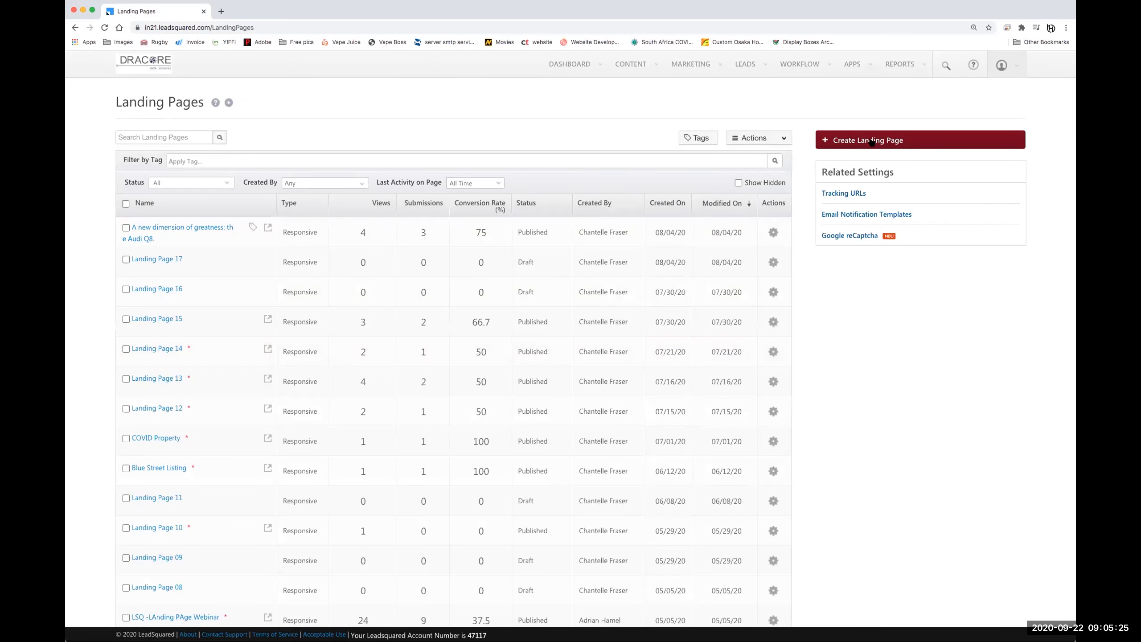
- Create a new landing page named 'How to build landing pages Demo'
click(866, 143)
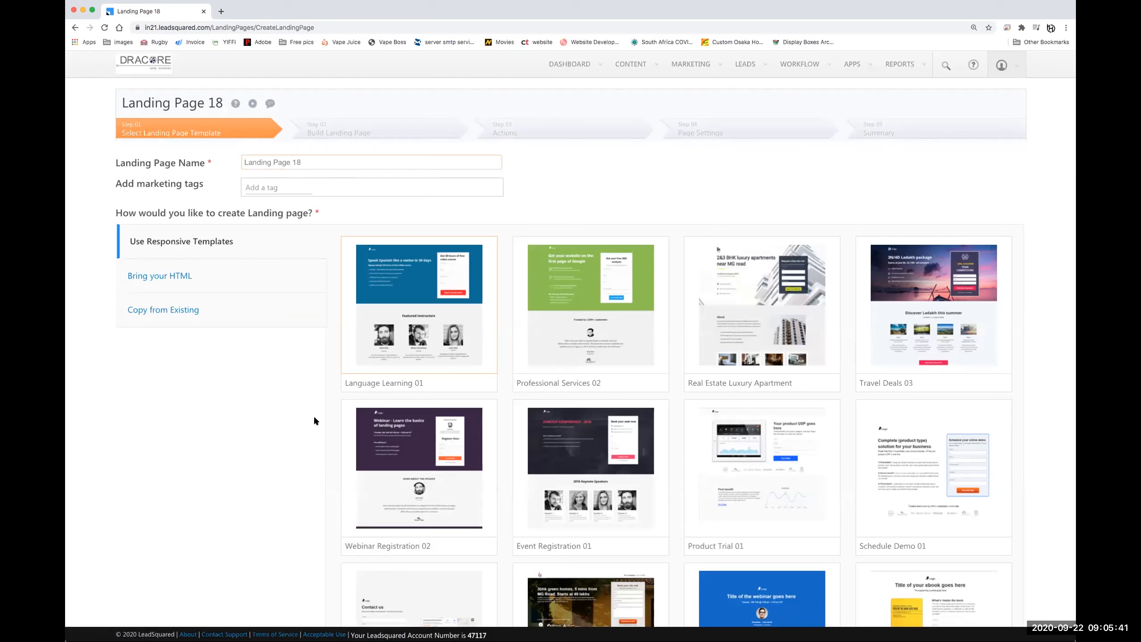
triple_click(299, 155)
text(Landing Pa)
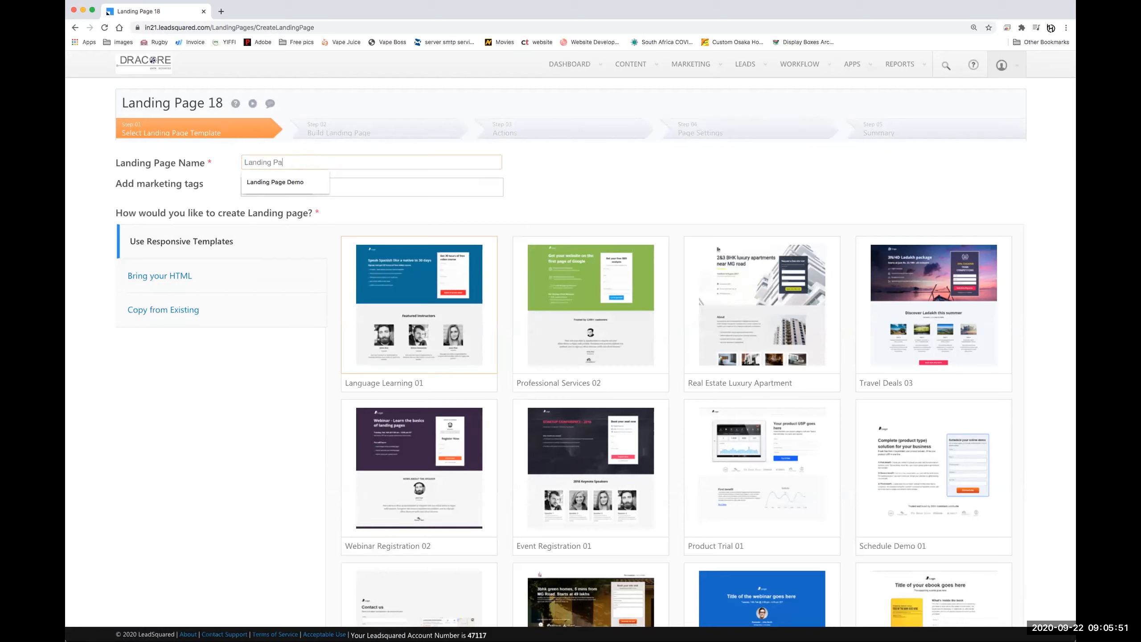
key(ctrl+a)
text(How to b)
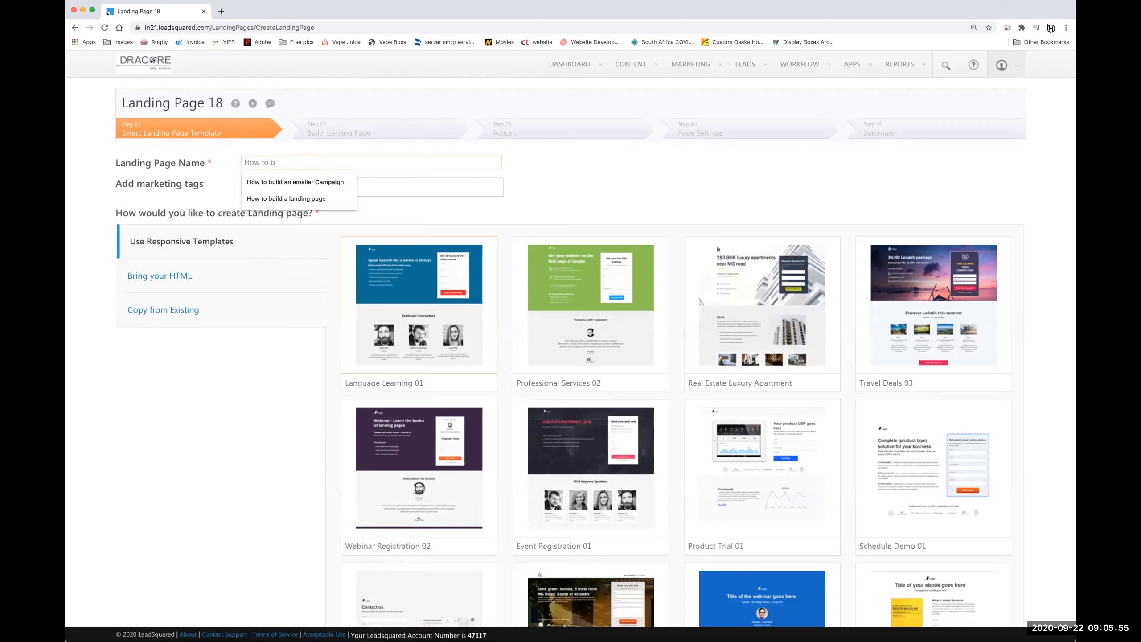
text(uild lan)
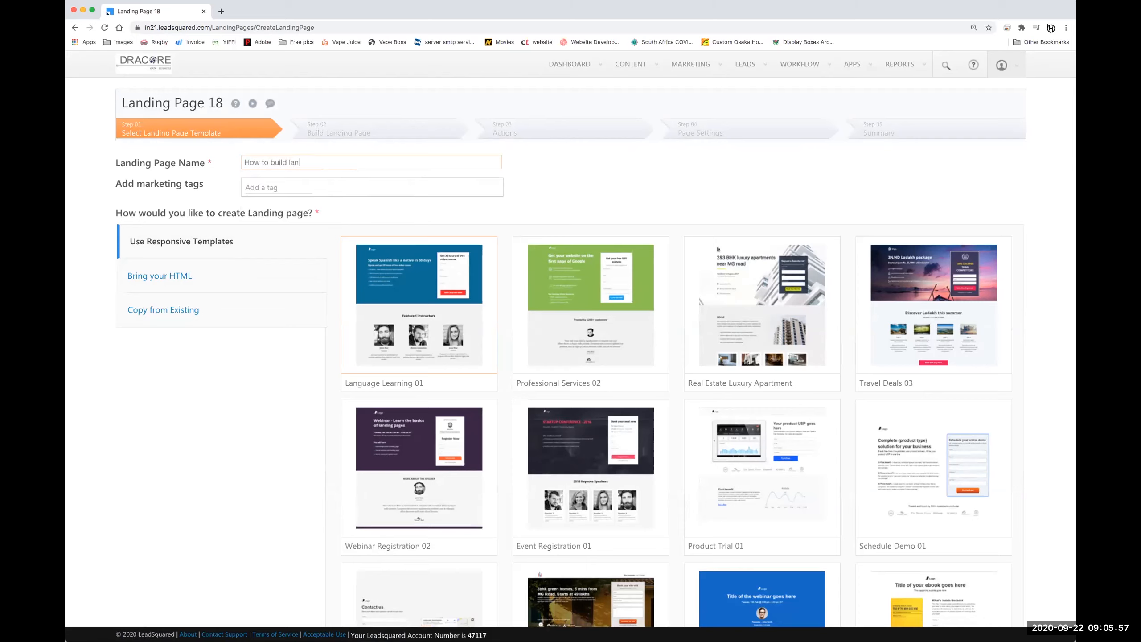
text(ding pages Demo)
- Type 'Landing page webinar' into the marketing tags field
click(268, 184)
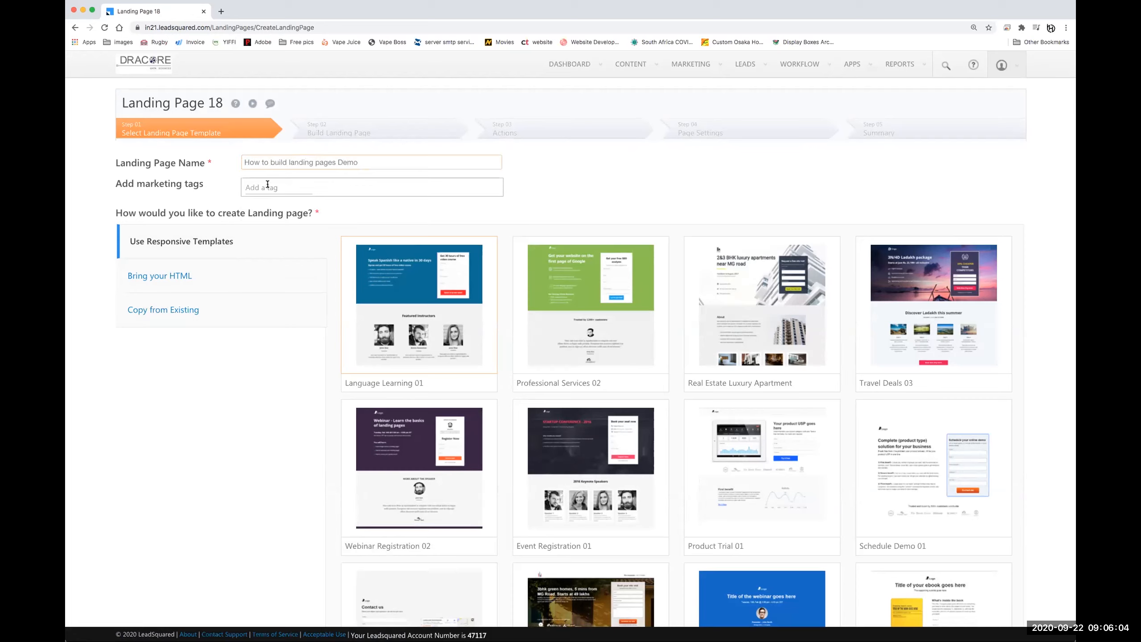
click(292, 188)
text(Landing page webinar)
click(246, 185)
- Add the marketing tag 'Lalanding Page Webinar' to the page
click(255, 187)
text(la)
key(Return)
- Build the page from the Blank template
scroll(590, 214, down, 1)
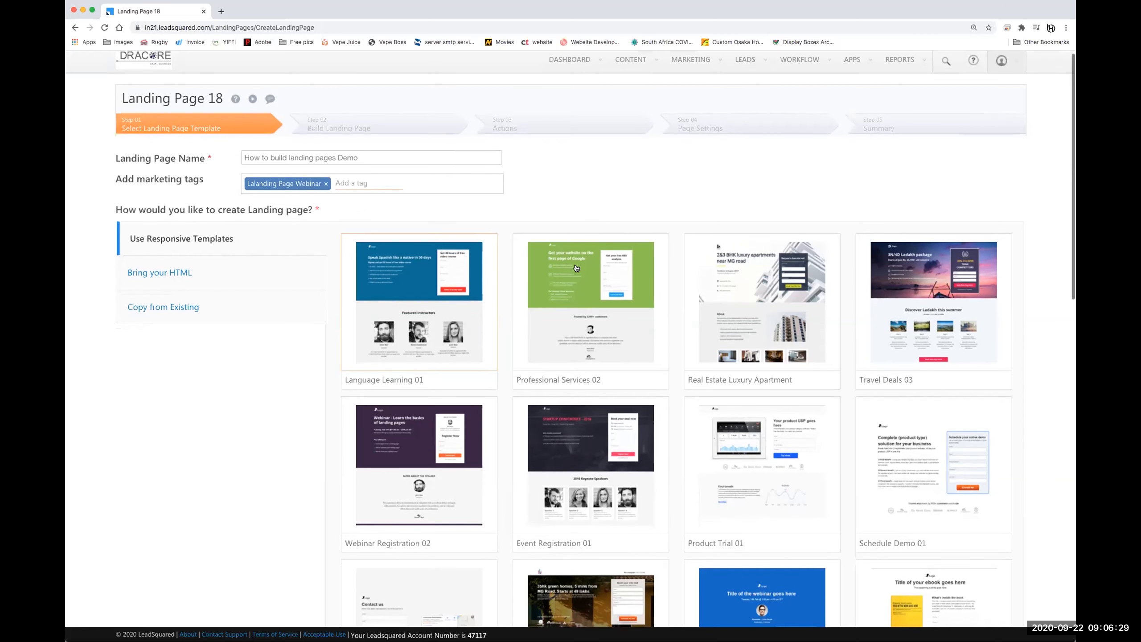
mouse_move(586, 457)
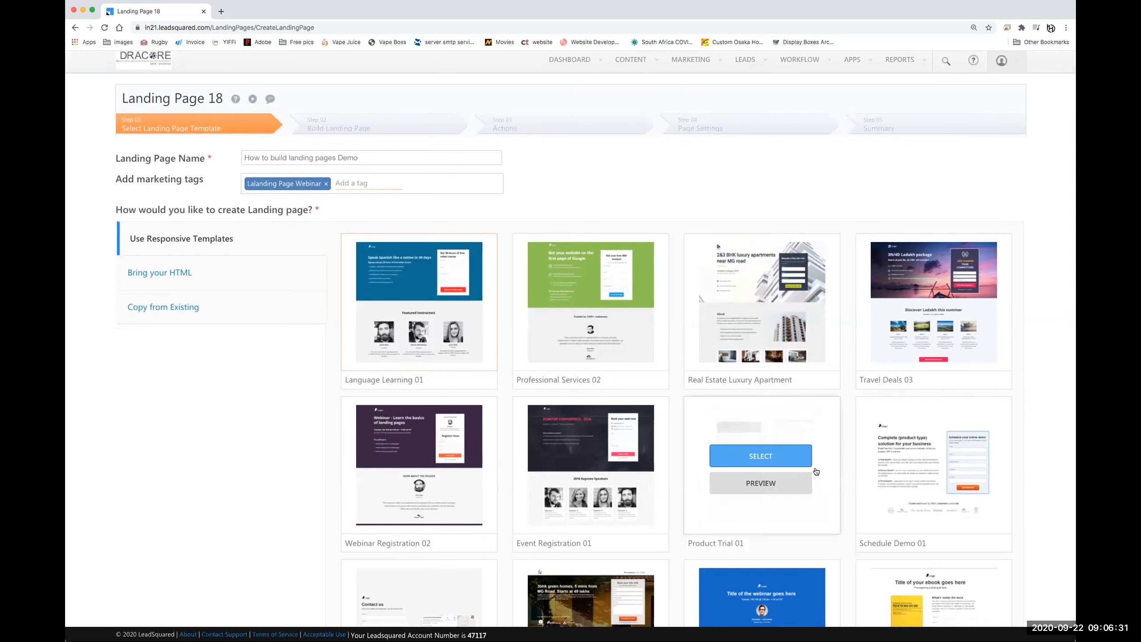
scroll(764, 453, down, 3)
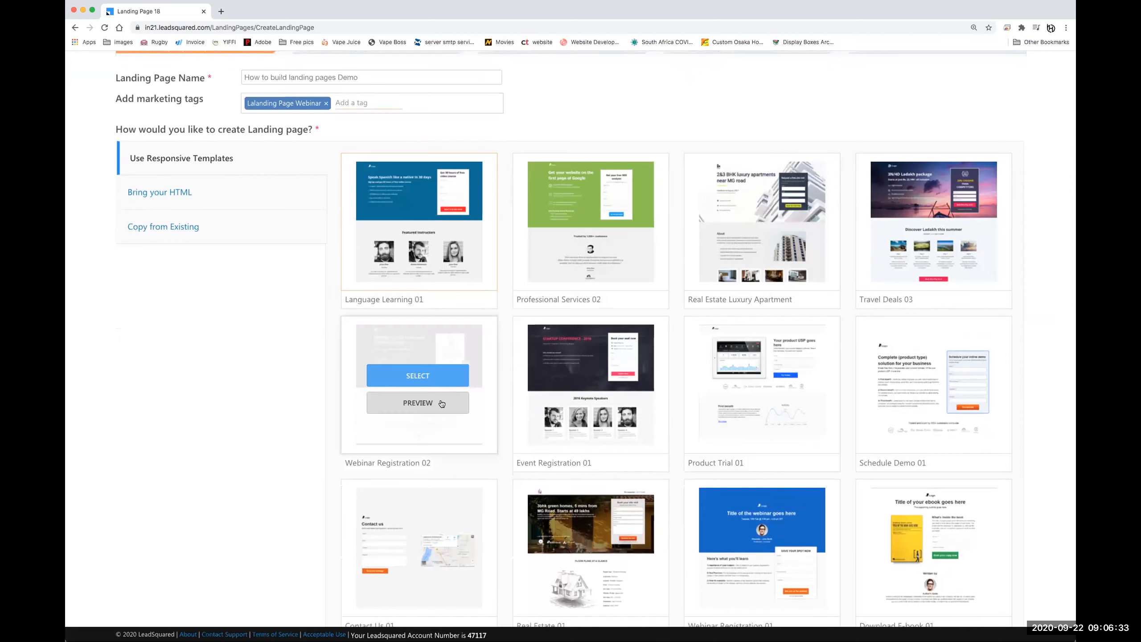
scroll(670, 339, down, 2)
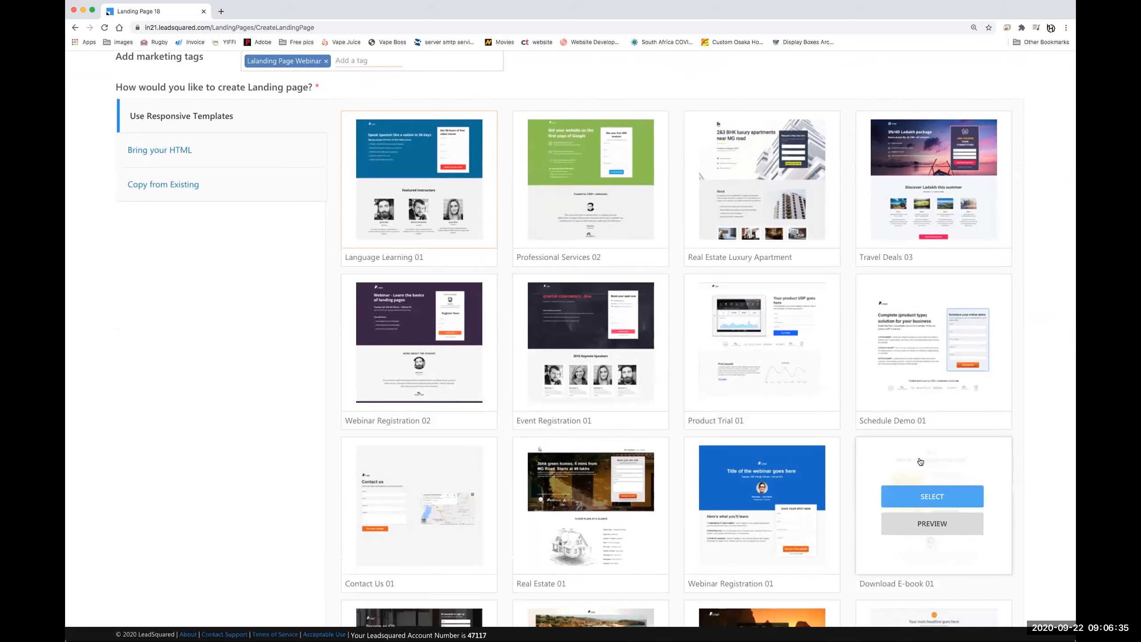
scroll(932, 485, down, 2)
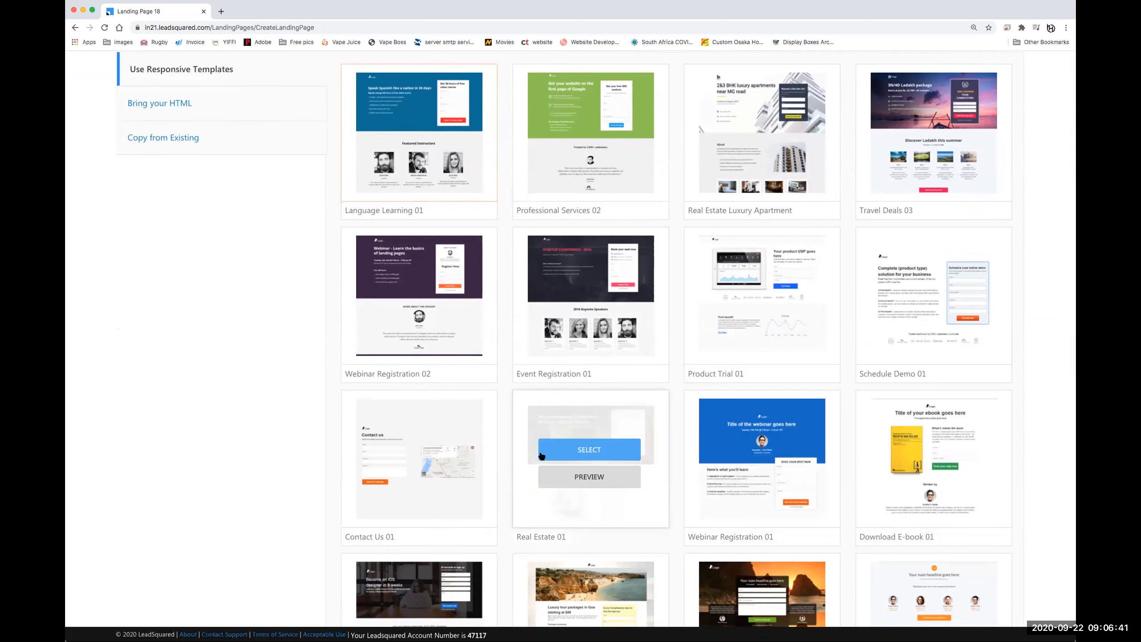
scroll(517, 453, down, 6)
scroll(781, 472, down, 7)
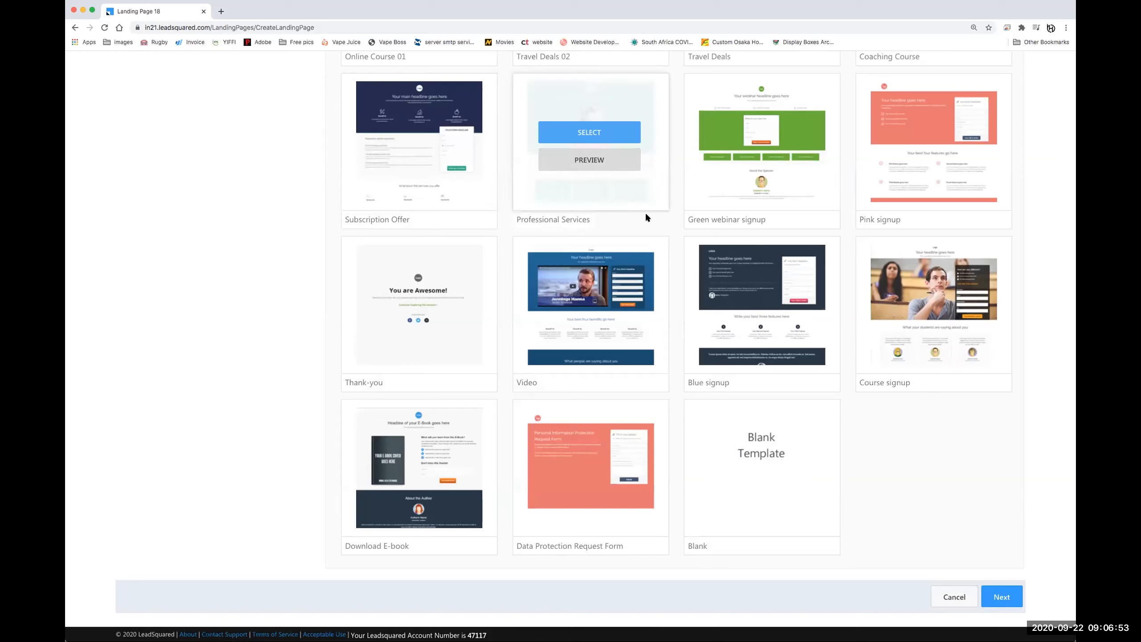
mouse_move(829, 432)
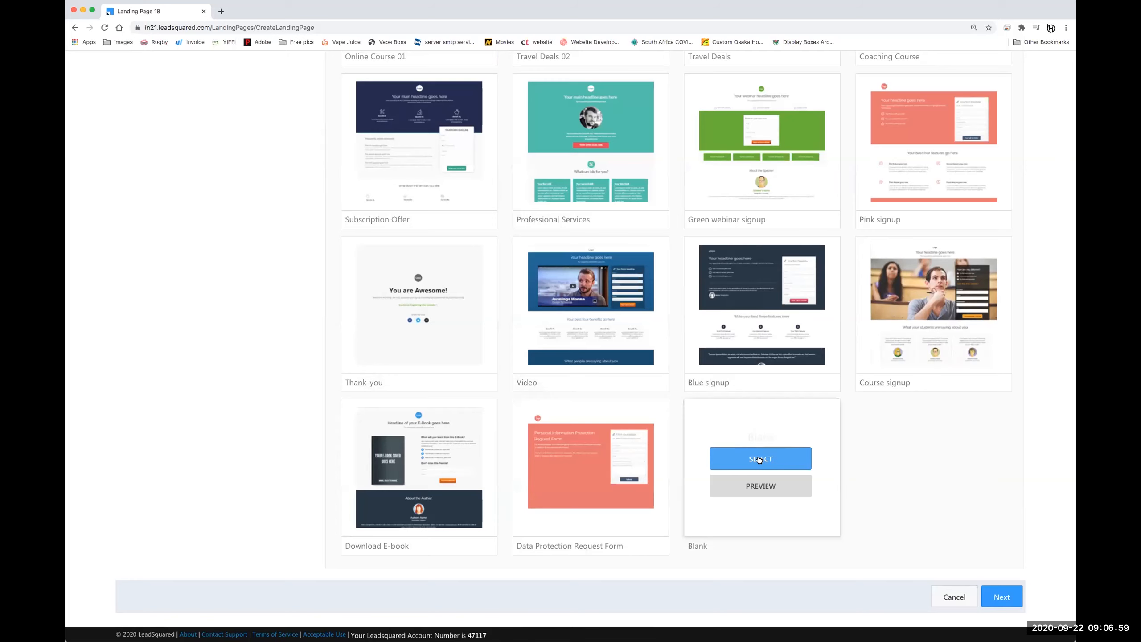
click(759, 459)
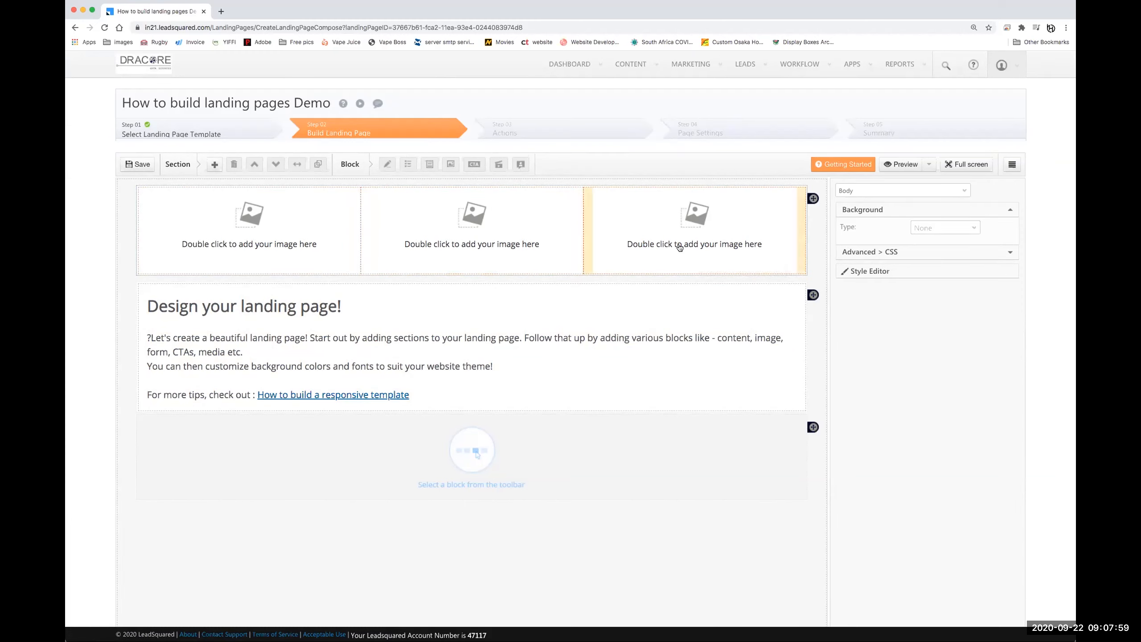
- Delete the template's sample image section and text section
click(813, 198)
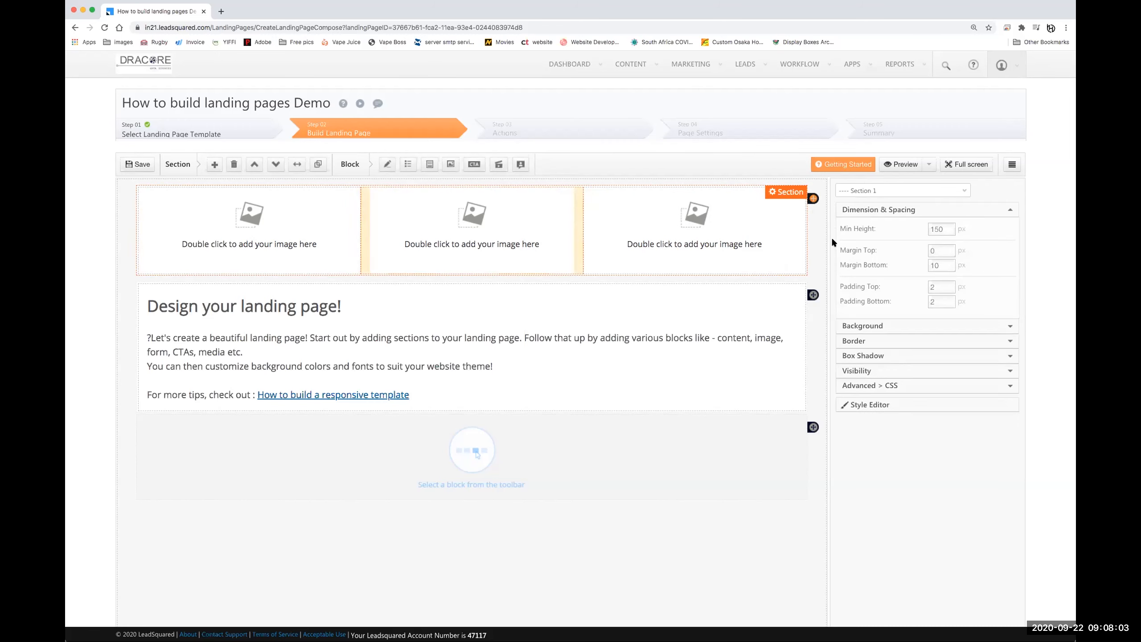
click(791, 195)
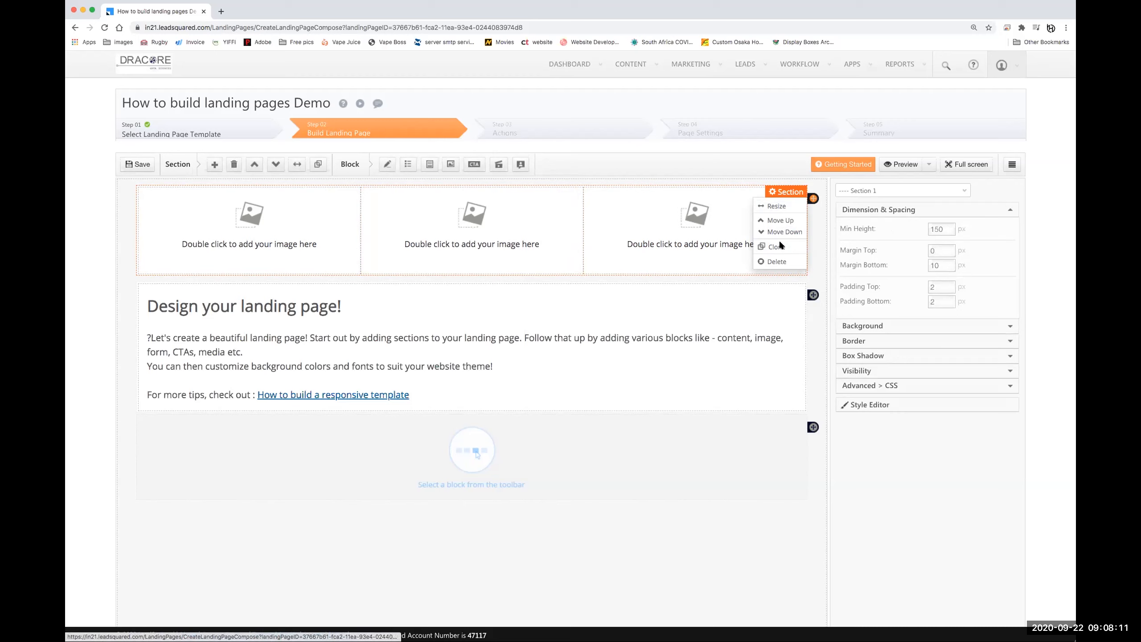
click(810, 239)
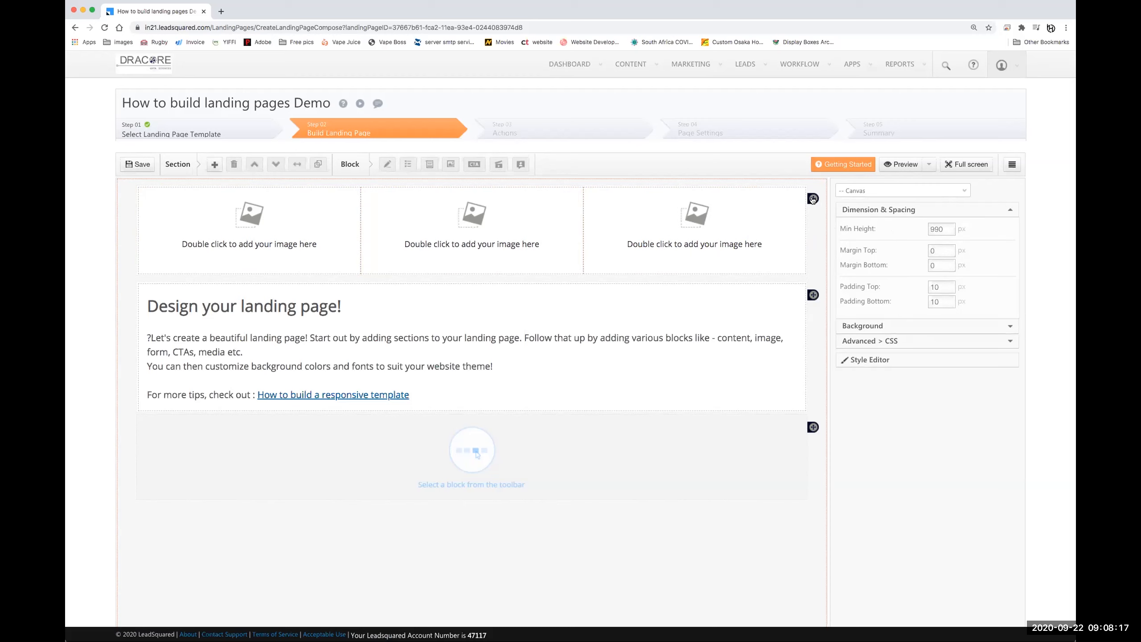
click(775, 189)
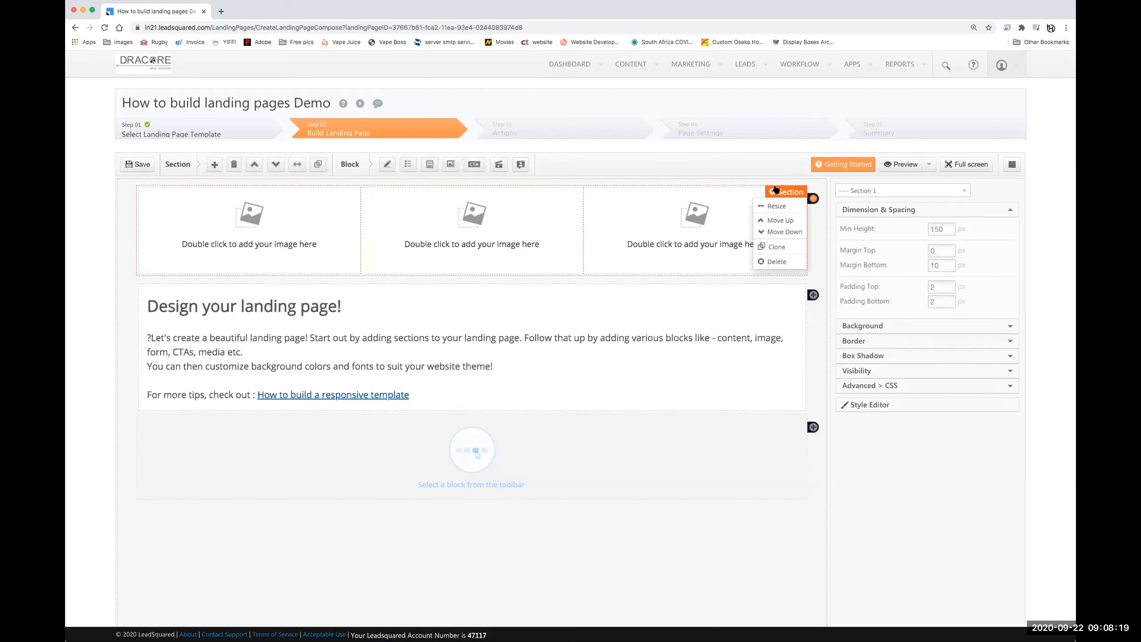
click(776, 260)
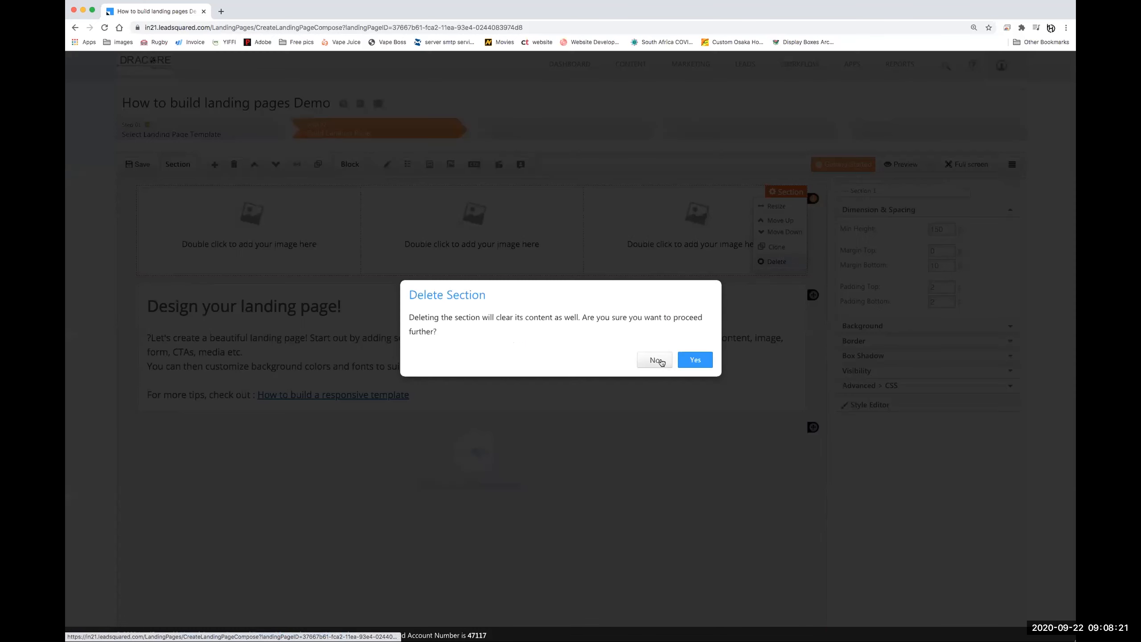
click(654, 360)
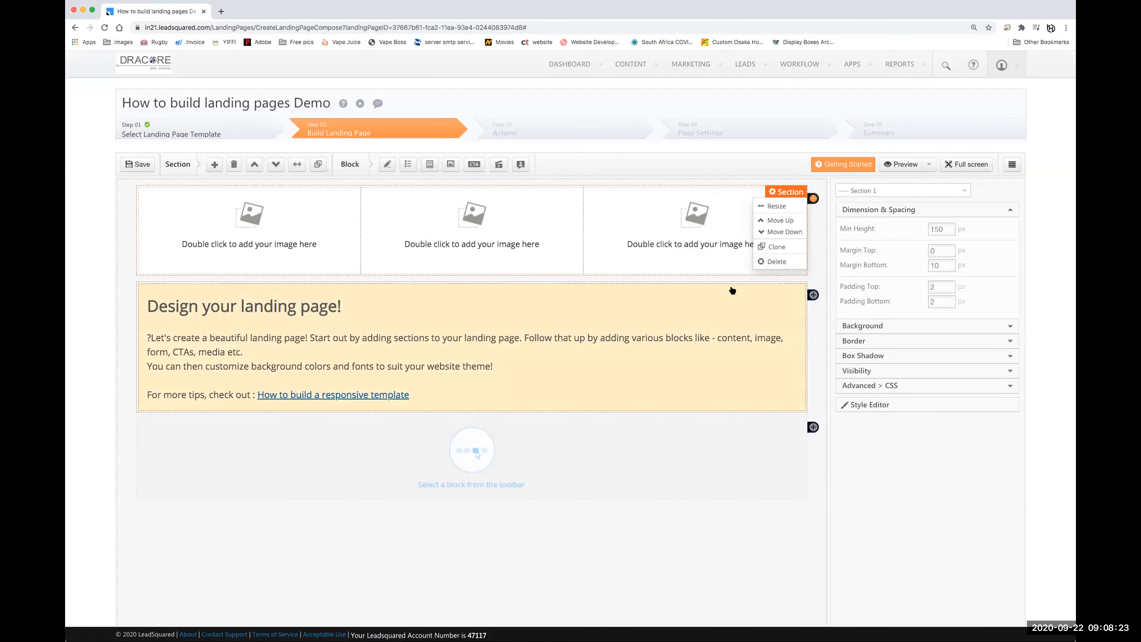
click(778, 262)
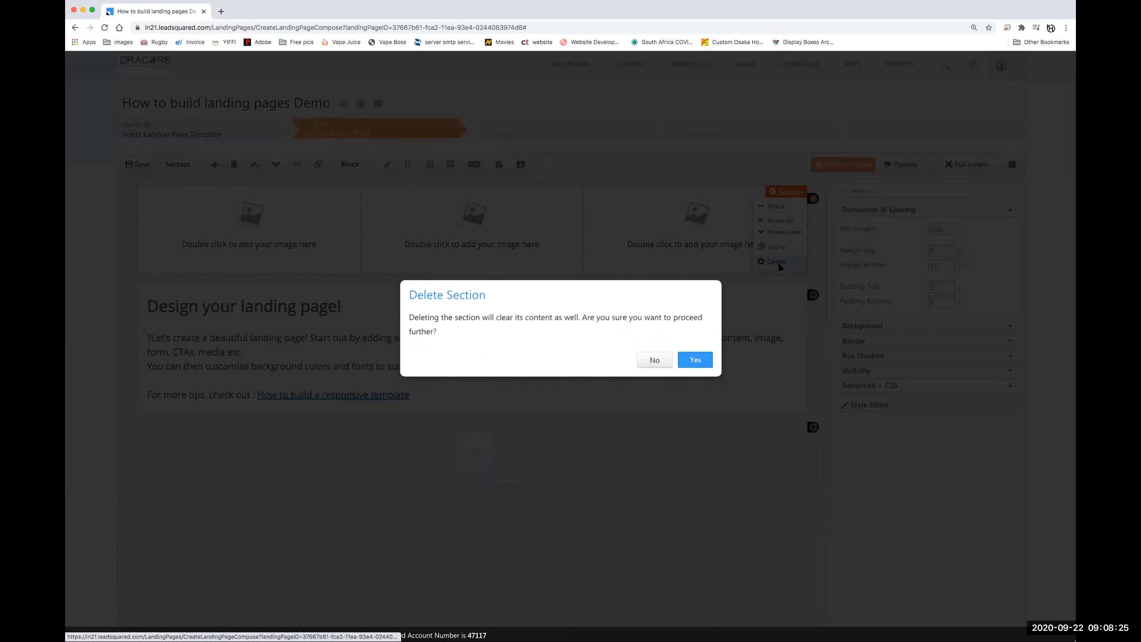
click(692, 361)
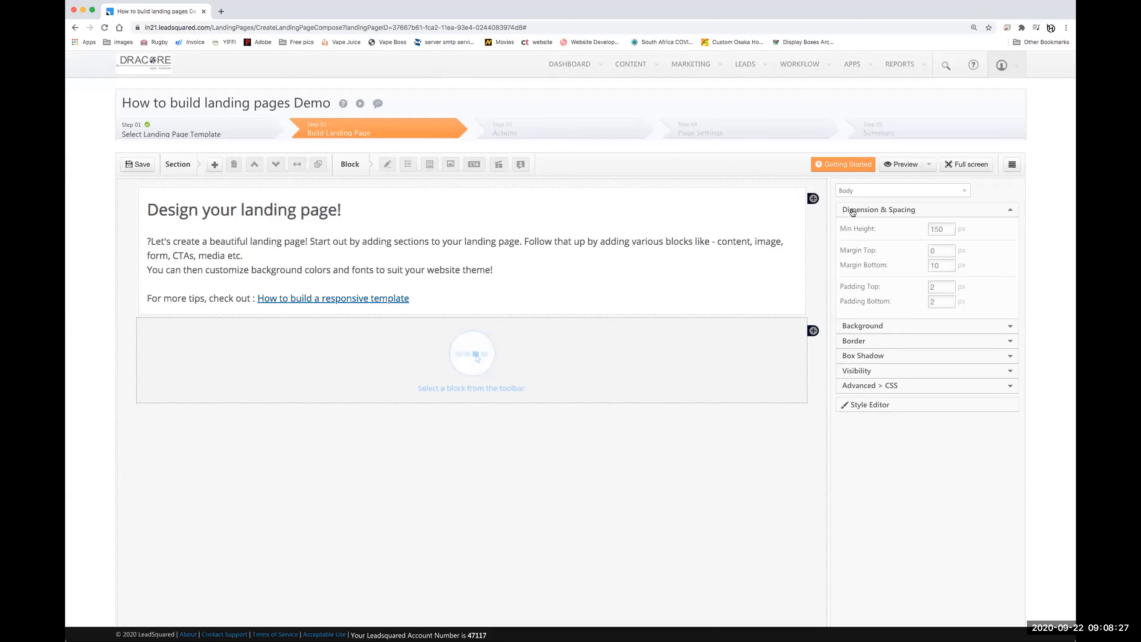
click(813, 199)
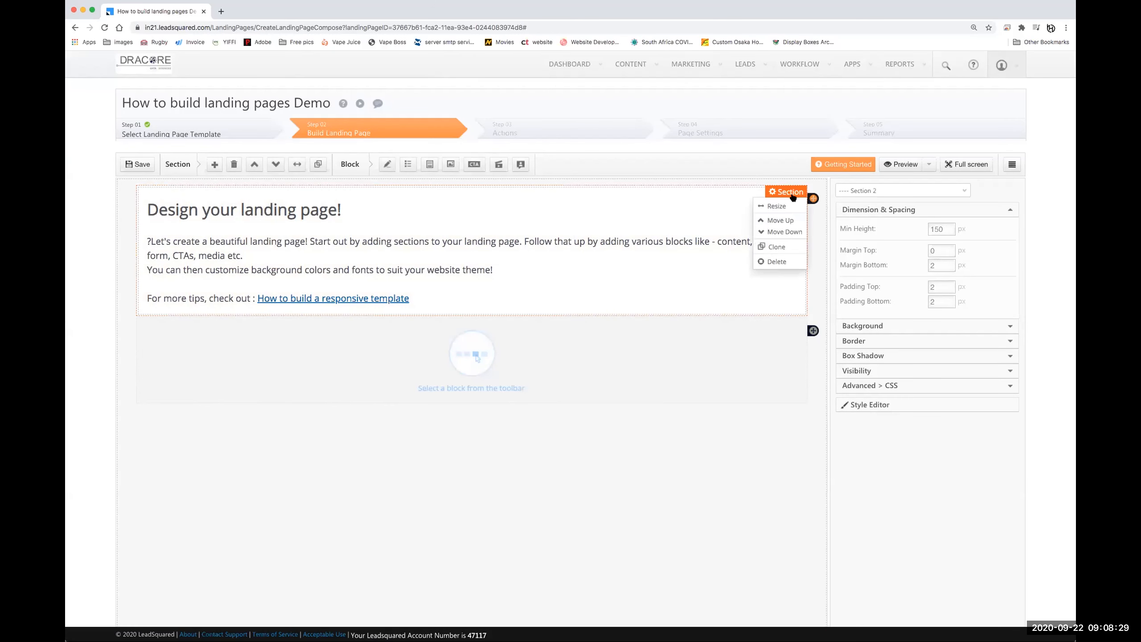
click(777, 261)
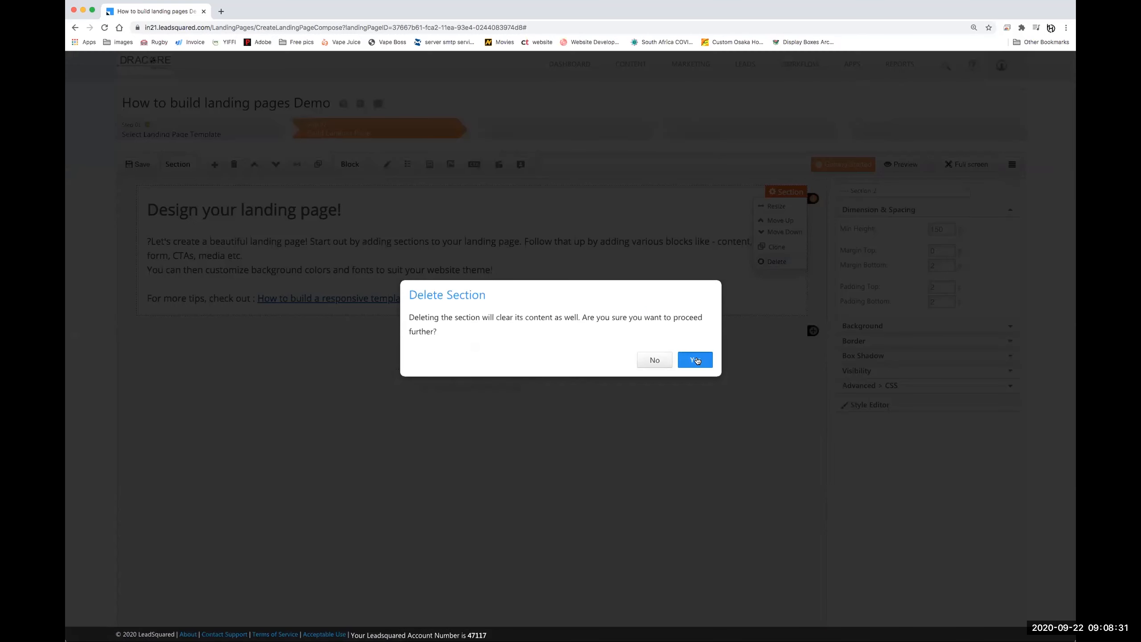
click(698, 360)
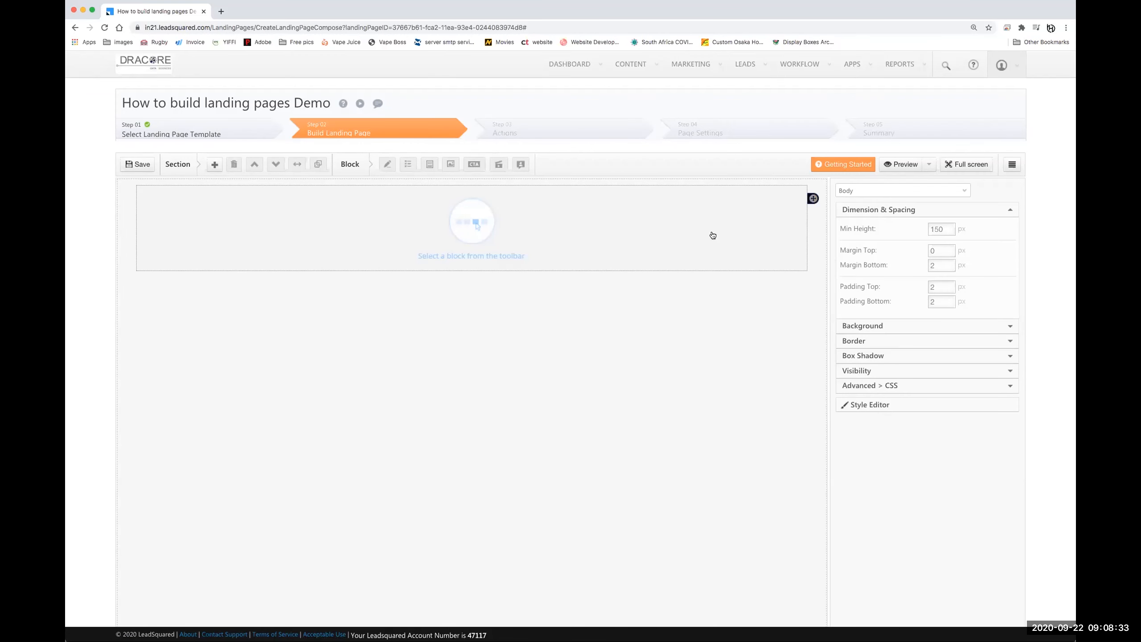
- Add an image block to the remaining empty section
click(490, 213)
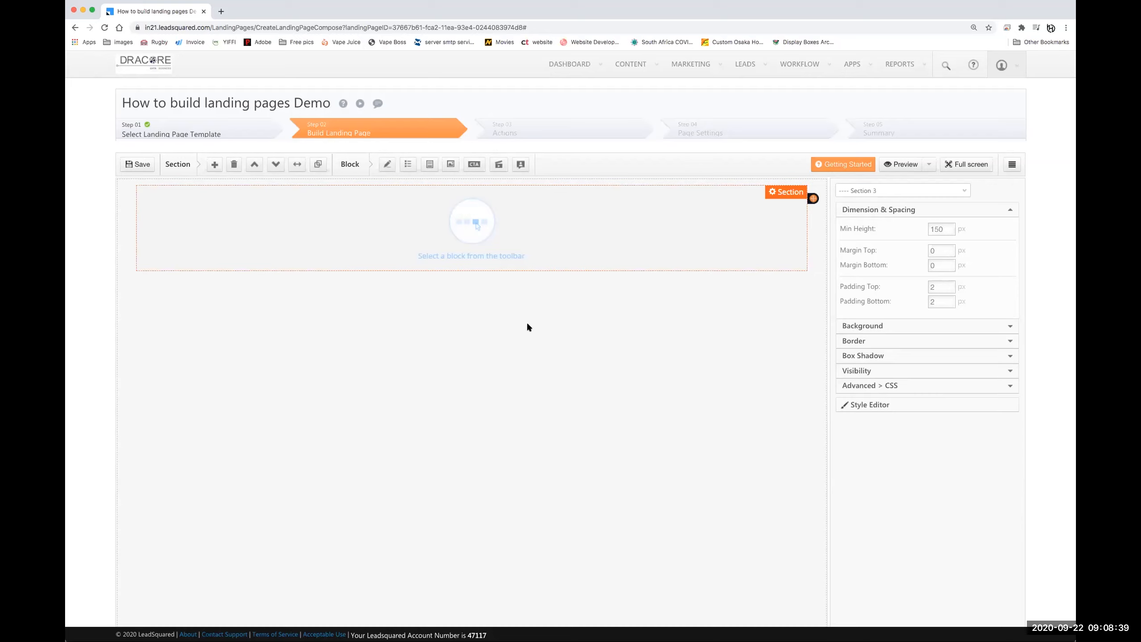
click(449, 165)
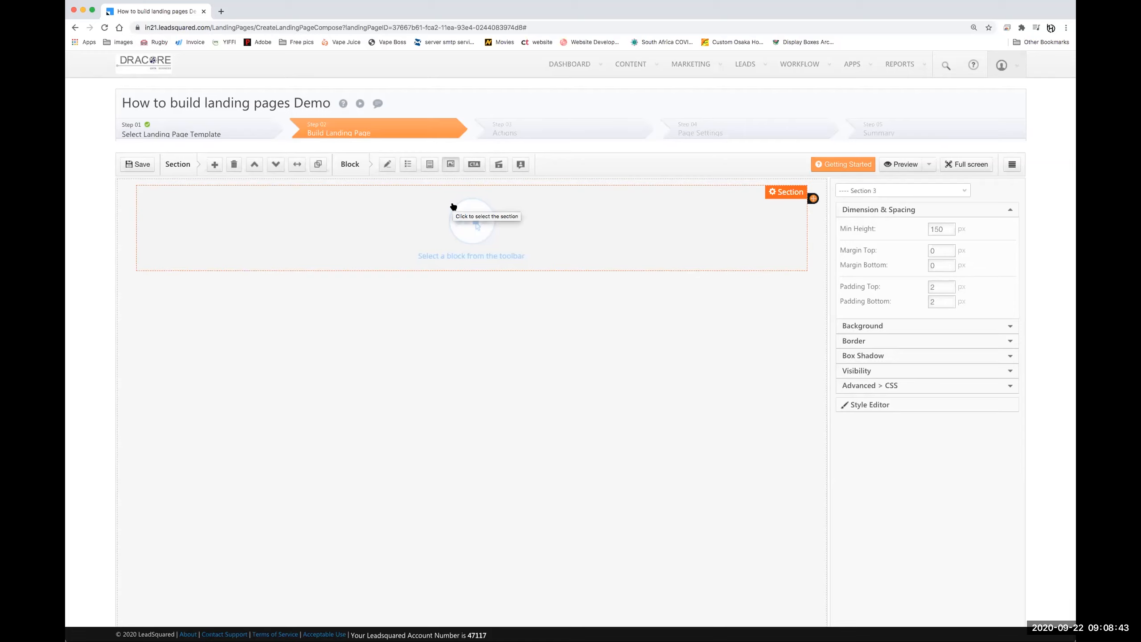
click(451, 163)
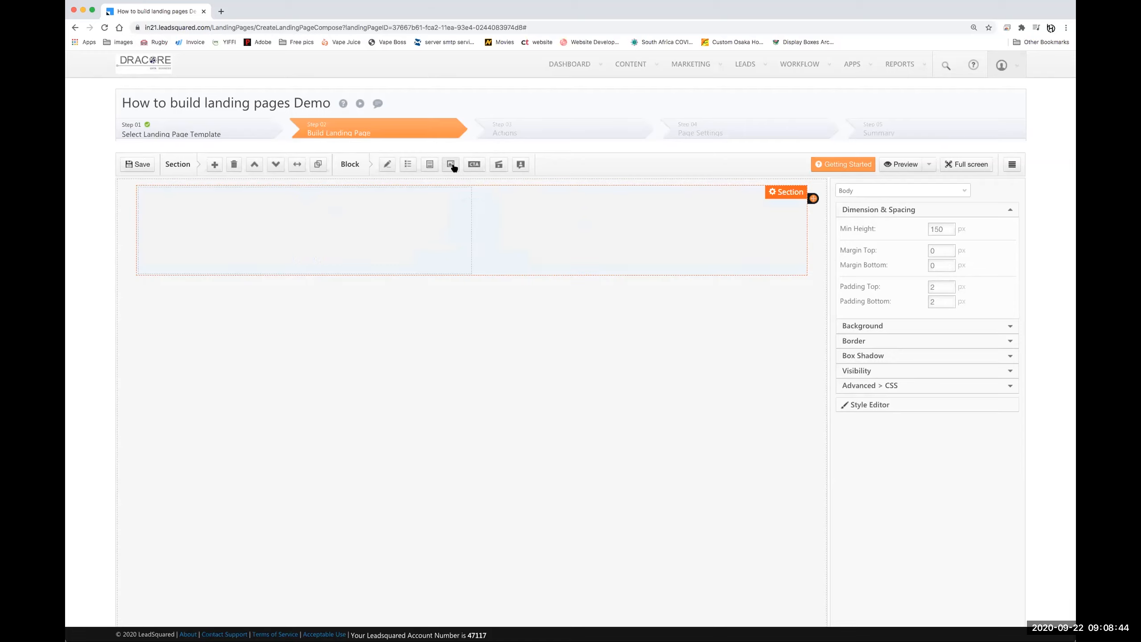
click(469, 232)
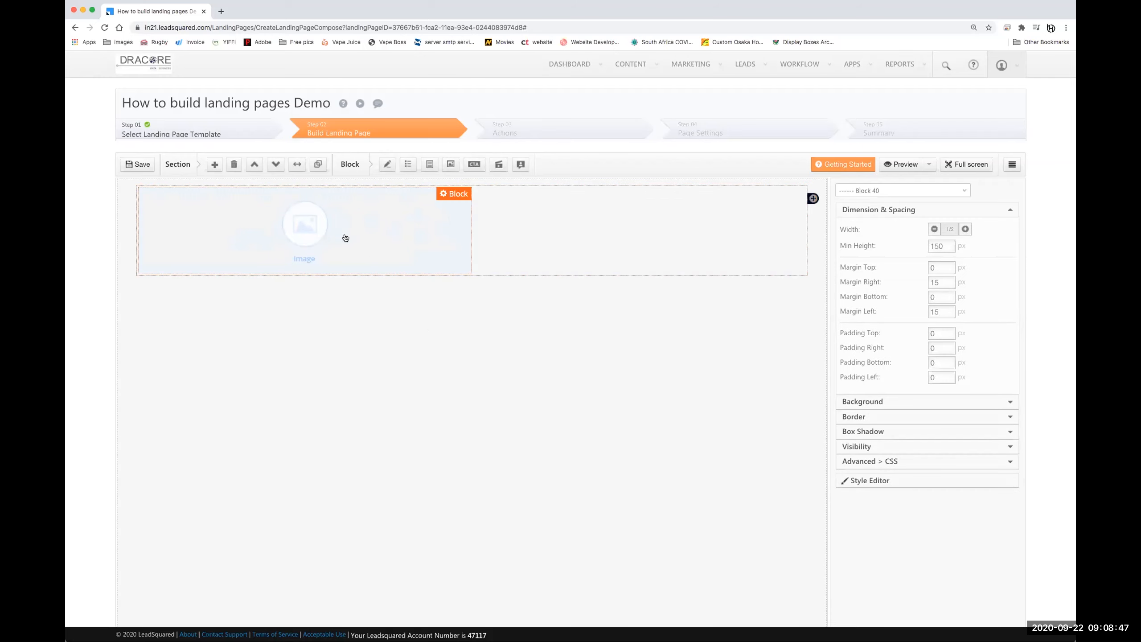
click(306, 239)
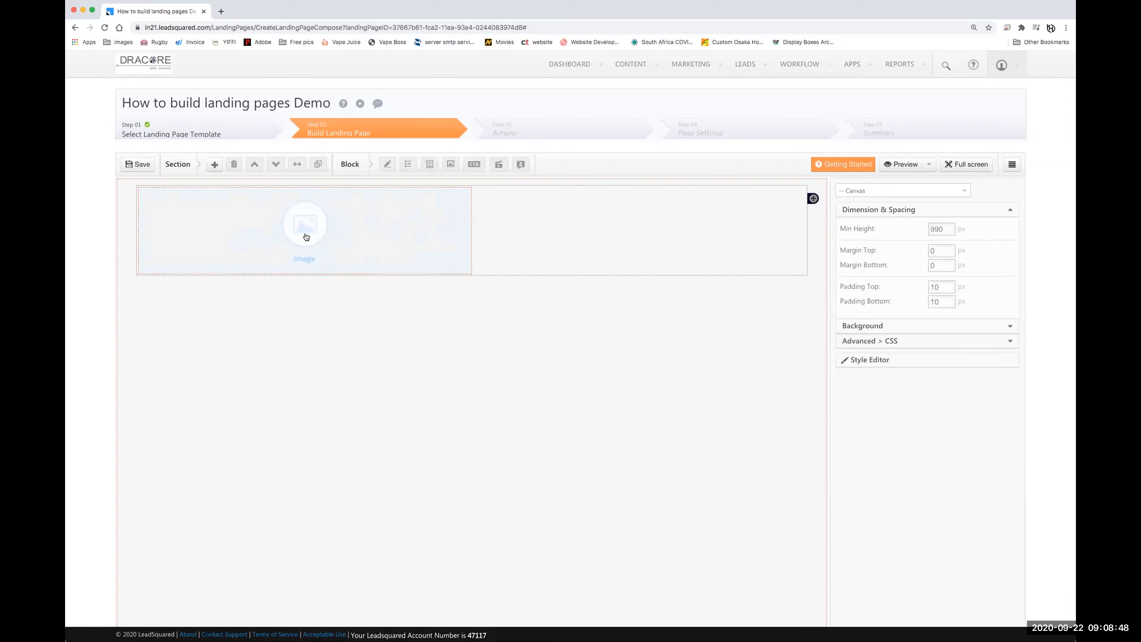
click(444, 244)
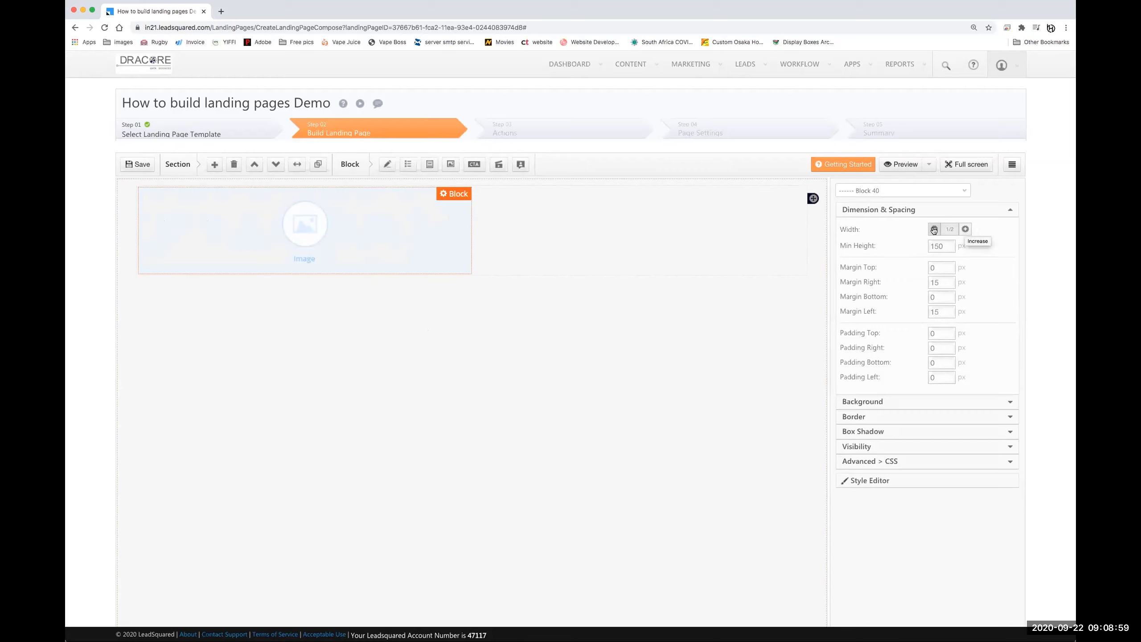
- Widen the image block to full section width
click(965, 229)
click(965, 229)
click(965, 230)
click(964, 230)
click(965, 230)
click(965, 230)
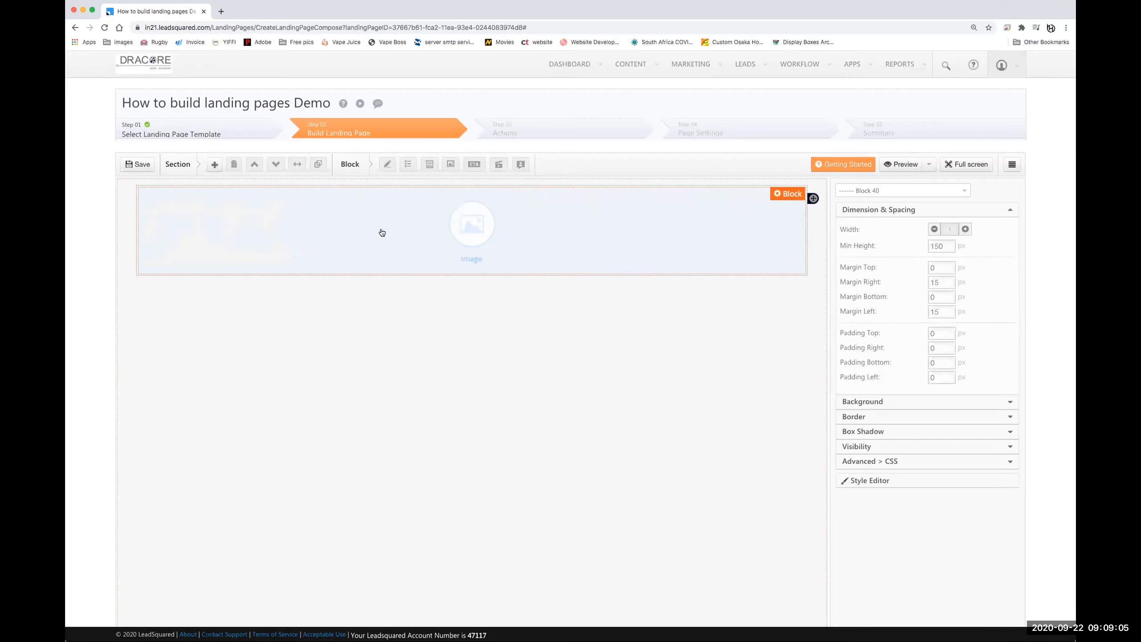
- Open the image block's designer, then its Image Browser listing 29 stored images
double_click(469, 225)
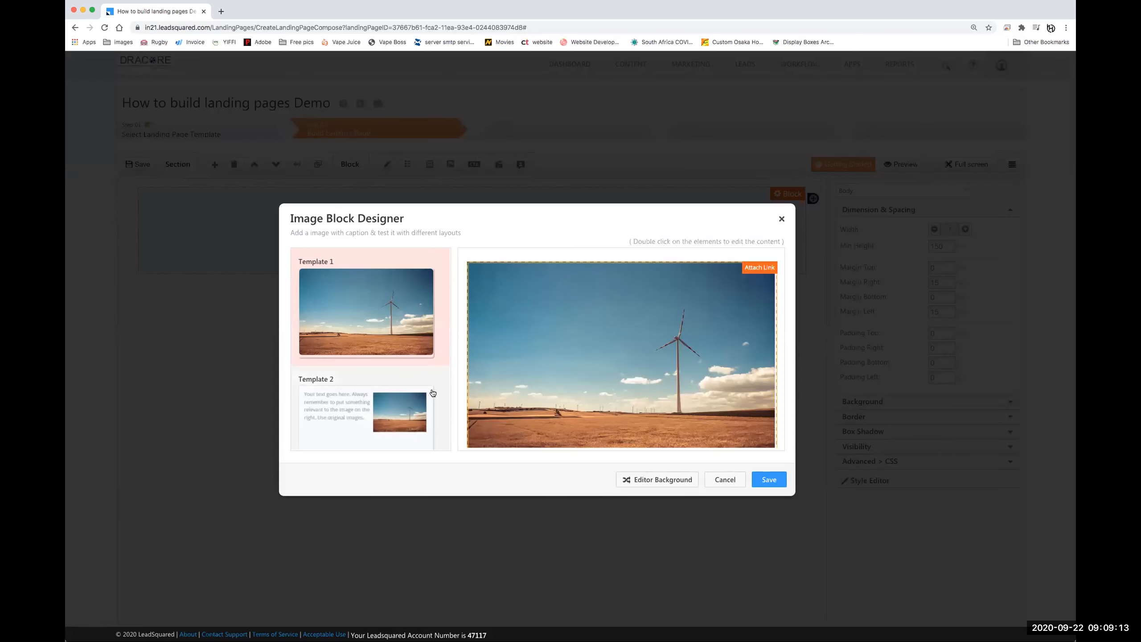
scroll(432, 393, down, 3)
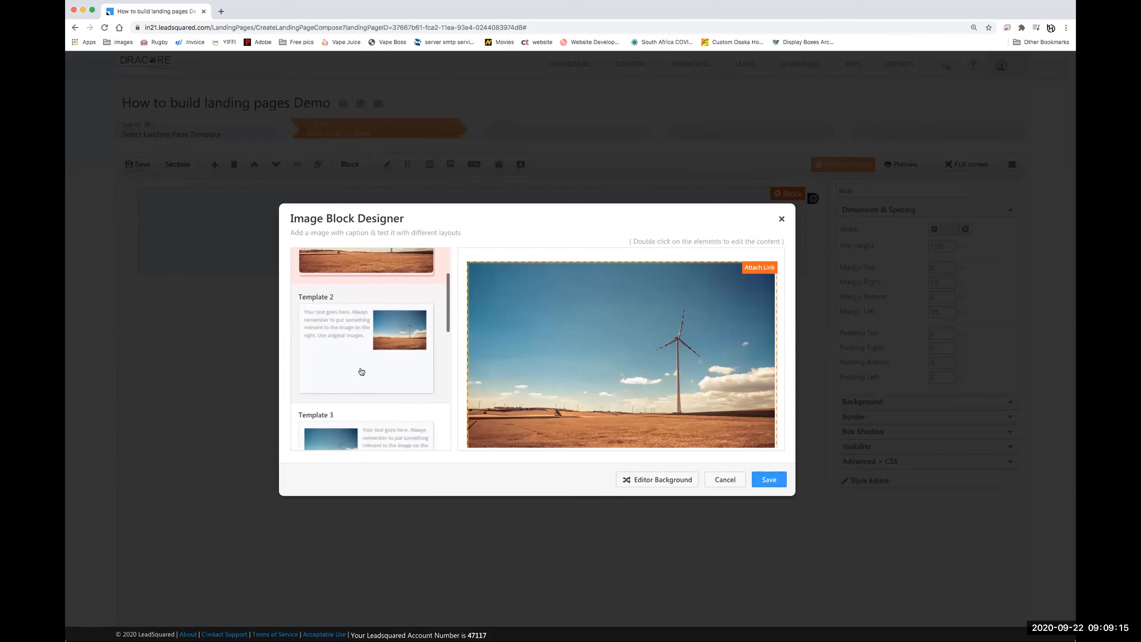
scroll(361, 371, down, 5)
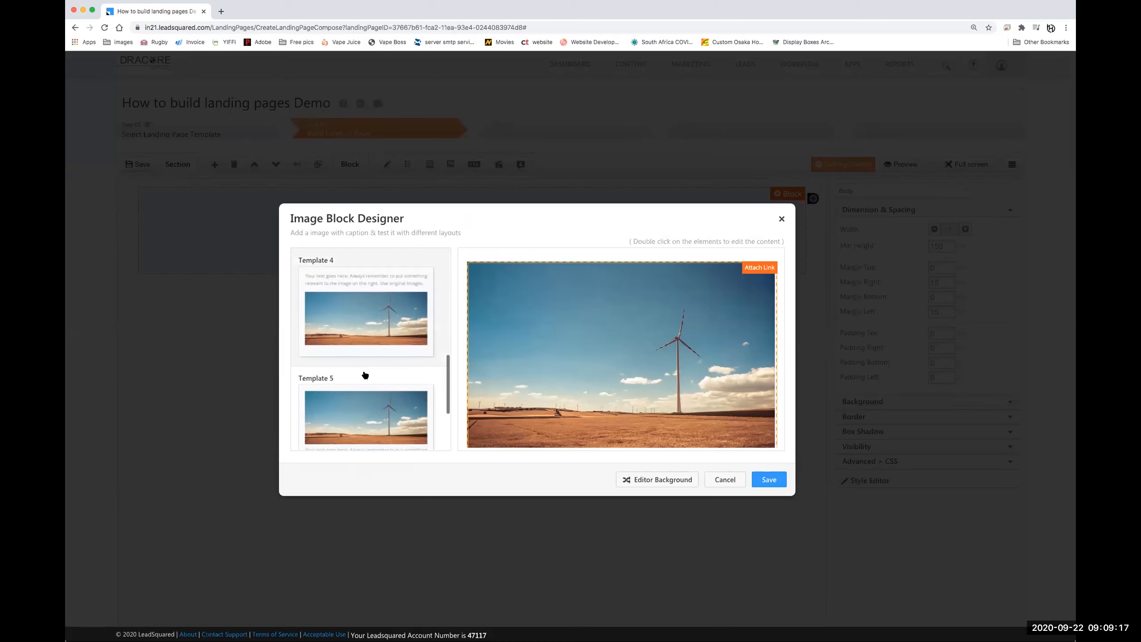
scroll(356, 361, down, 2)
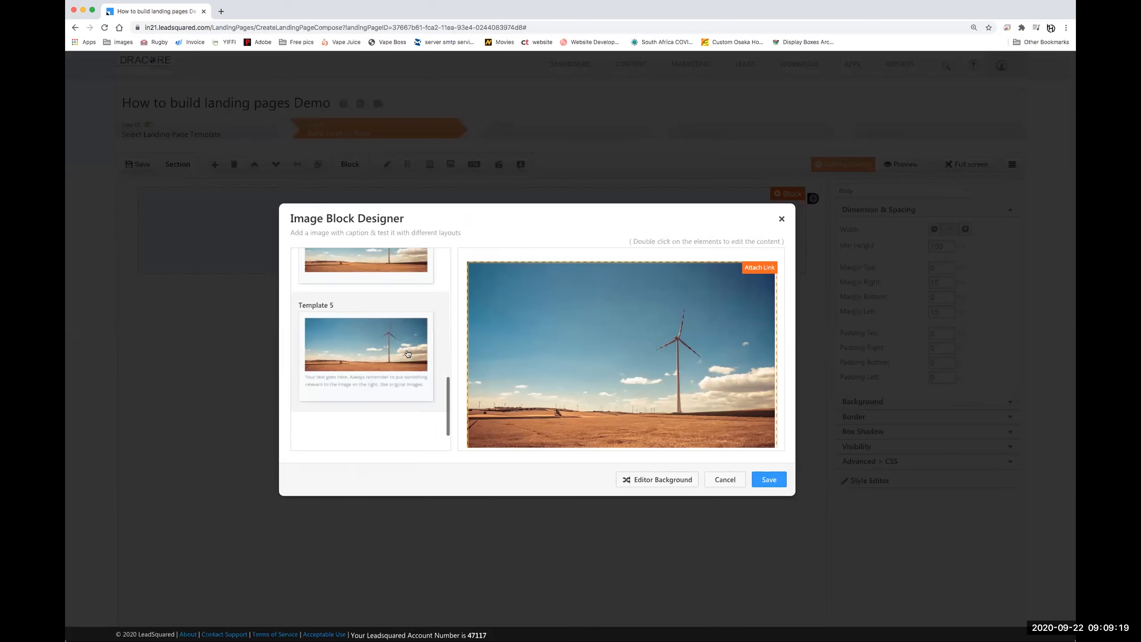
scroll(341, 360, up, 3)
scroll(341, 361, down, 1)
scroll(384, 336, up, 4)
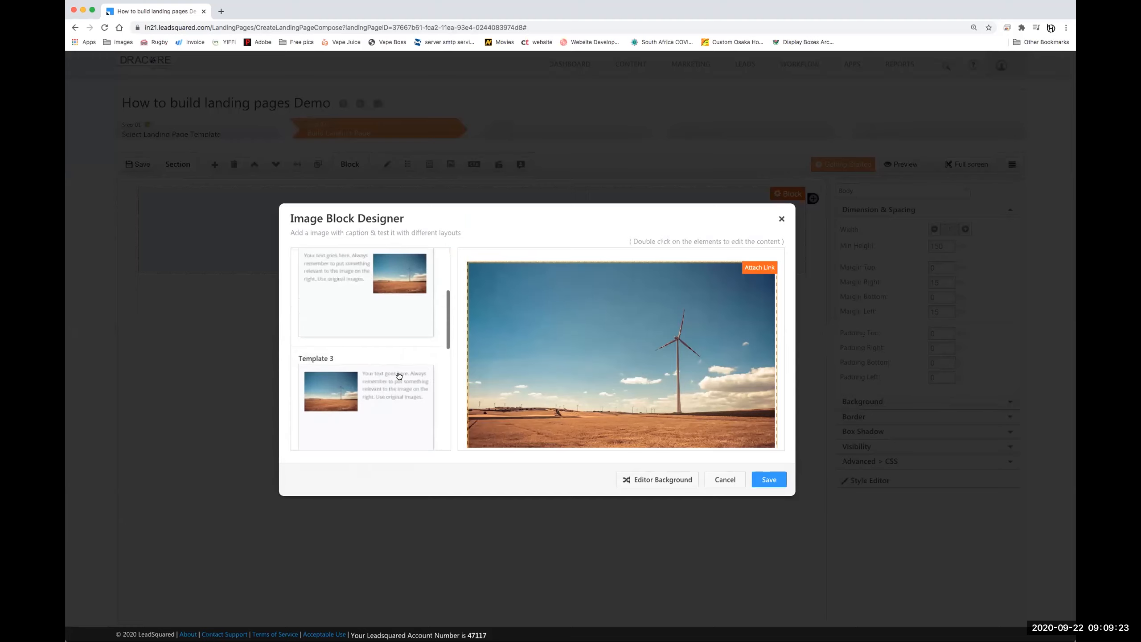
scroll(366, 331, up, 2)
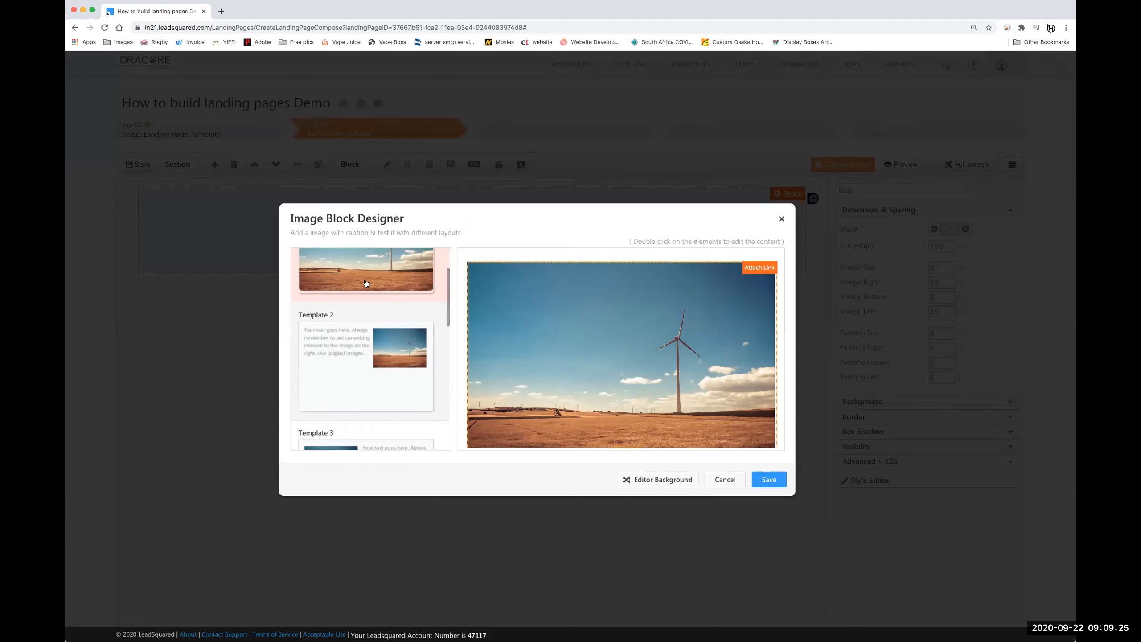
scroll(366, 283, up, 2)
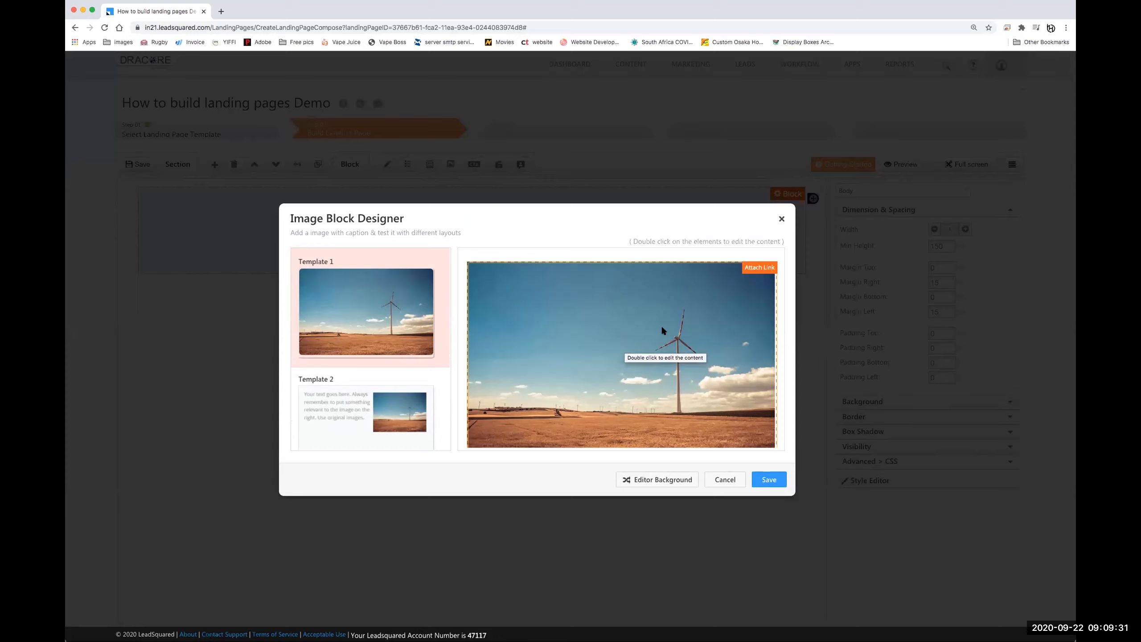
double_click(607, 347)
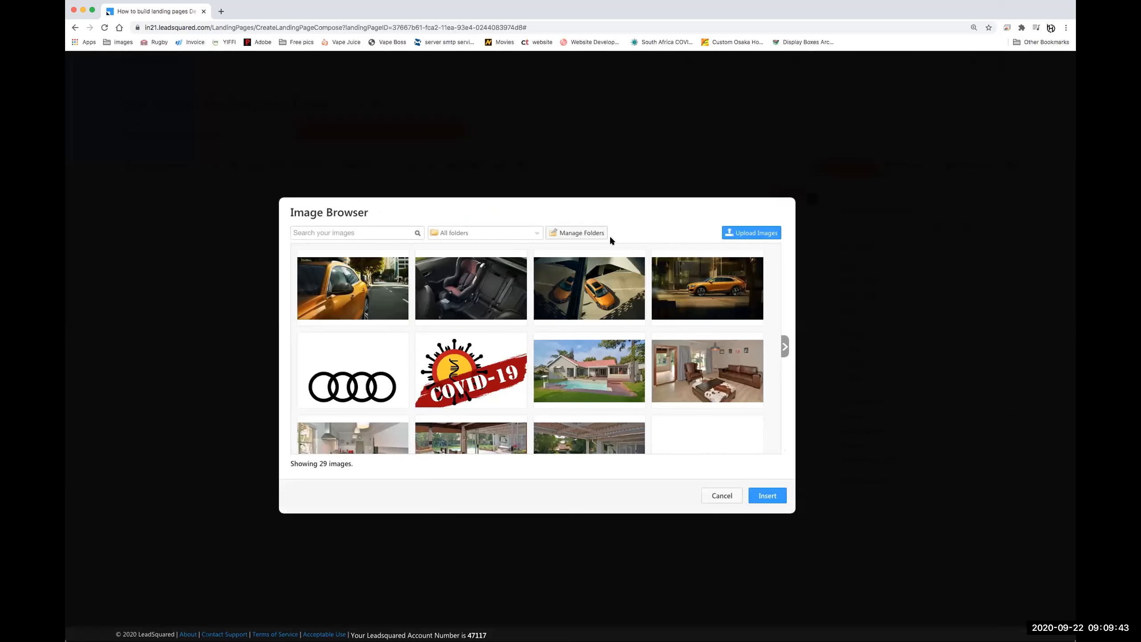
- Upload logo.jpg from the Landing Page Demo folder to the image library
scroll(672, 404, down, 1)
scroll(671, 403, down, 3)
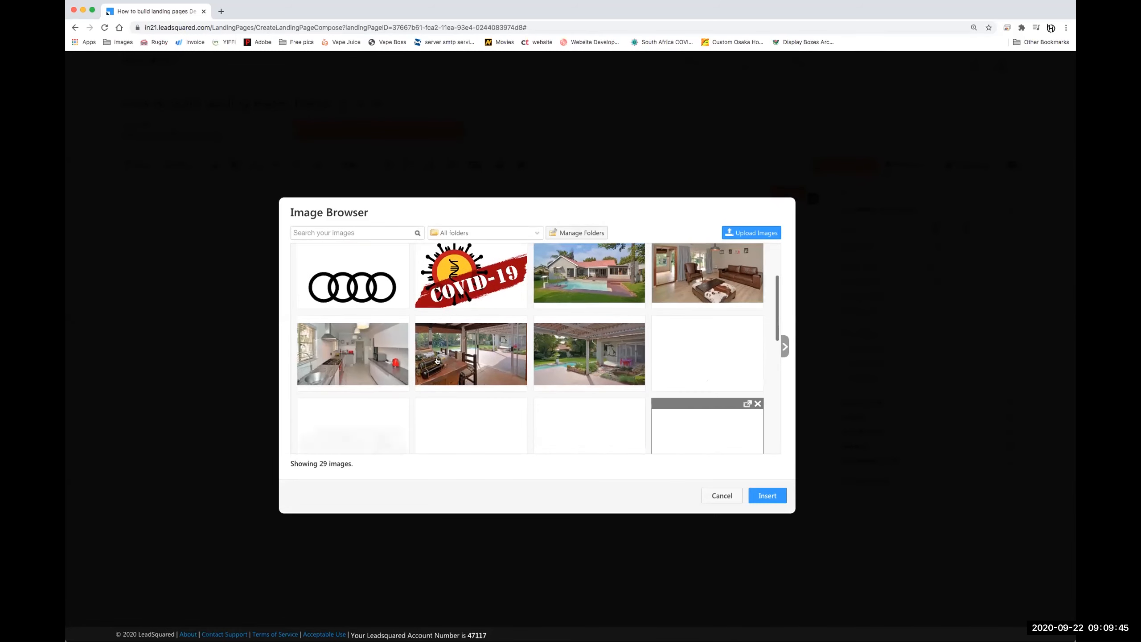
scroll(625, 385, down, 4)
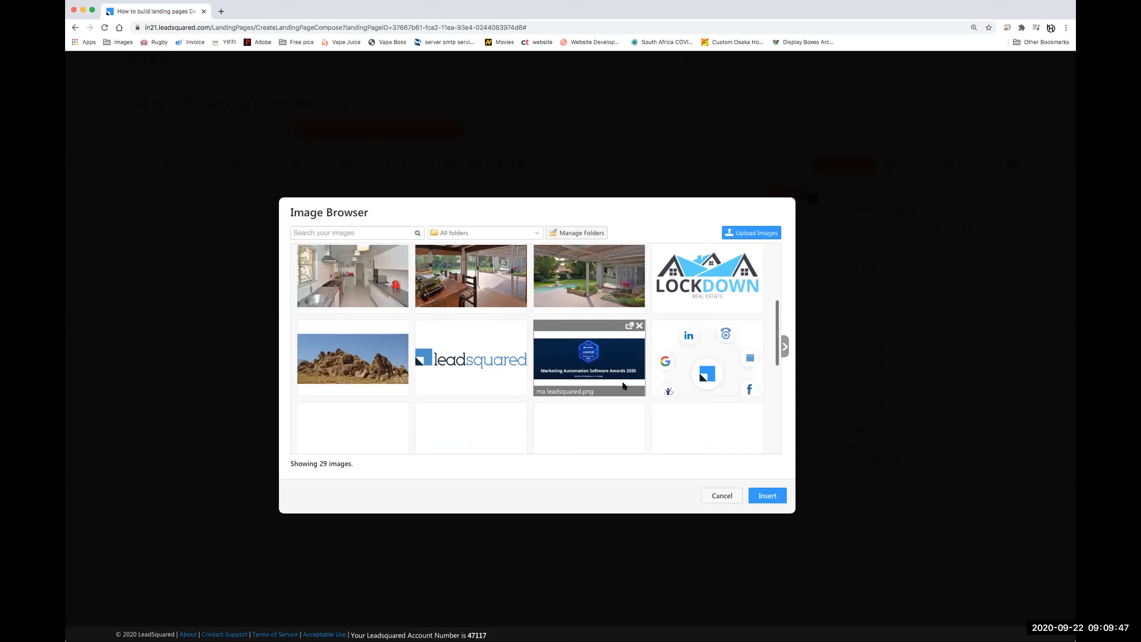
click(756, 233)
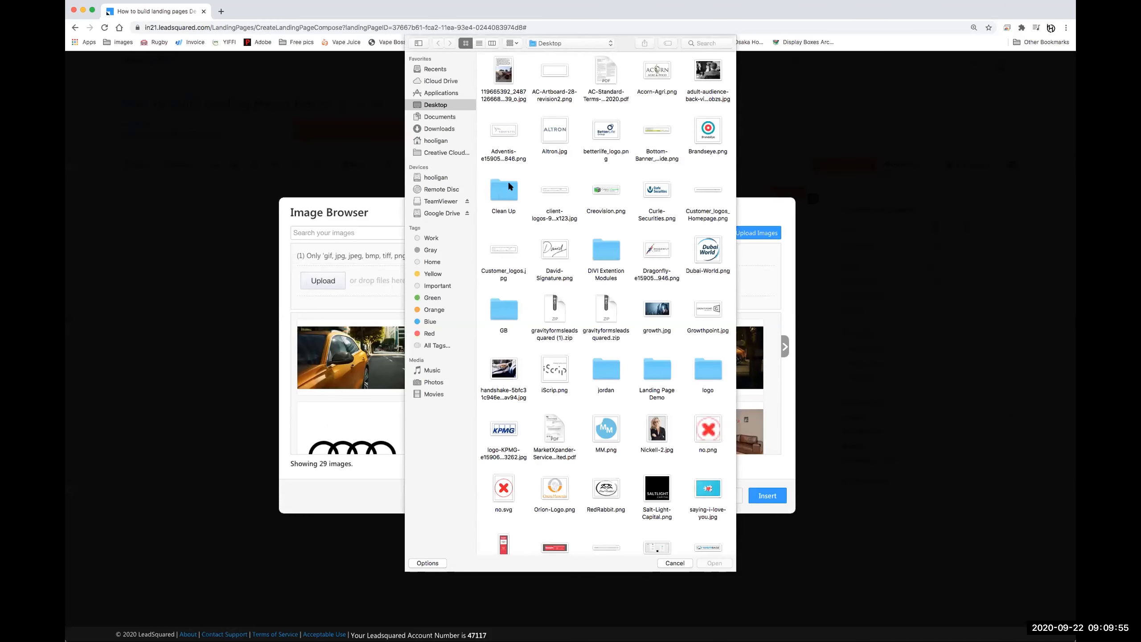
scroll(660, 287, down, 2)
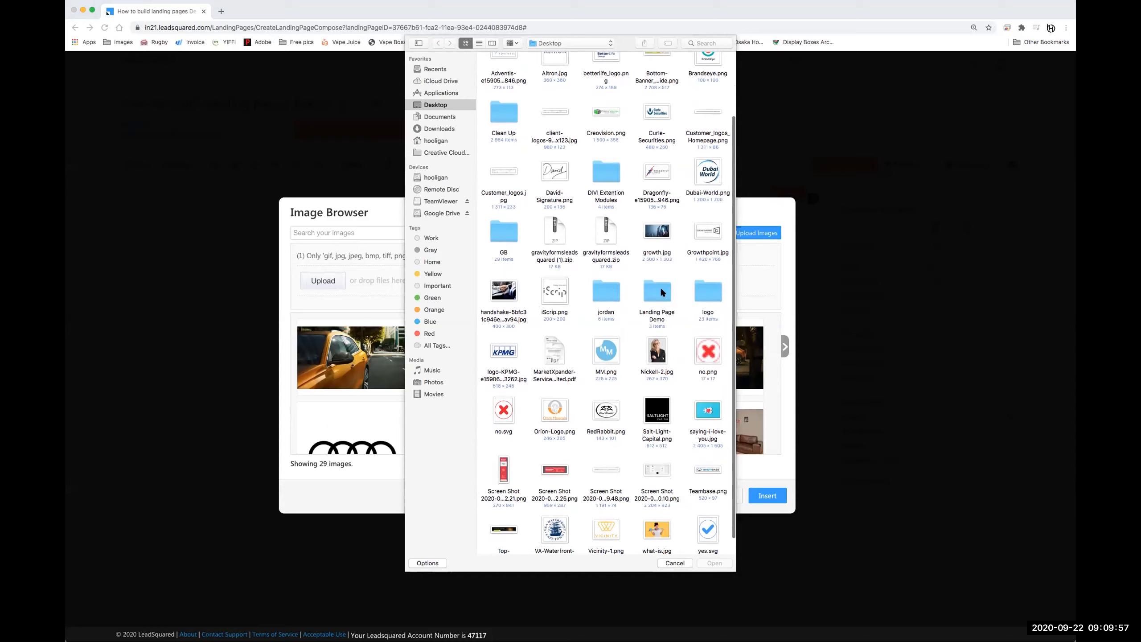
double_click(660, 287)
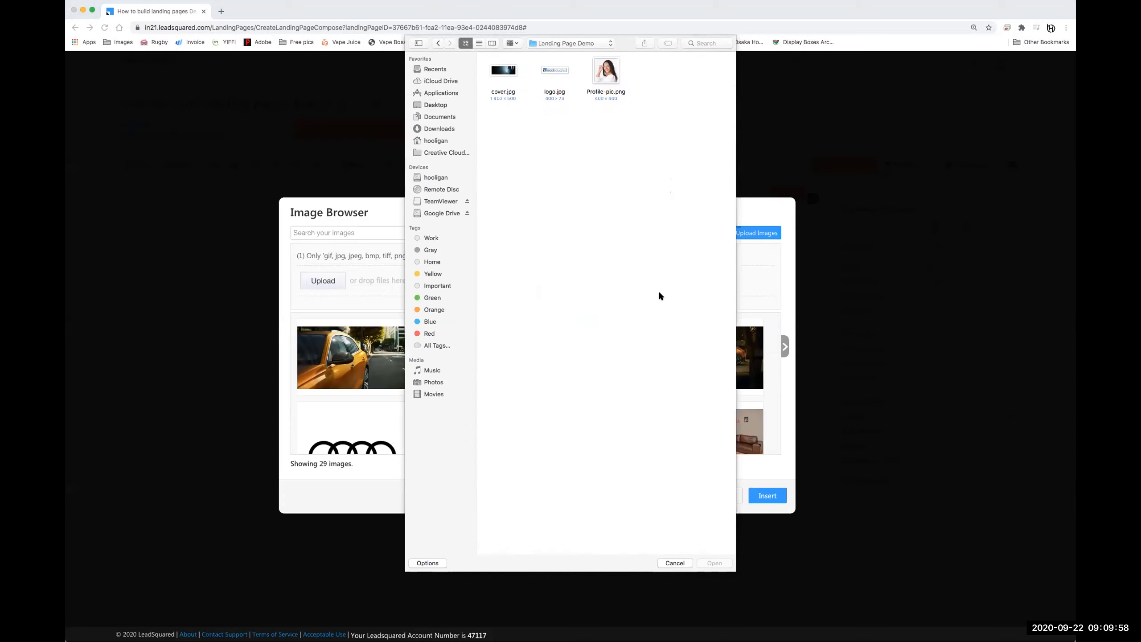
click(552, 73)
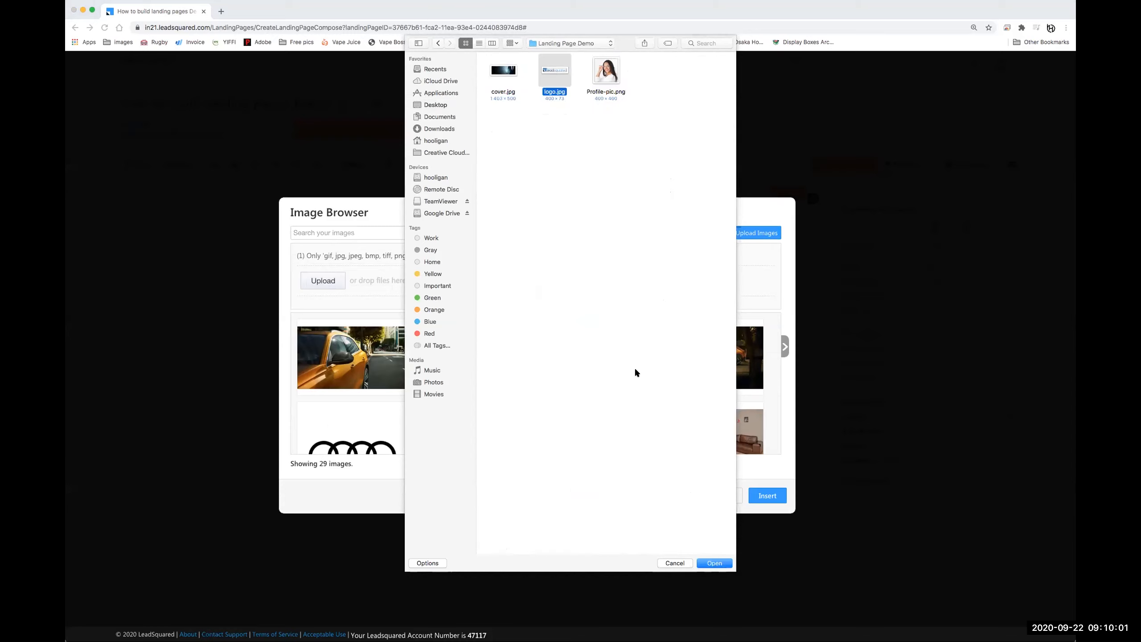
click(715, 563)
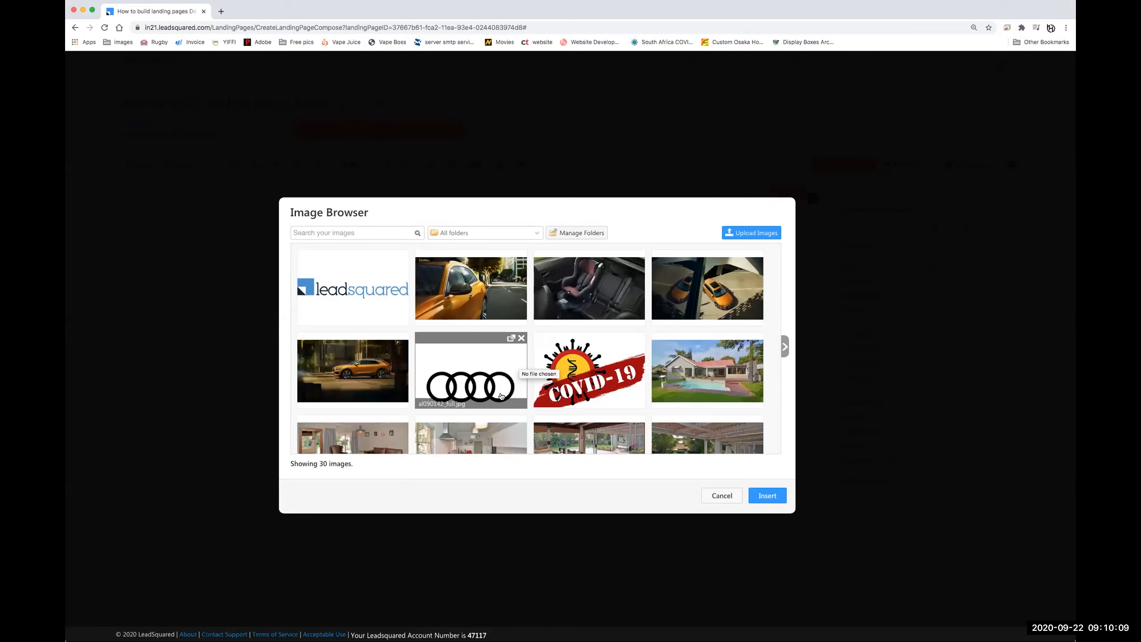
- Upload Profile-pic.png, then insert the leadsquared logo into the image block
click(751, 232)
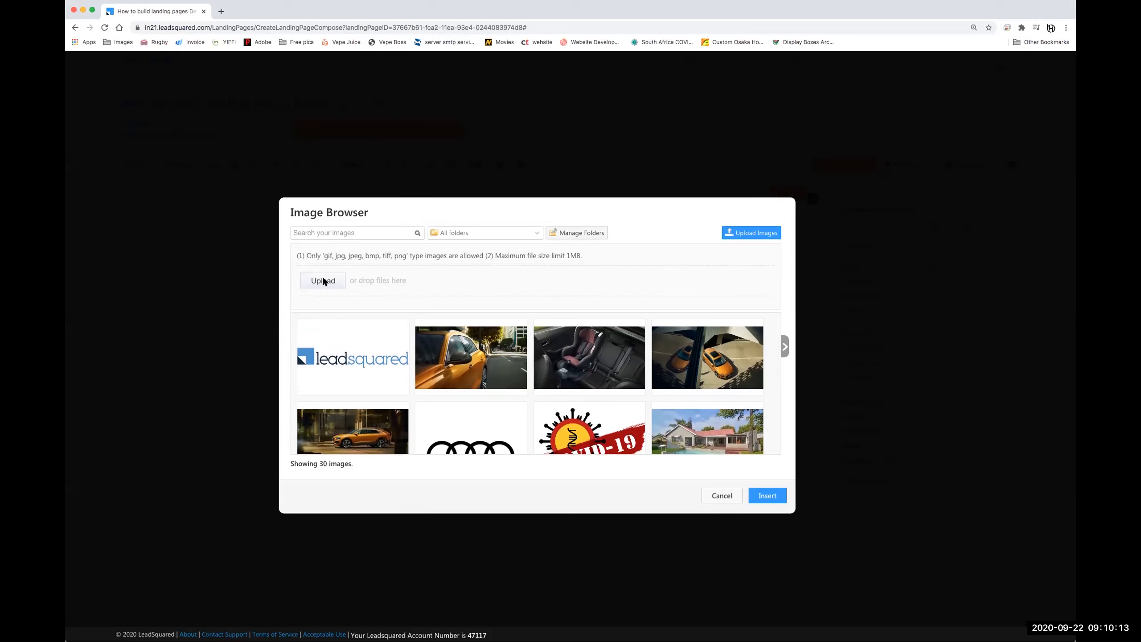
click(323, 280)
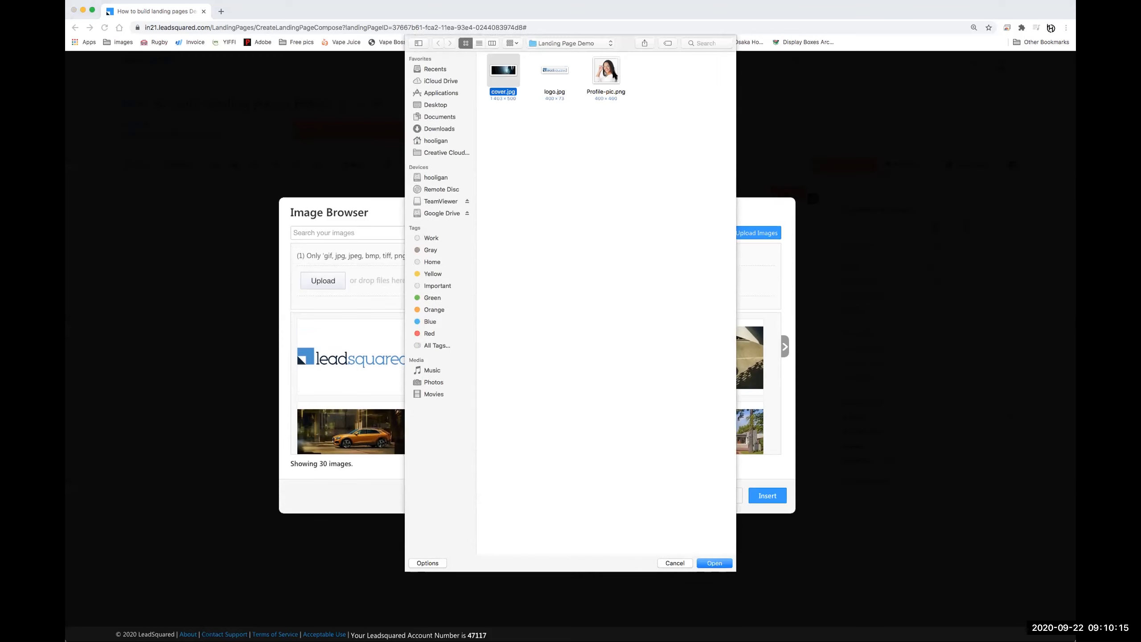
super+click(606, 72)
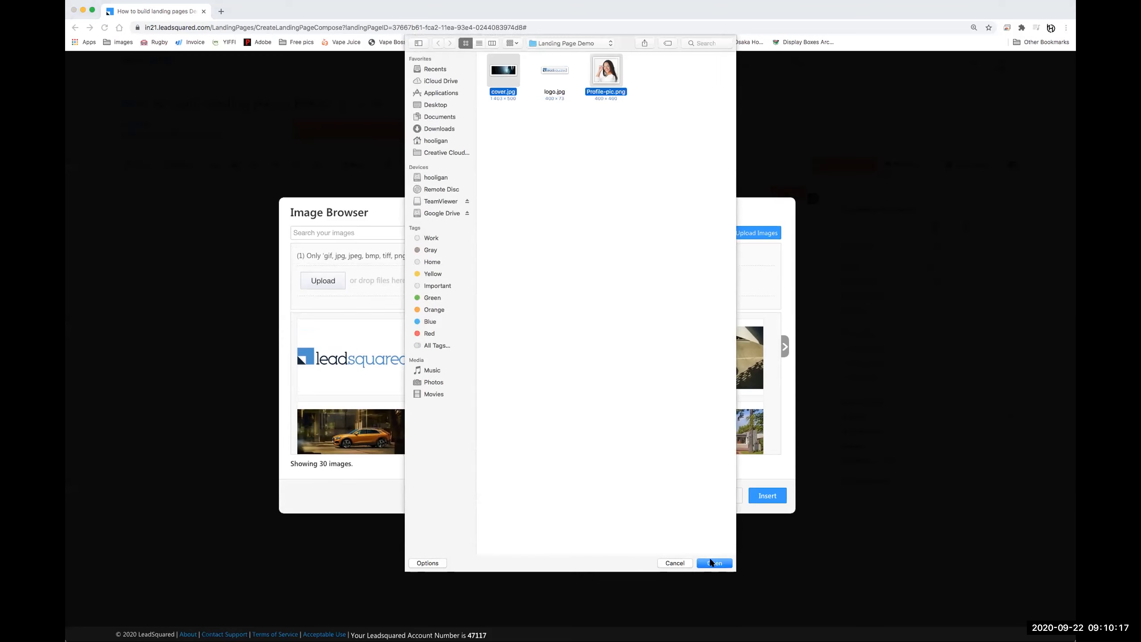
click(708, 563)
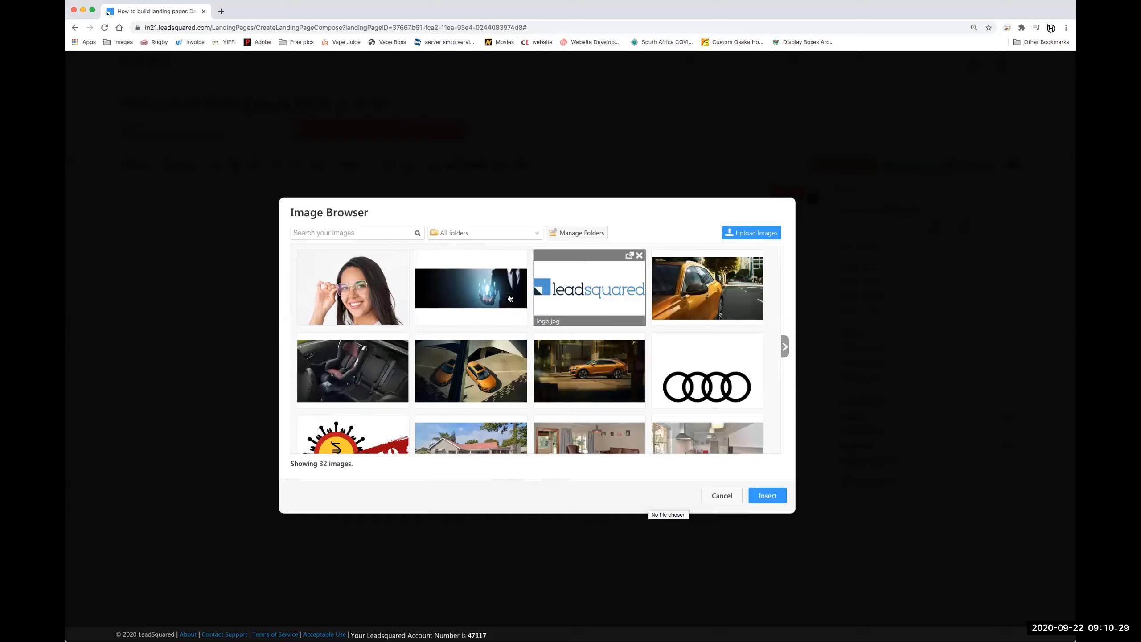
click(584, 295)
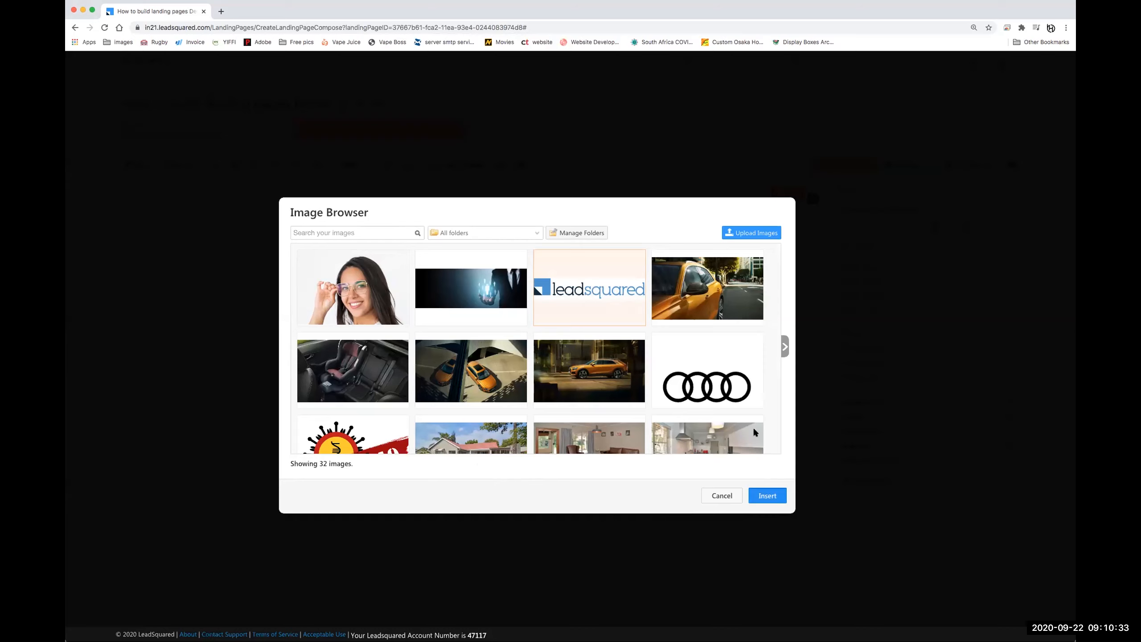
click(767, 495)
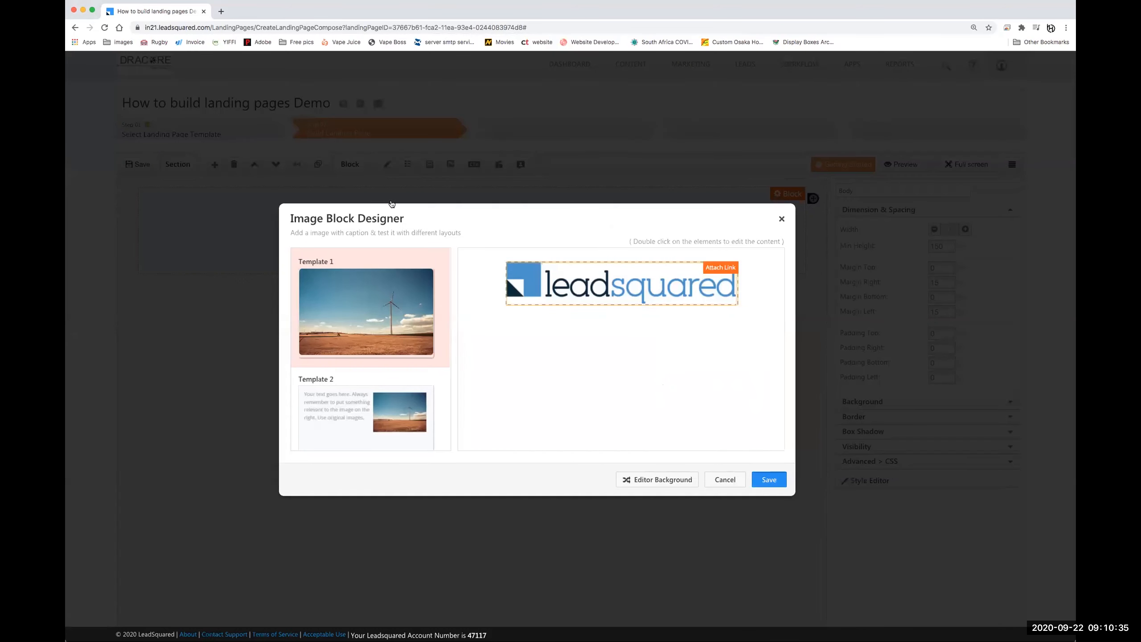
- Save the logo block and set its minimum height to 0
click(769, 479)
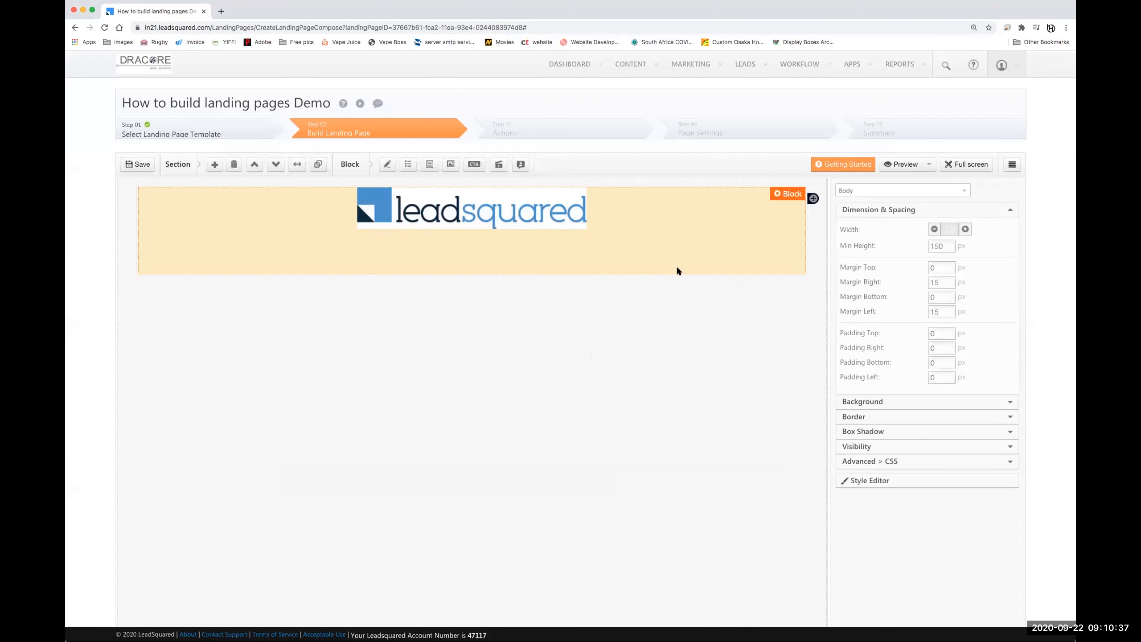
click(634, 234)
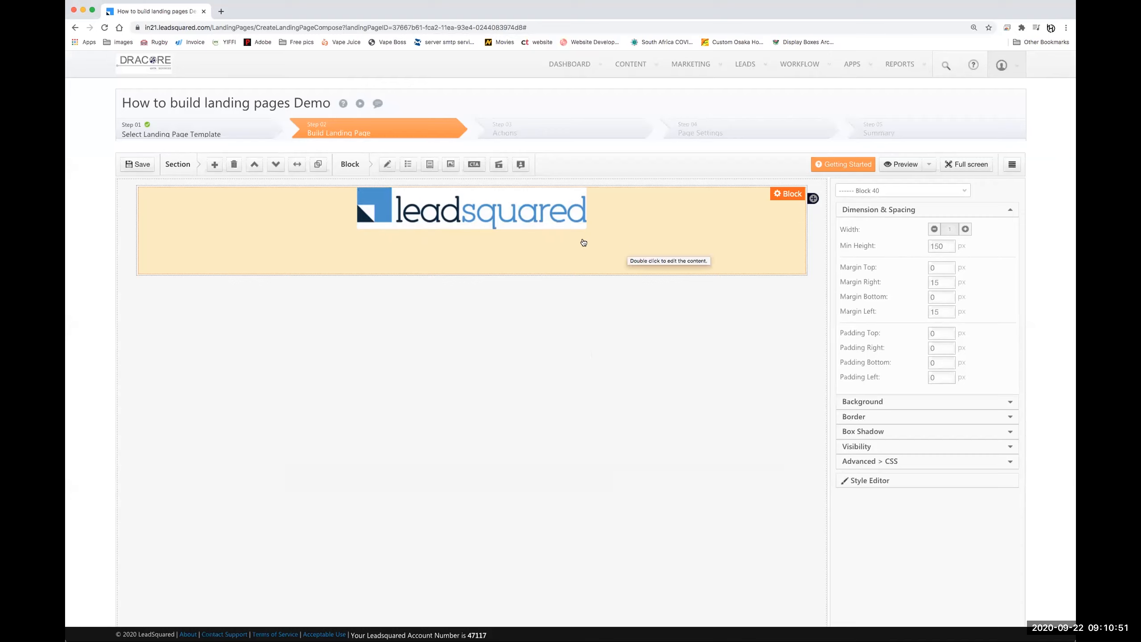
double_click(936, 246)
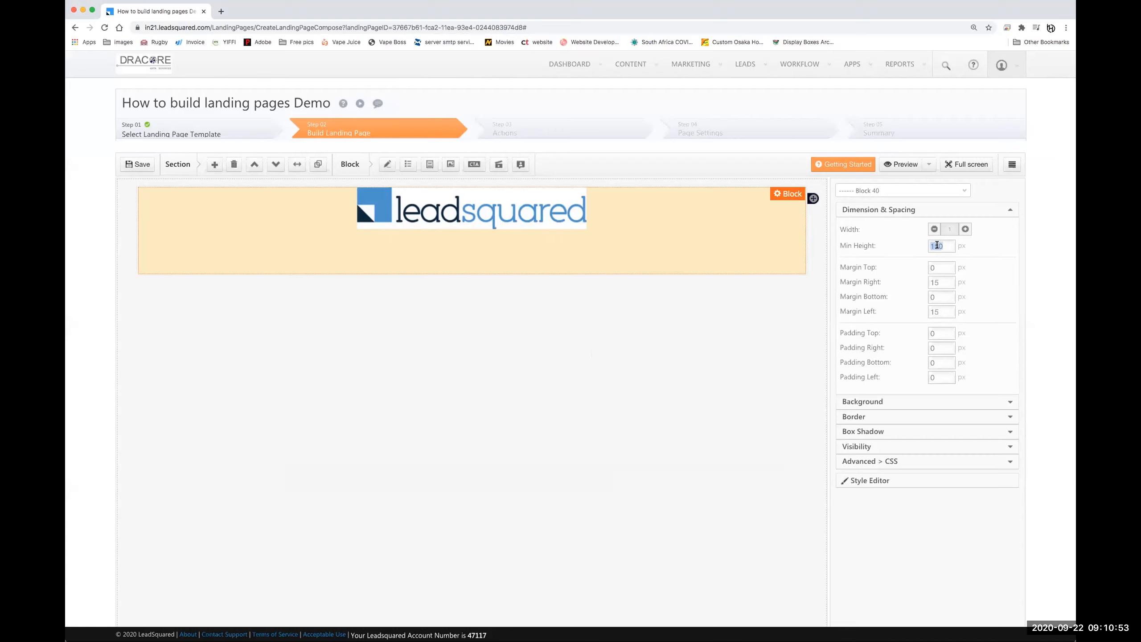
text(0)
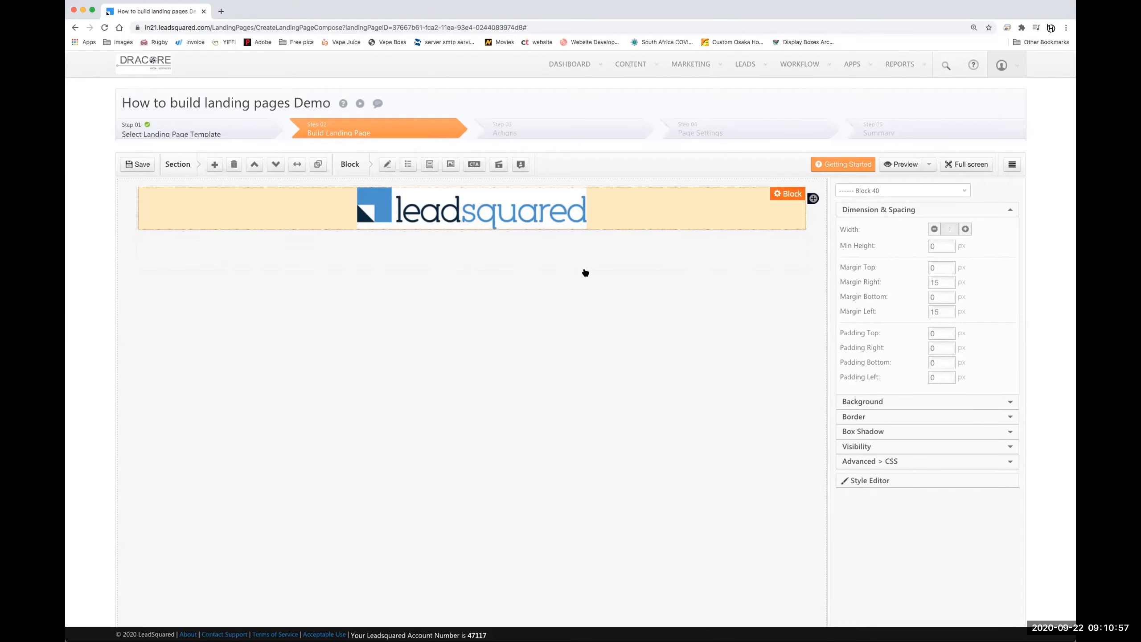
- Set the logo section's minimum height to 0 and top margin to 20 px
click(585, 273)
double_click(933, 228)
text(0)
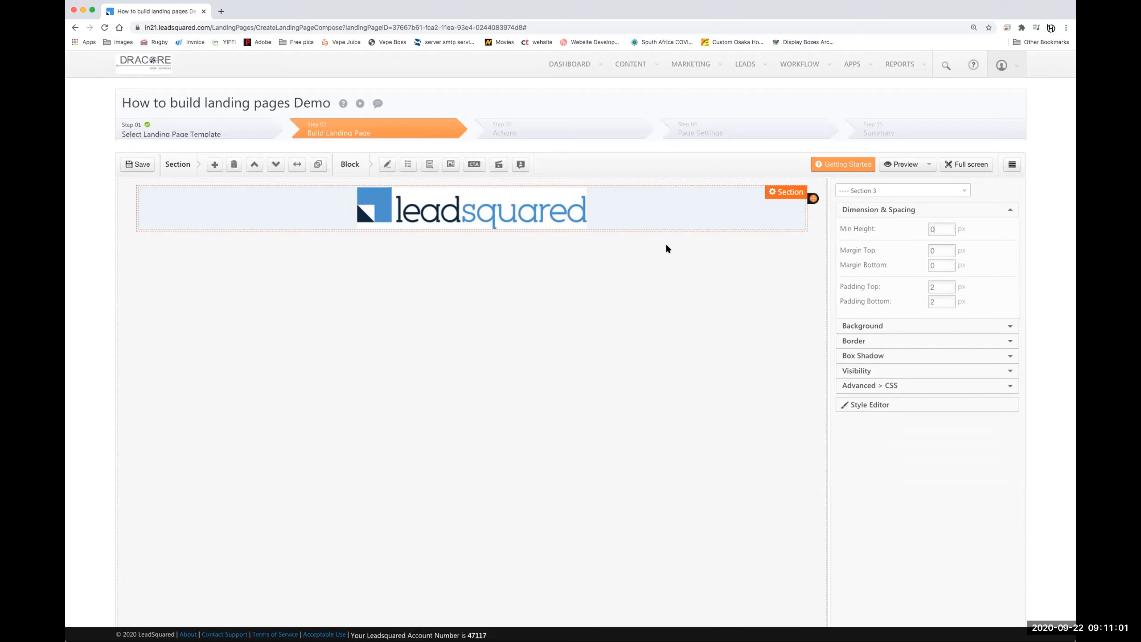
click(471, 287)
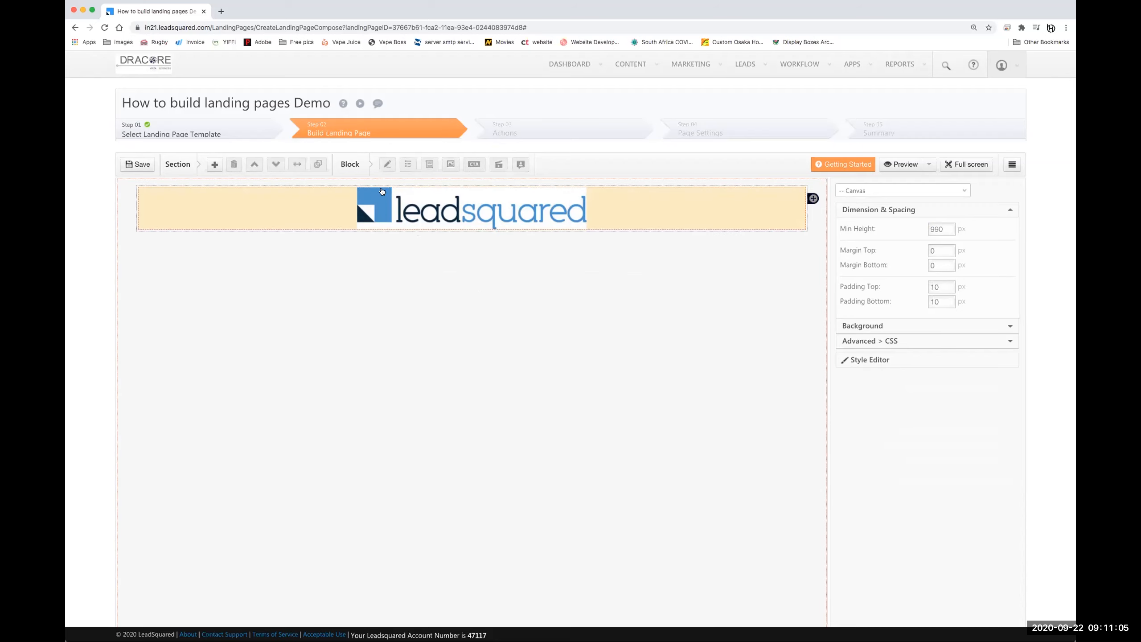
click(690, 236)
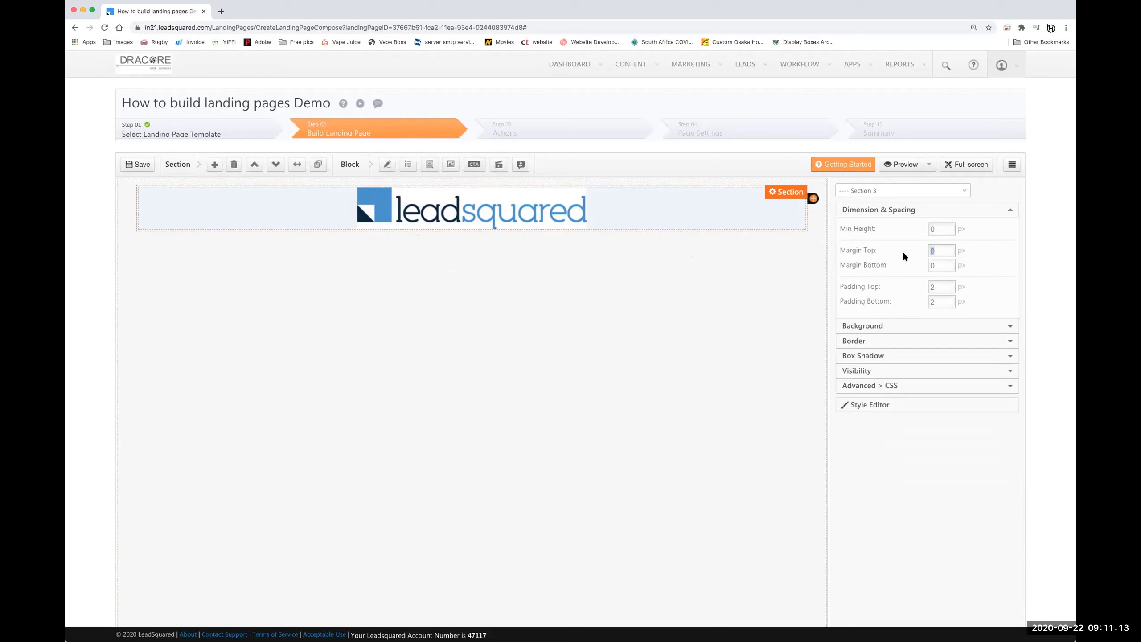
text(20)
key(Return)
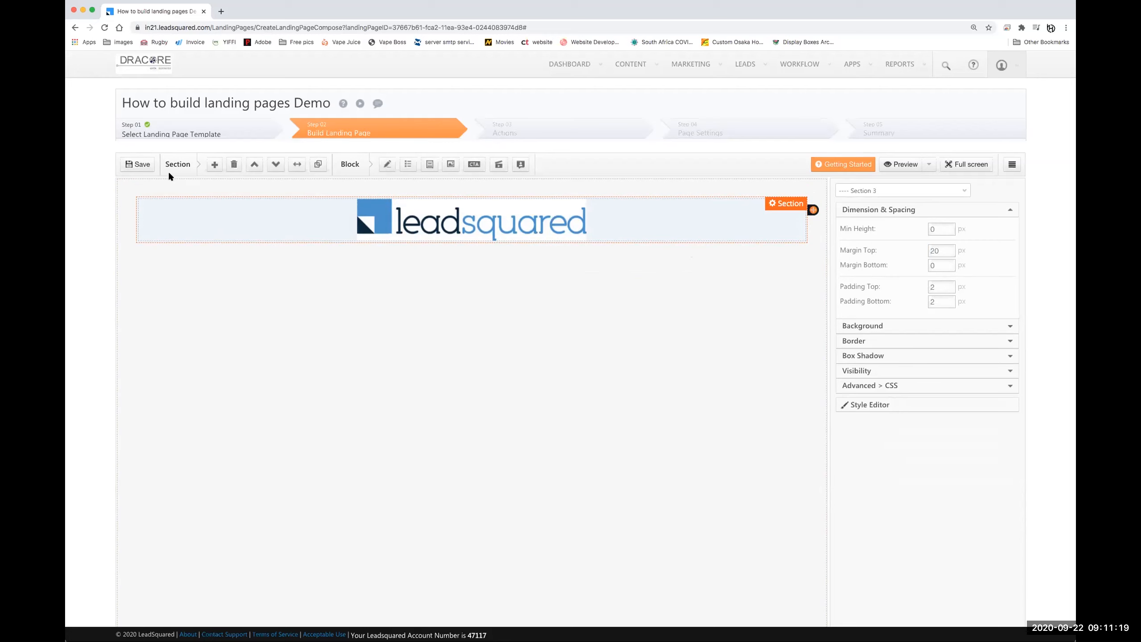
- Add an empty section below the logo and give the logo section a 20 px bottom margin
click(215, 165)
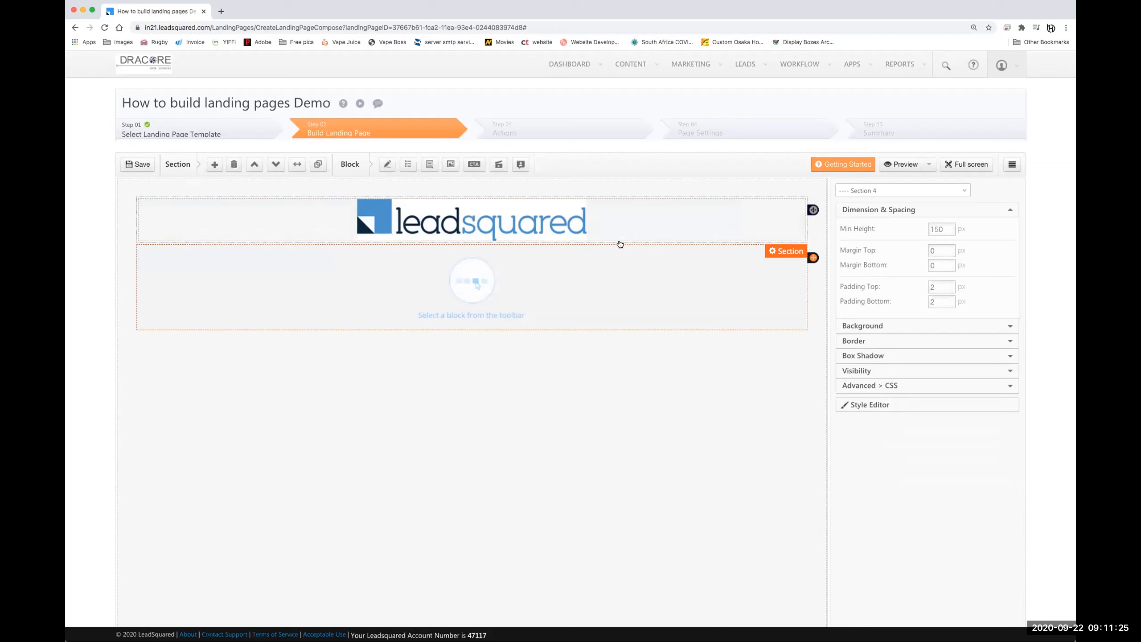
click(806, 230)
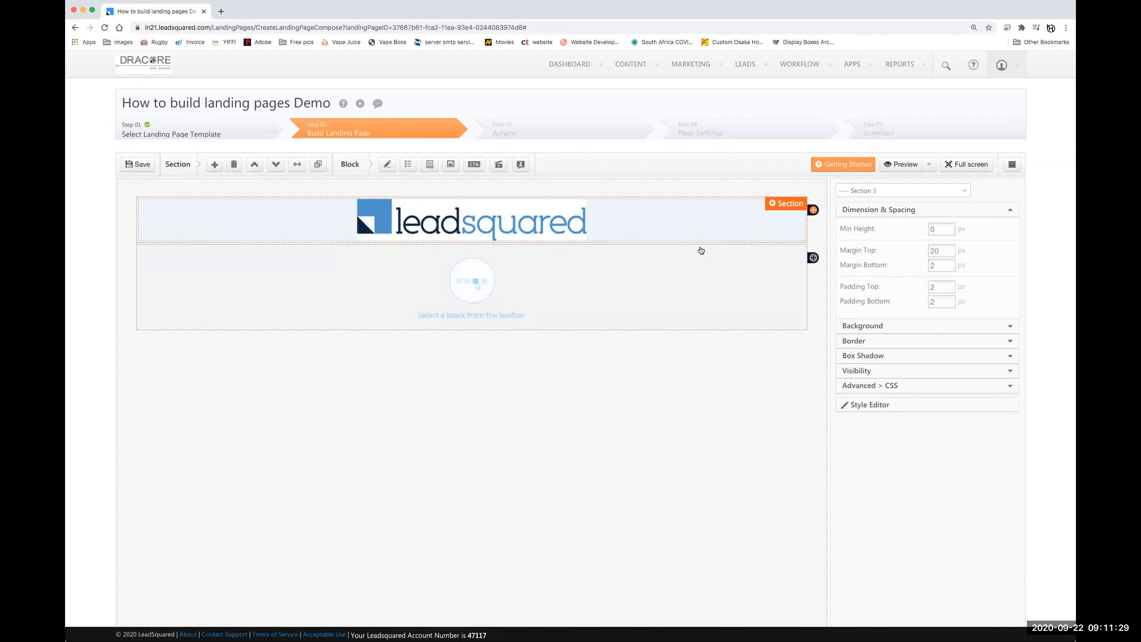
double_click(938, 263)
text(2)
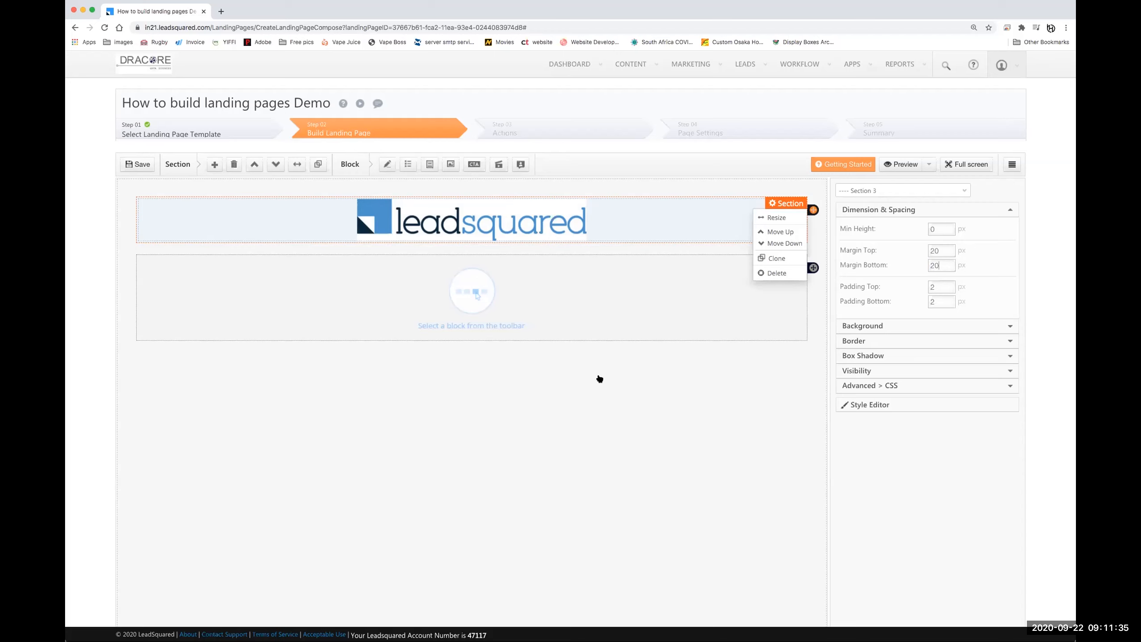
click(594, 414)
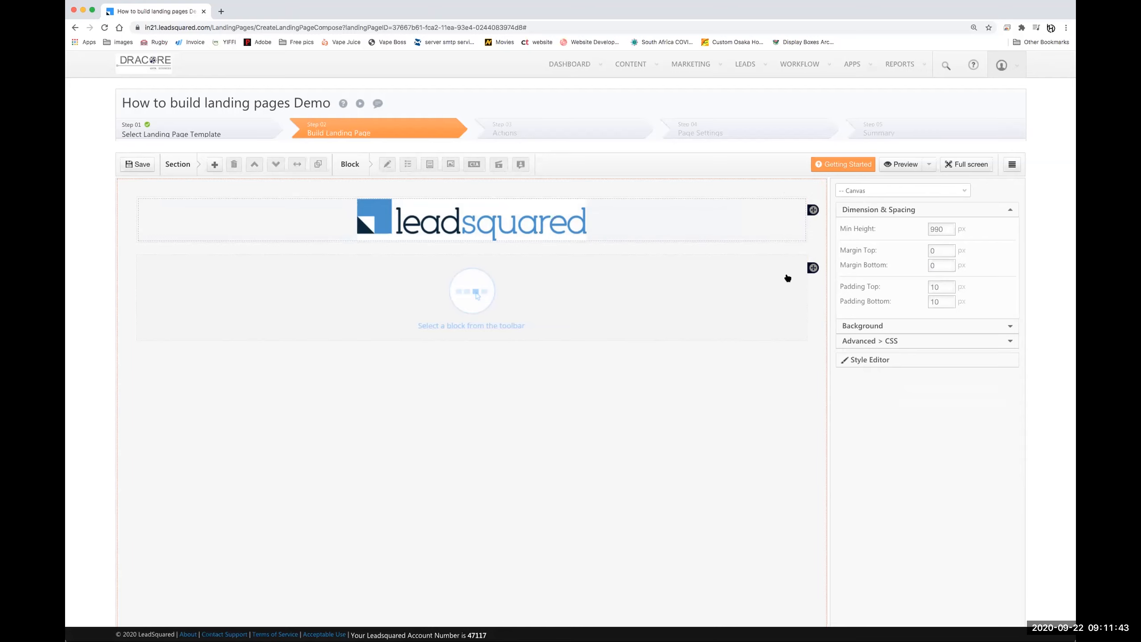
- Set the canvas background colour to slate grey, rgb(119, 136, 153)
click(892, 326)
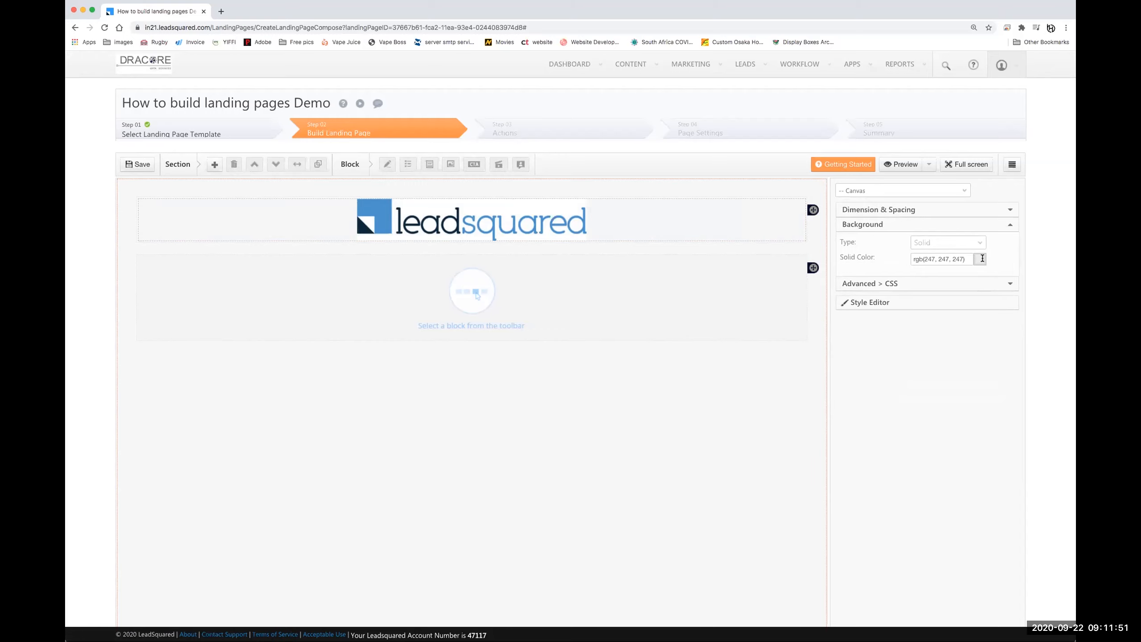
click(937, 259)
mouse_move(931, 294)
mouse_down()
mouse_move(939, 304)
mouse_move(919, 290)
mouse_move(945, 287)
mouse_move(925, 275)
mouse_up()
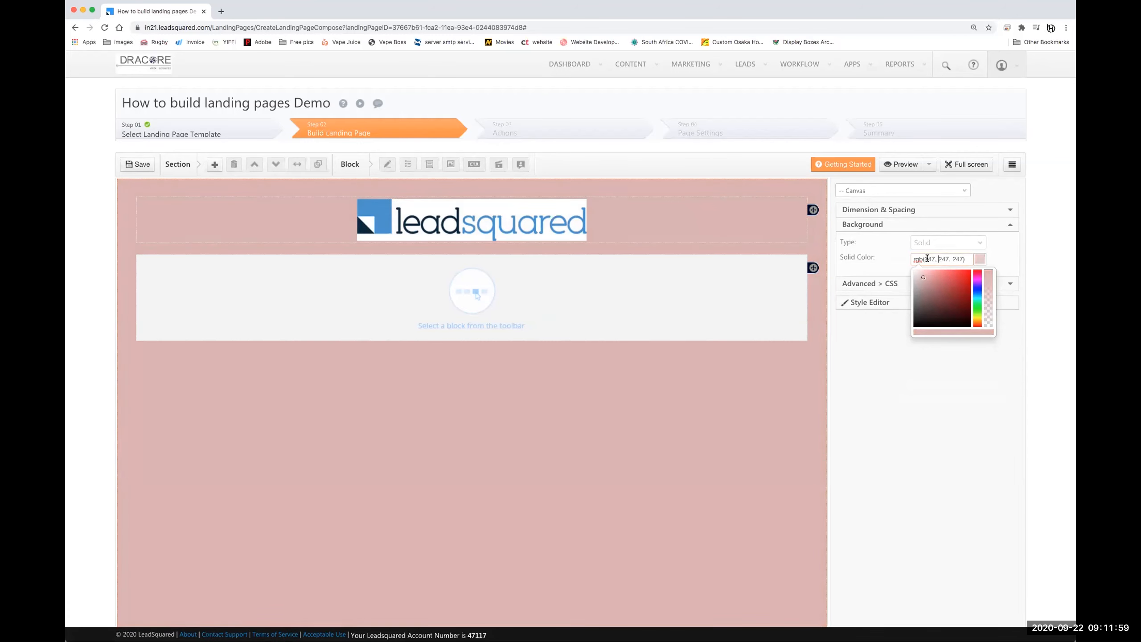
triple_click(926, 259)
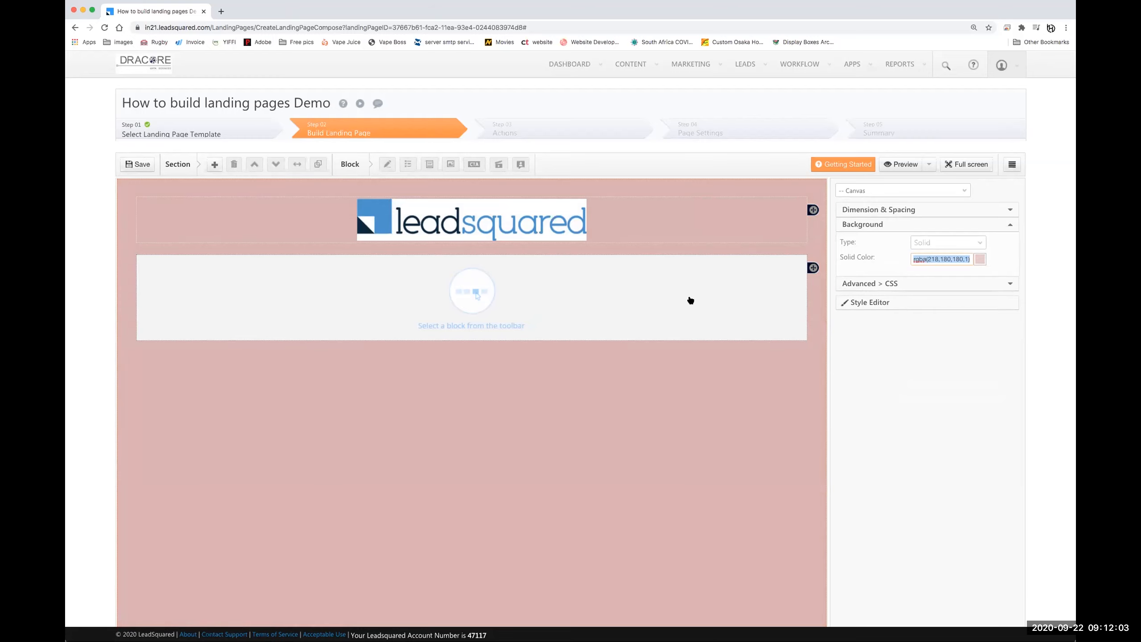
text(#)
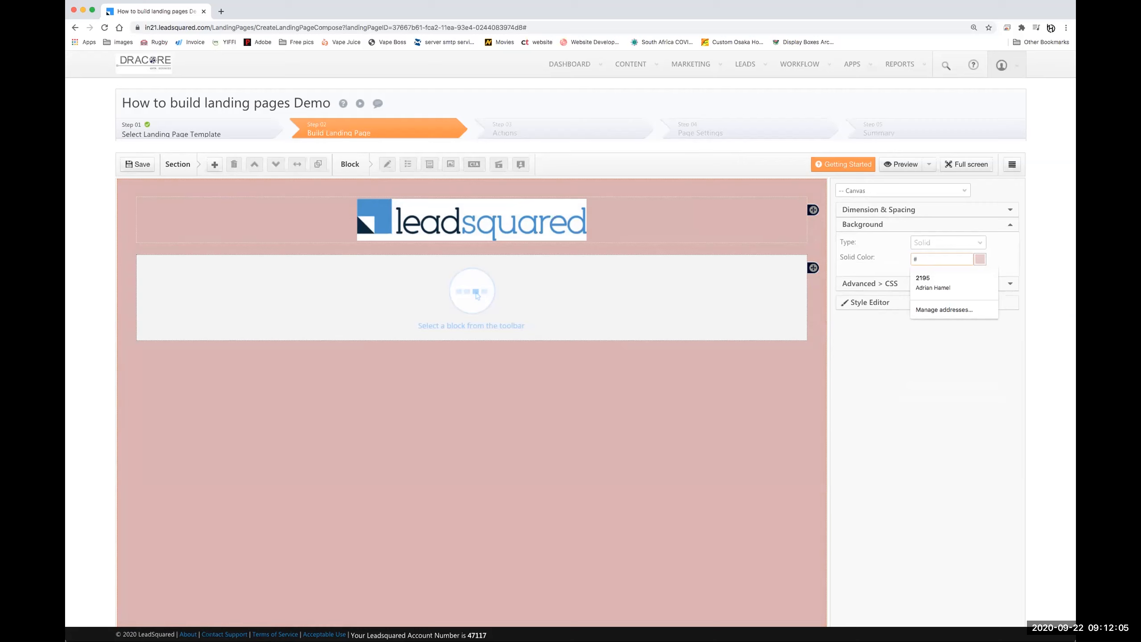
text(78930)
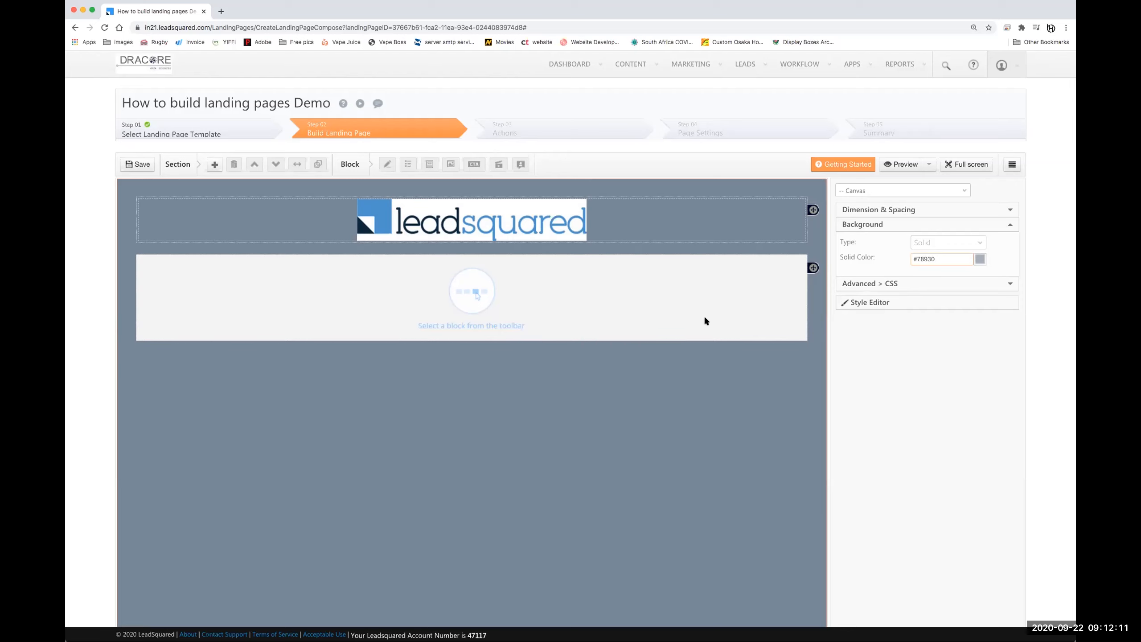
click(558, 248)
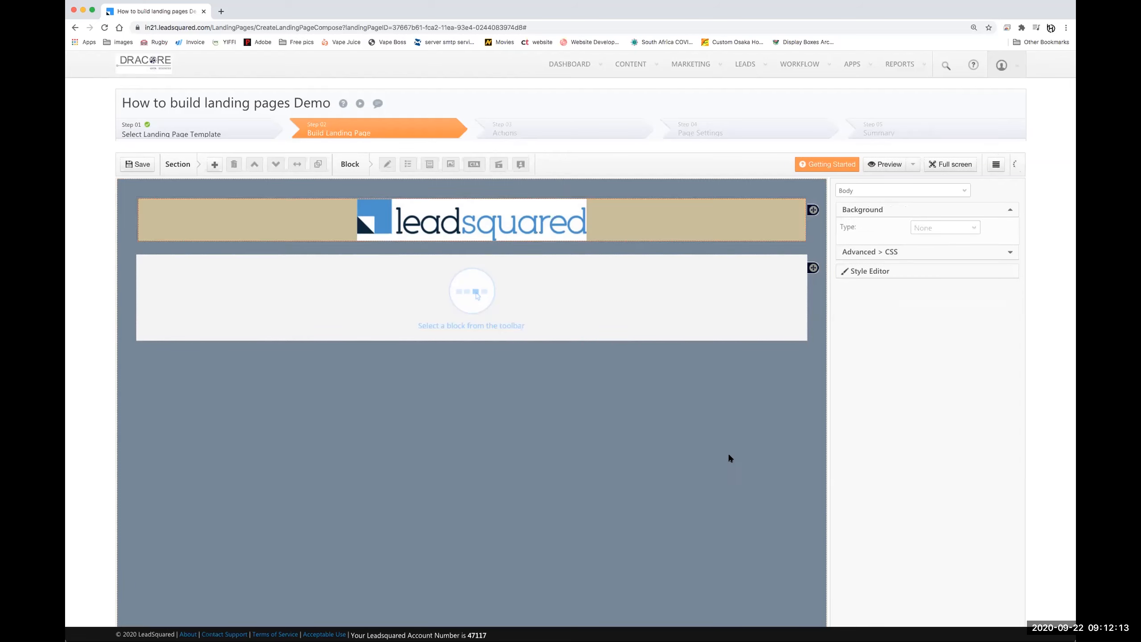
- Change the canvas background to solid white, rgba(255,255,255,1)
click(800, 374)
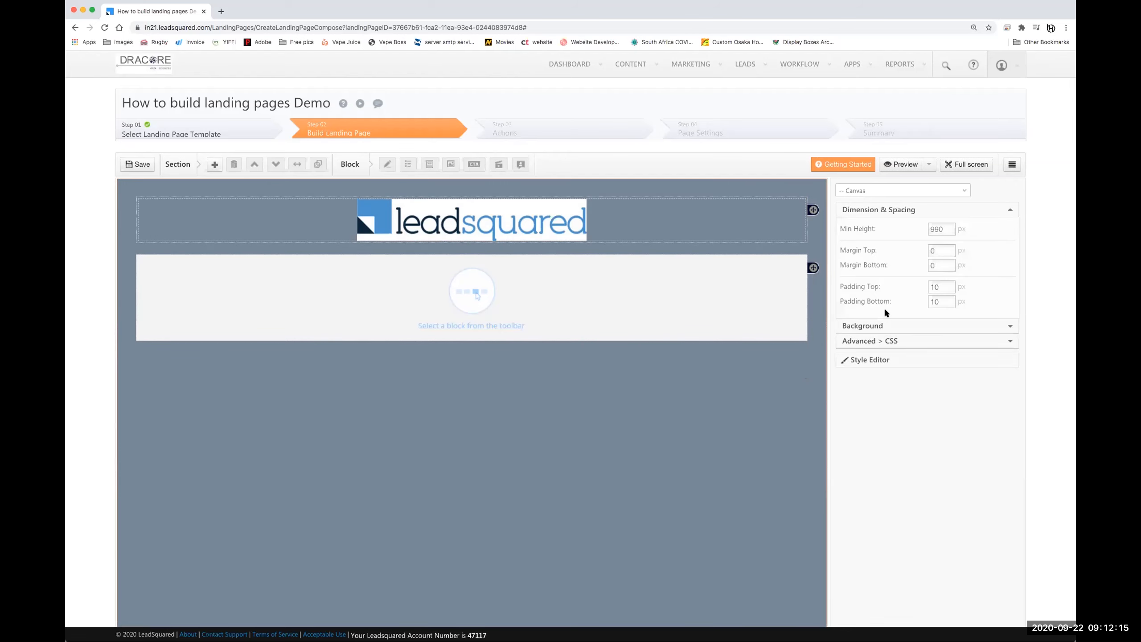
click(912, 325)
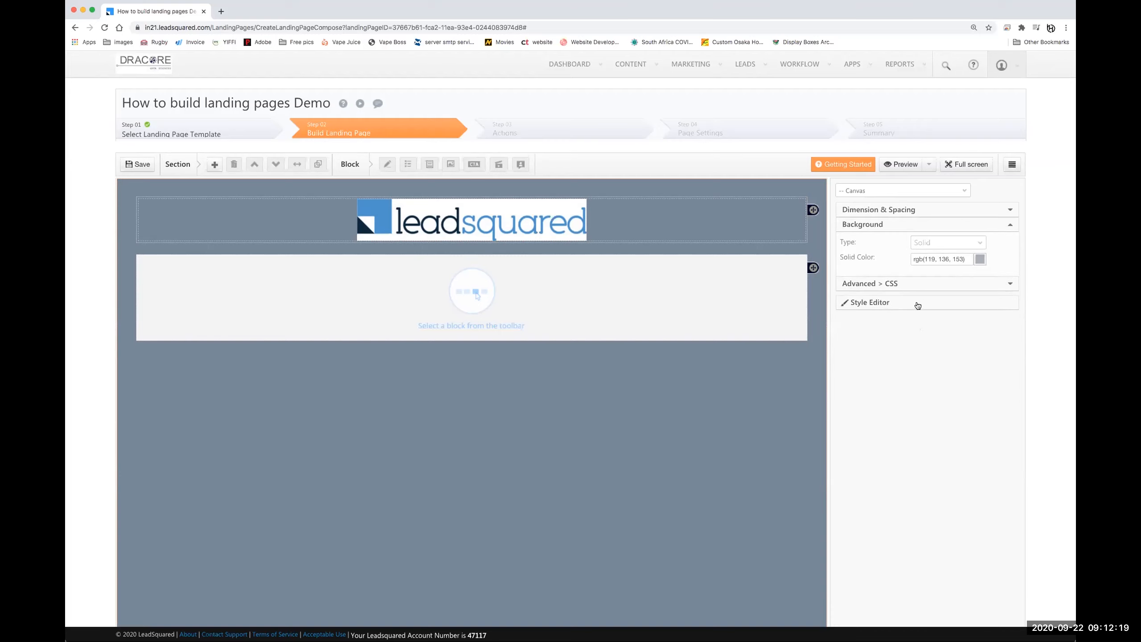
click(949, 257)
mouse_move(940, 300)
mouse_down()
mouse_move(952, 310)
mouse_move(893, 257)
mouse_up()
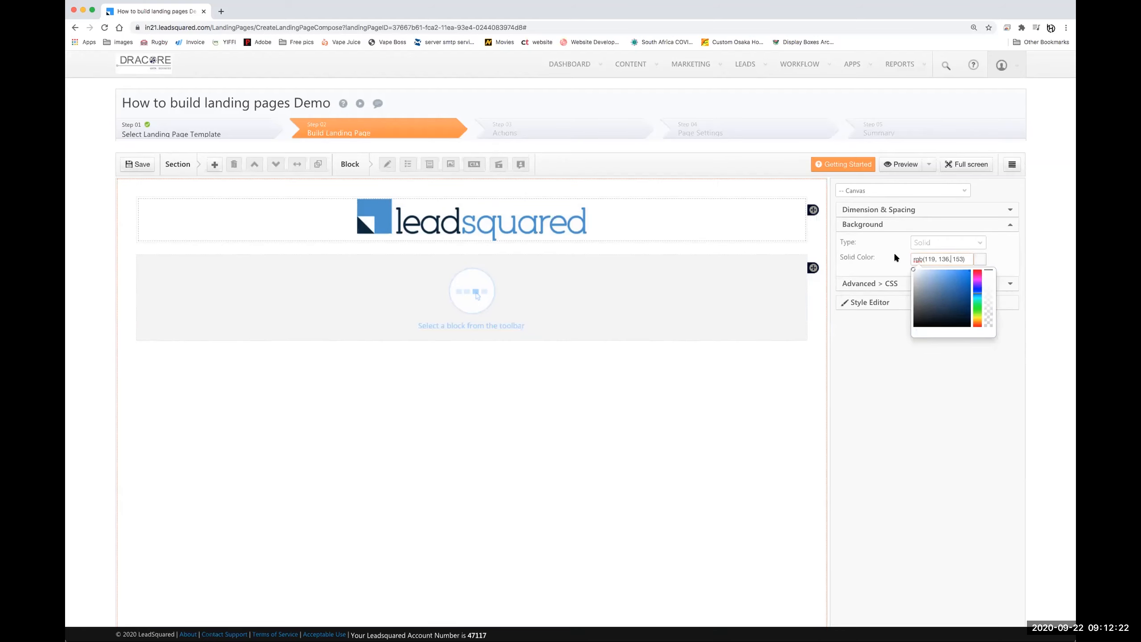
click(999, 257)
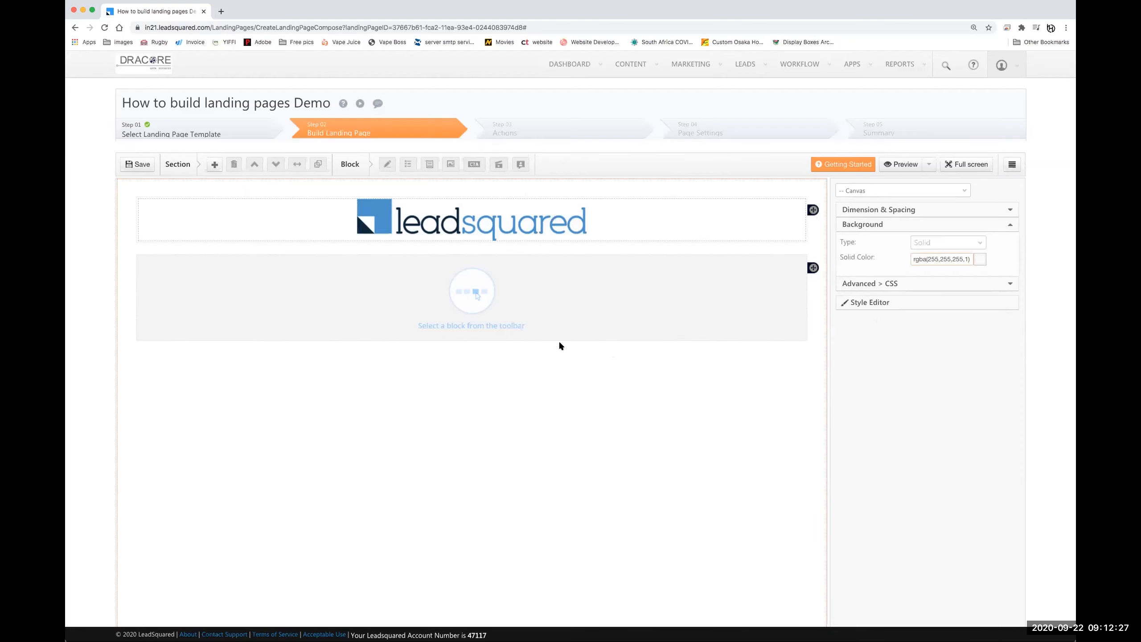
click(417, 301)
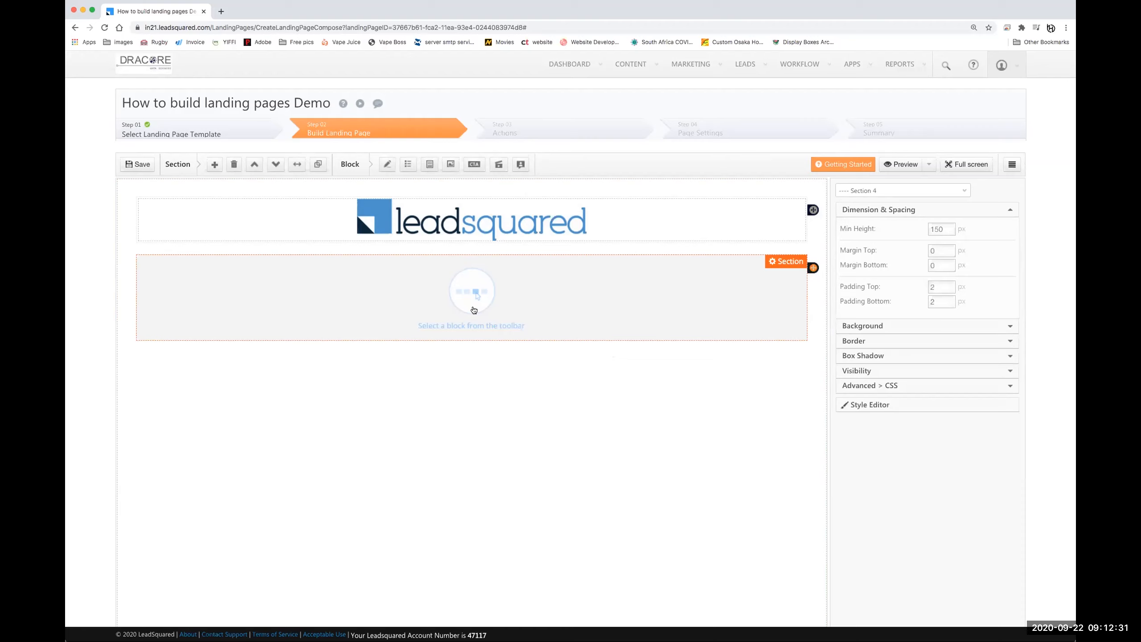
- Delete the second section's image block and resize that empty section to full page width
click(453, 165)
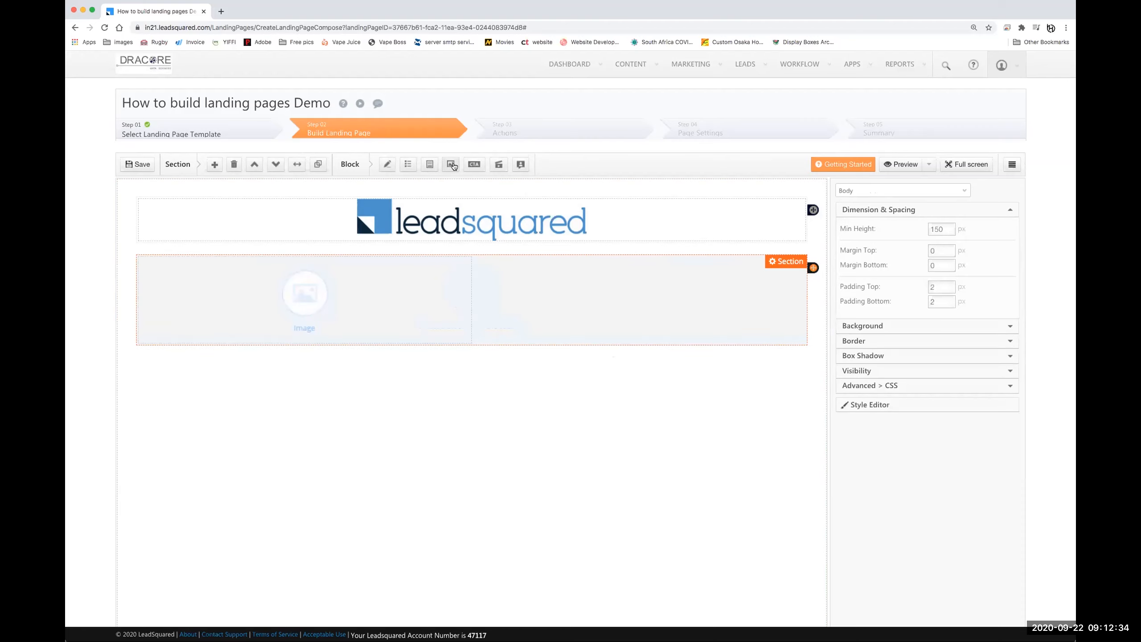
click(358, 309)
click(440, 266)
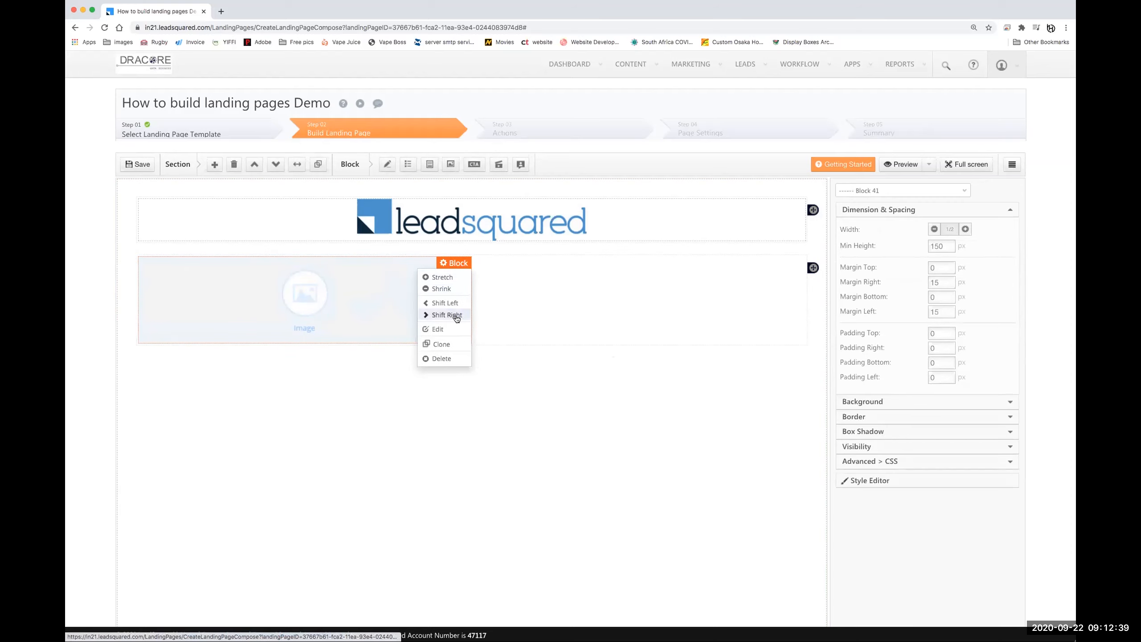
click(442, 358)
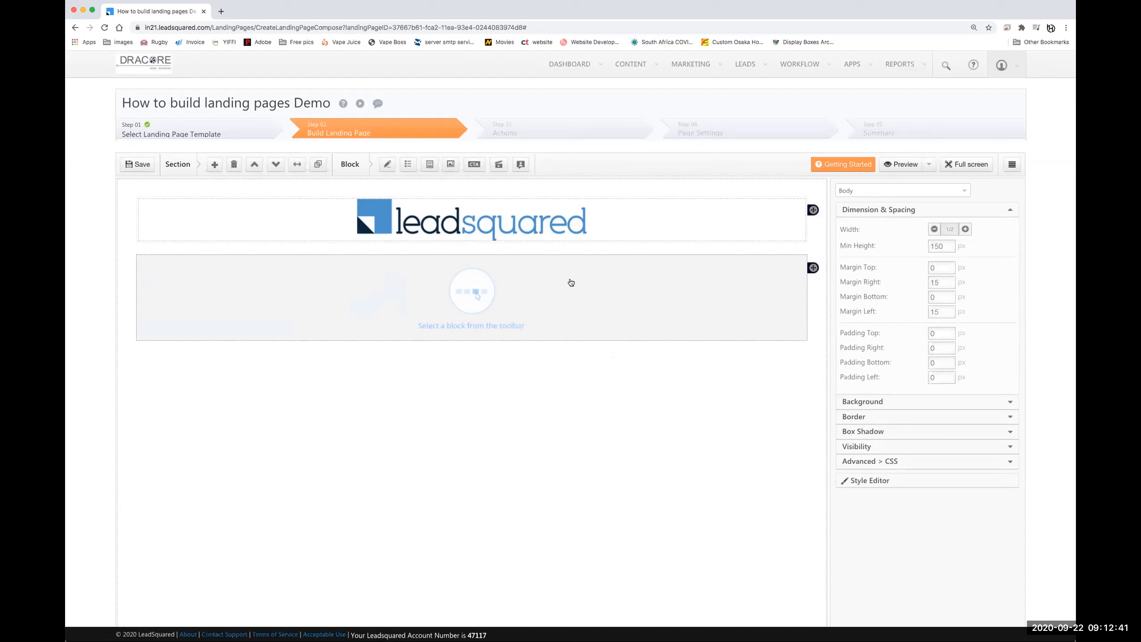
click(790, 265)
click(776, 276)
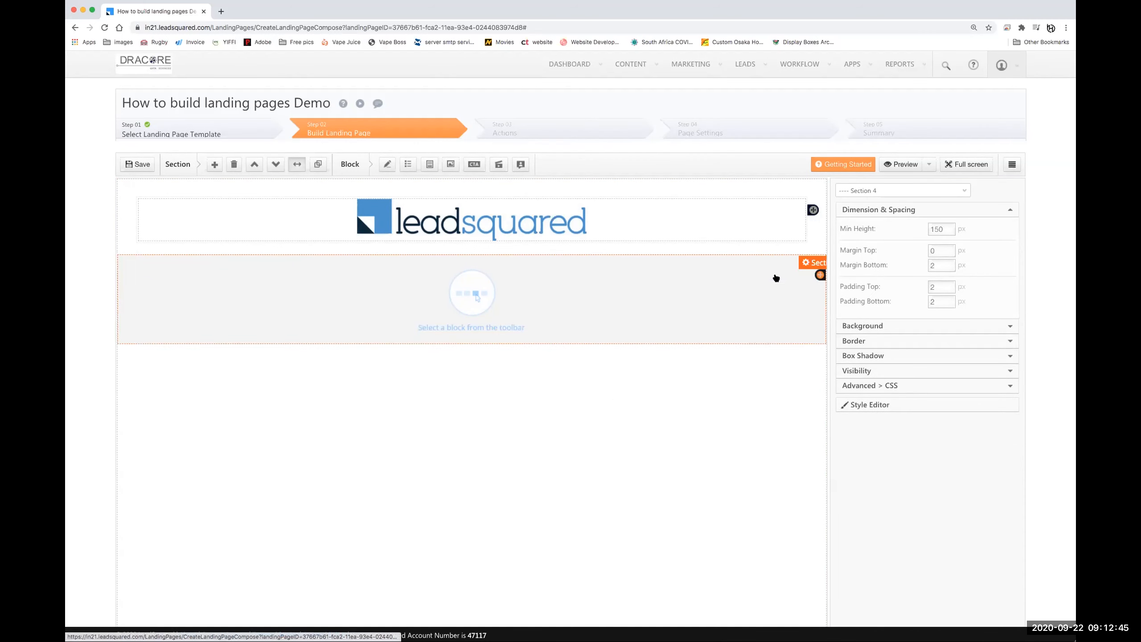
- Set the full-width section's background type to Image, using the dark photo of a hand and figures
click(864, 327)
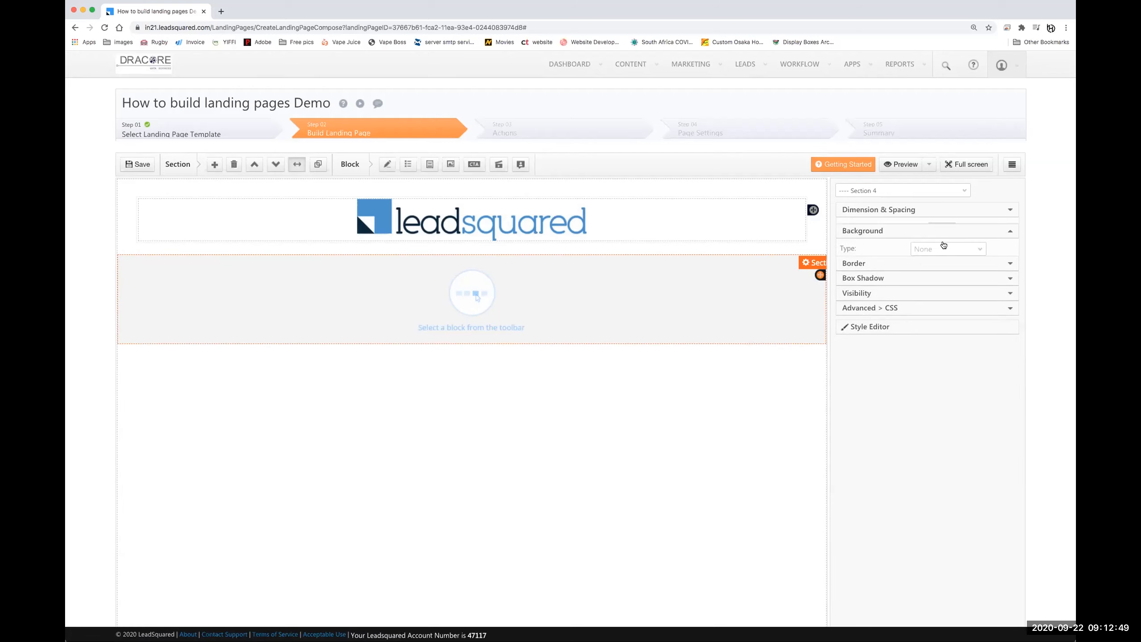
click(940, 243)
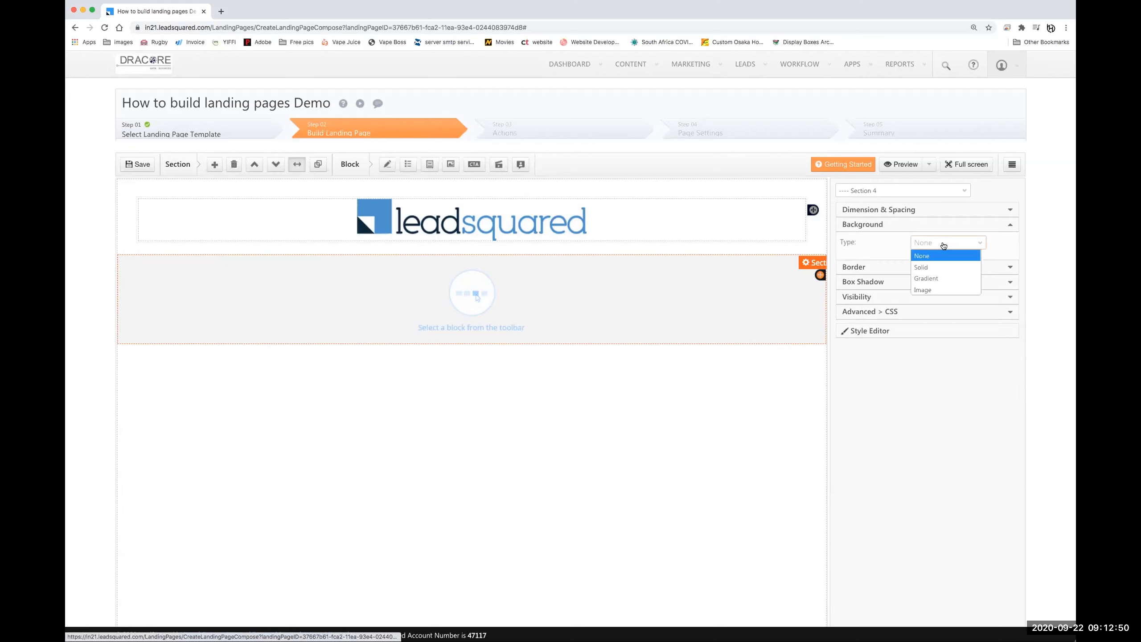
click(929, 290)
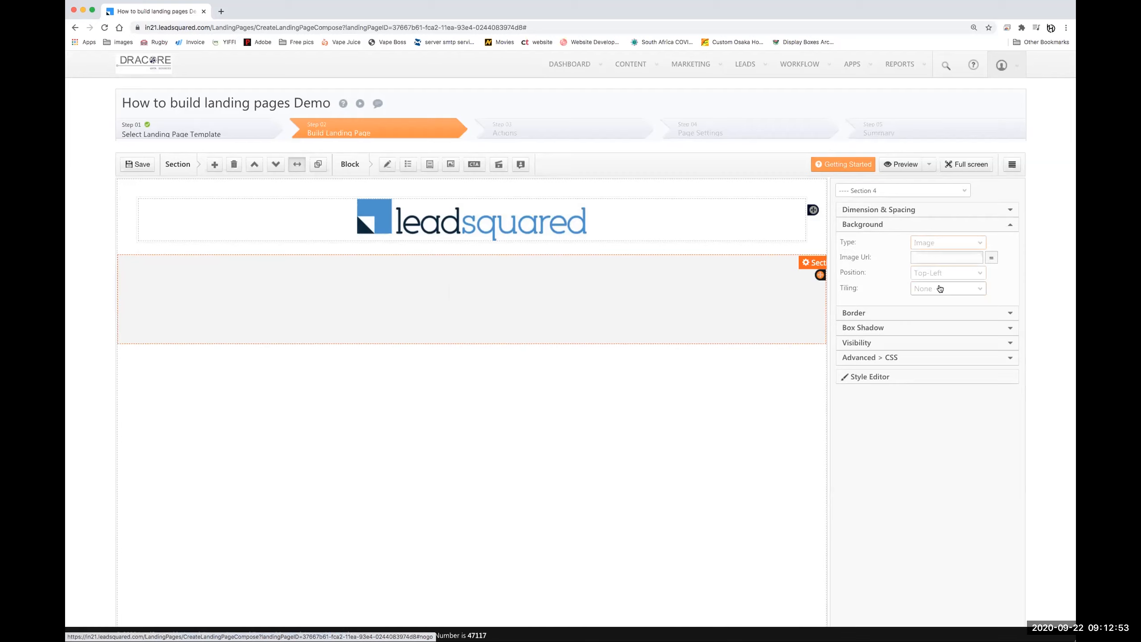
click(990, 257)
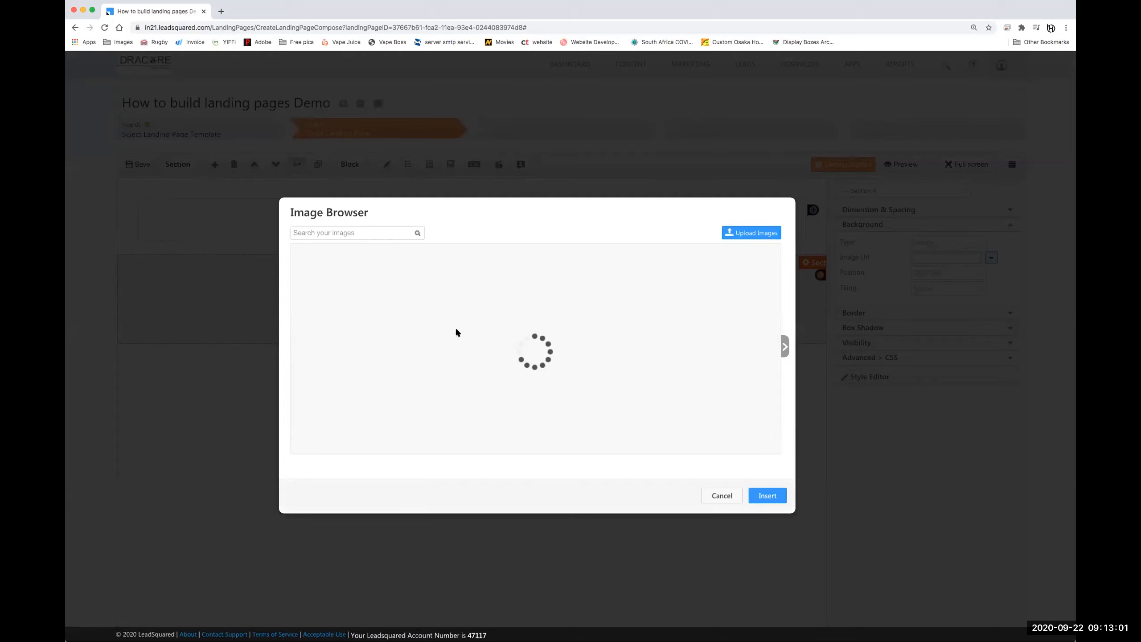
click(451, 301)
click(766, 496)
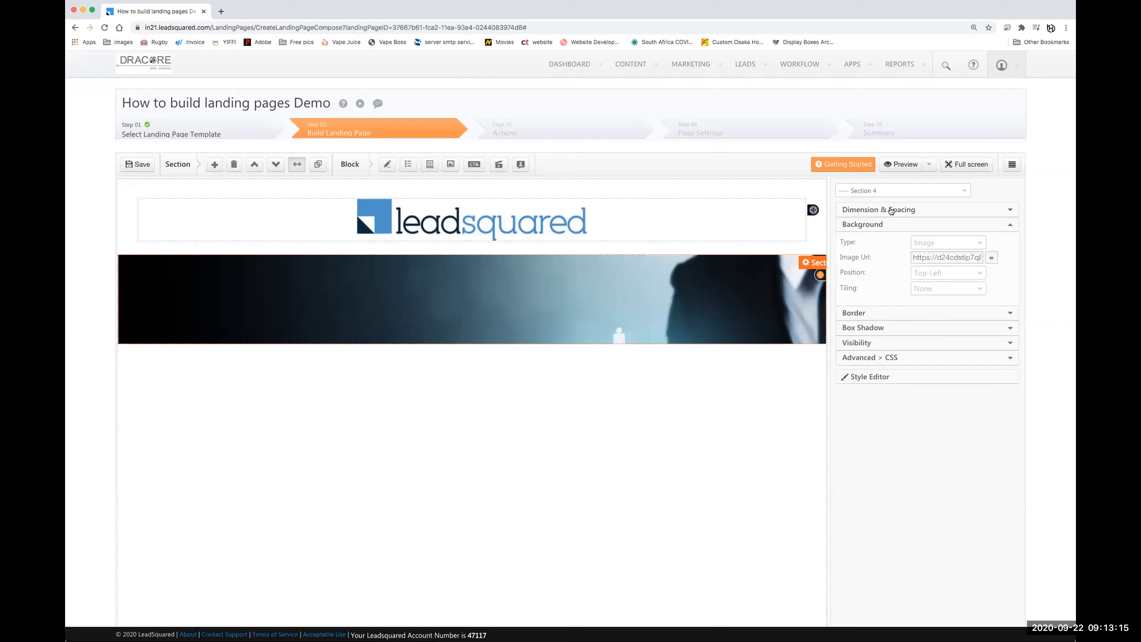
click(909, 211)
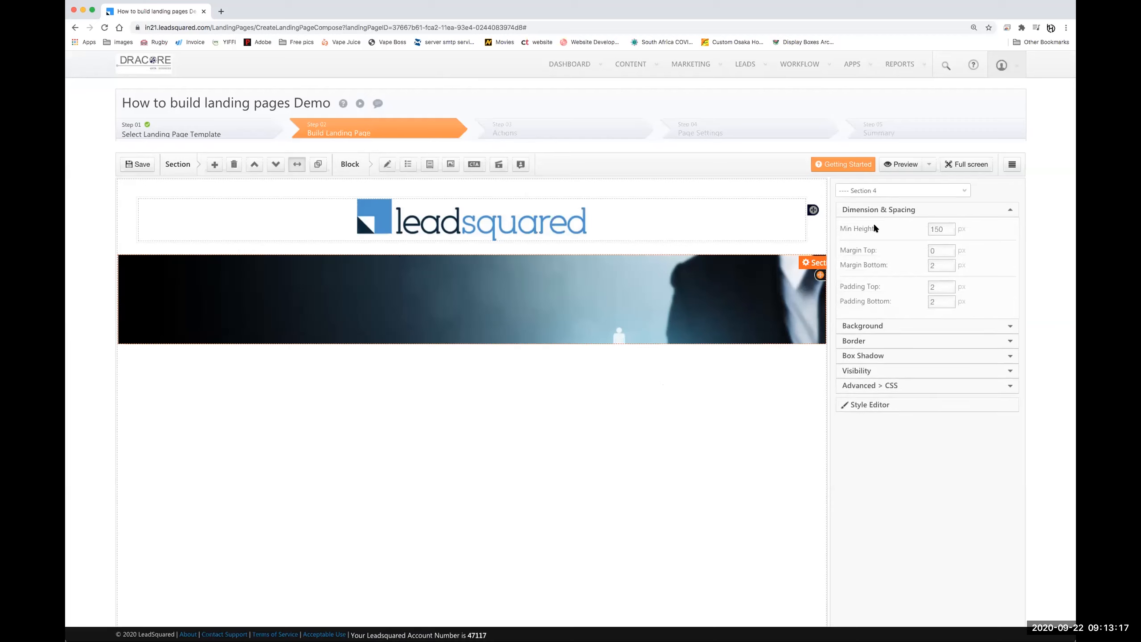
- Set the hero section's minimum height to 500 px
double_click(934, 228)
text(500)
click(935, 251)
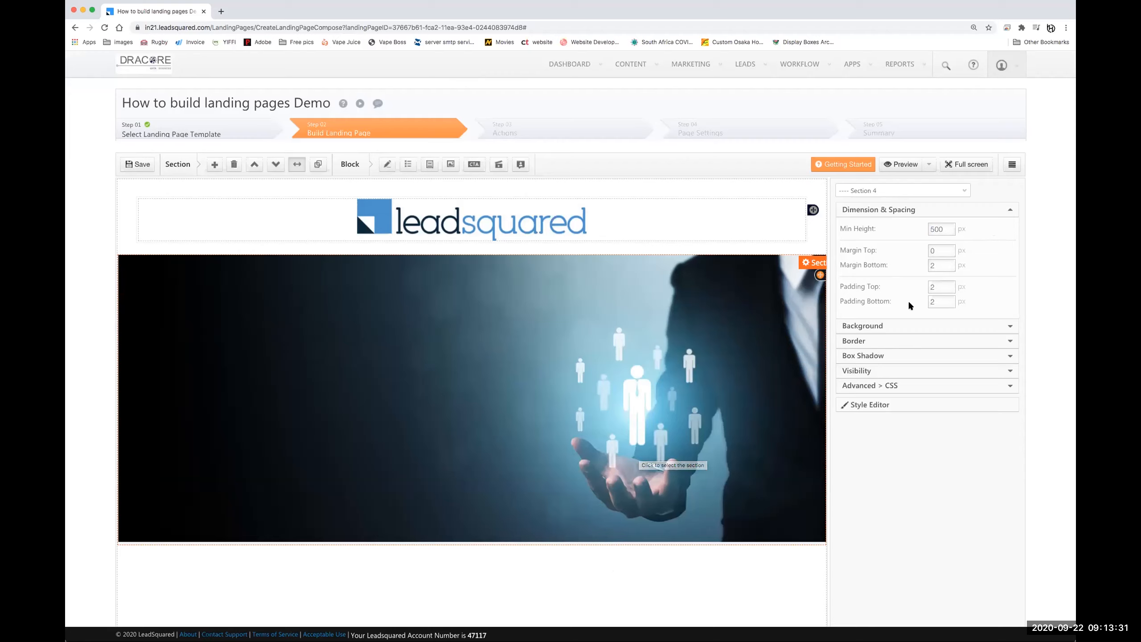
click(883, 325)
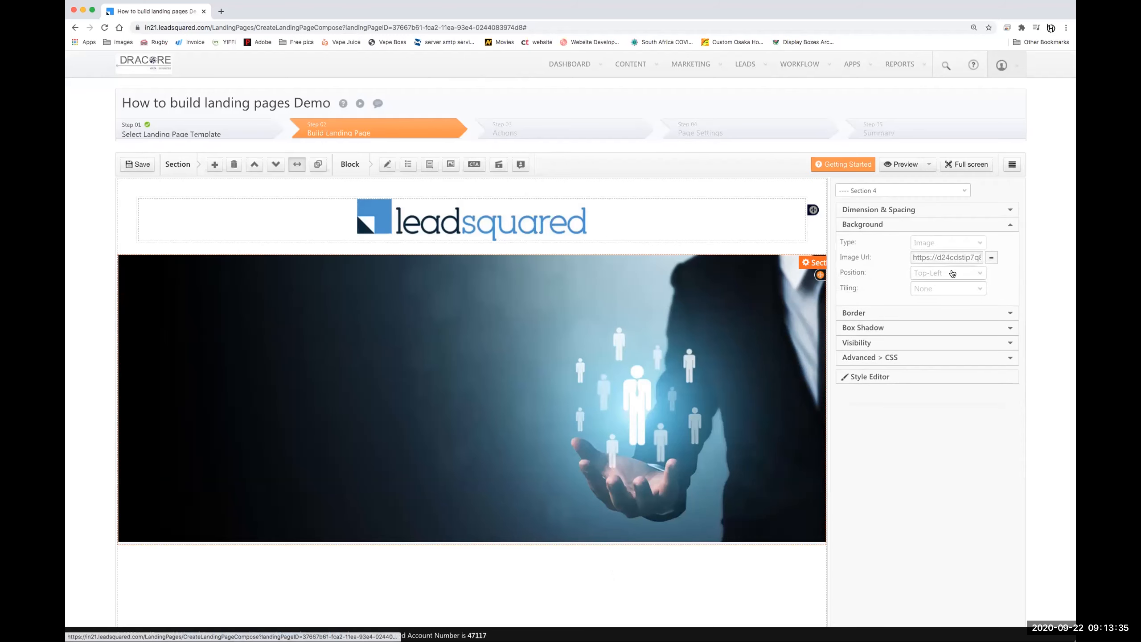
- Change the hero background image position from Top-Left to Top-Center
click(947, 273)
click(941, 299)
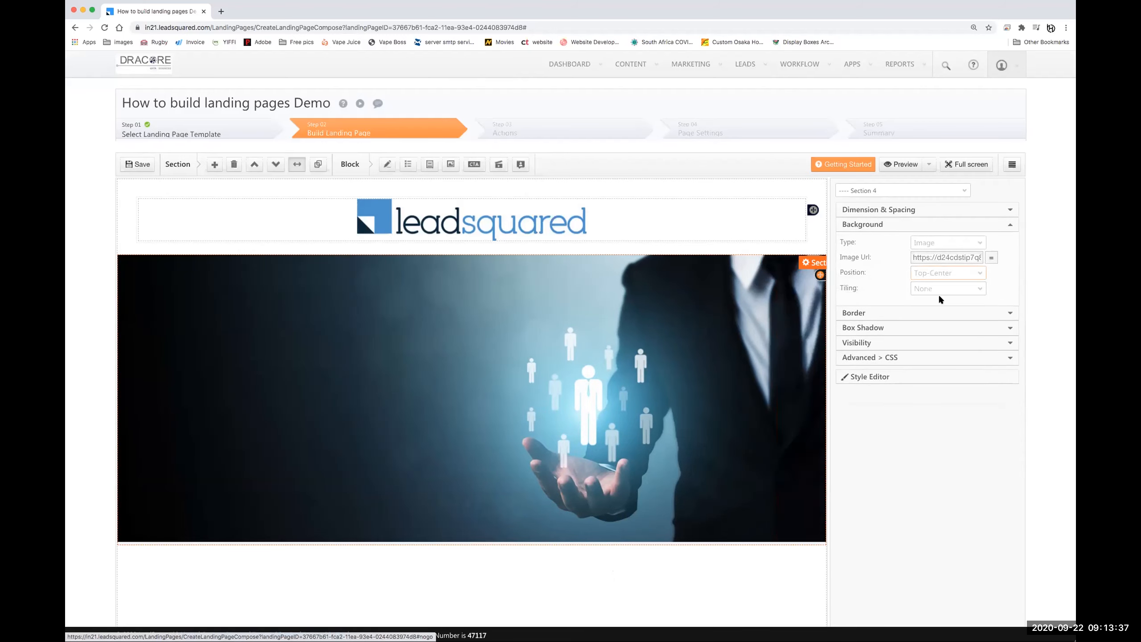
click(954, 274)
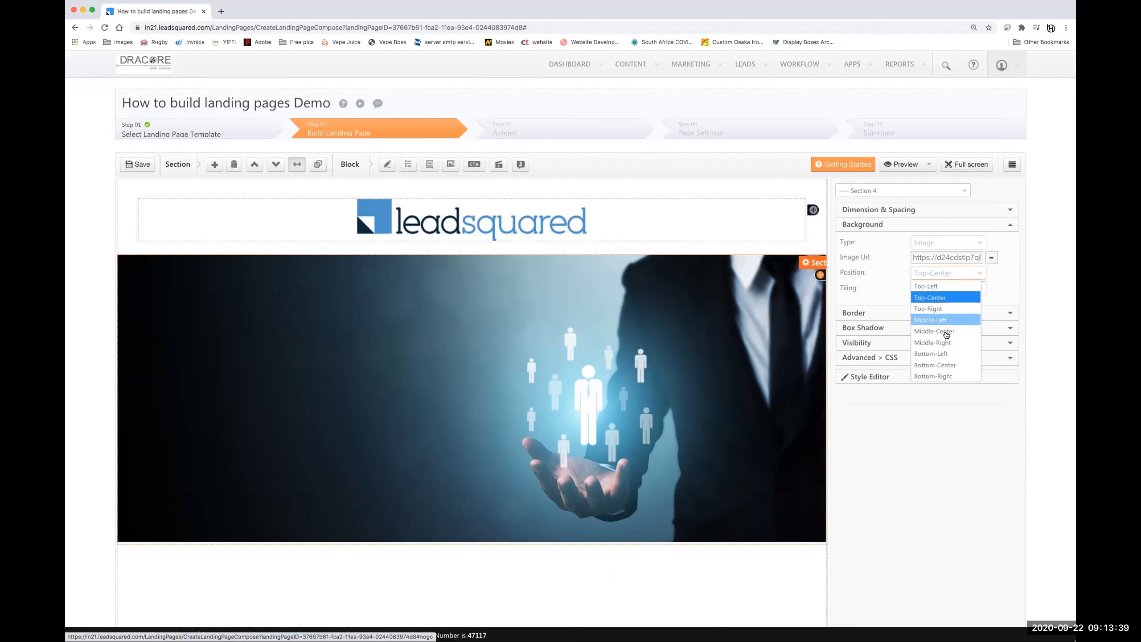
click(1010, 287)
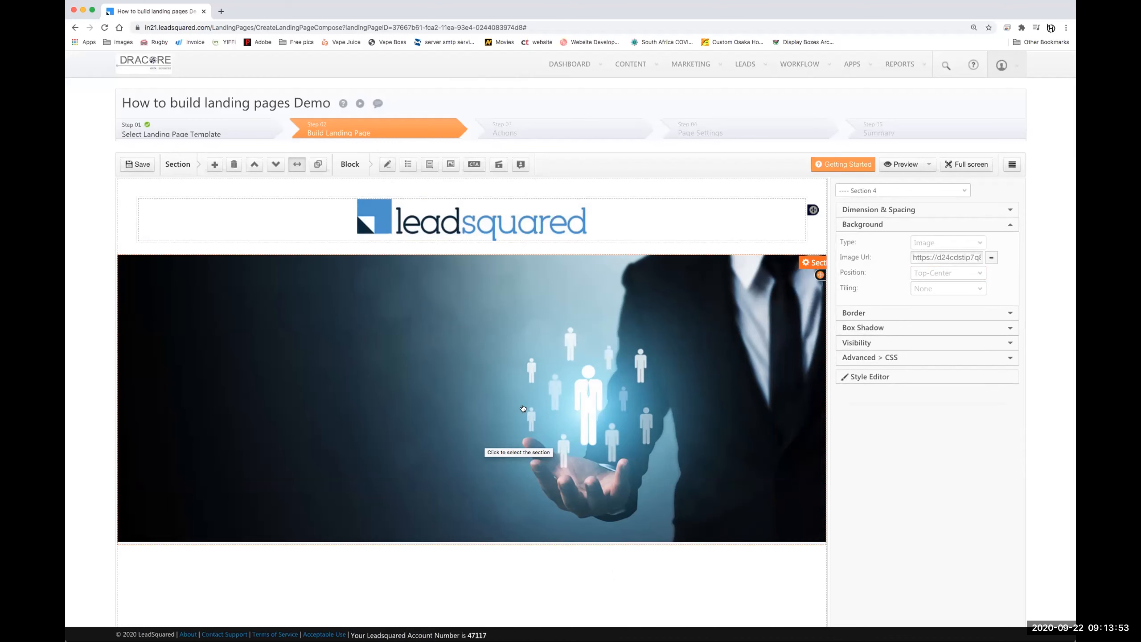
- Add a content block to the top of the hero section and widen it to two thirds
scroll(616, 416, down, 1)
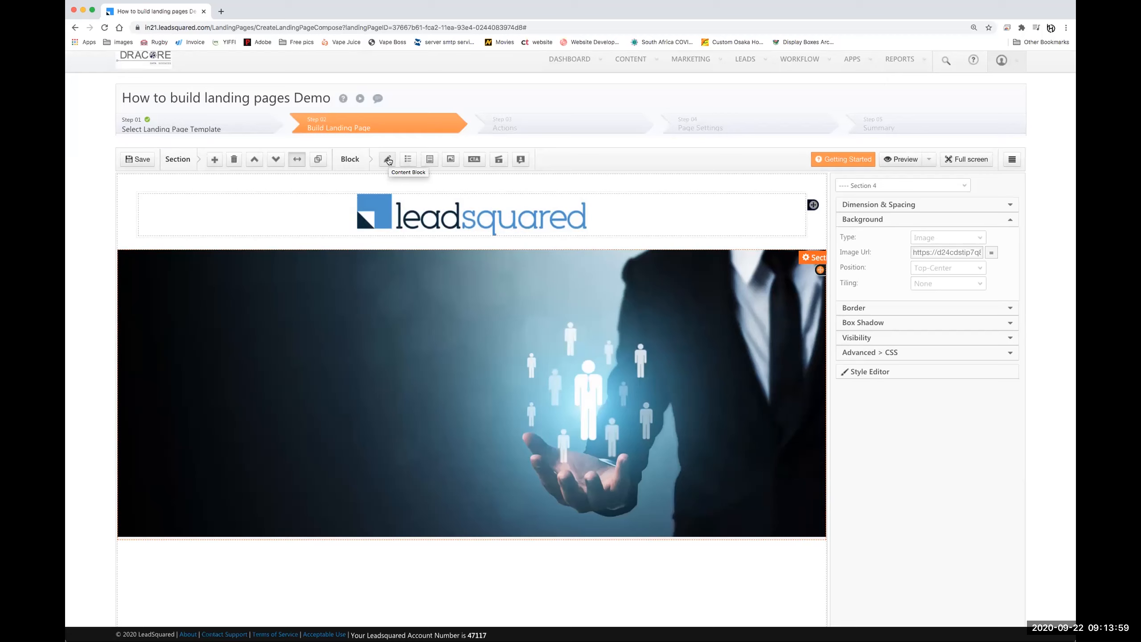
click(388, 159)
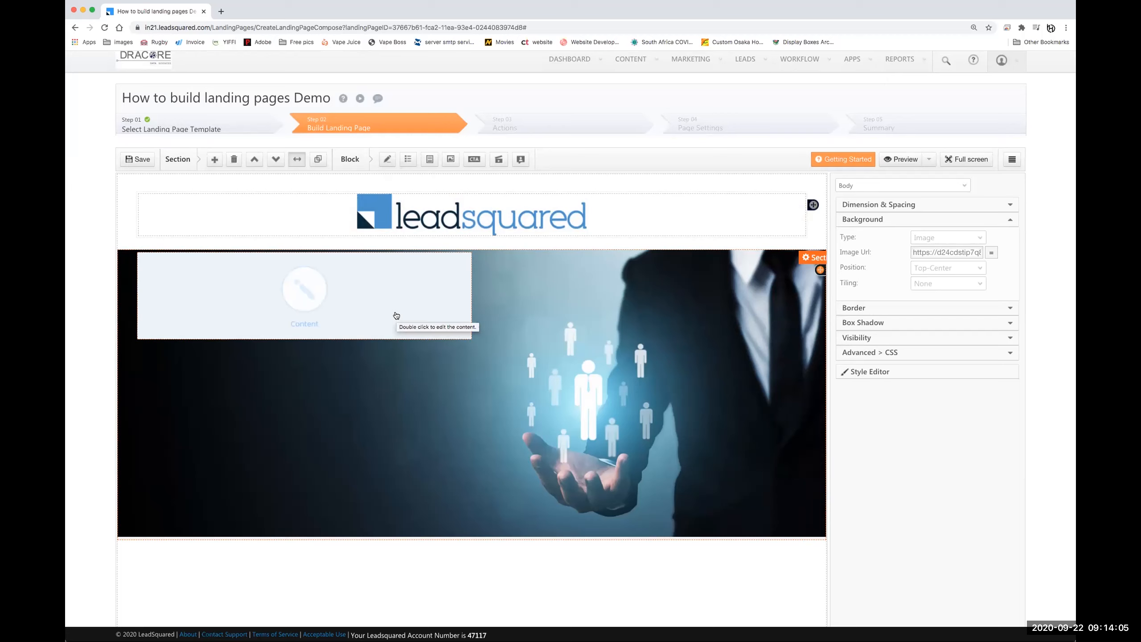
click(396, 315)
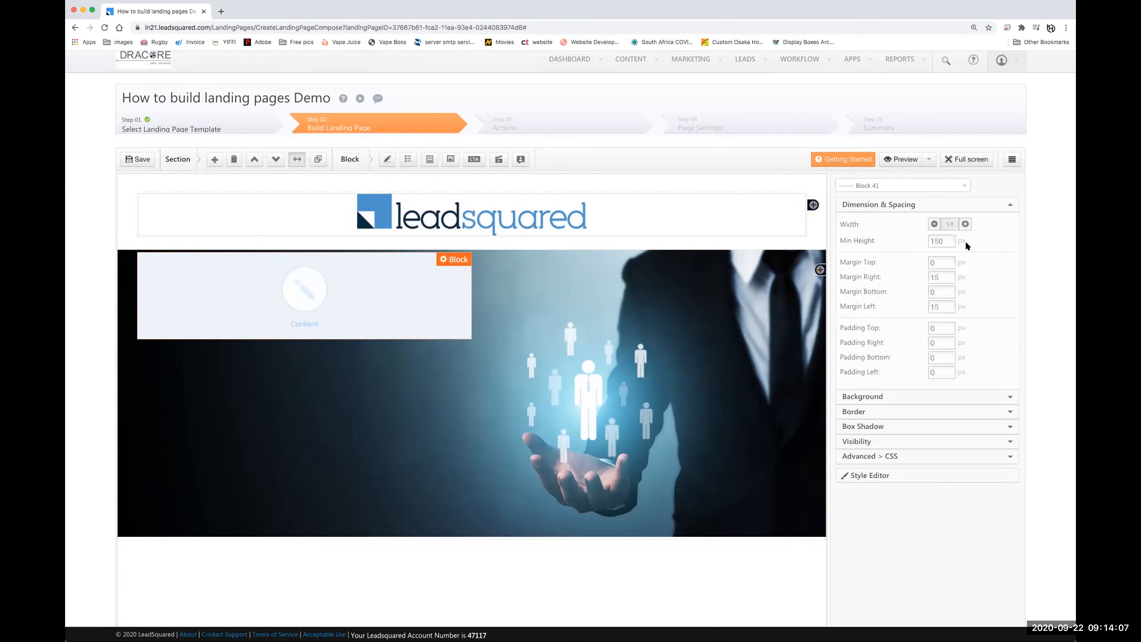
click(964, 224)
click(964, 223)
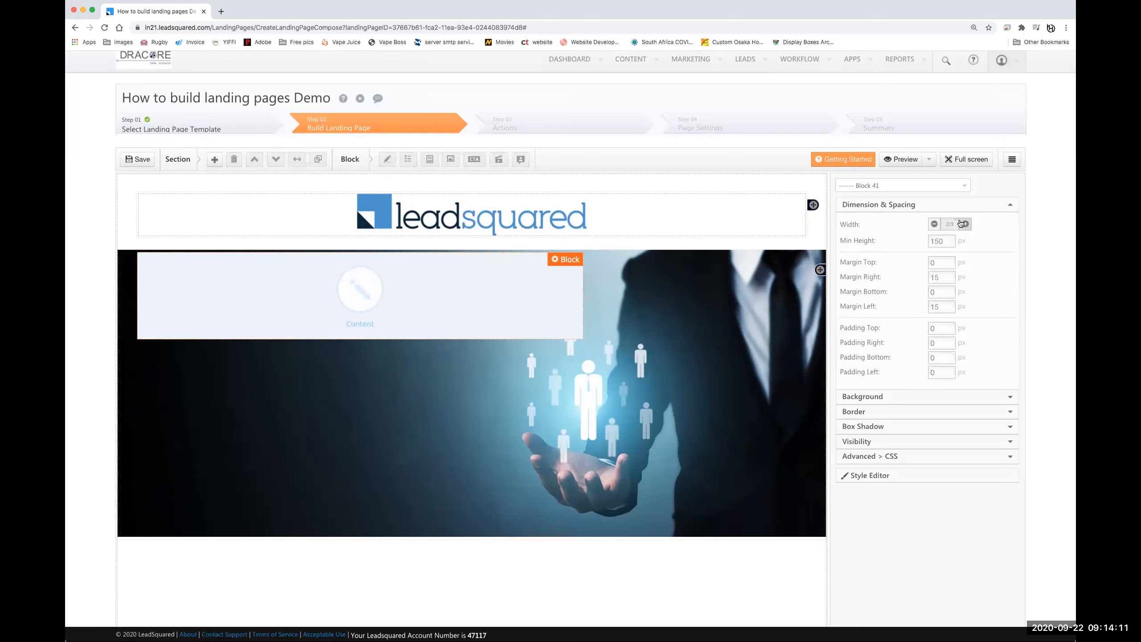
- Stretch the content block repeatedly until it spans the full width of the hero section
click(553, 259)
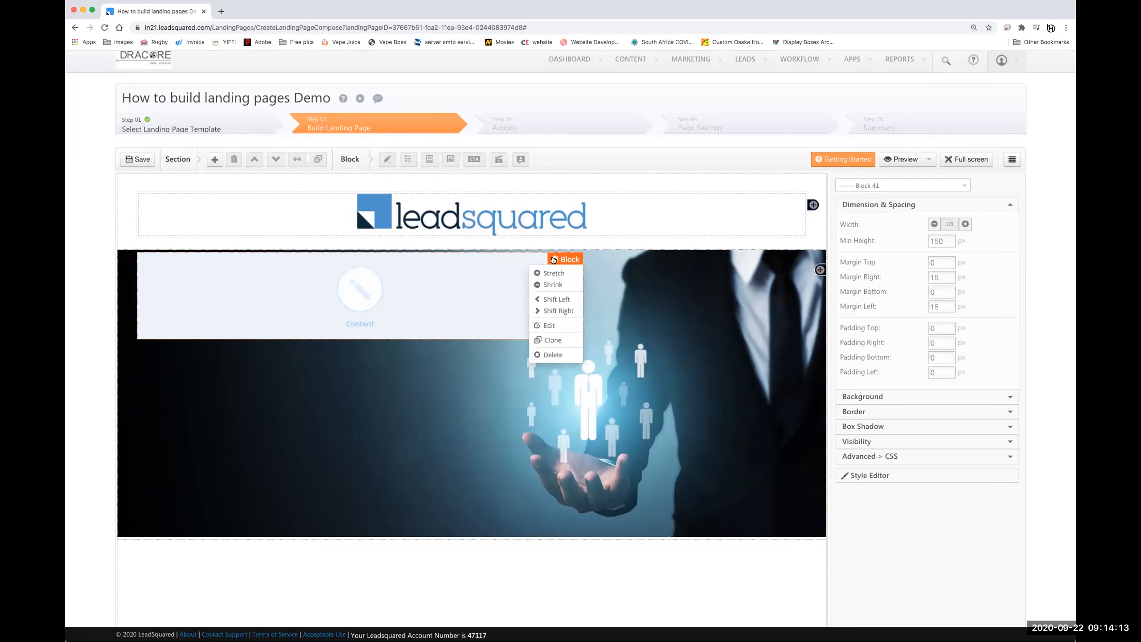
click(554, 273)
click(615, 261)
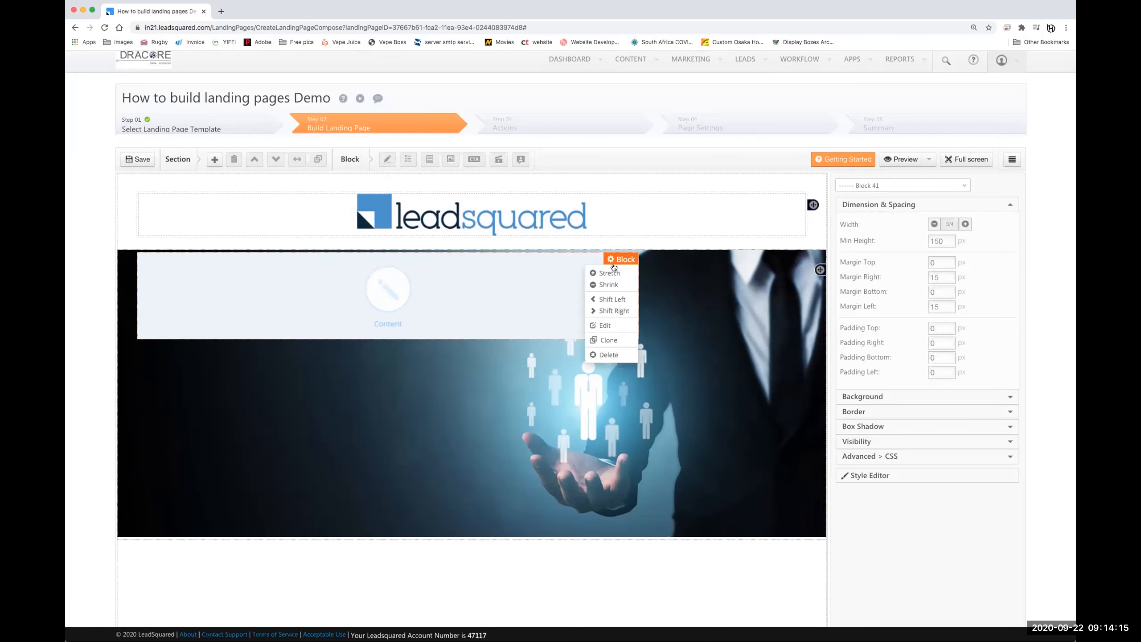
click(609, 272)
click(674, 259)
click(663, 285)
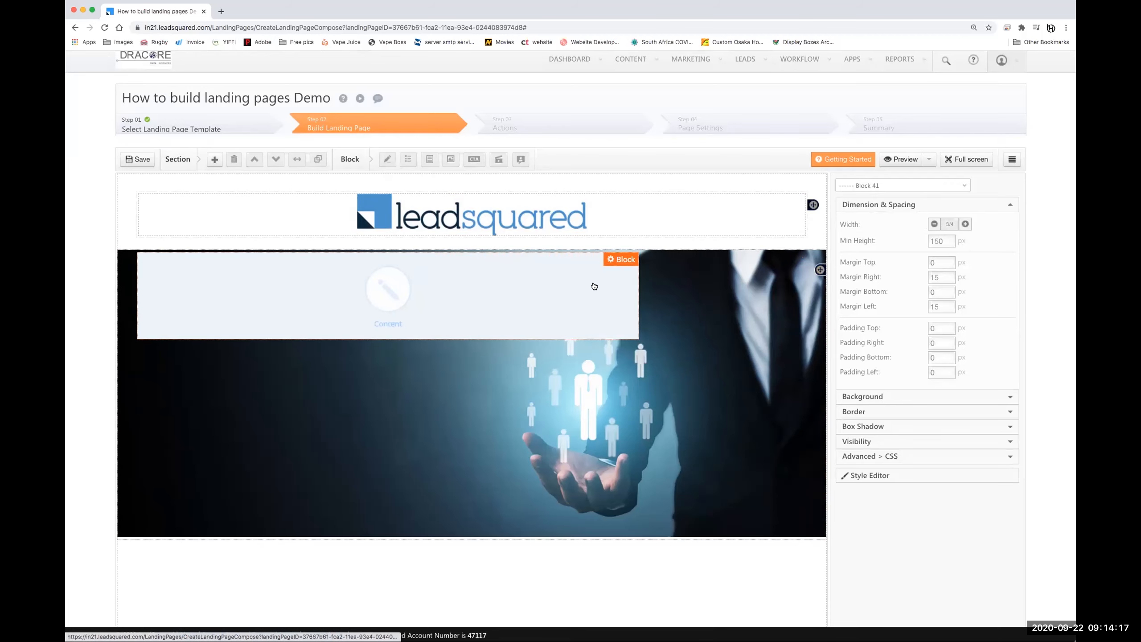
click(619, 262)
click(616, 275)
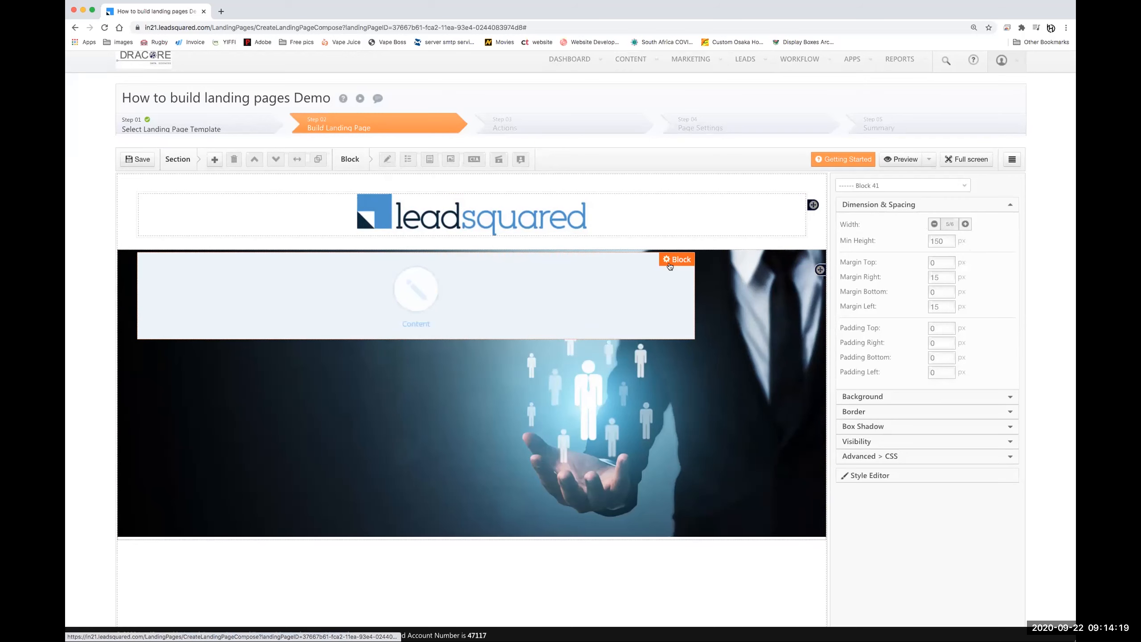
click(668, 264)
click(665, 272)
click(728, 260)
click(717, 275)
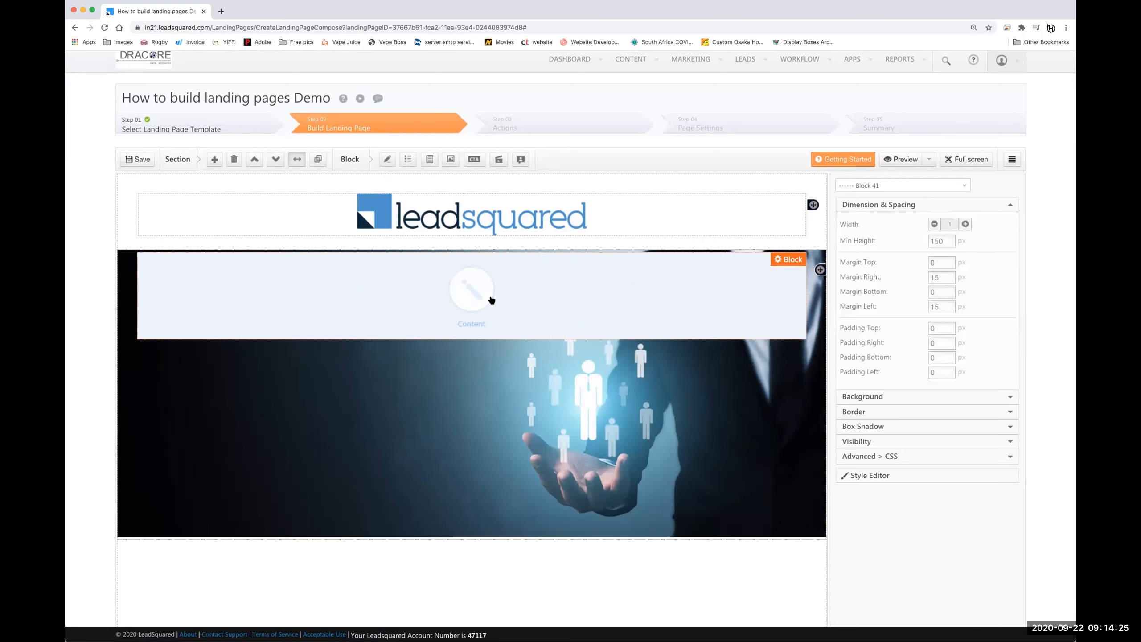
click(471, 297)
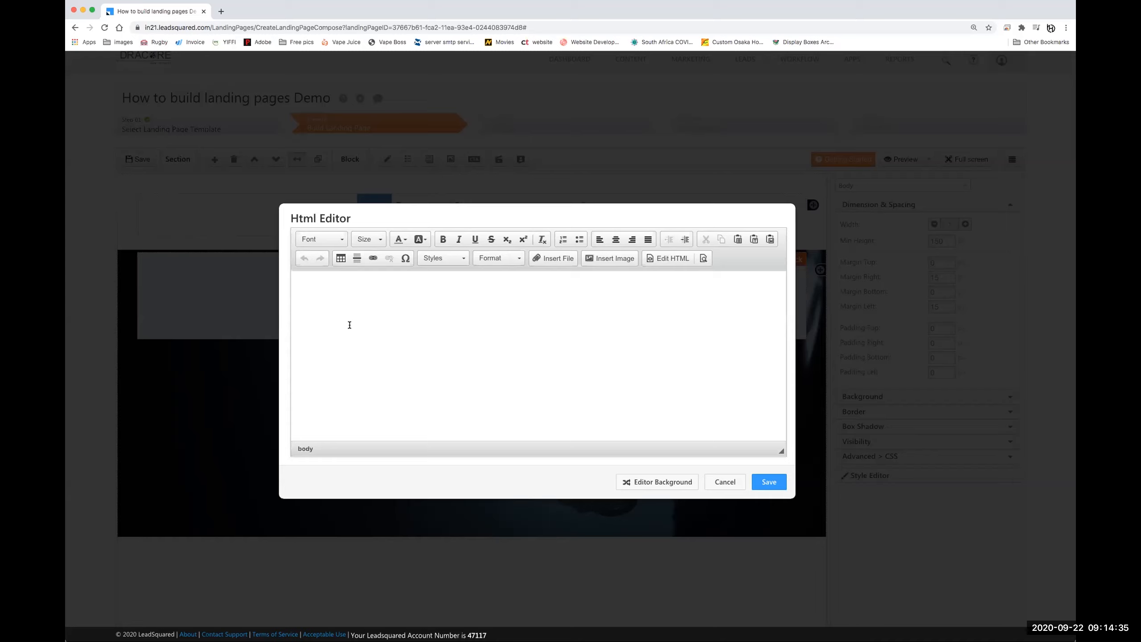
- Enter the headline 'Headline Goes here' and format it in Open Sans, size 36, centred
text(Headline Goes here)
key(super+a)
click(332, 238)
scroll(330, 322, down, 5)
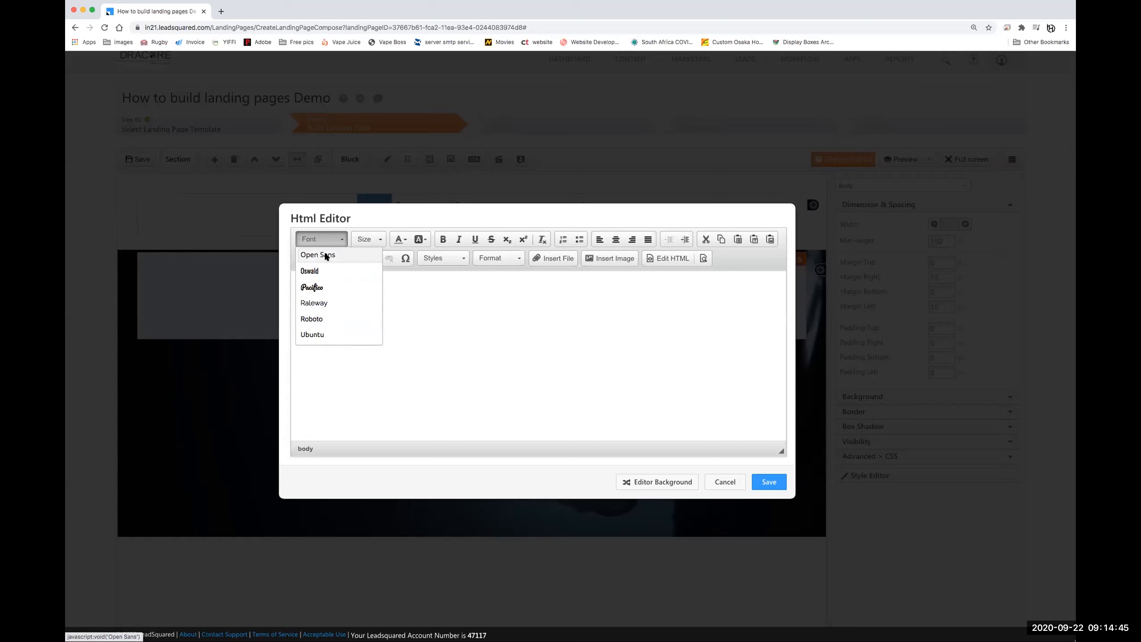
click(327, 255)
click(368, 239)
scroll(367, 297, down, 8)
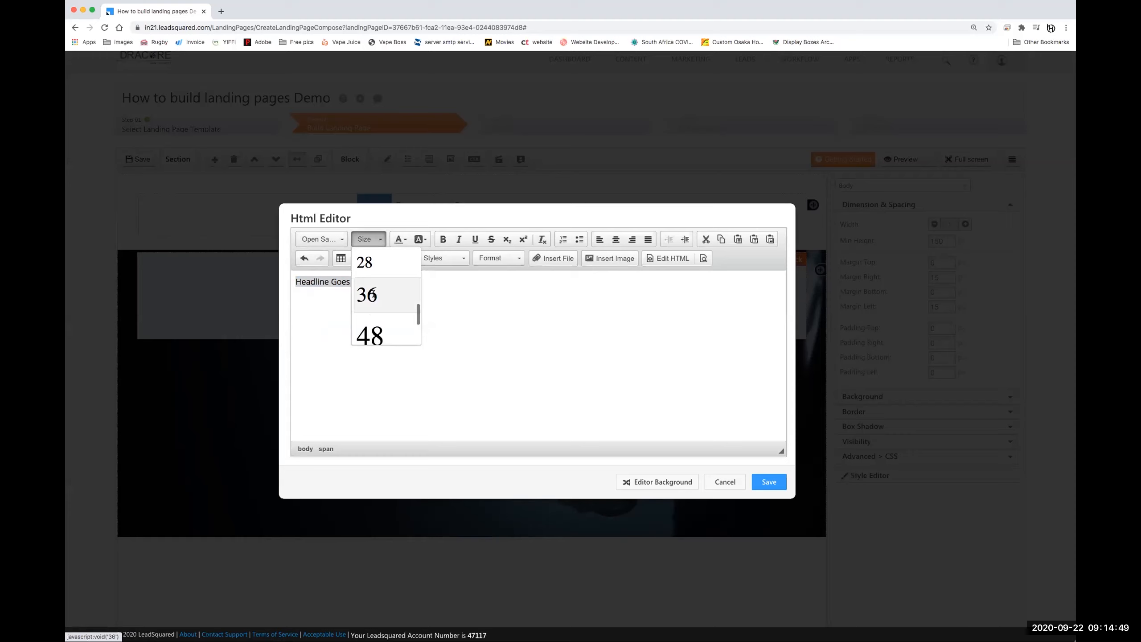
click(372, 296)
click(616, 238)
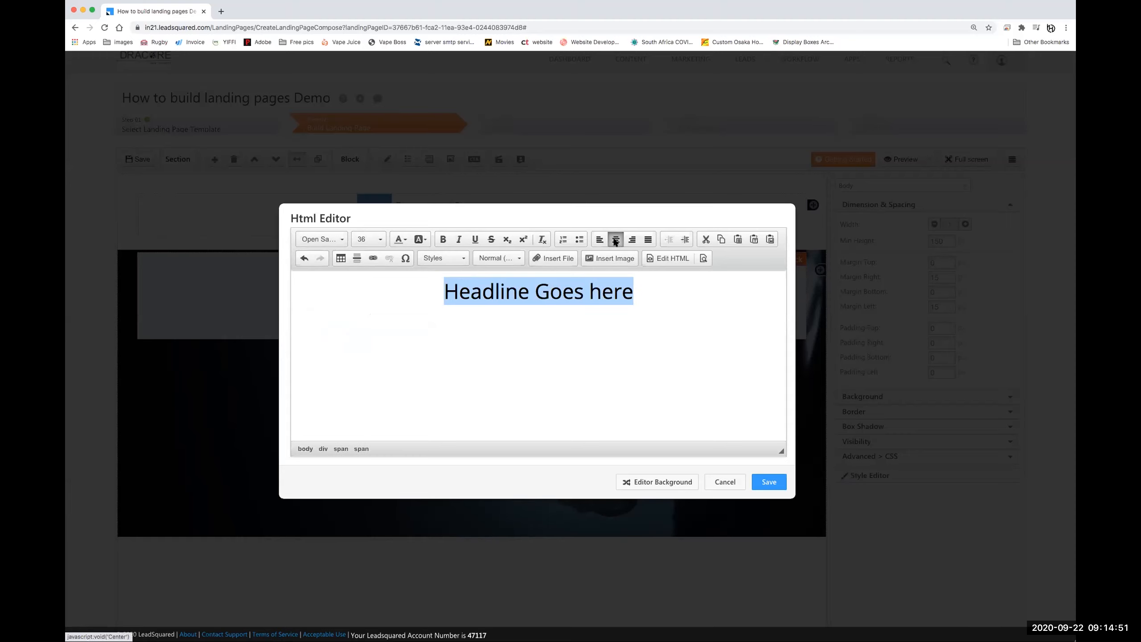
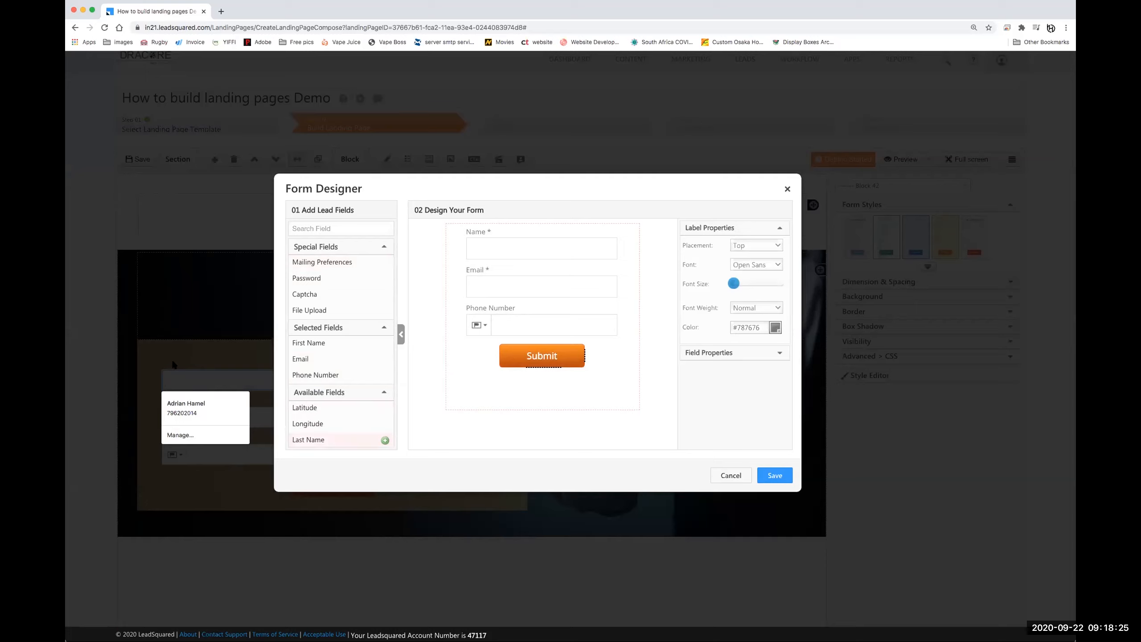
- Place the form labels inside the fields and make Phone Number mandatory
click(750, 246)
click(749, 255)
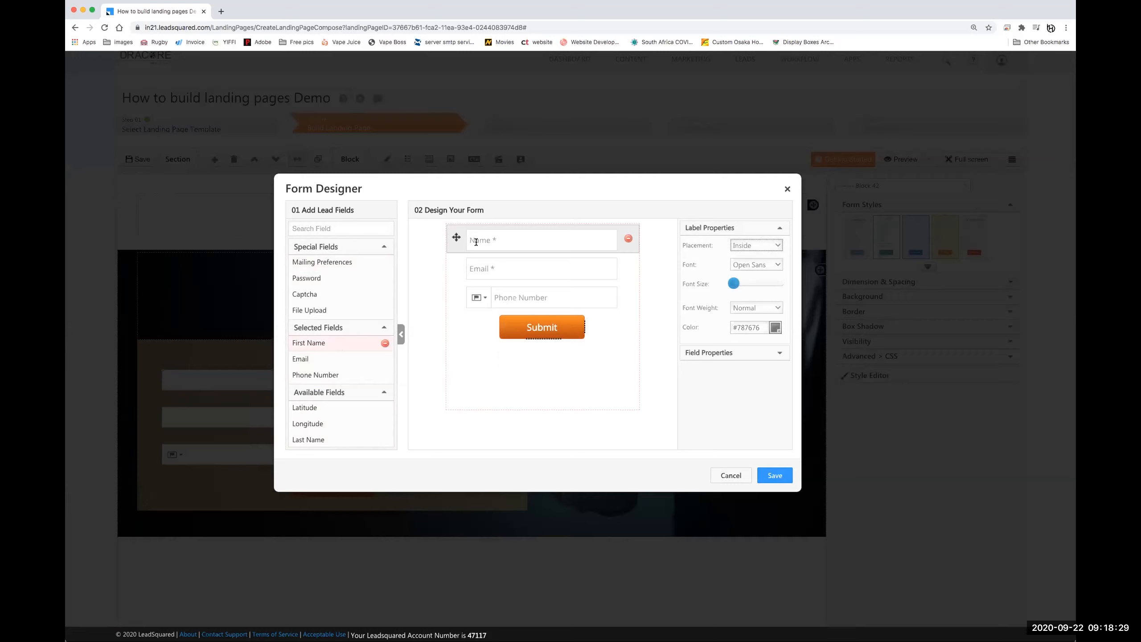
click(500, 243)
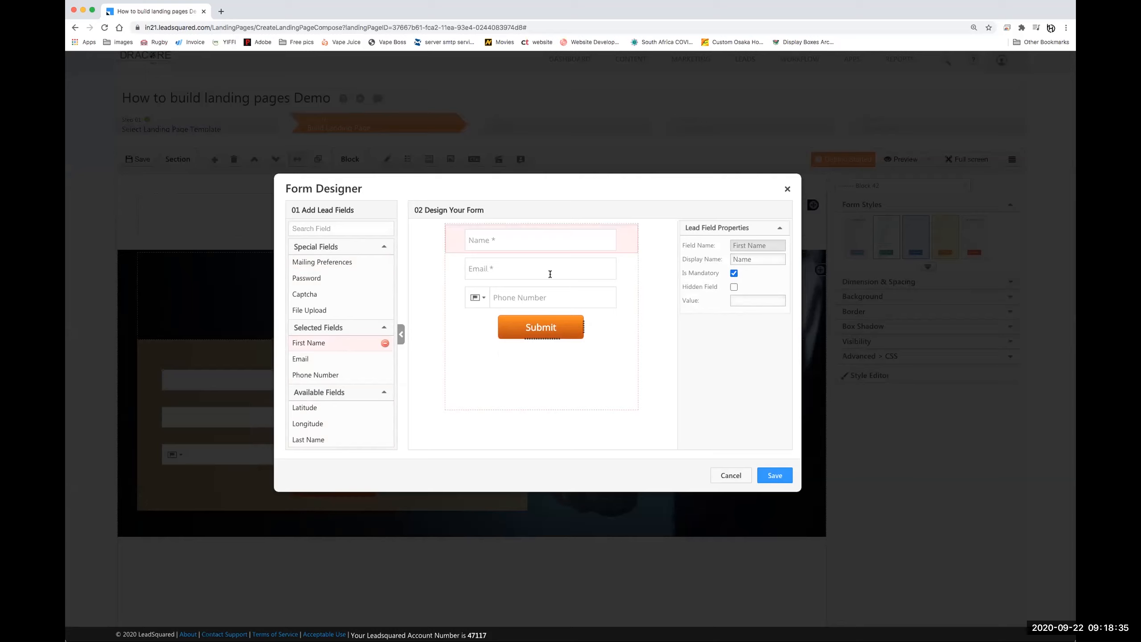
click(547, 269)
click(537, 300)
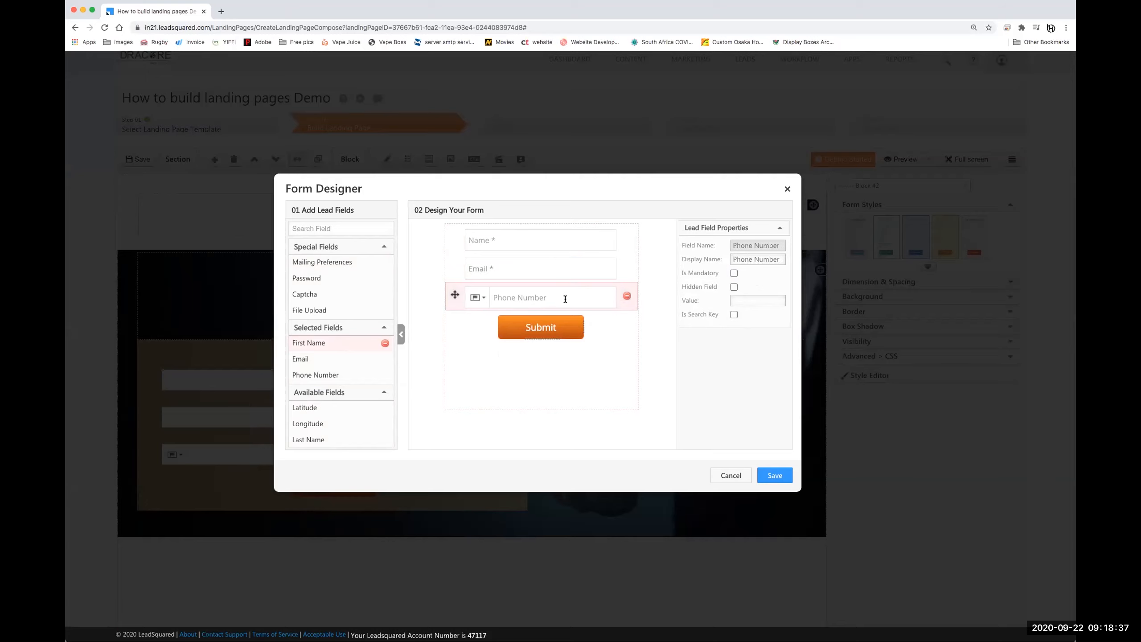
click(734, 273)
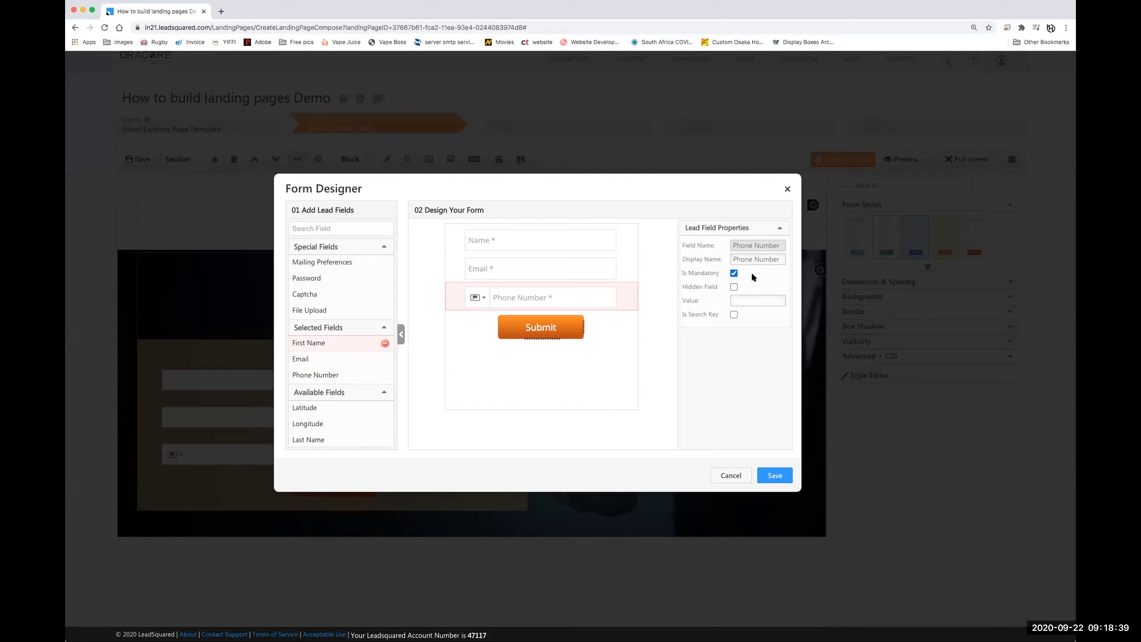
- Search 'la' and add a Last Name field directly below Name
drag(532, 240, 482, 249)
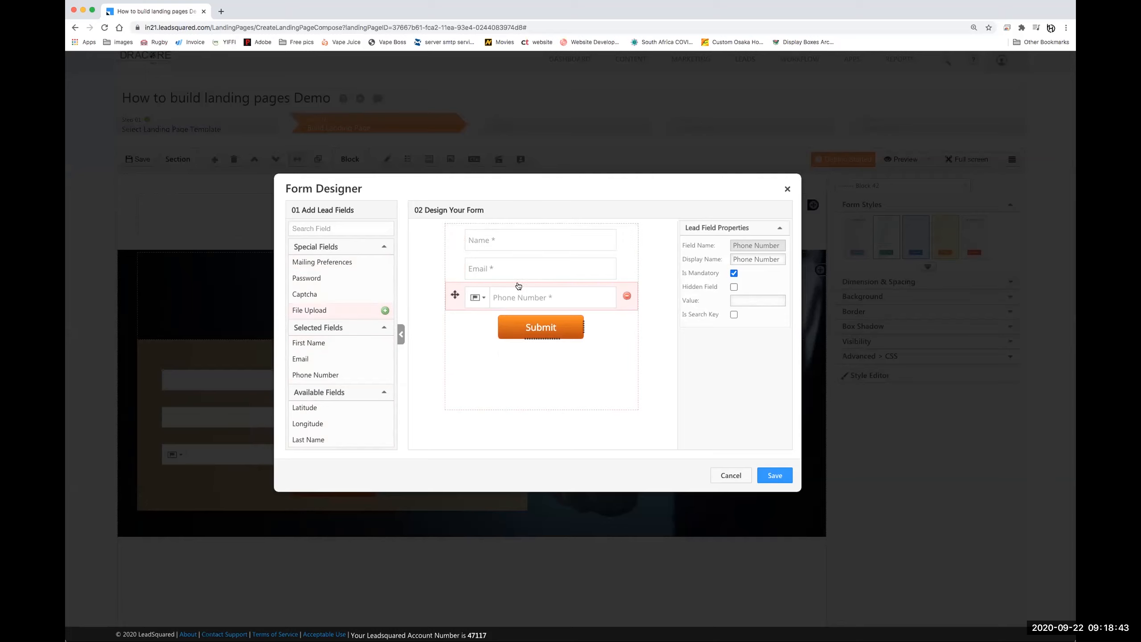
click(322, 223)
text(la)
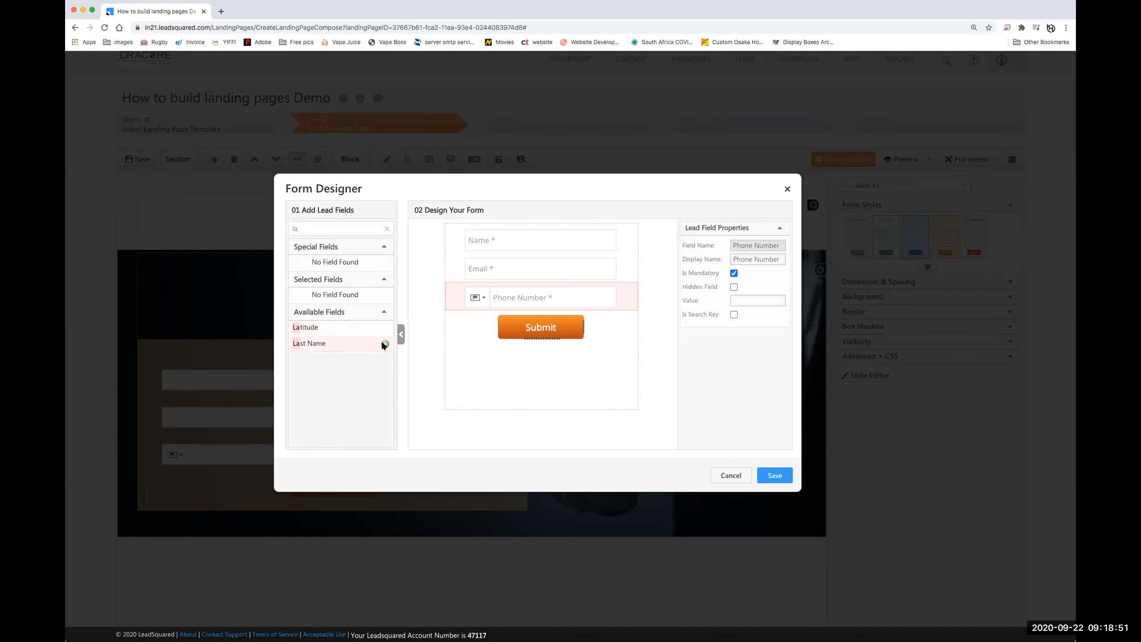
click(384, 344)
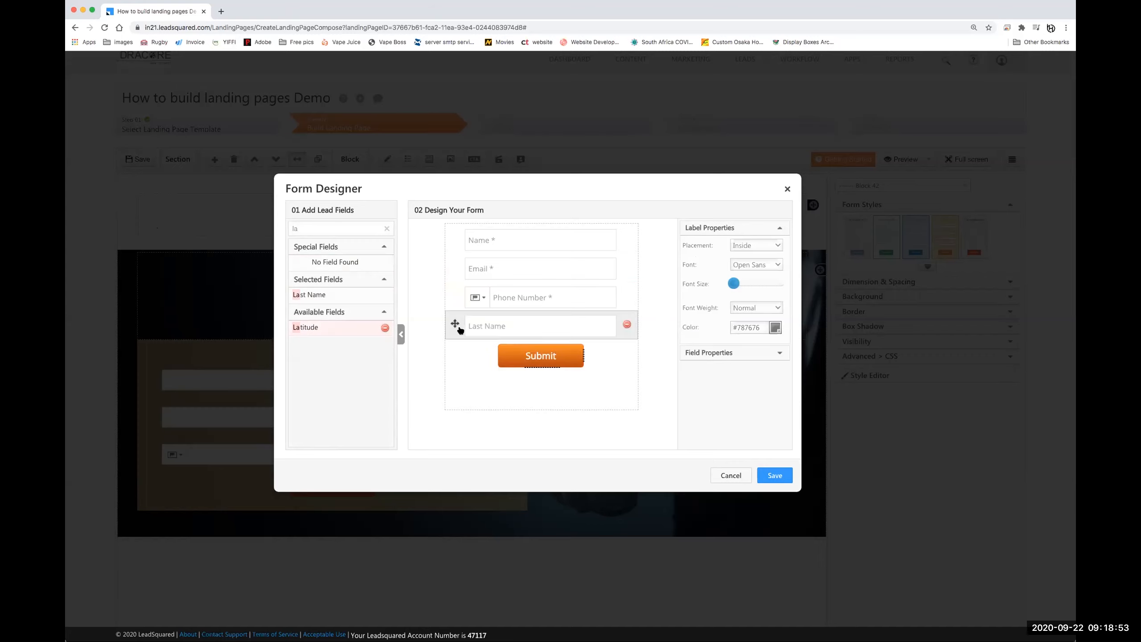
drag(454, 324, 454, 262)
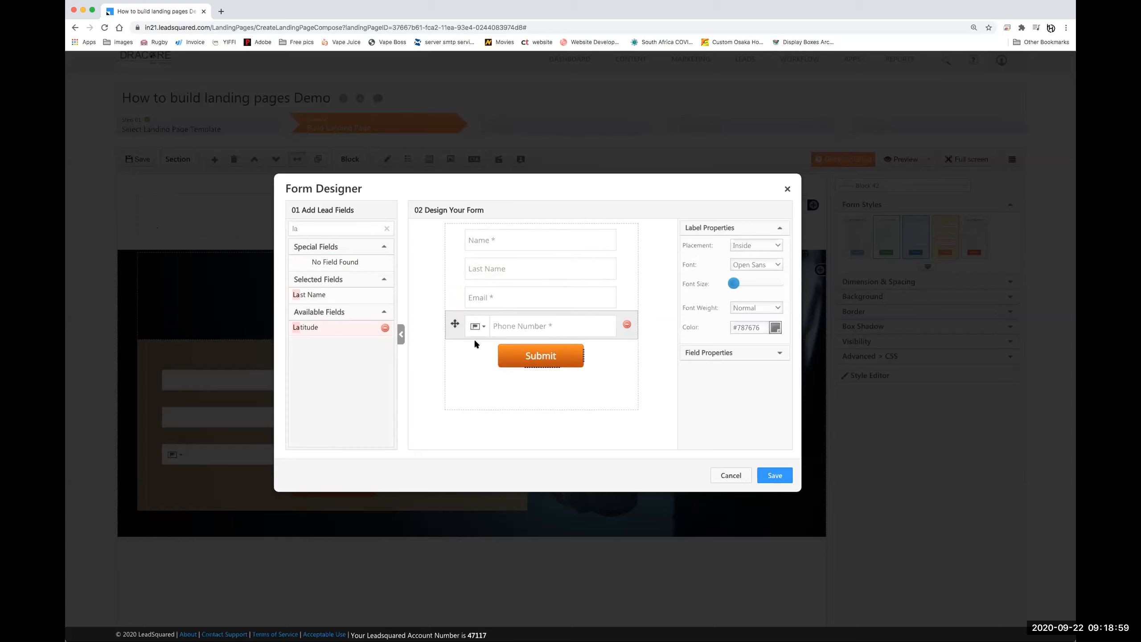
click(386, 228)
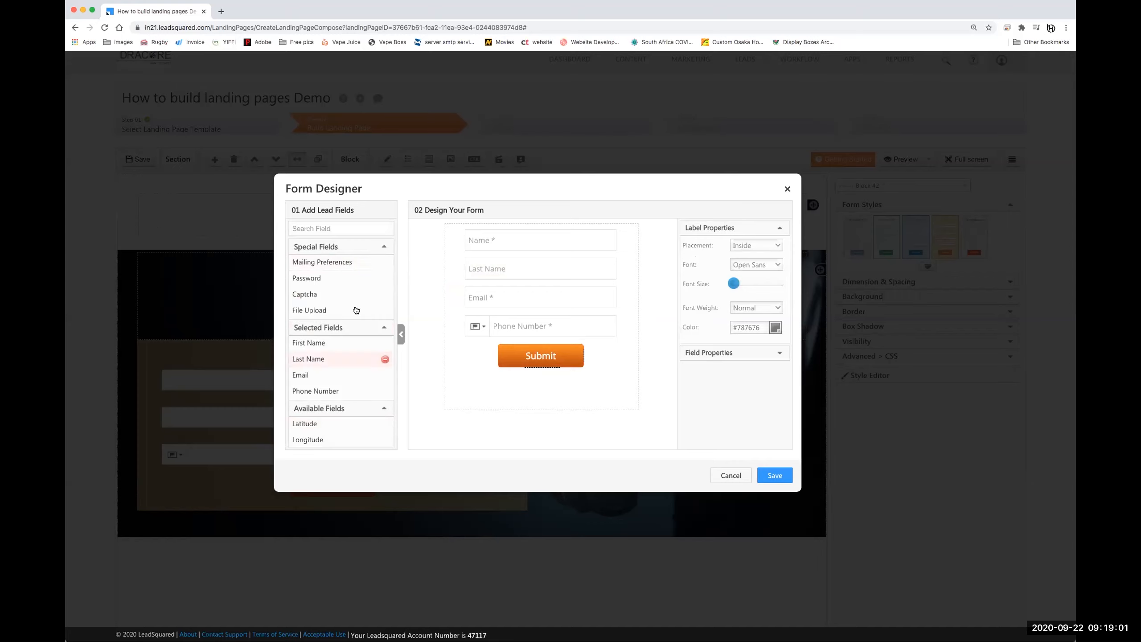
- Browse the lead field list, trying a 'cu' search before clearing it
scroll(341, 423, down, 10)
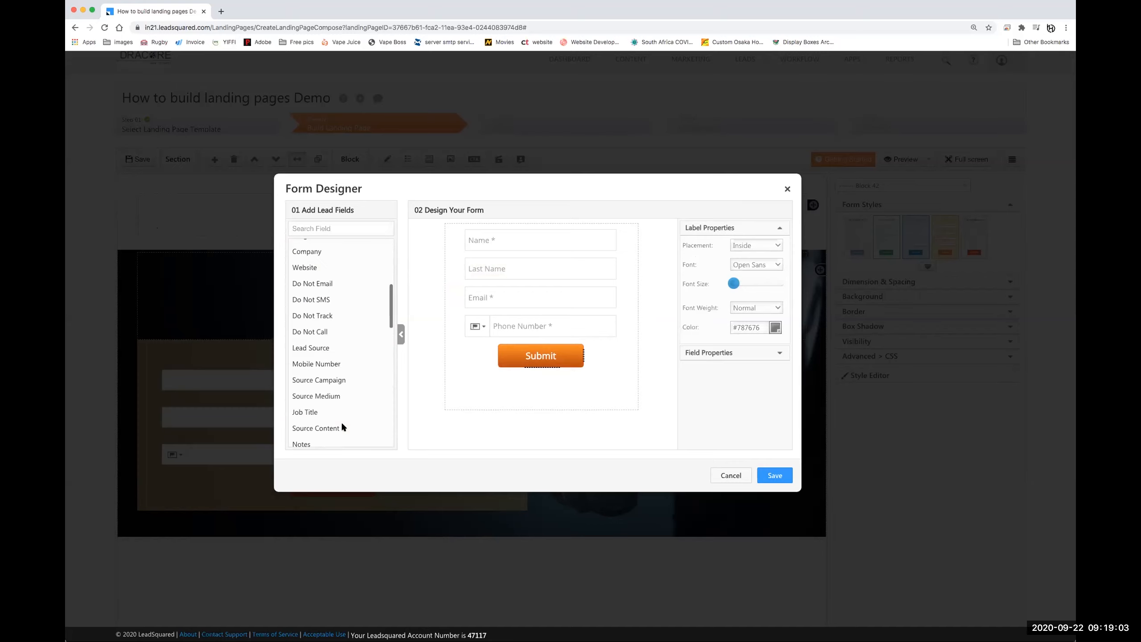
scroll(340, 404, down, 10)
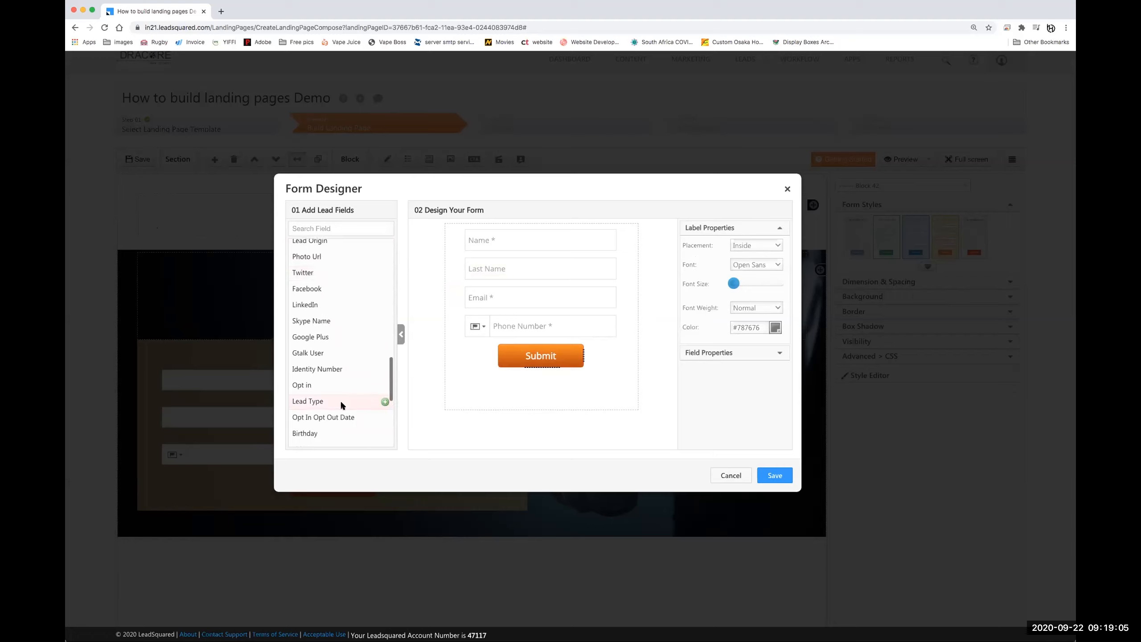
scroll(343, 335, up, 20)
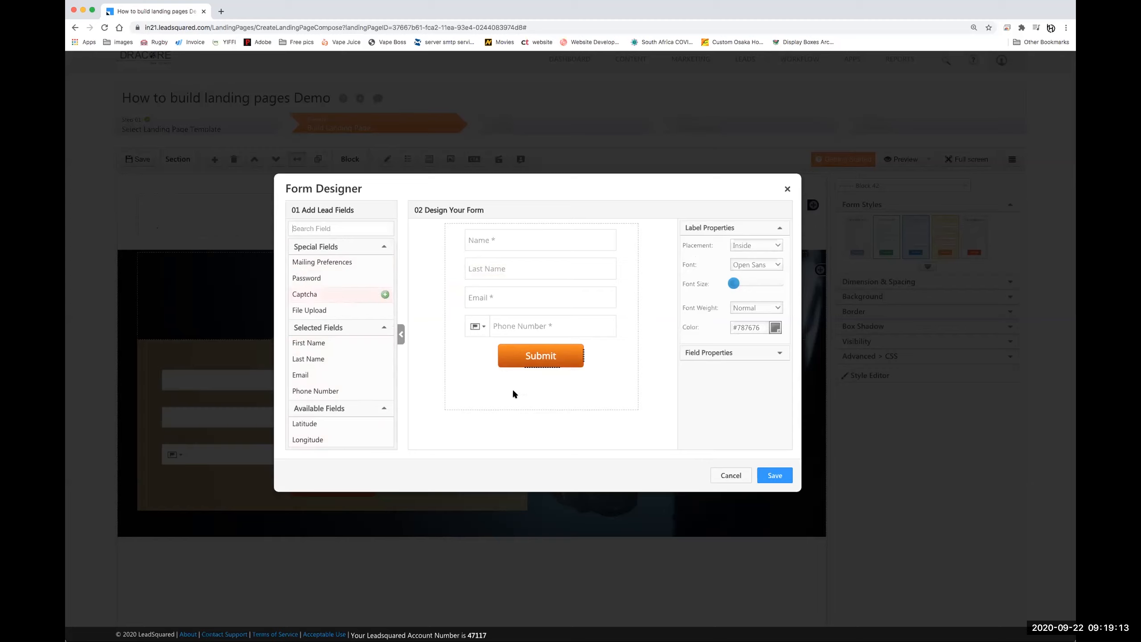
scroll(349, 358, down, 10)
scroll(349, 358, up, 10)
click(310, 227)
text(cu)
key(BackSpace)
key(BackSpace)
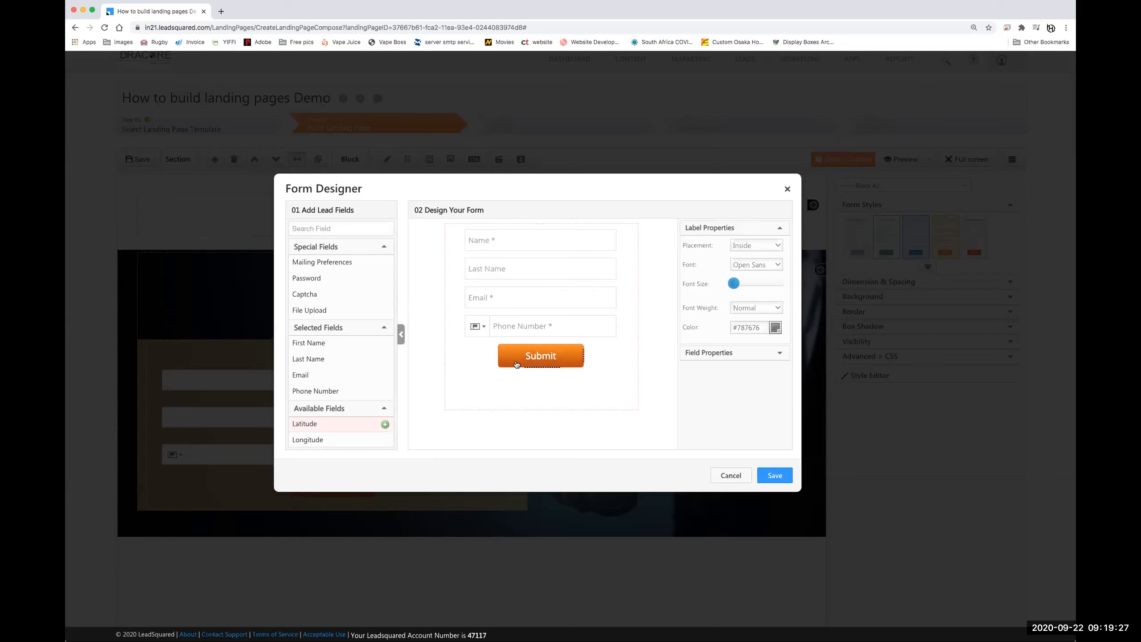
- Relabel the form's Submit button as 'Learn More'
click(542, 358)
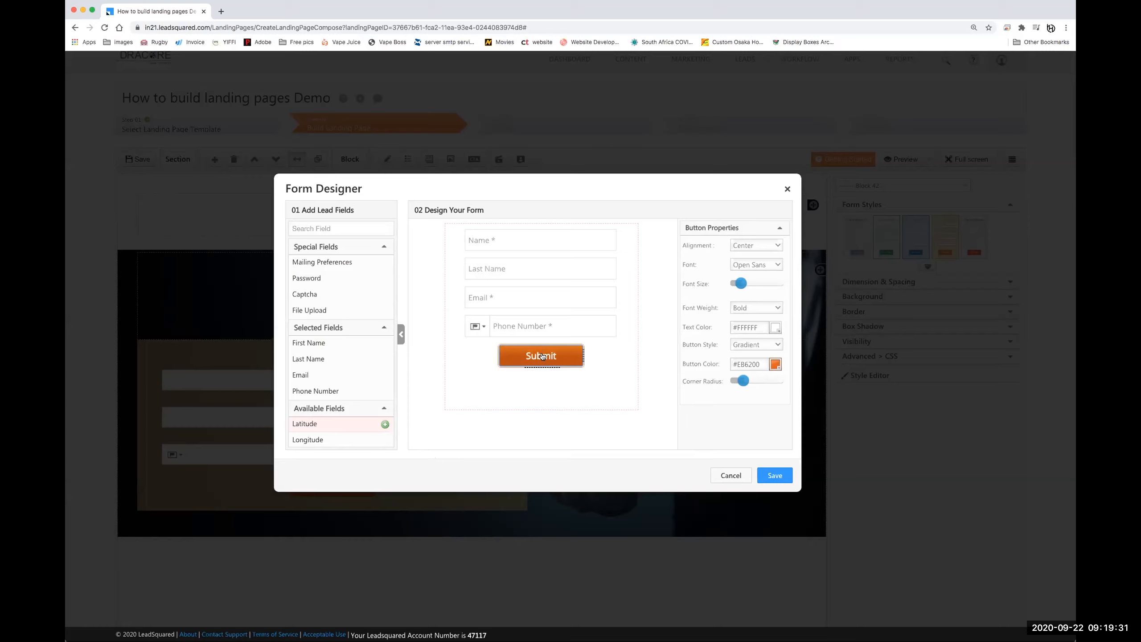
double_click(542, 356)
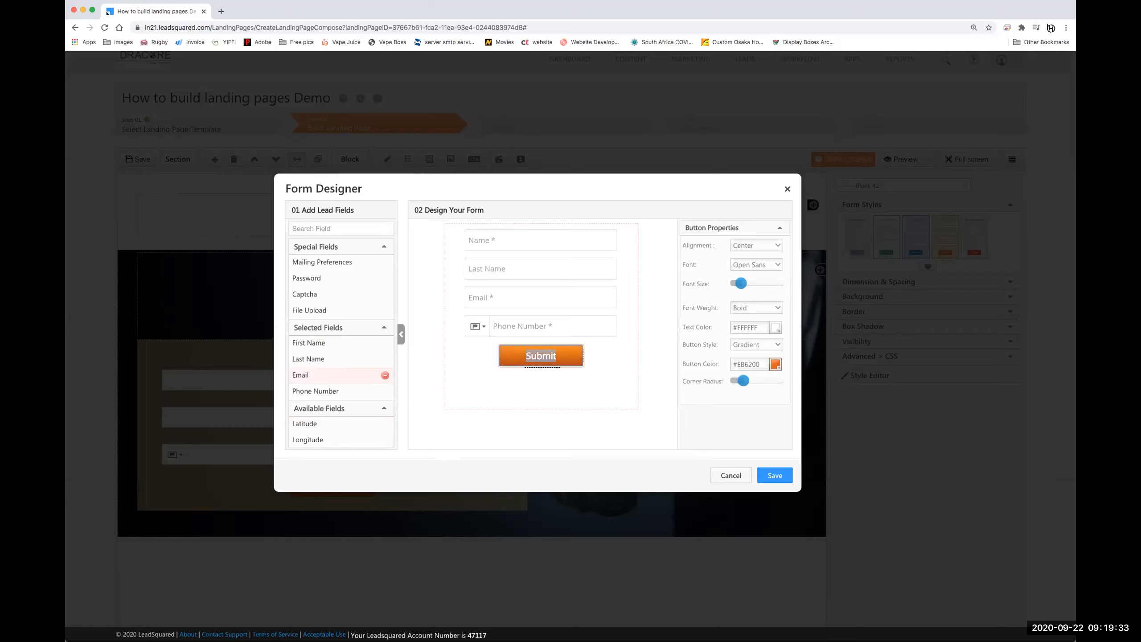
text(Learn More)
- Change the Learn More button colour to blue #2A39BF
click(775, 365)
click(756, 402)
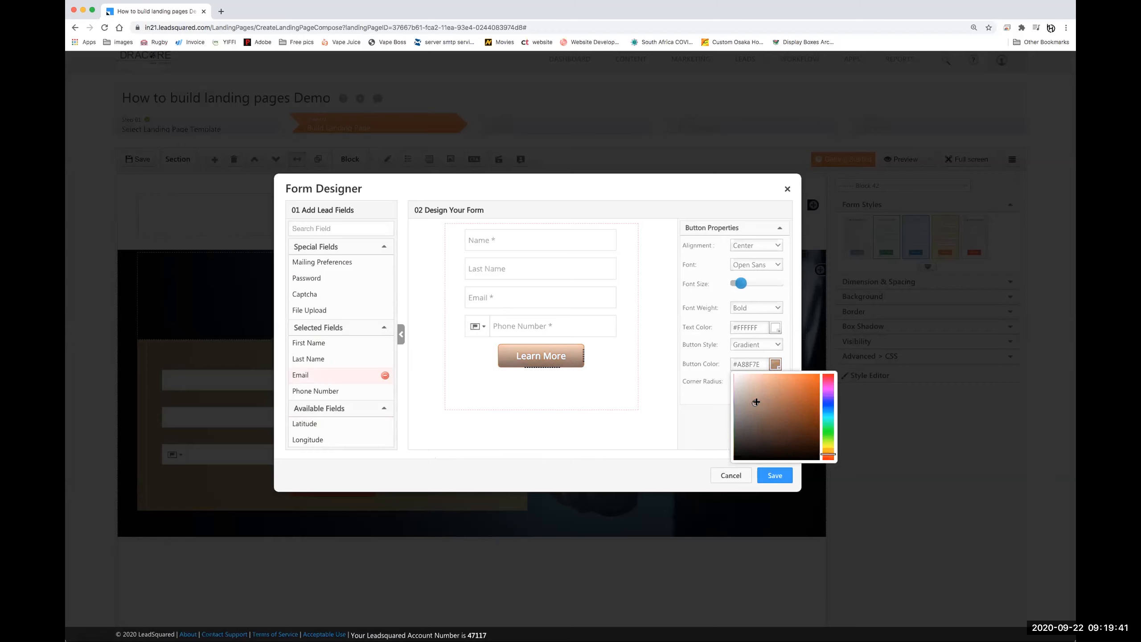
drag(763, 399, 779, 413)
click(765, 395)
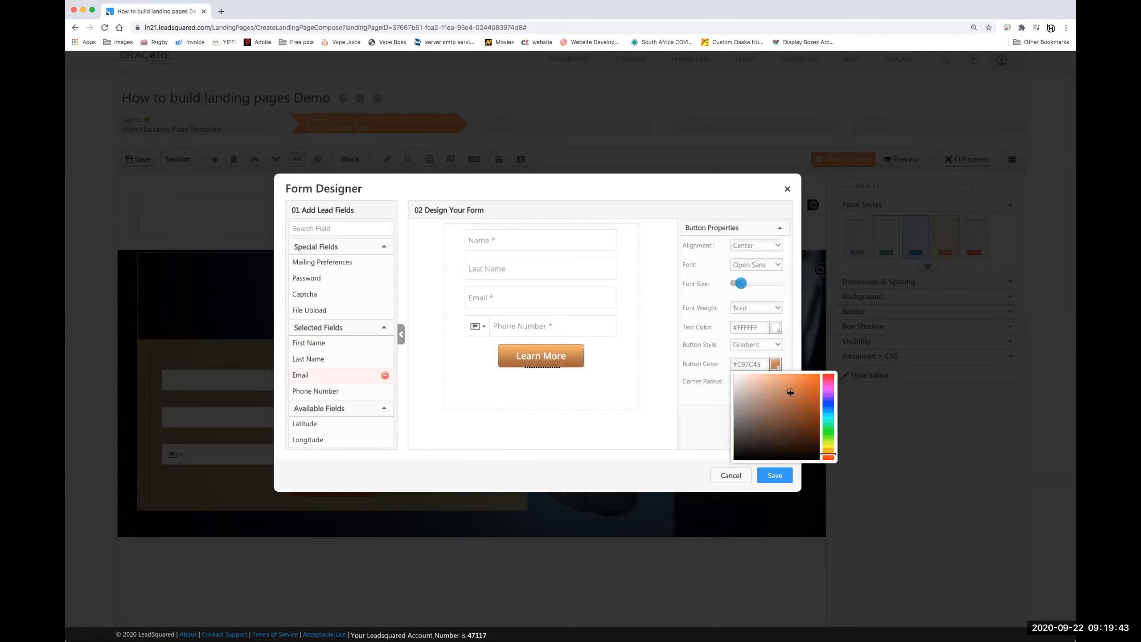
click(828, 404)
click(792, 394)
drag(792, 394, 799, 394)
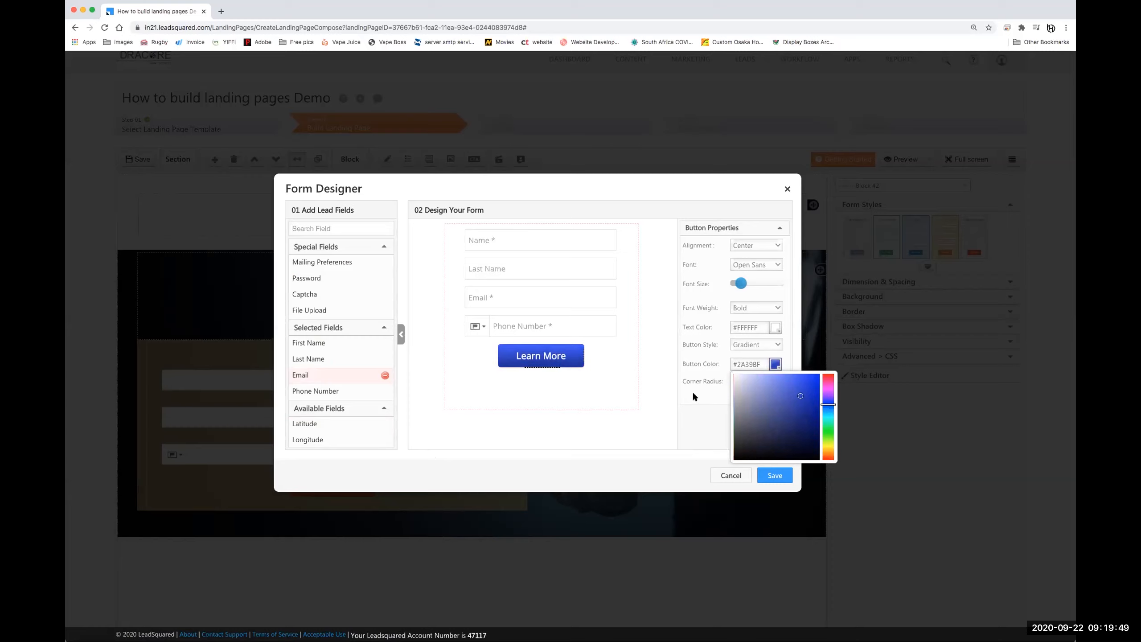
click(765, 245)
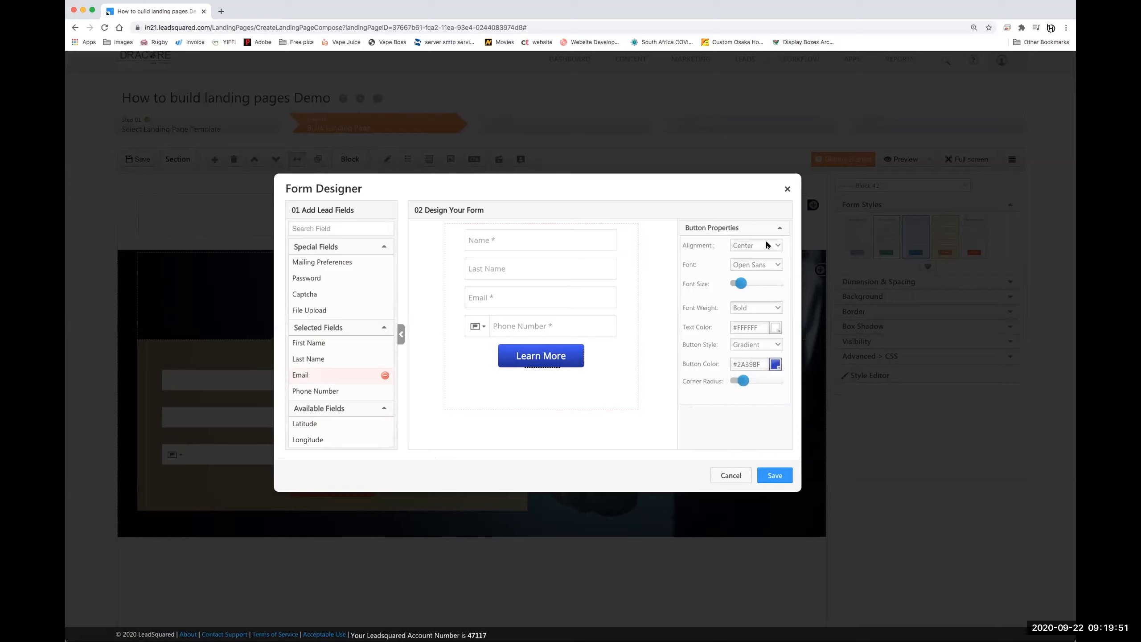
- Centre the Learn More button, keeping its Open Sans font
click(765, 245)
click(752, 251)
click(762, 243)
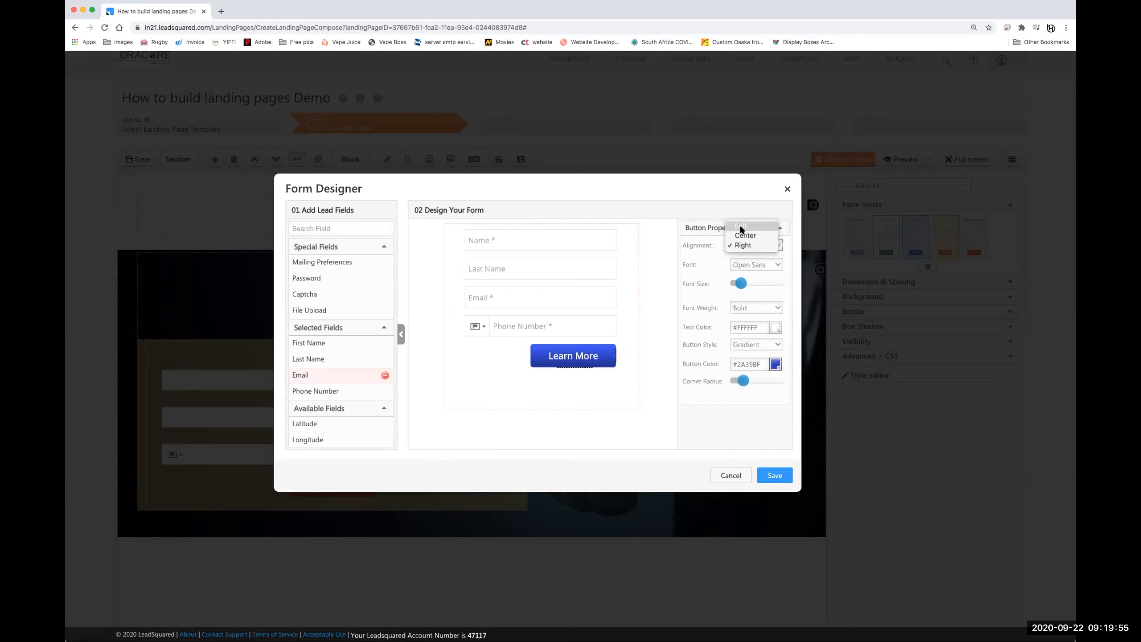
click(741, 228)
click(743, 246)
click(746, 256)
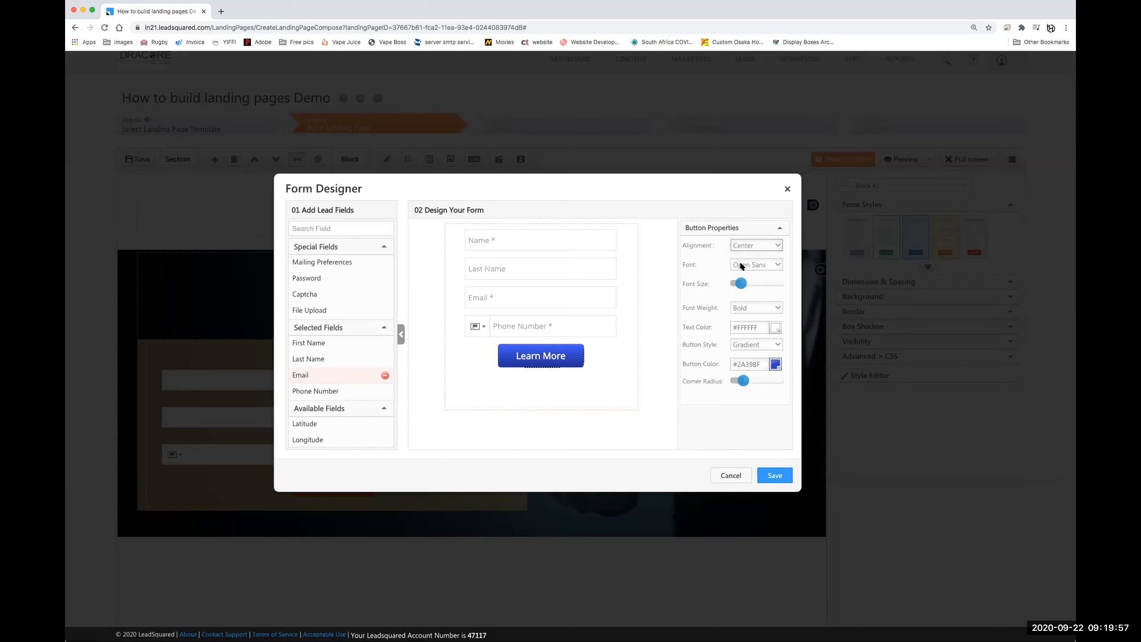
click(766, 264)
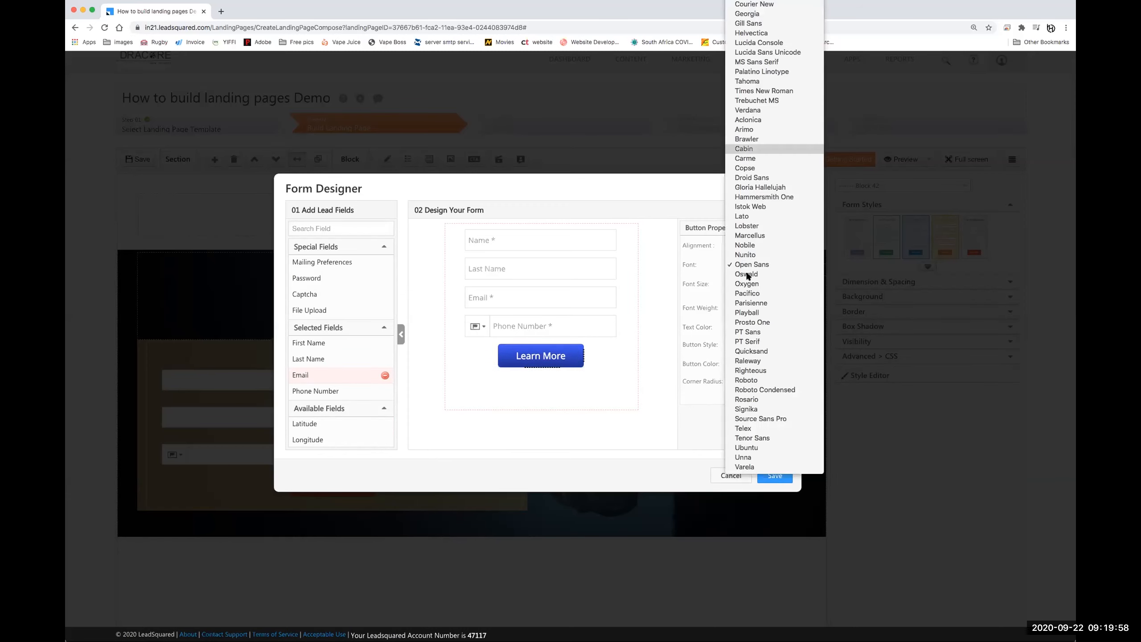
click(686, 294)
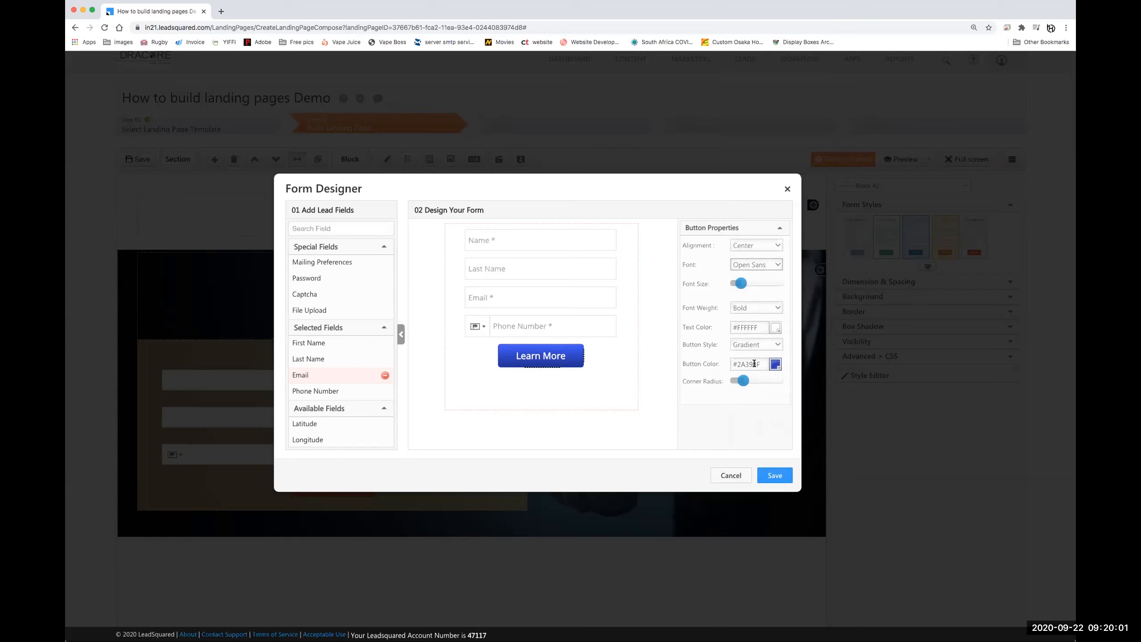
- Keep the button's Gradient style and review the form fields' styling
click(755, 344)
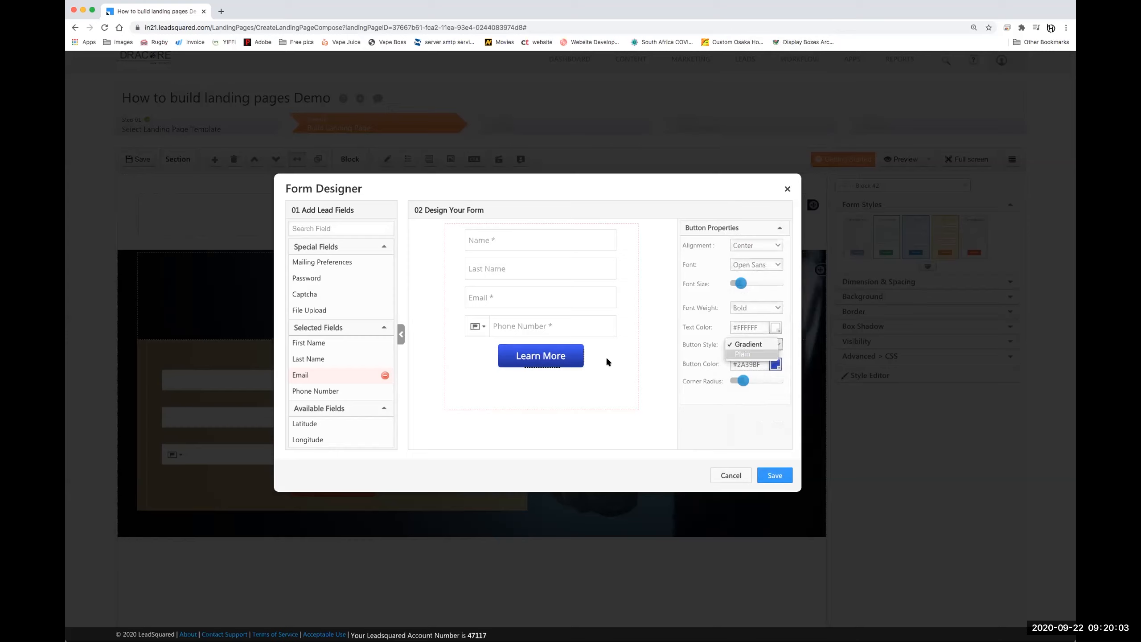
key(Return)
click(744, 345)
click(744, 335)
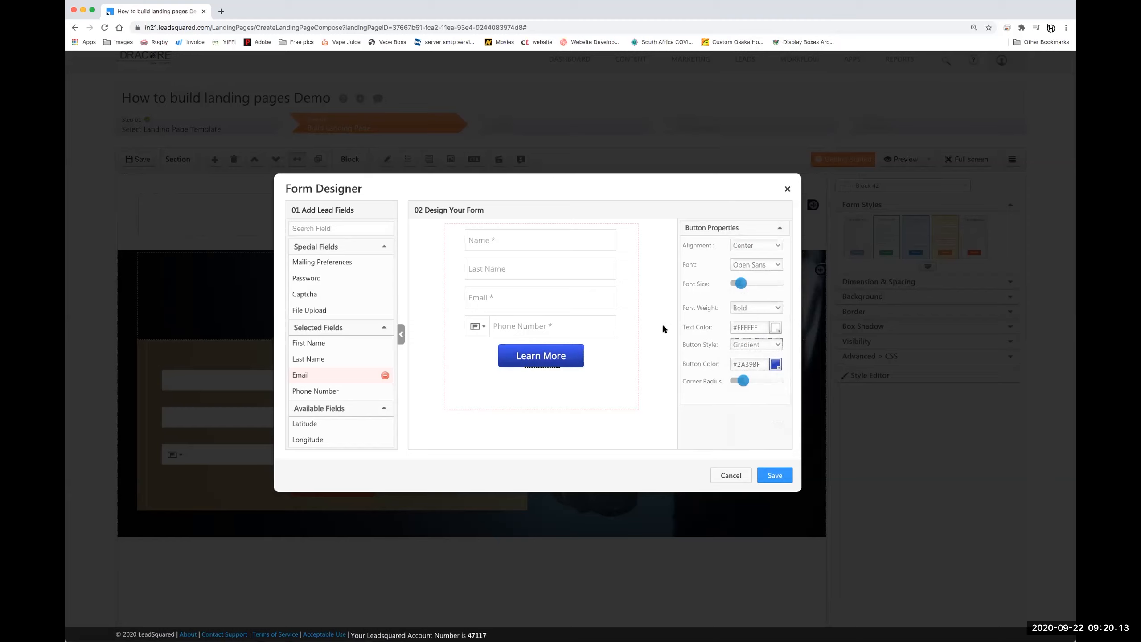
click(611, 331)
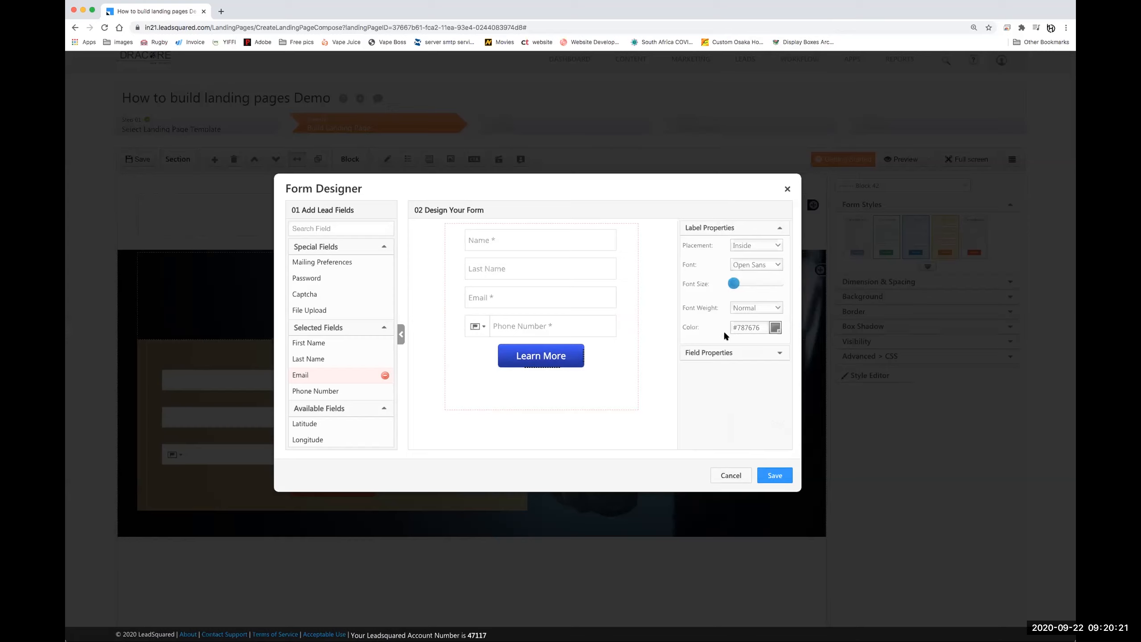
click(721, 353)
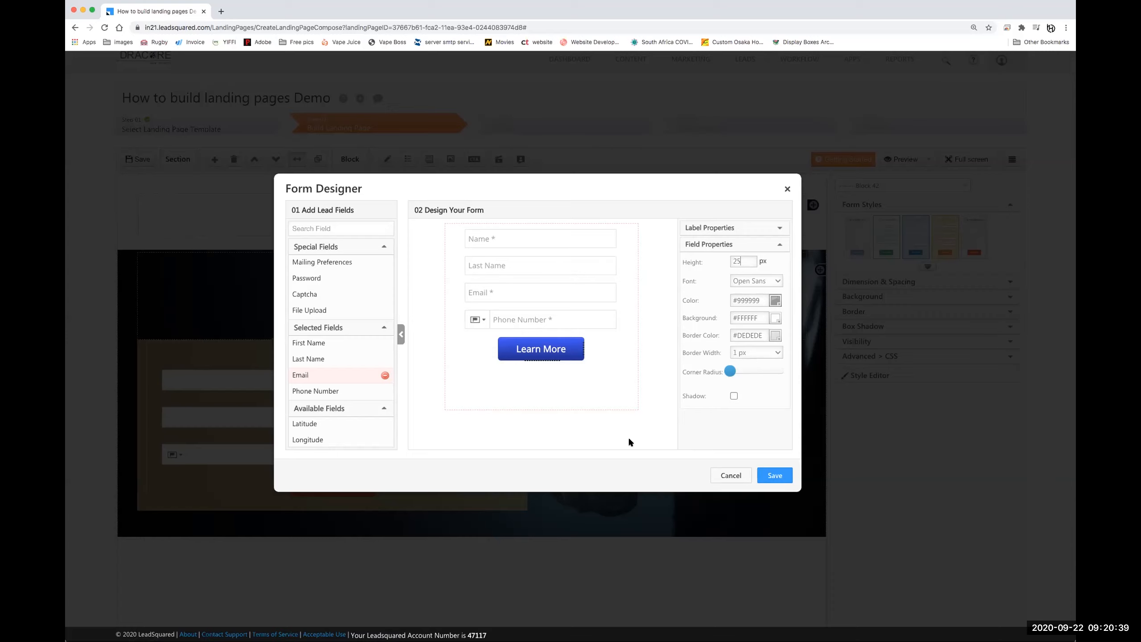
- Save the form design and return to the landing page canvas showing the Learn More form
click(772, 477)
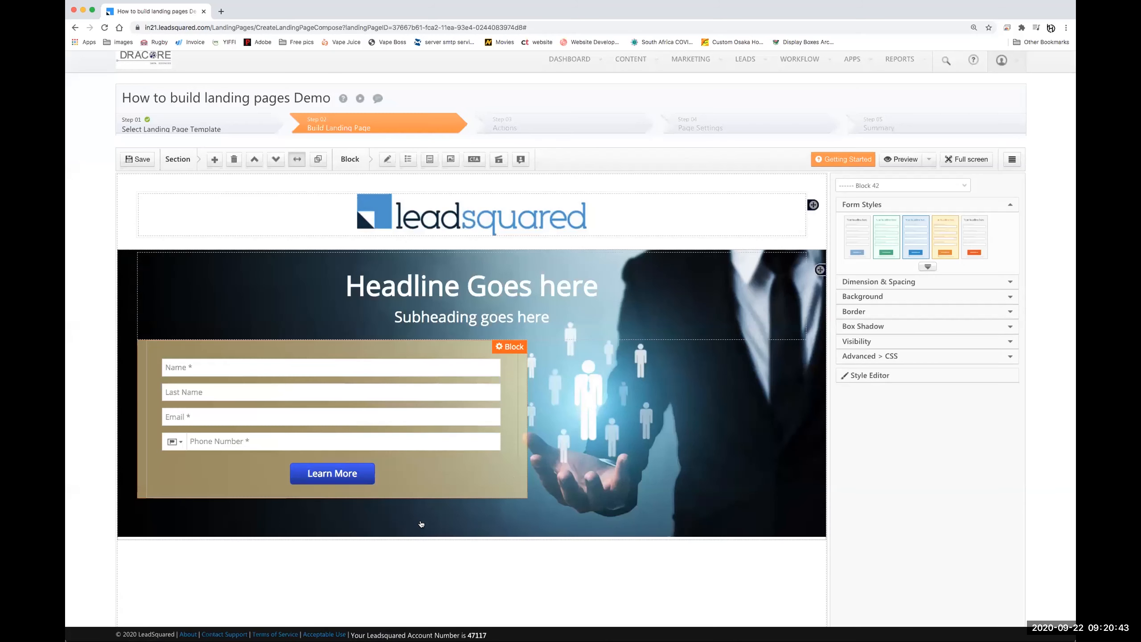
click(417, 549)
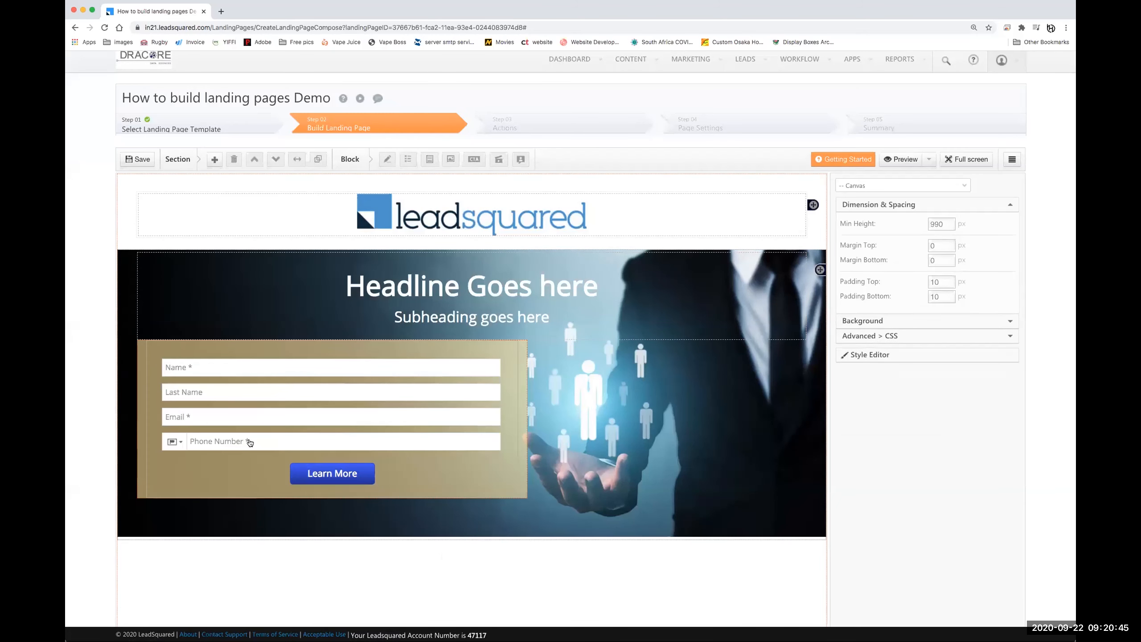
scroll(528, 509, up, 1)
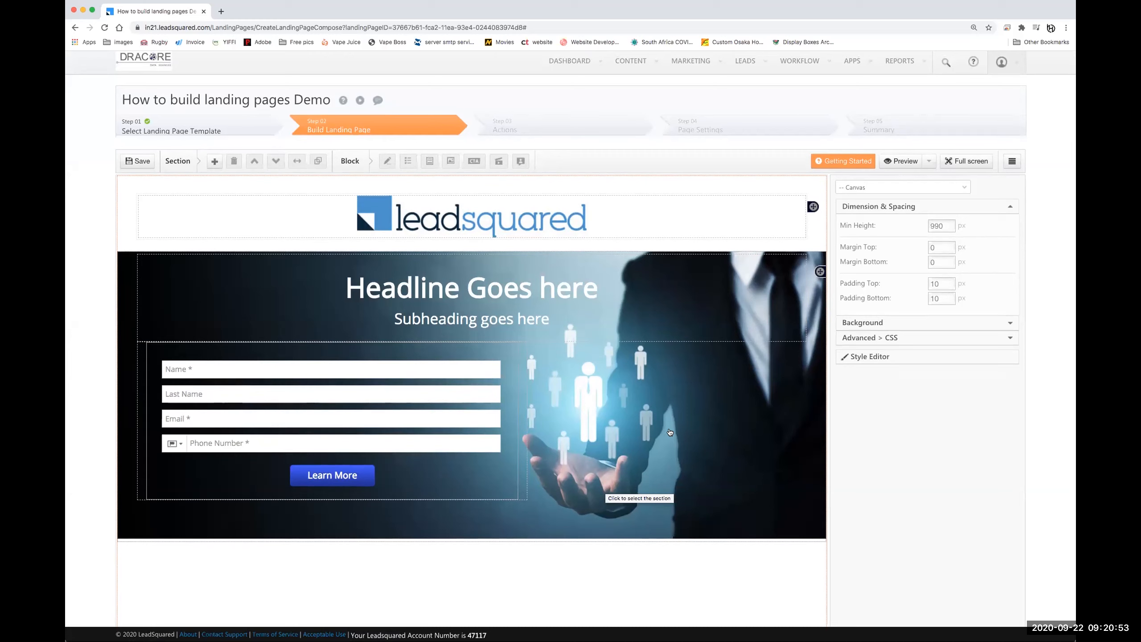
mouse_move(914, 160)
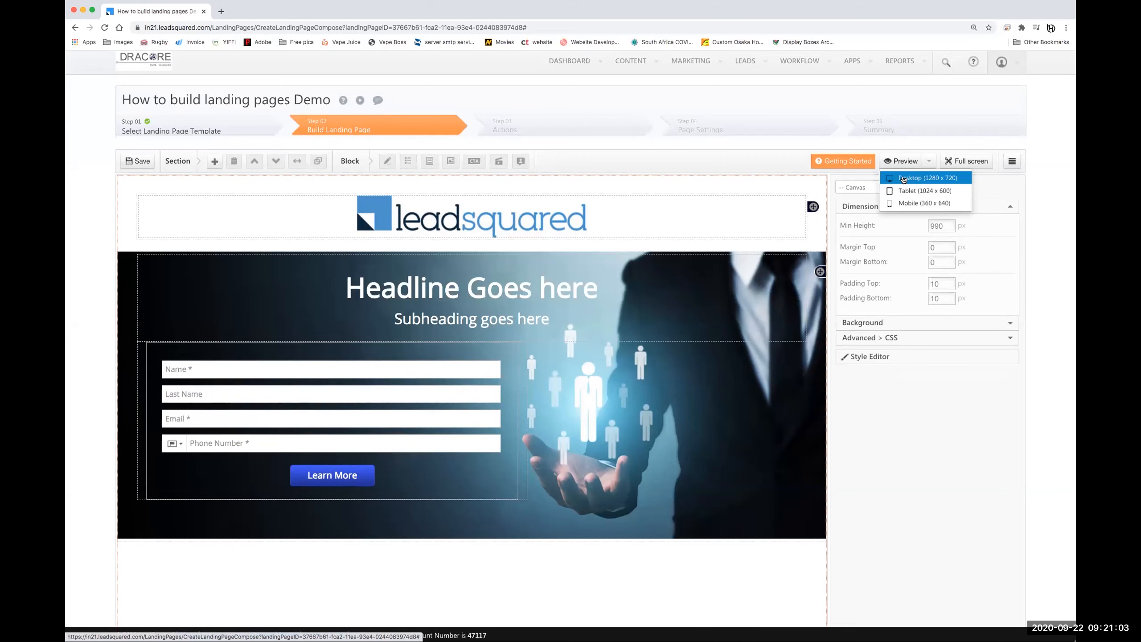
- Preview the landing page at Desktop 1280 x 720 and scroll through it
click(908, 178)
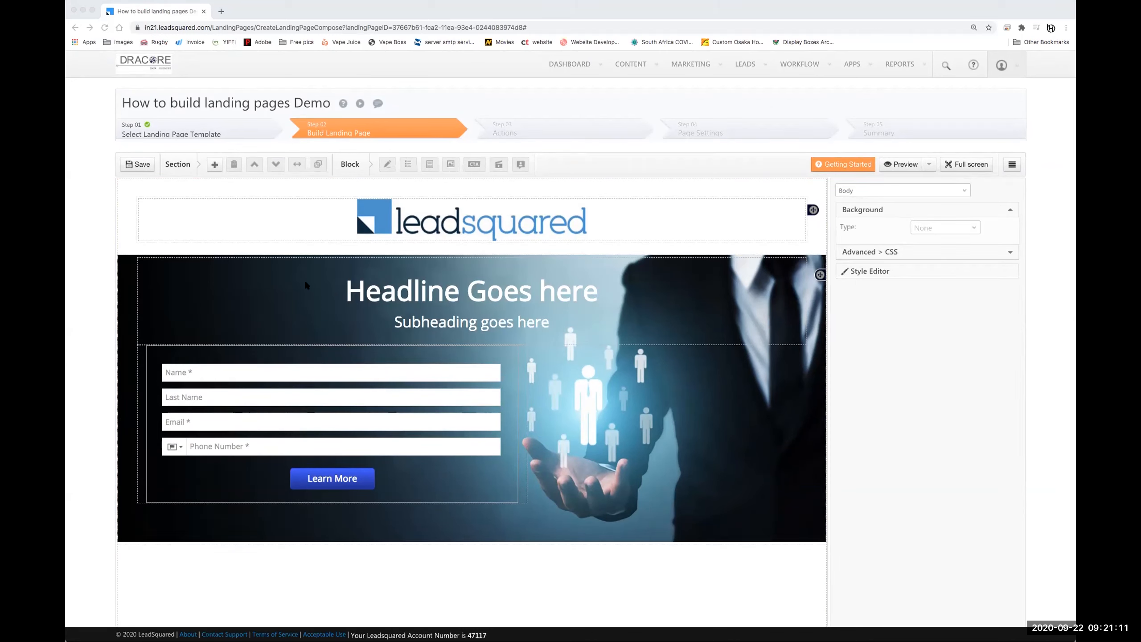
click(606, 250)
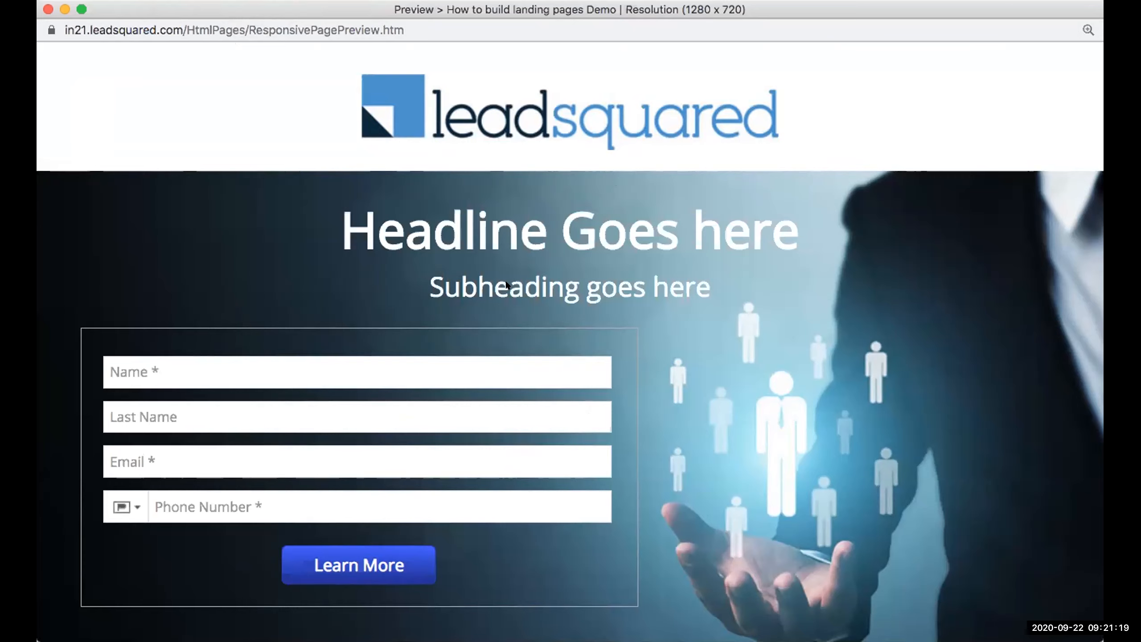
scroll(802, 416, down, 8)
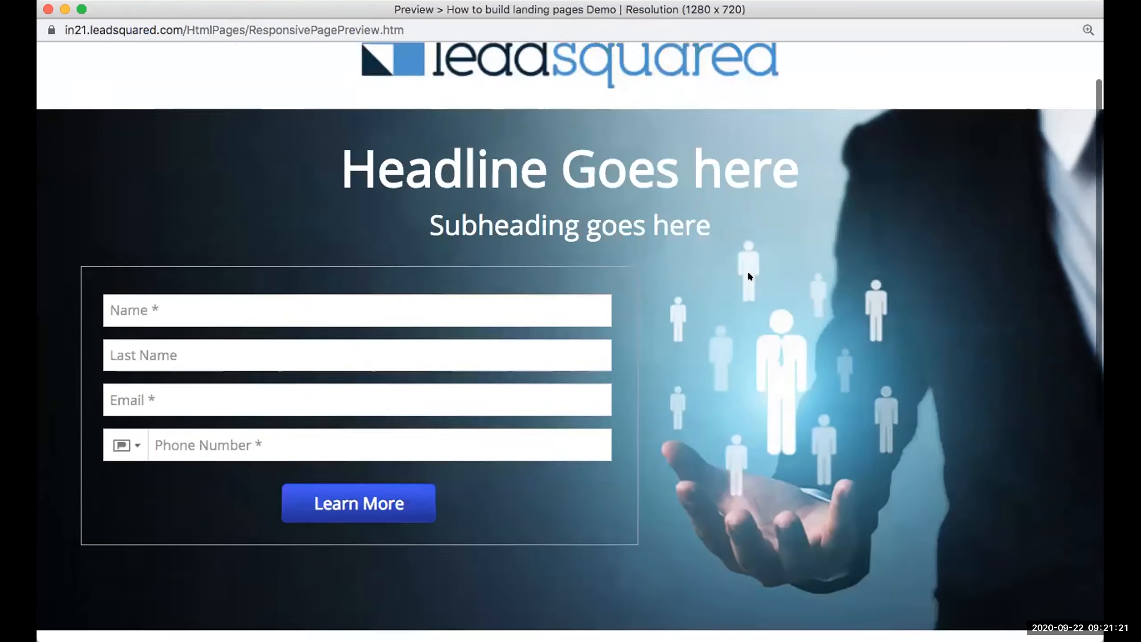
scroll(798, 427, up, 8)
scroll(798, 427, down, 8)
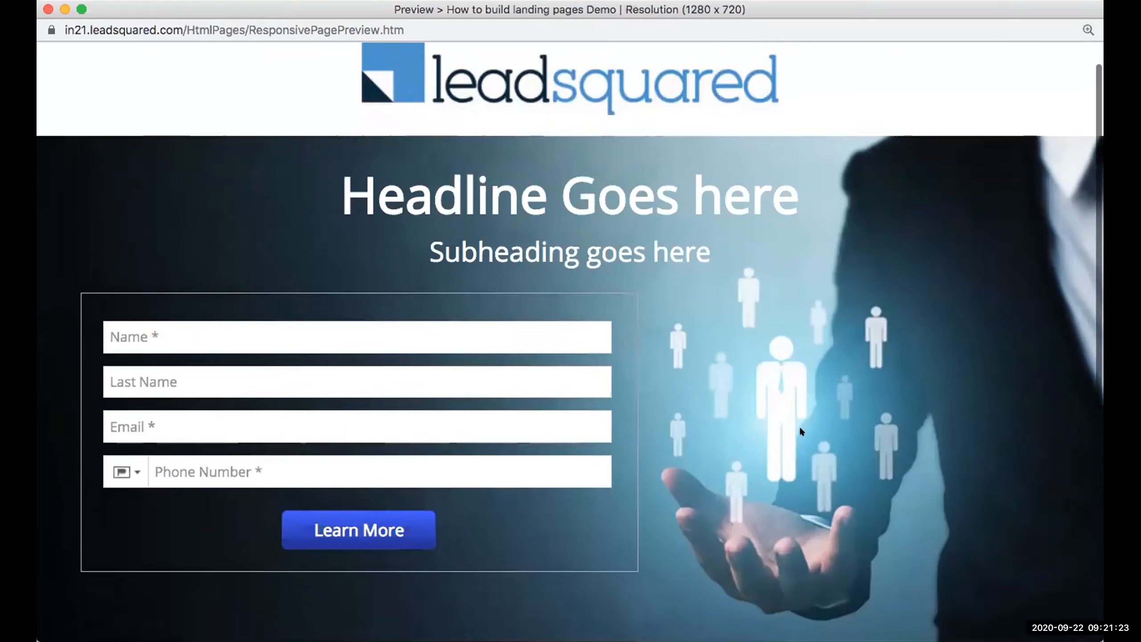
scroll(799, 428, up, 8)
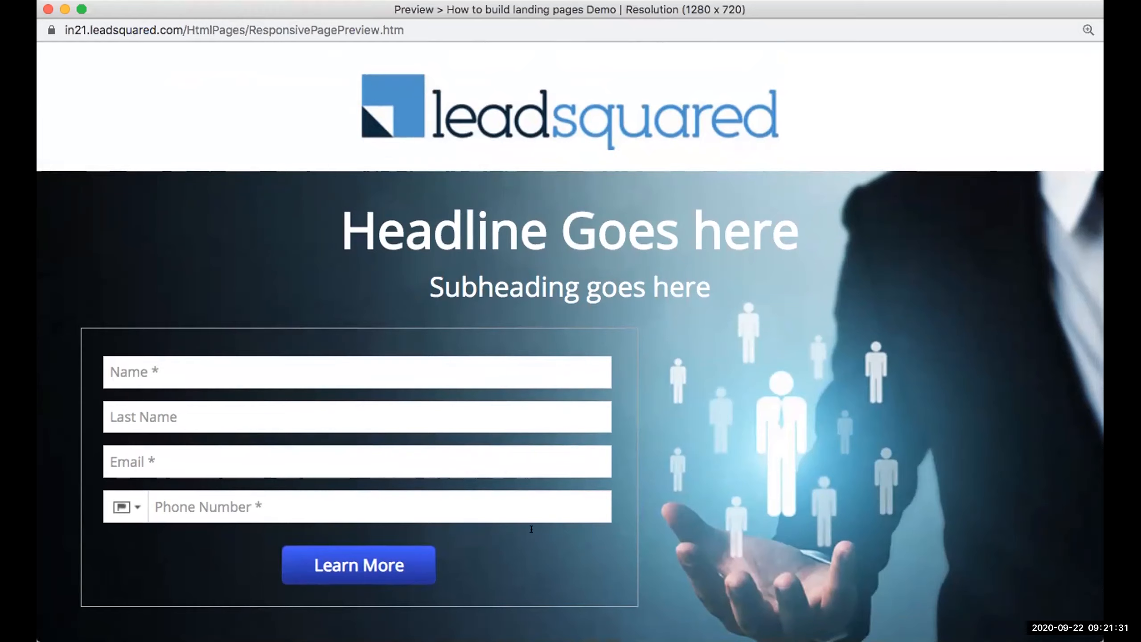
- Close the preview and set the signup form block's border width to 0 px
click(47, 9)
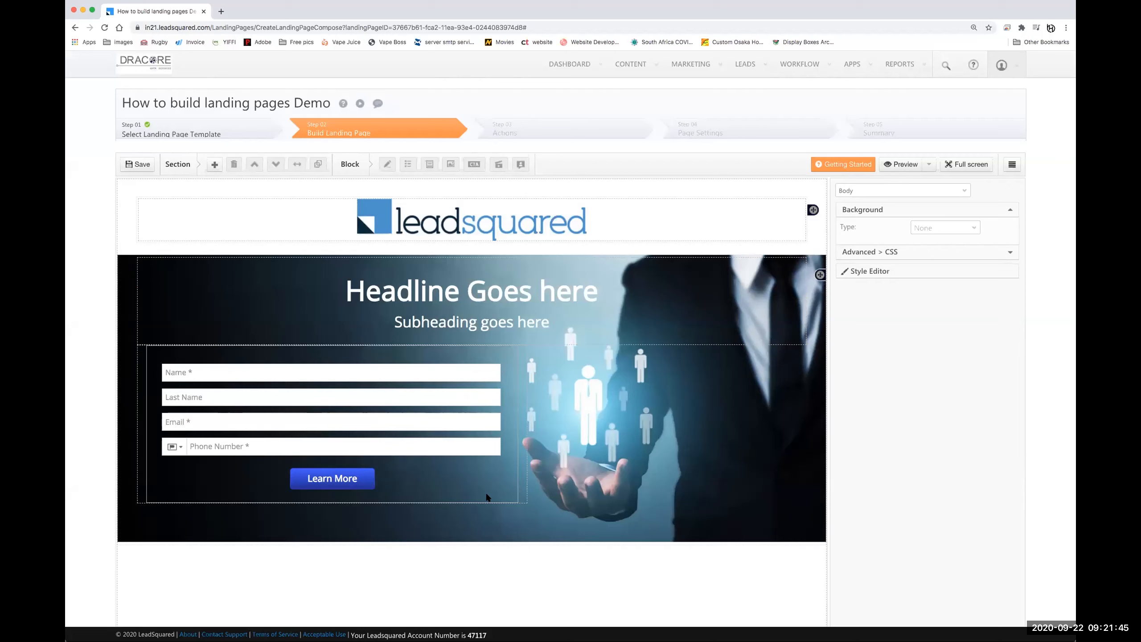
click(486, 497)
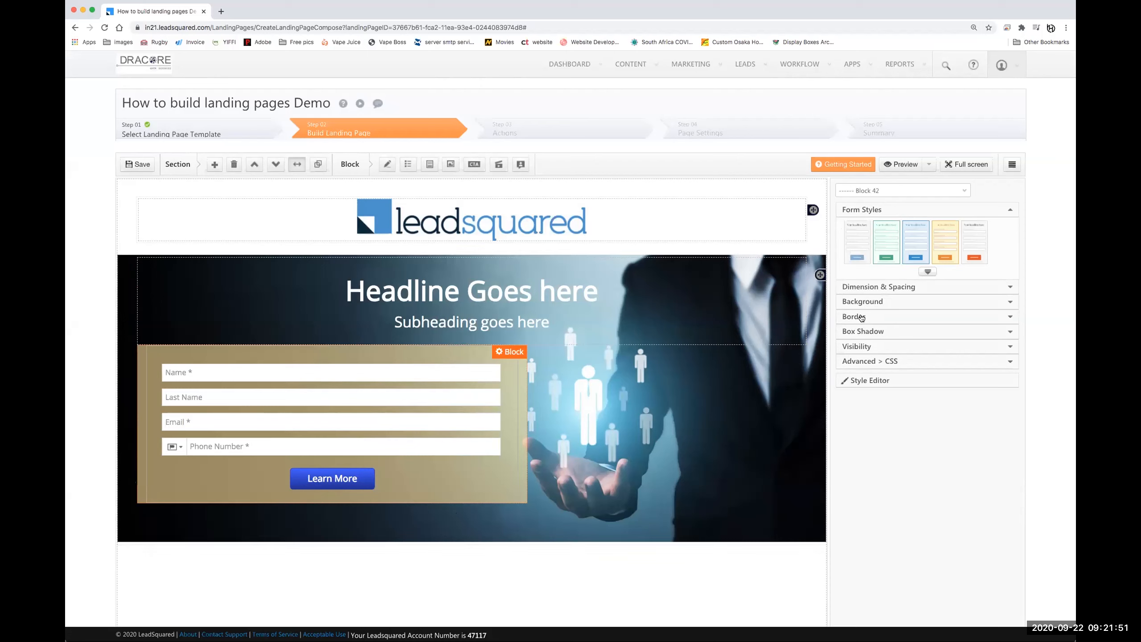
click(861, 318)
click(928, 292)
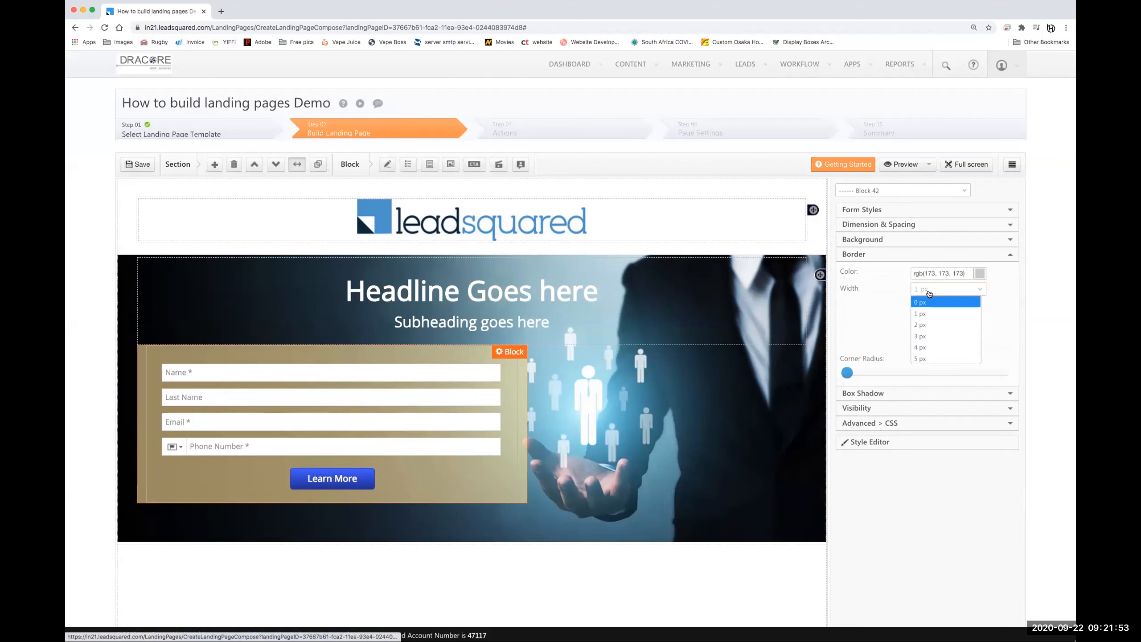
click(920, 302)
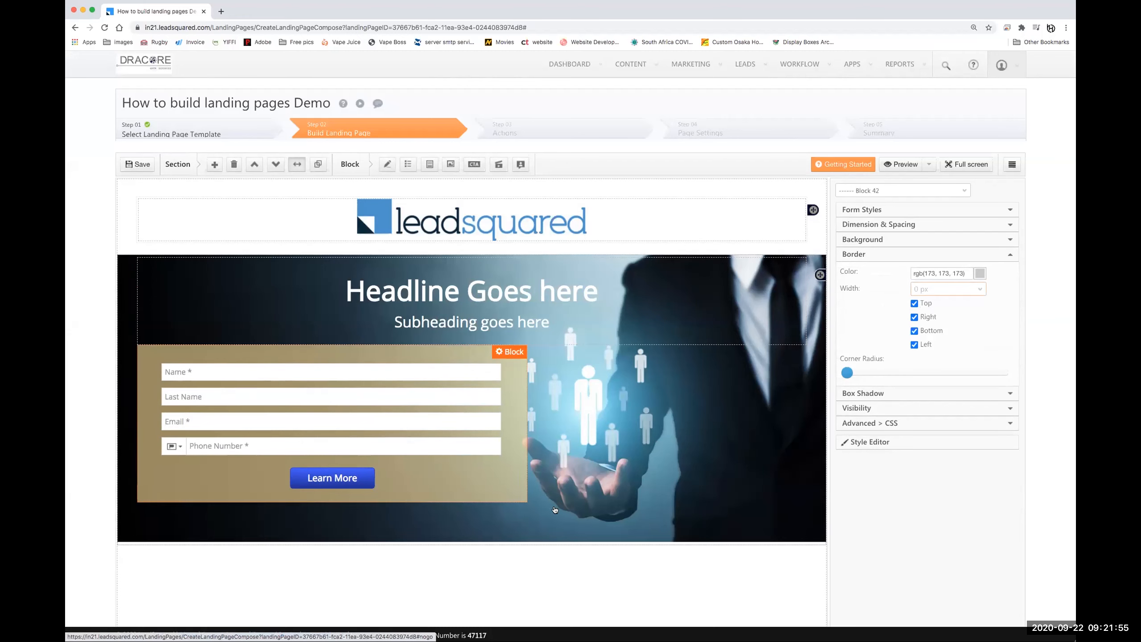
click(521, 562)
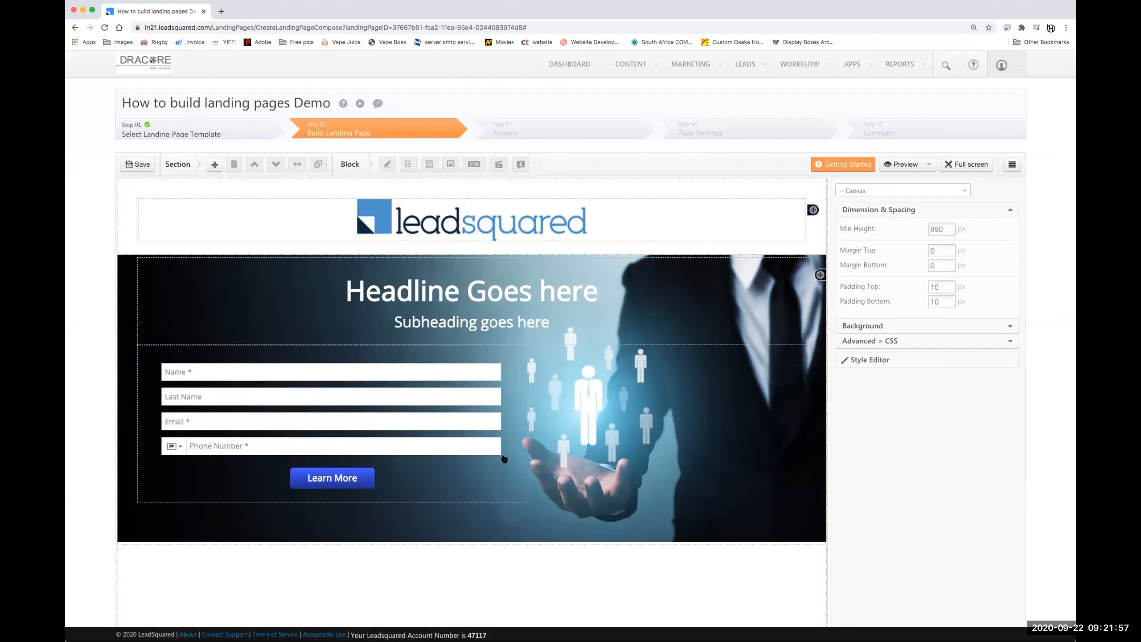
- Preview the page at Mobile 360 x 640 and scroll through the stacked headline and form
click(929, 164)
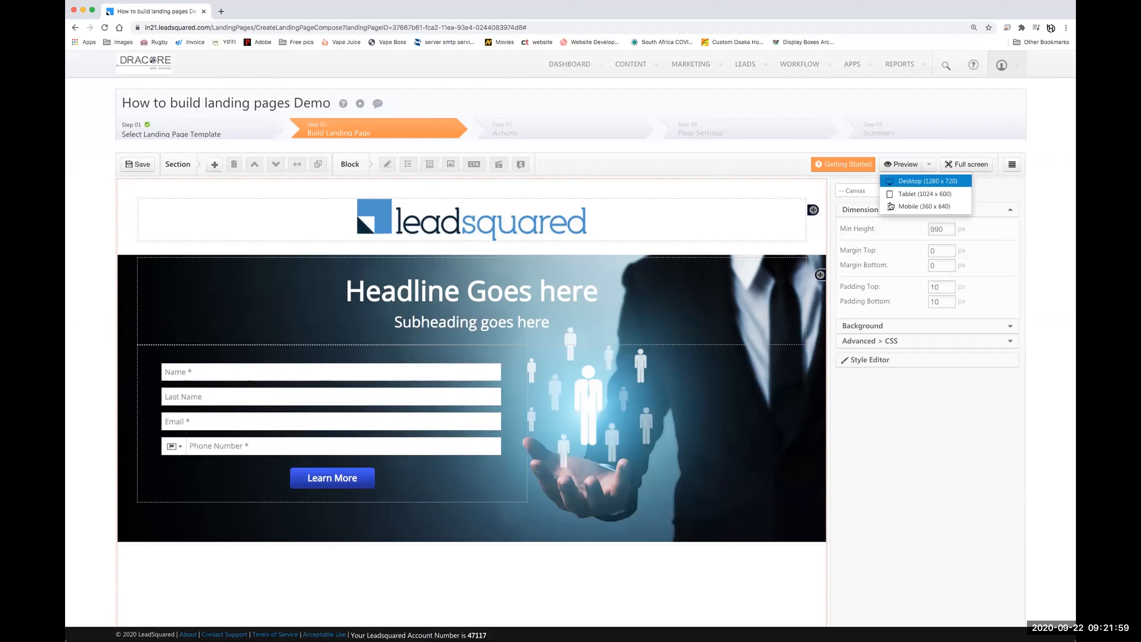
click(908, 207)
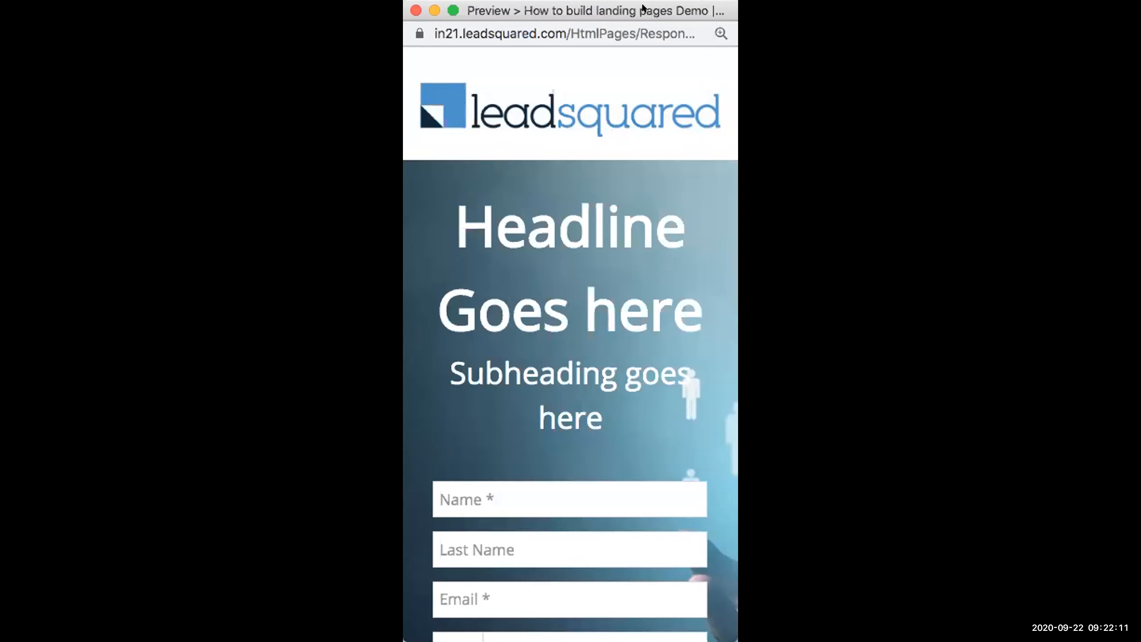
click(545, 9)
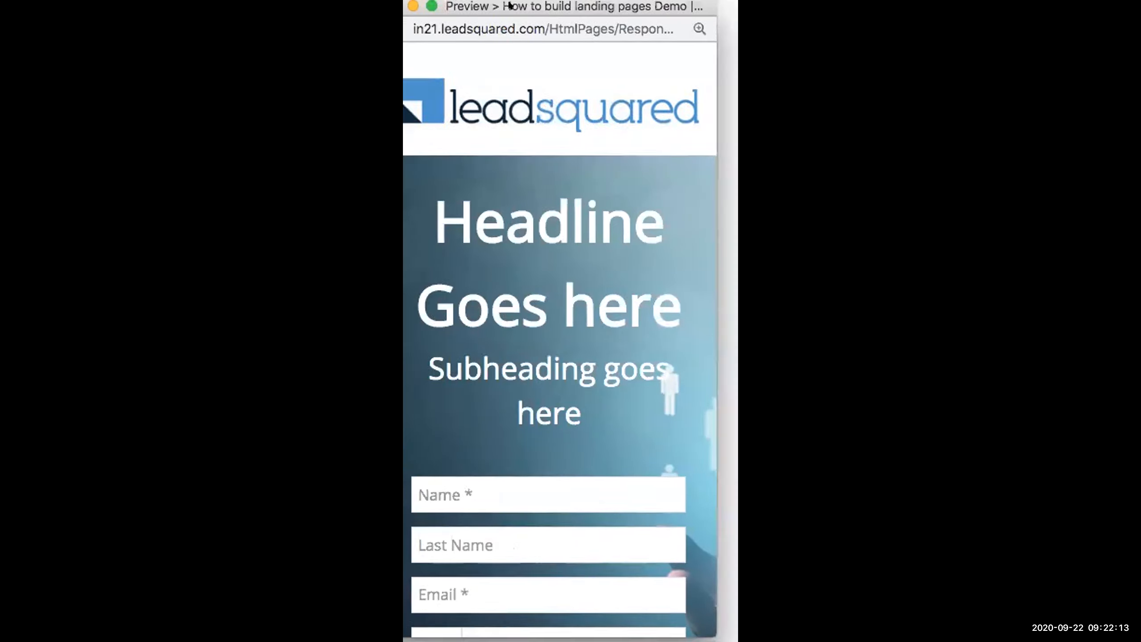
scroll(585, 433, down, 5)
scroll(569, 410, down, 5)
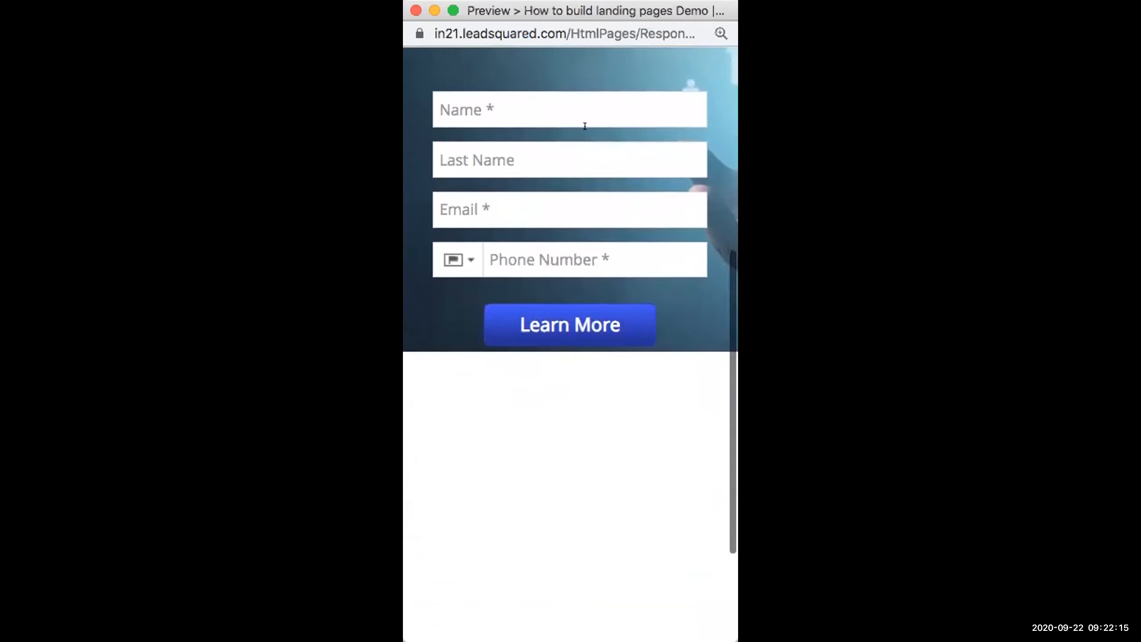
scroll(558, 344, up, 8)
scroll(599, 493, down, 3)
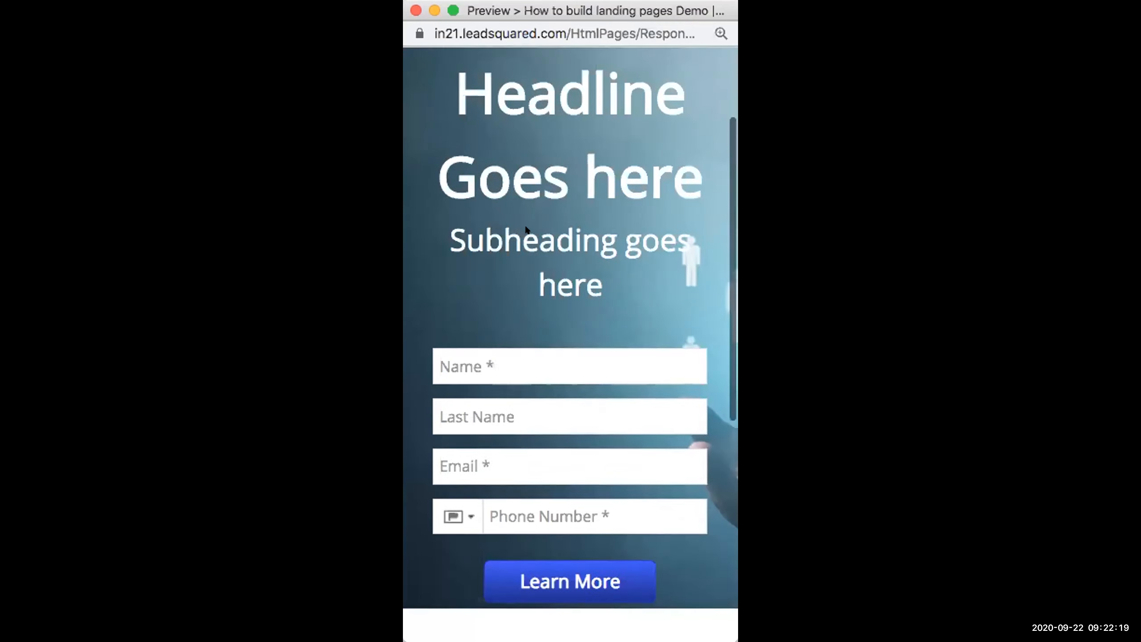
scroll(529, 397, down, 3)
scroll(528, 362, up, 3)
scroll(528, 362, up, 4)
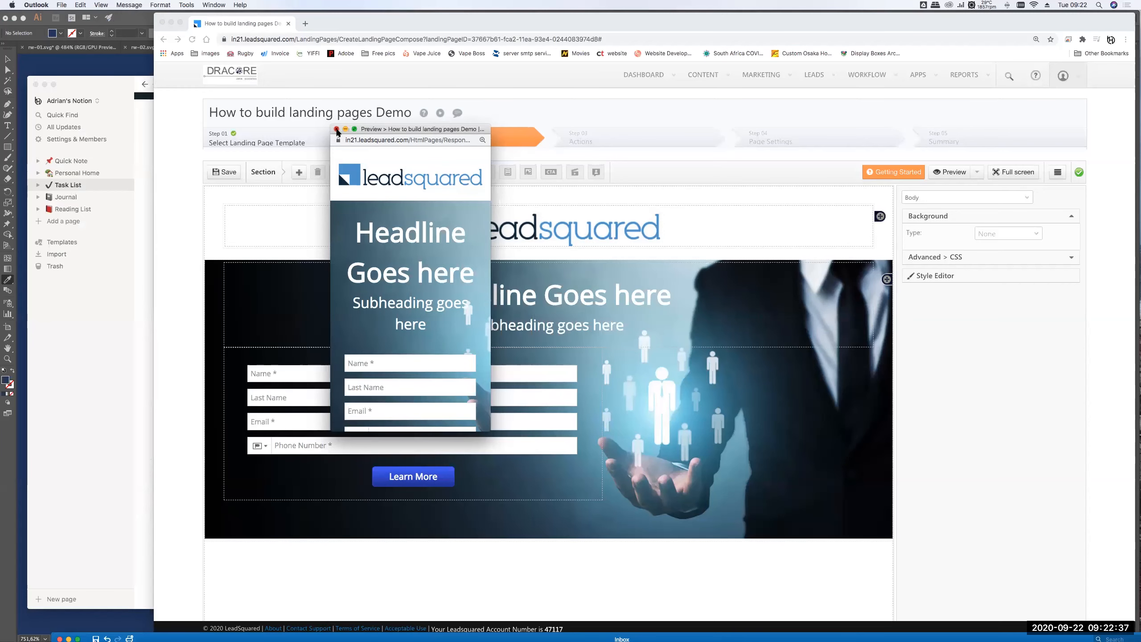
- Close the mobile preview, recheck the page at Desktop 1280 x 720, then close it
click(337, 129)
scroll(679, 324, down, 2)
scroll(678, 323, up, 1)
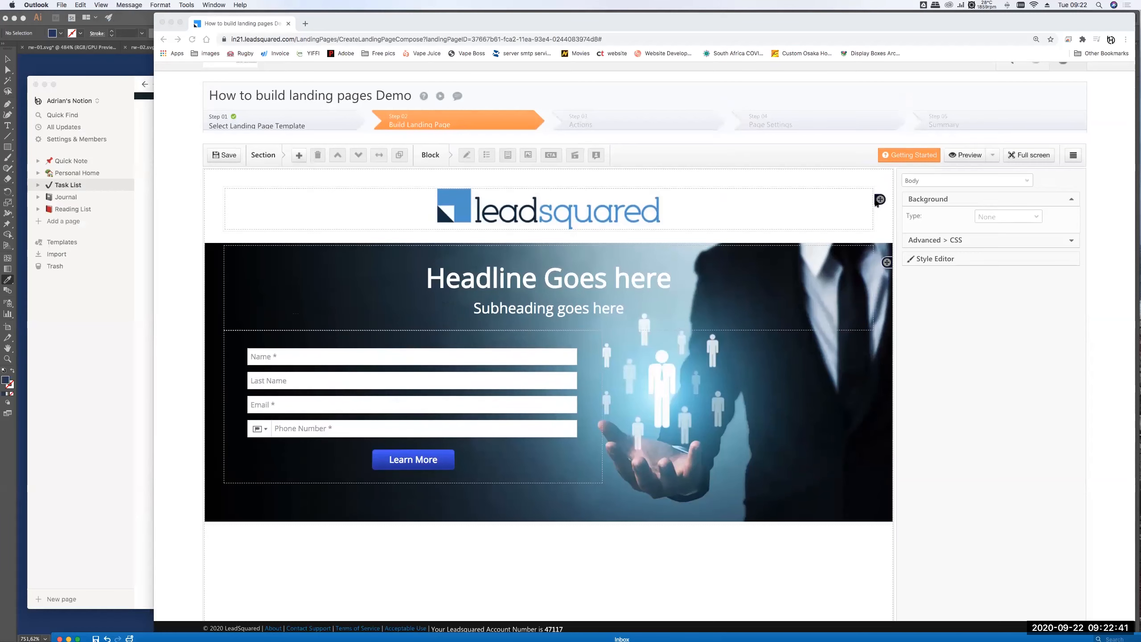
click(968, 155)
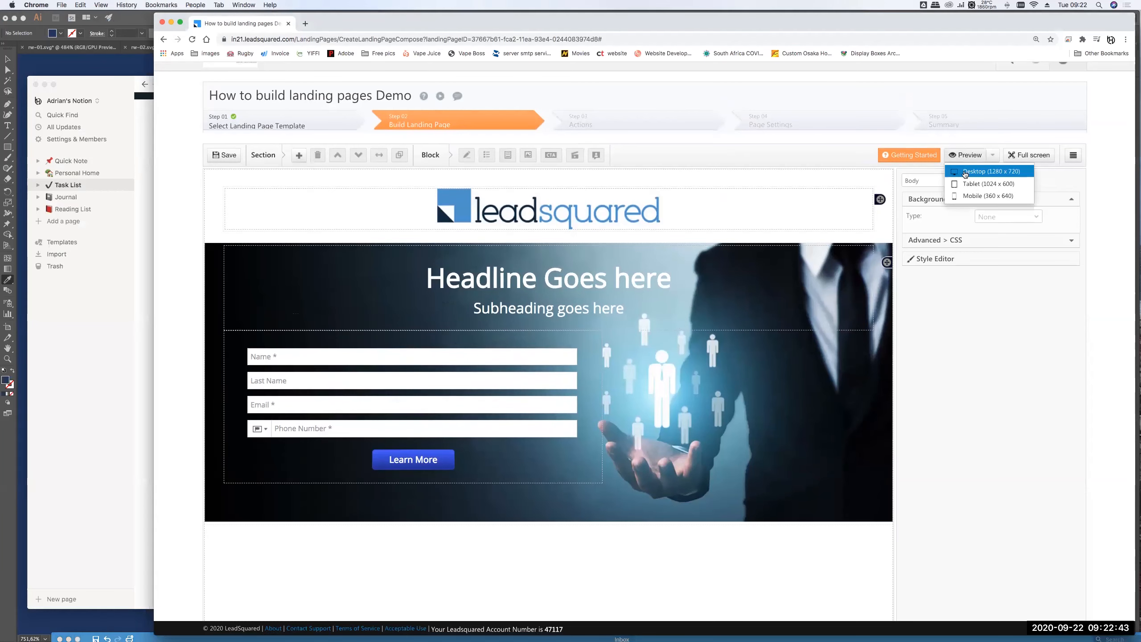
click(984, 171)
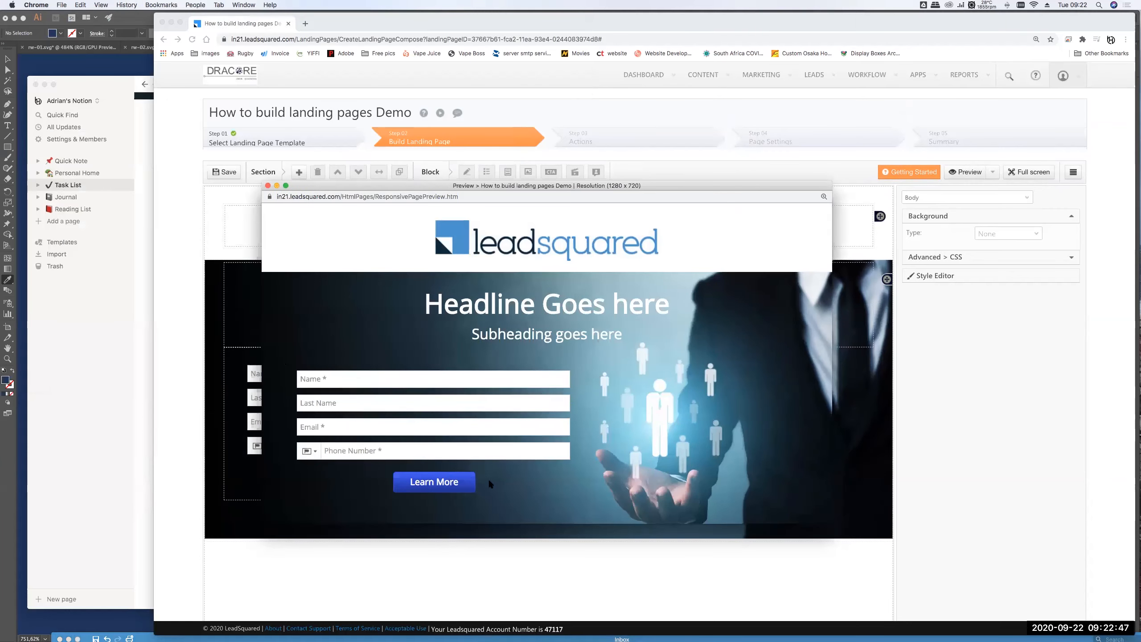
scroll(688, 444, down, 5)
scroll(613, 334, up, 5)
click(268, 185)
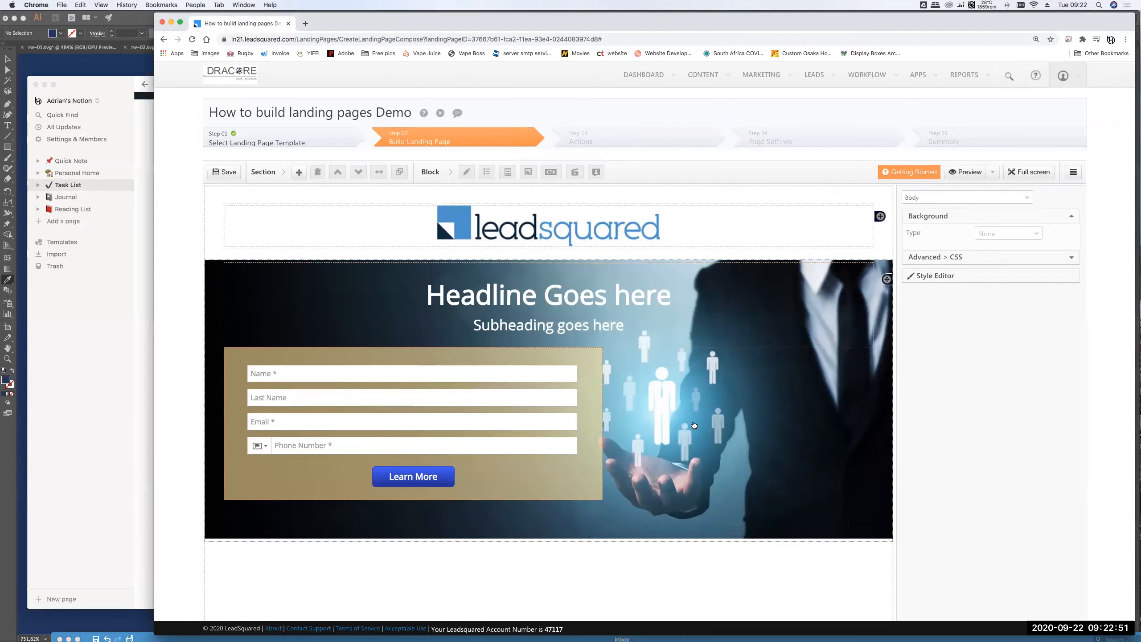
scroll(615, 564, down, 1)
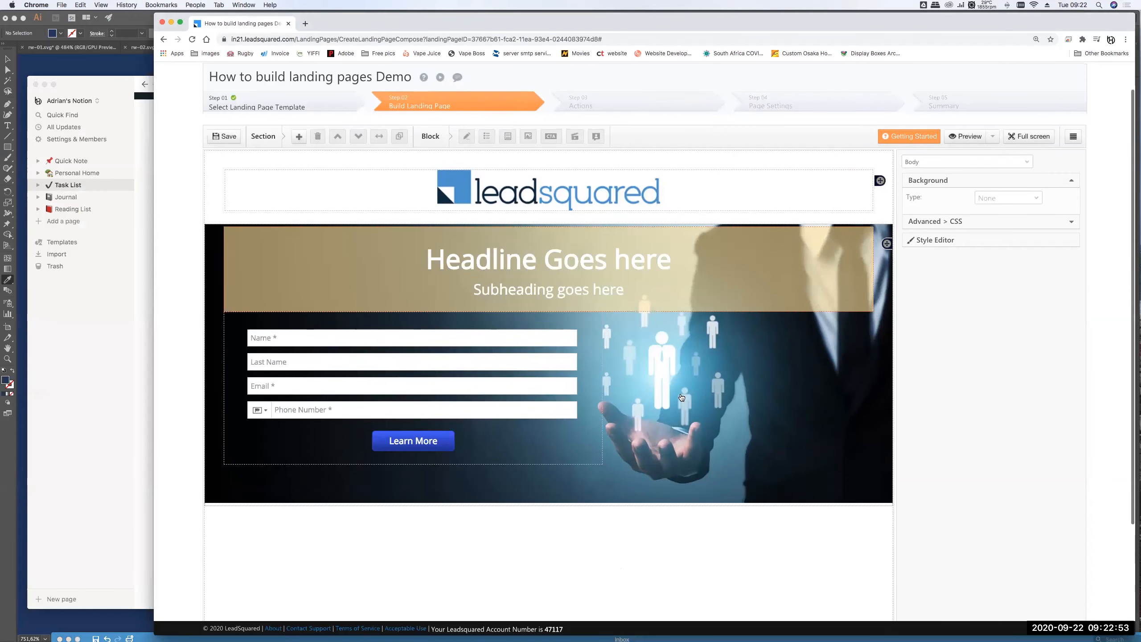
scroll(450, 314, down, 1)
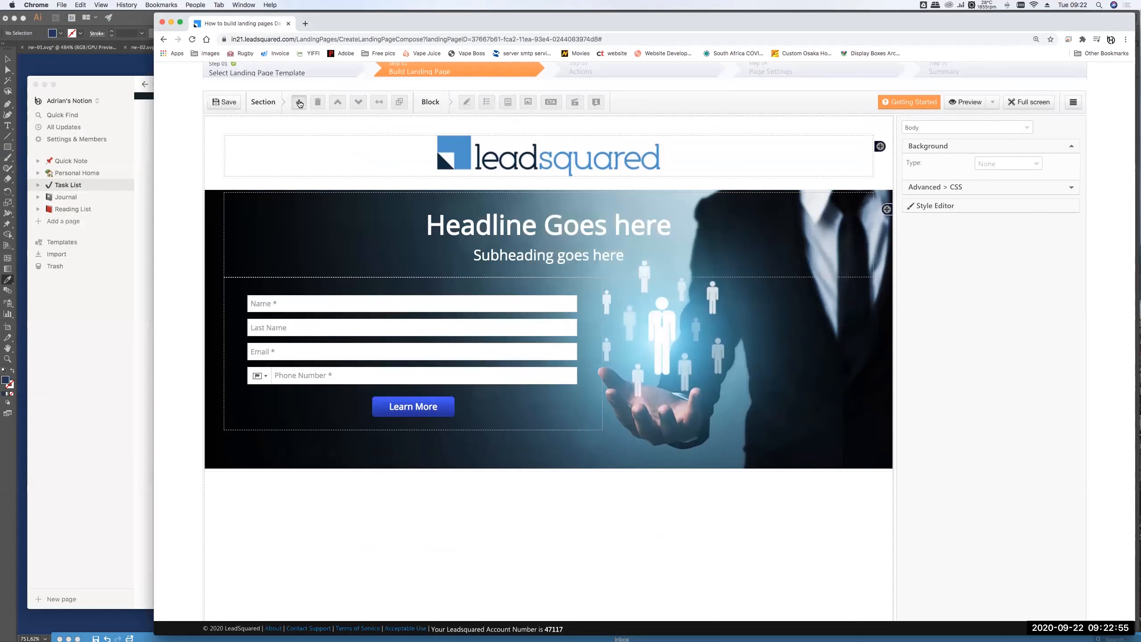
- Add a new section below the hero and set the hero's bottom margin to 20
click(299, 102)
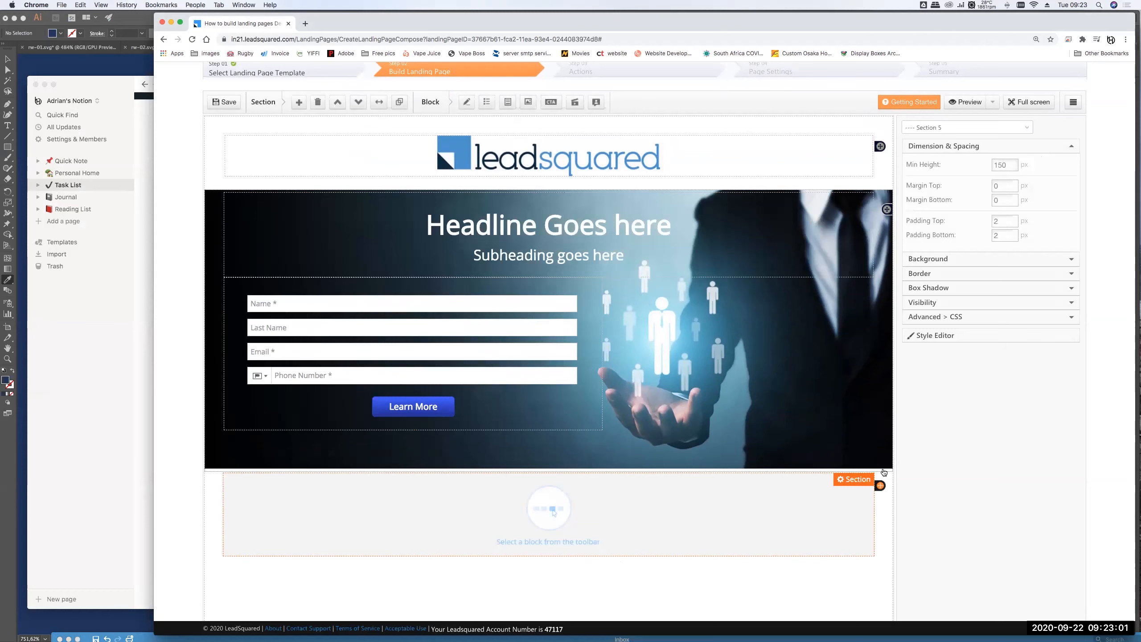
click(886, 471)
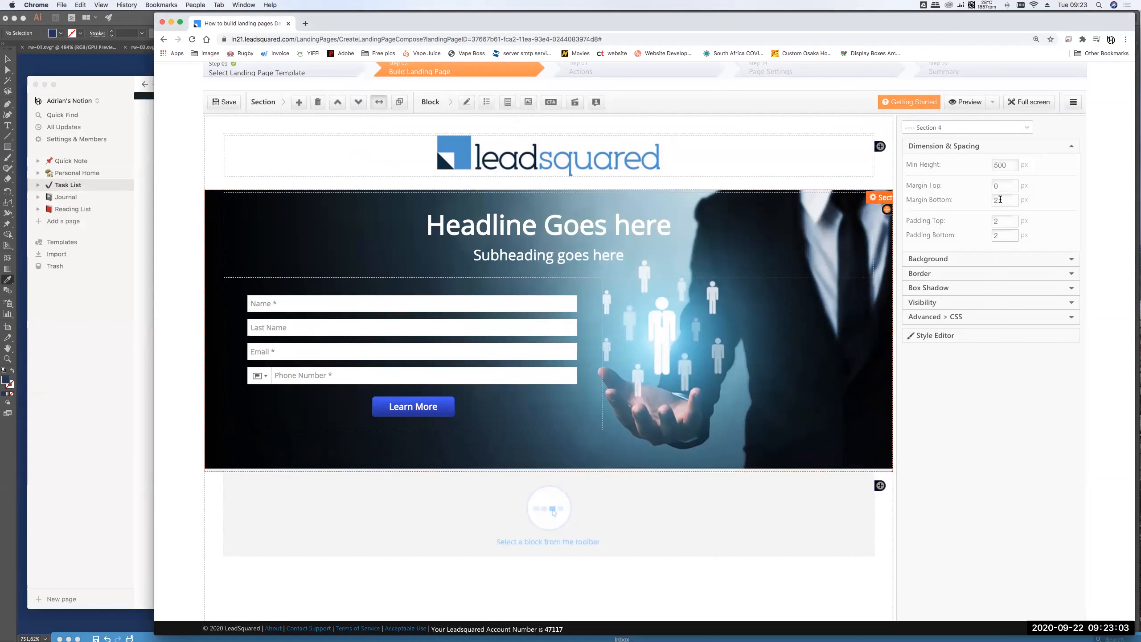
double_click(1000, 199)
text(2)
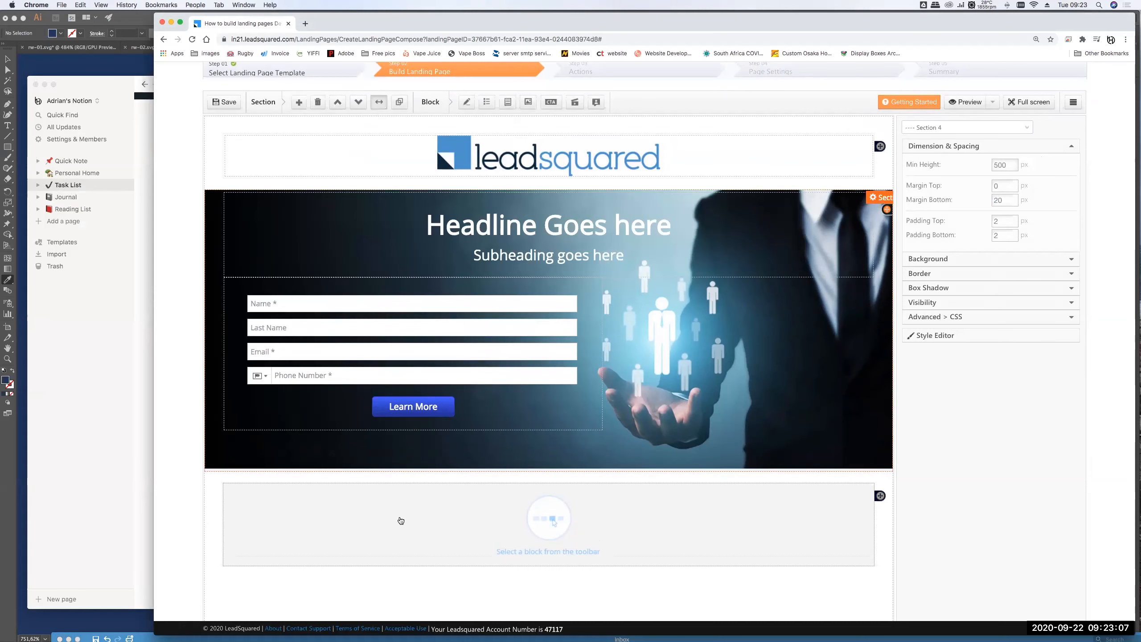
- Place a Testimonial block in the new section and widen it to full width
click(566, 530)
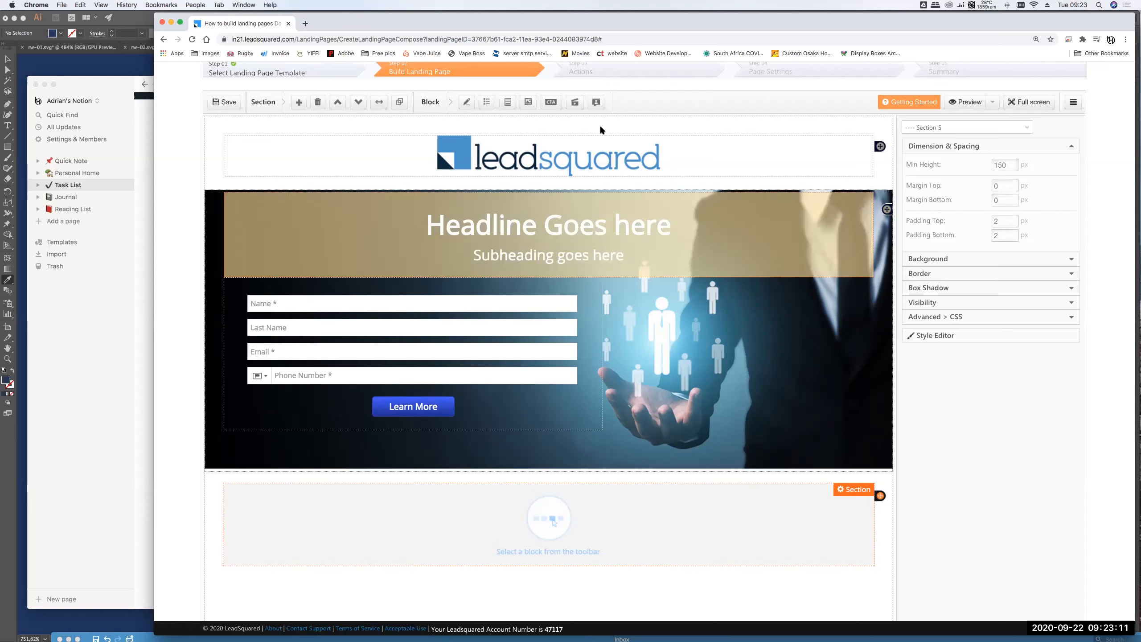
click(596, 102)
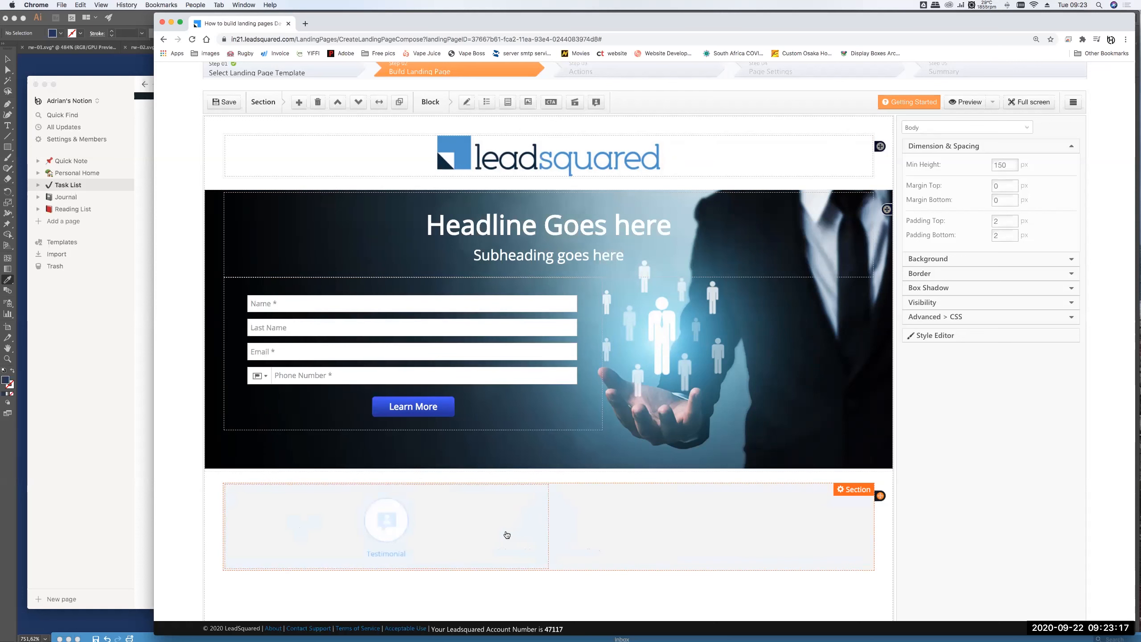
click(507, 535)
click(530, 490)
click(521, 505)
click(586, 491)
click(574, 505)
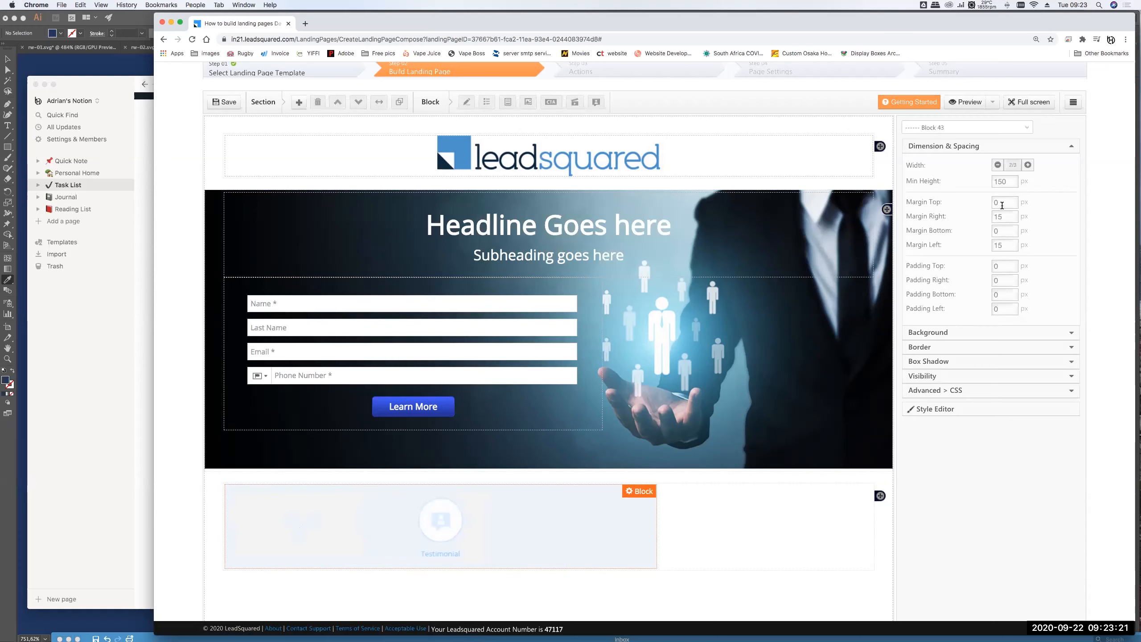
click(1028, 165)
click(1028, 165)
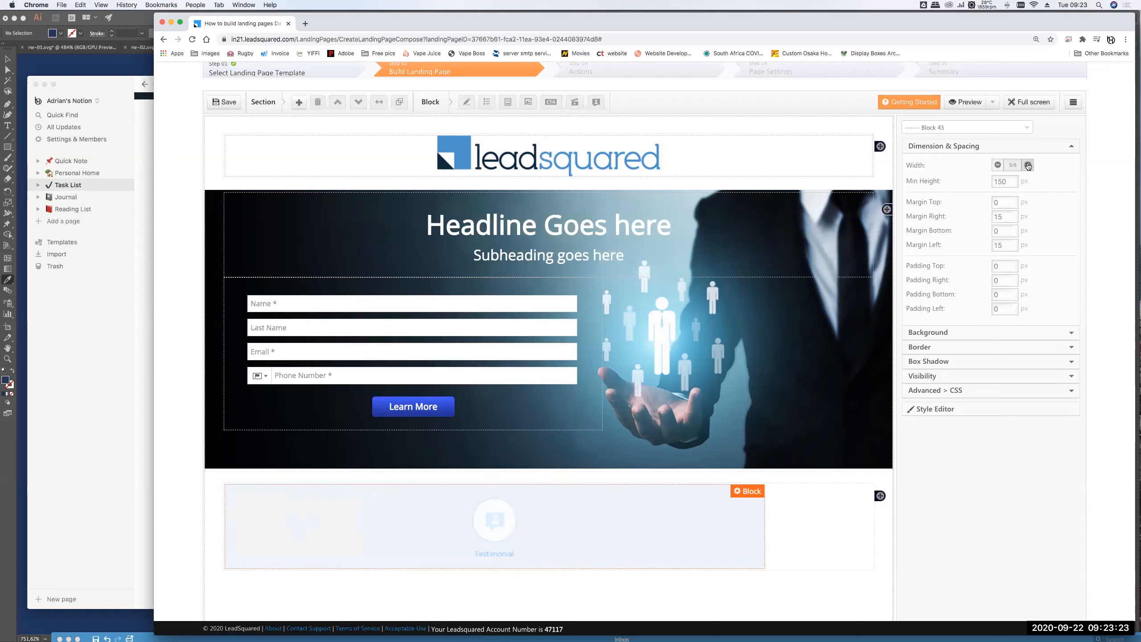
click(1028, 165)
click(1028, 165)
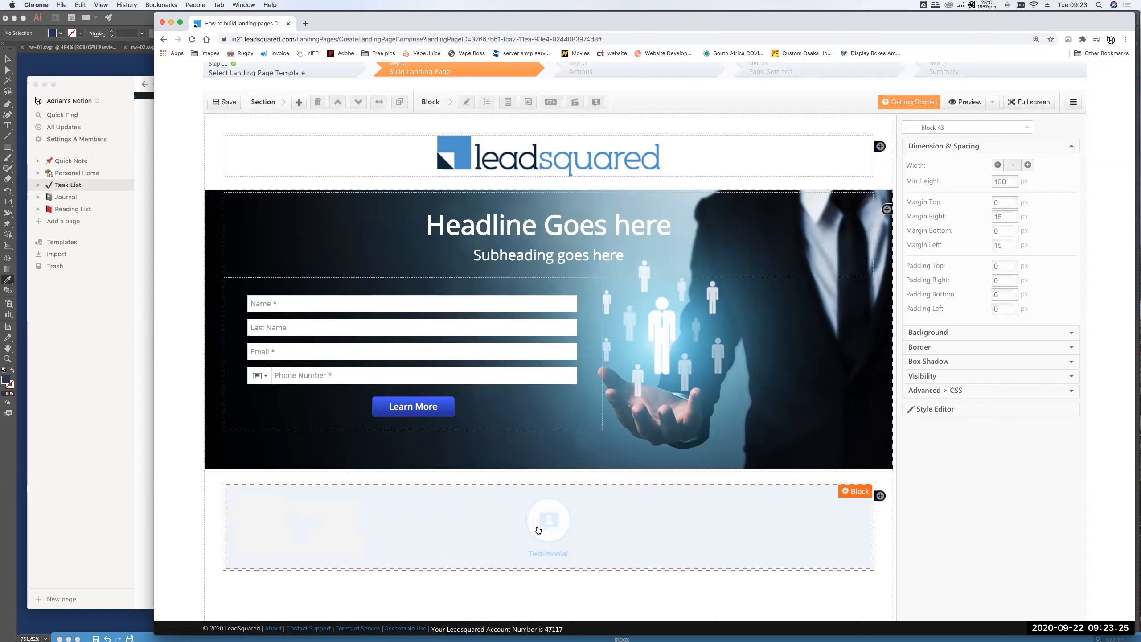
- In the testimonial designer, compare layouts and choose Template 2 with an avatar
double_click(548, 524)
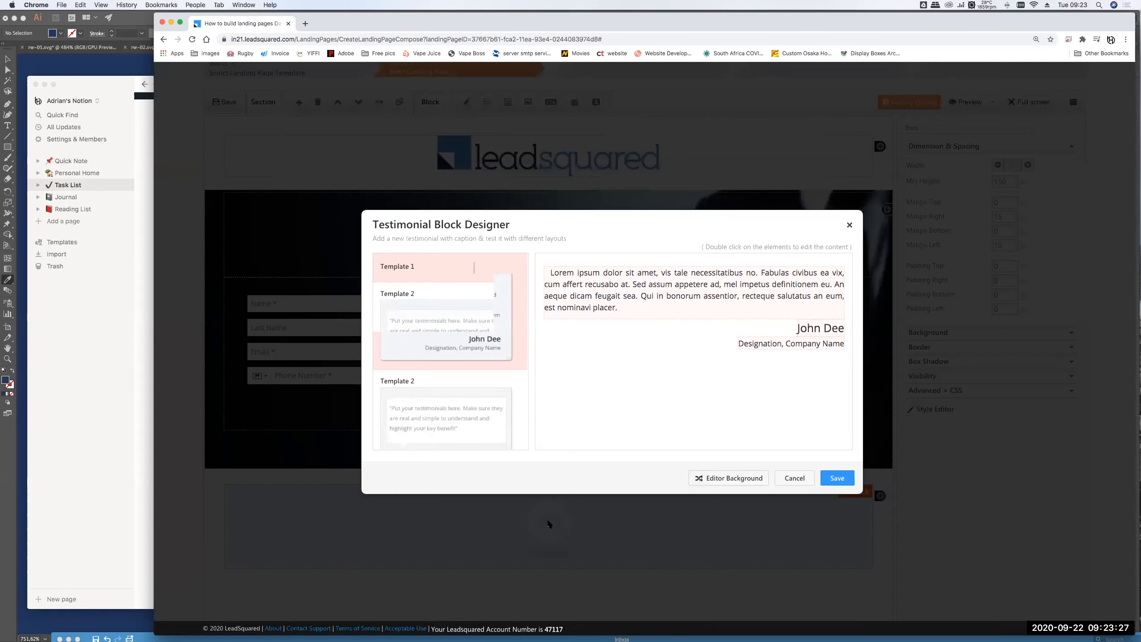
scroll(460, 306, down, 5)
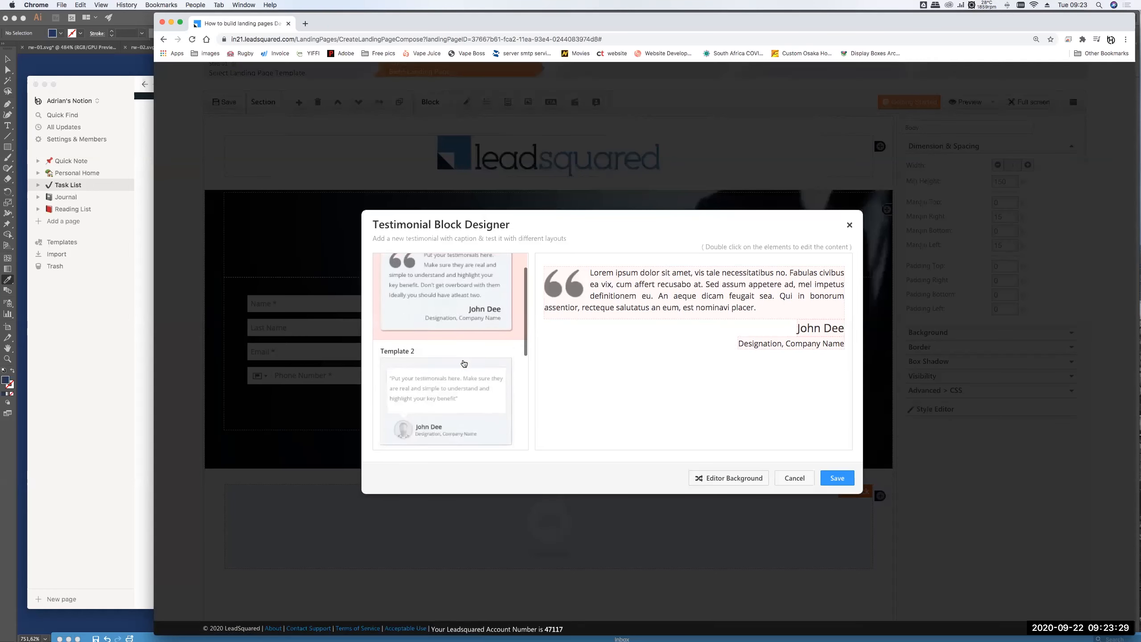
scroll(455, 383, down, 2)
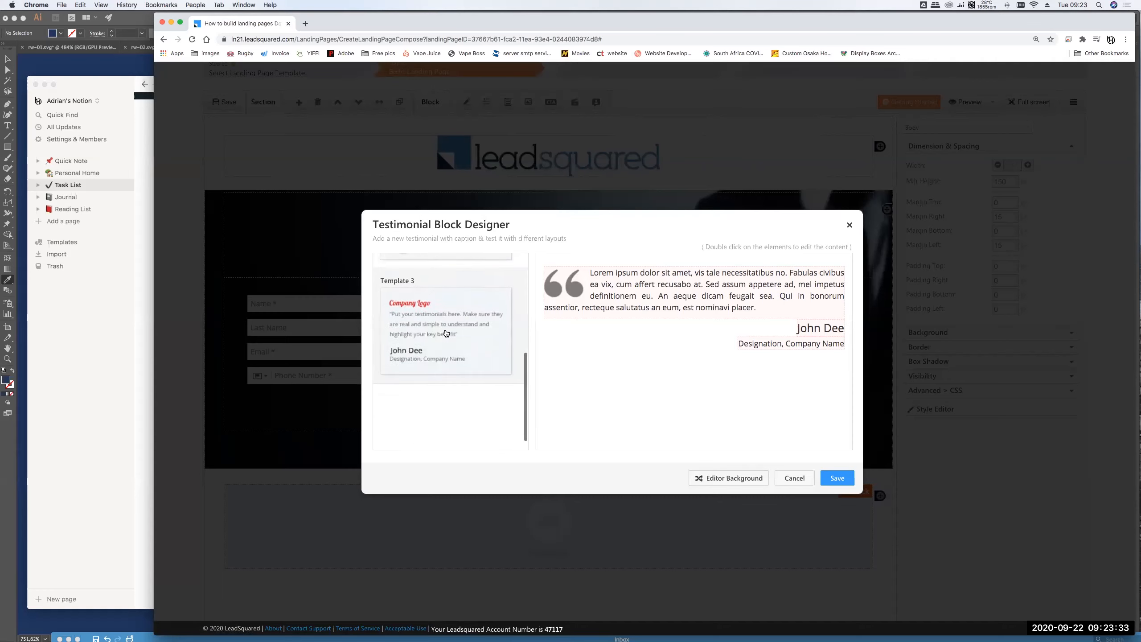
scroll(444, 377, up, 1)
click(422, 356)
scroll(431, 341, up, 2)
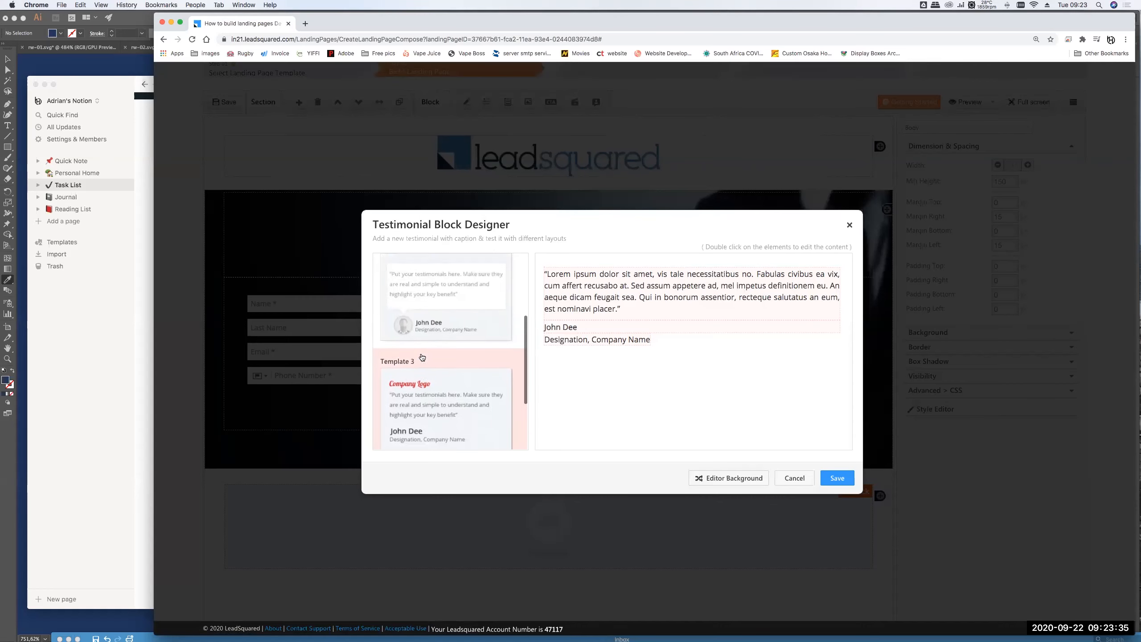
click(448, 304)
scroll(450, 314, up, 2)
click(472, 358)
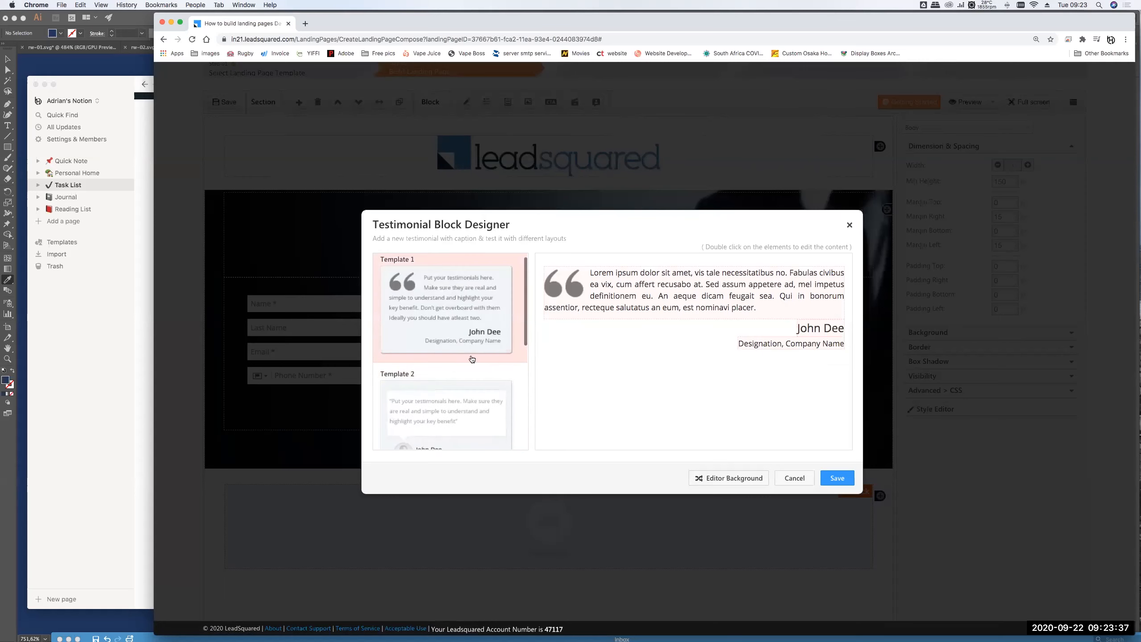
click(419, 409)
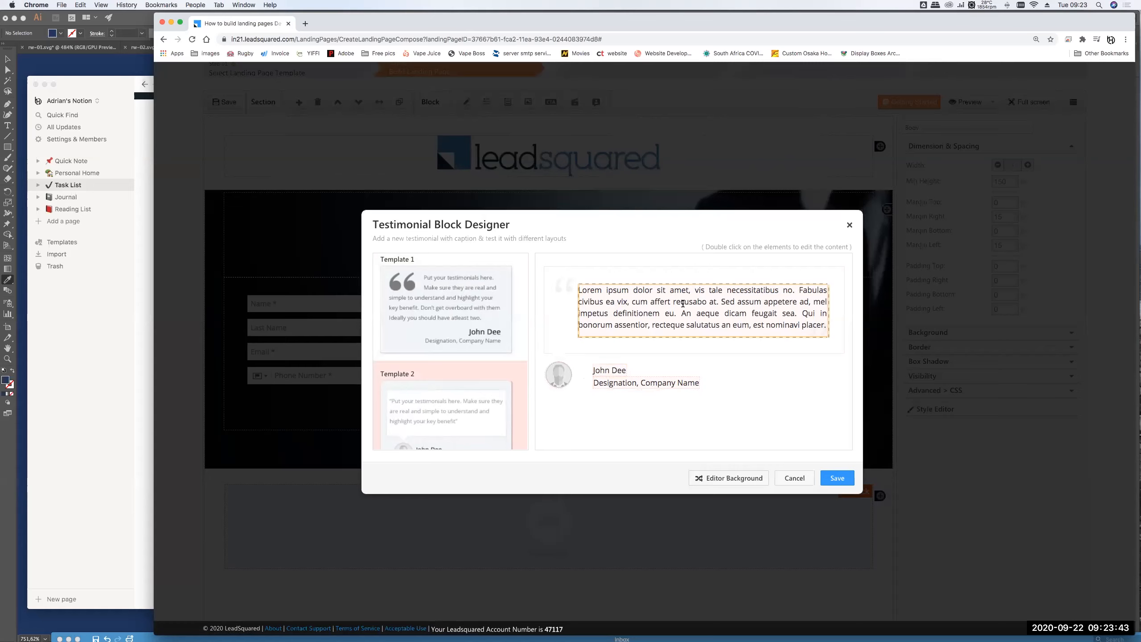
- Save the Lorem quote text and insert a woman's profile photo as the avatar
double_click(682, 303)
triple_click(543, 296)
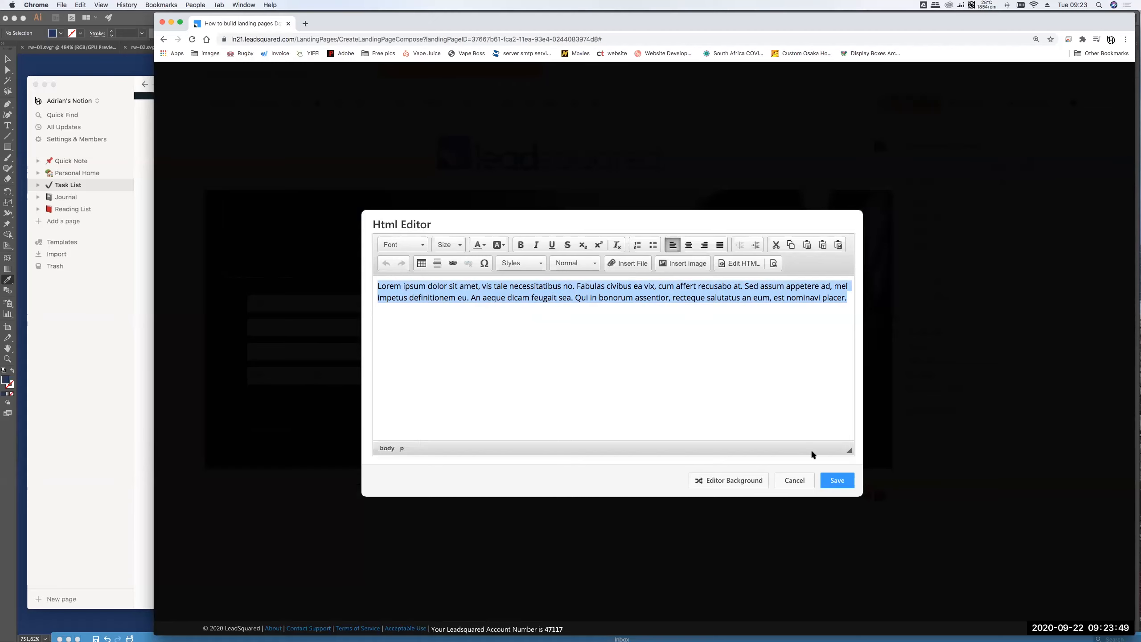
click(837, 480)
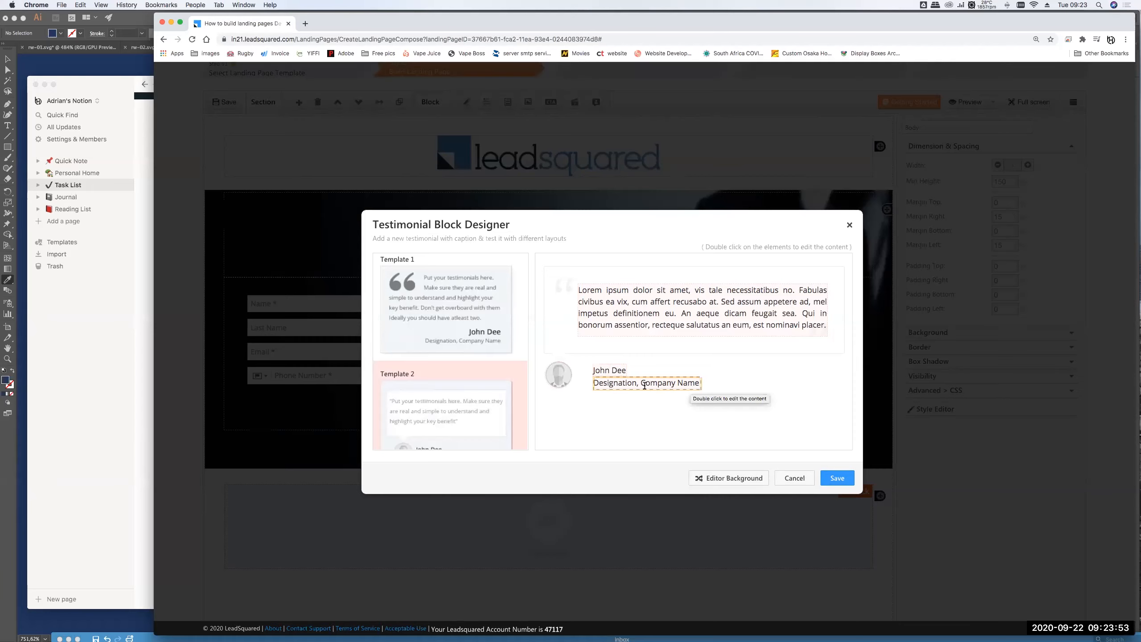
double_click(558, 375)
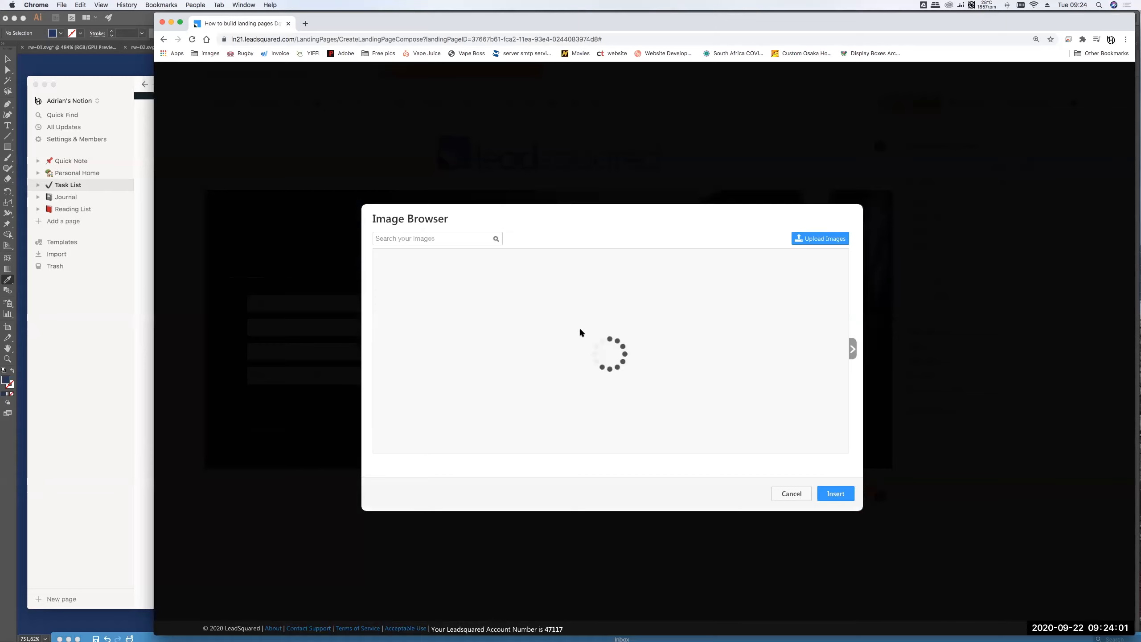
click(835, 493)
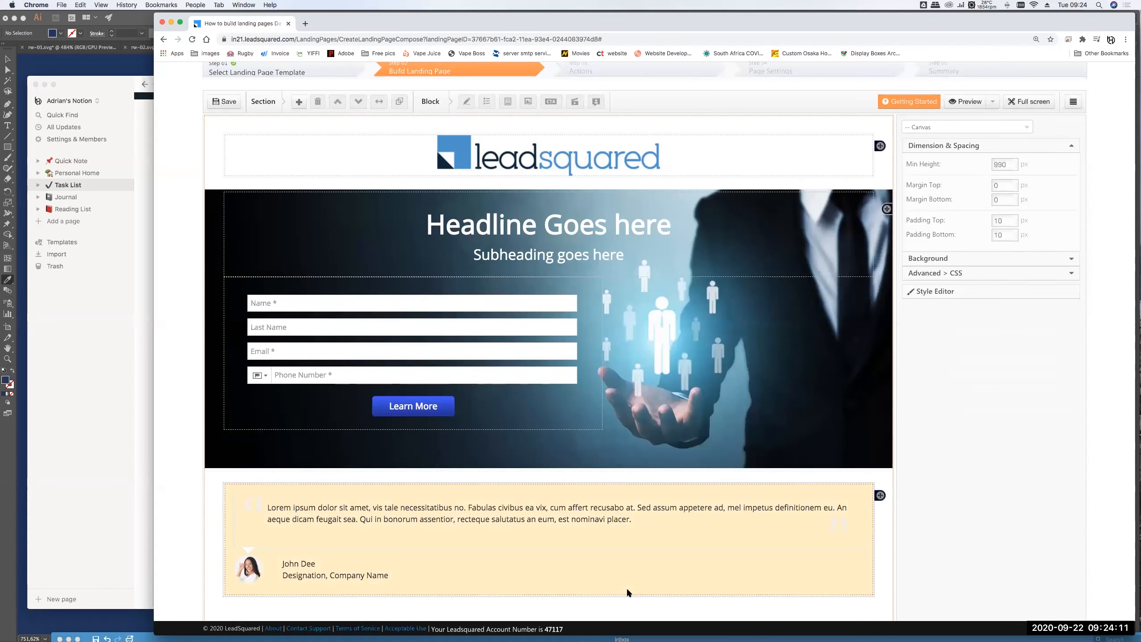
- Add a new section under the testimonial containing three image blocks
scroll(628, 592, down, 3)
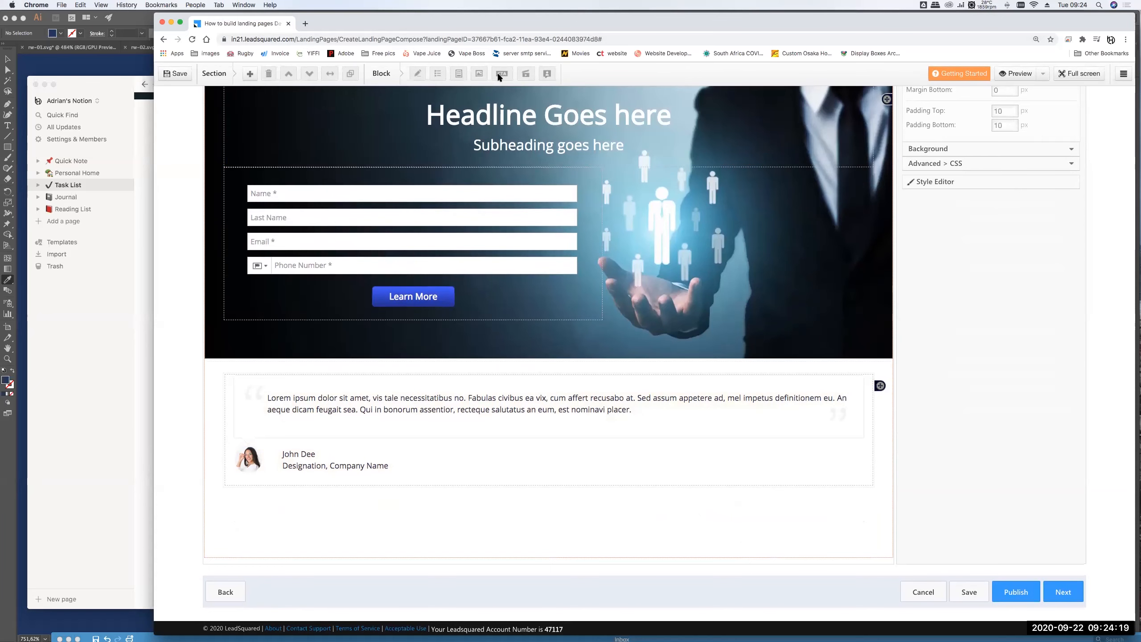
scroll(520, 485, up, 3)
scroll(517, 486, down, 3)
click(250, 74)
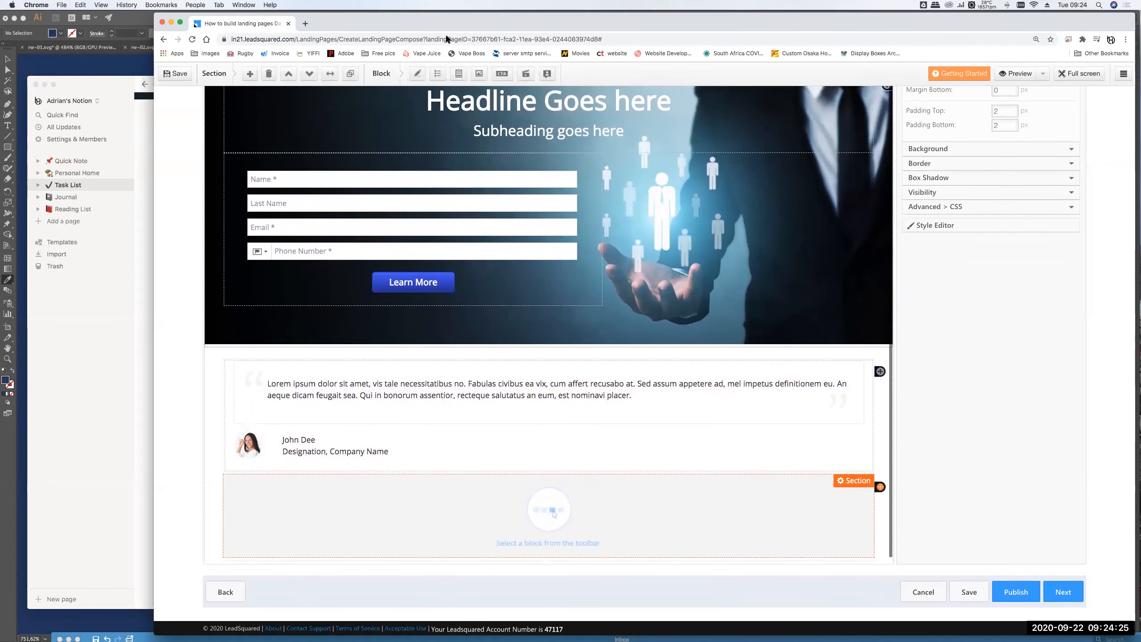
click(479, 74)
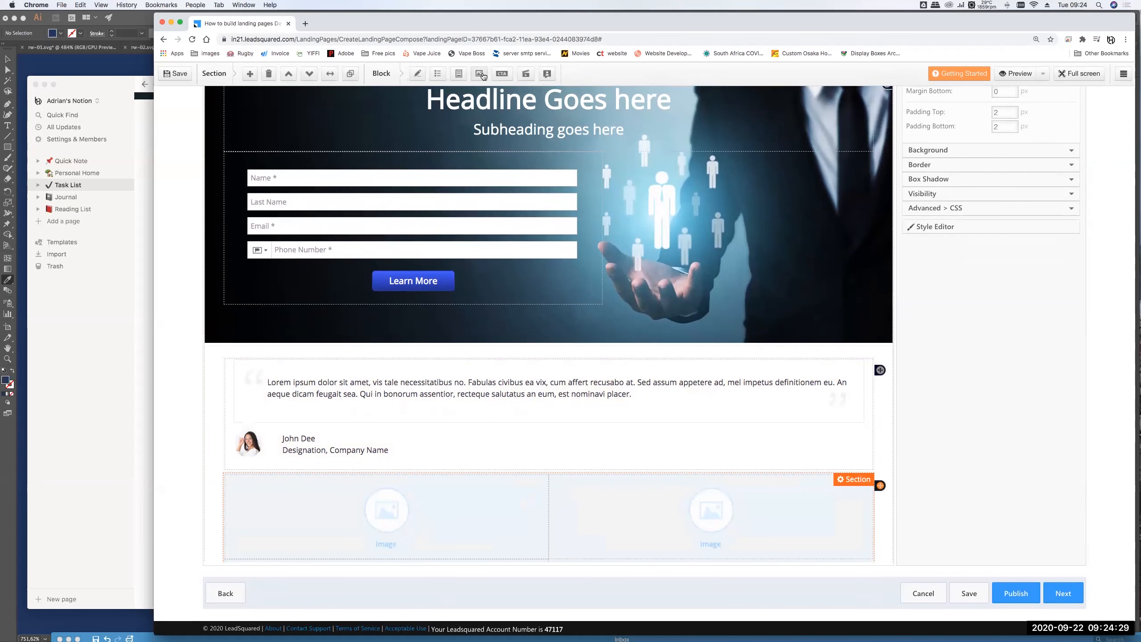
click(483, 76)
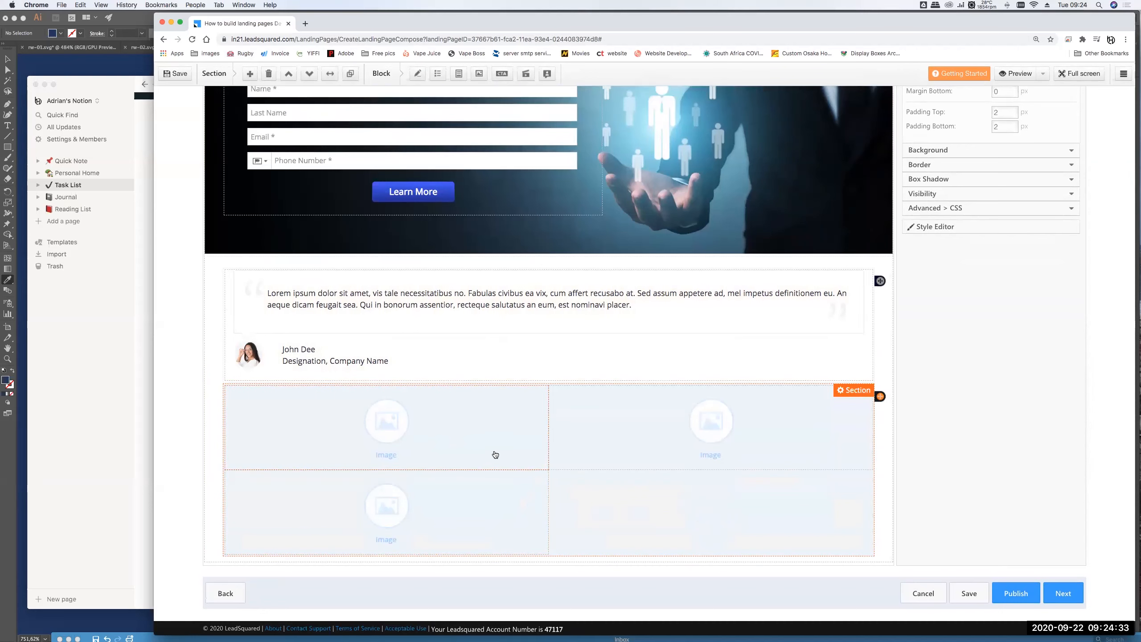
- Shrink the upper-left, upper-right and lower image blocks, the lower one twice
click(510, 448)
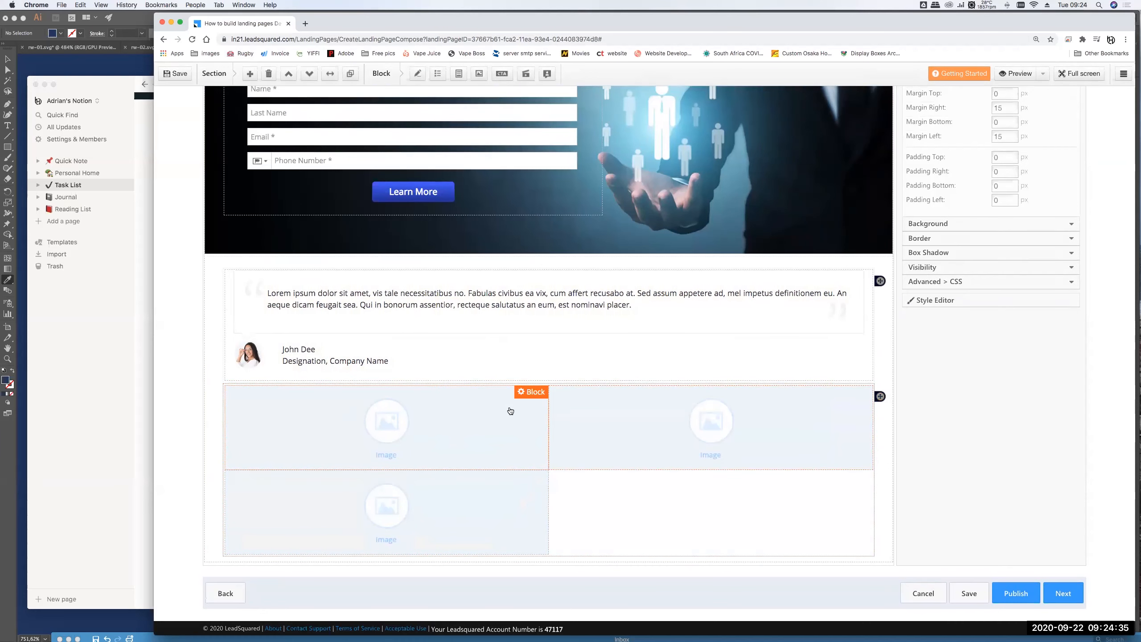
click(523, 394)
click(517, 418)
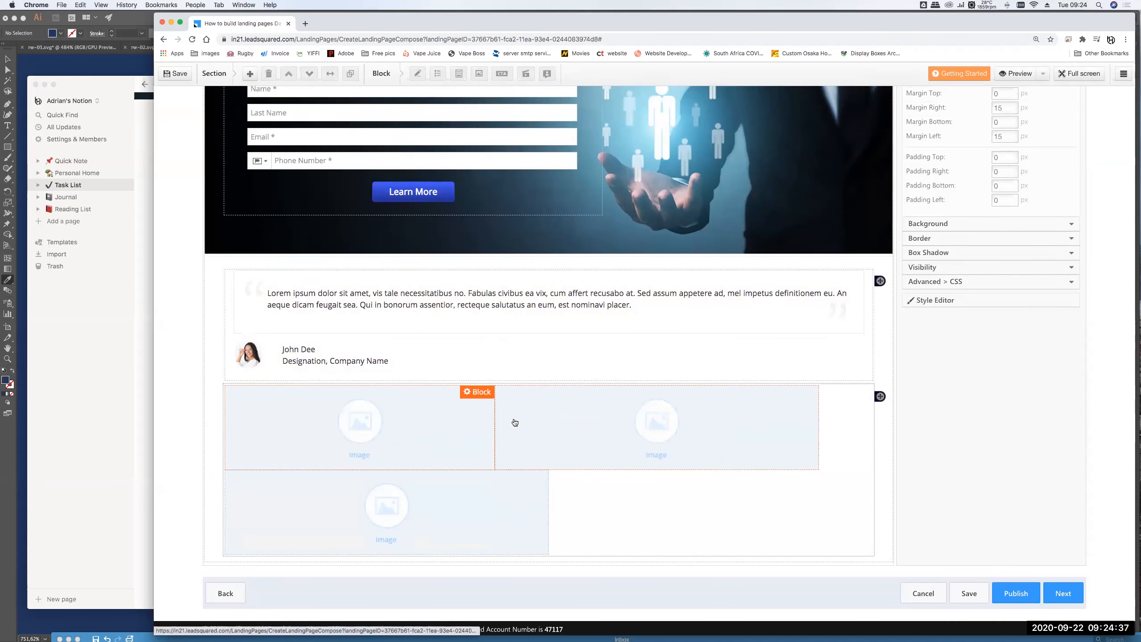
click(552, 420)
click(798, 394)
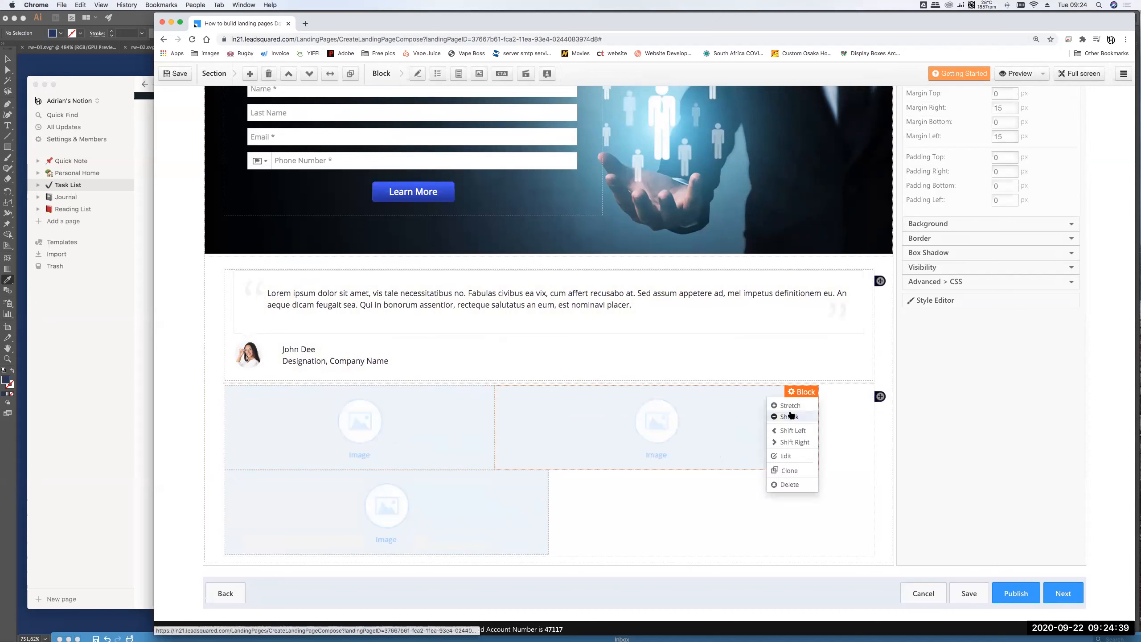
click(792, 417)
click(471, 517)
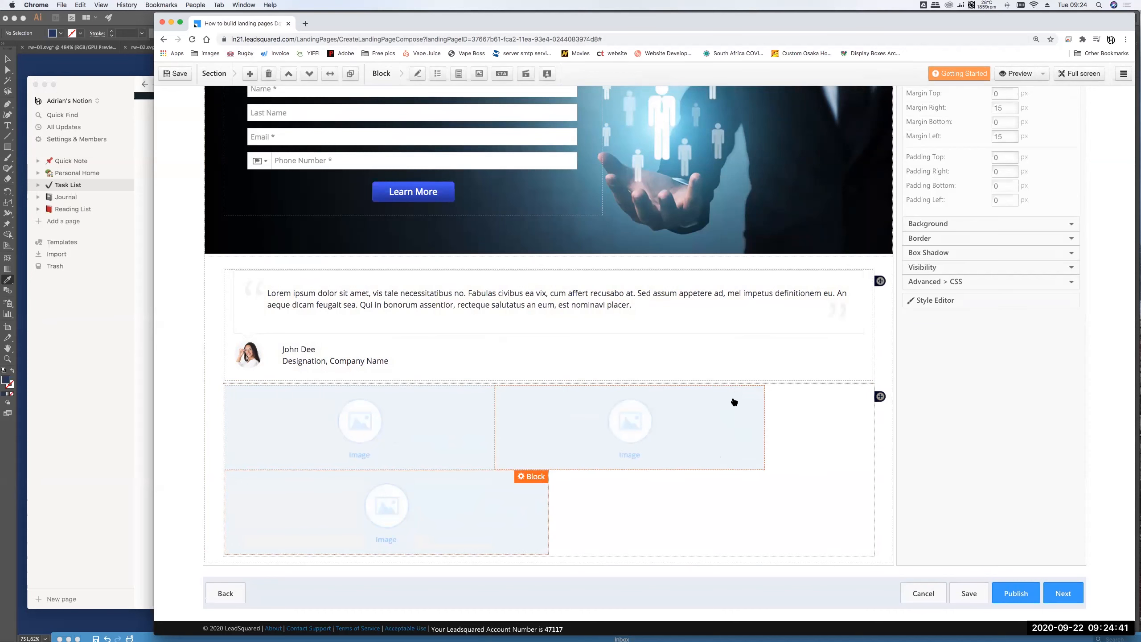
click(529, 476)
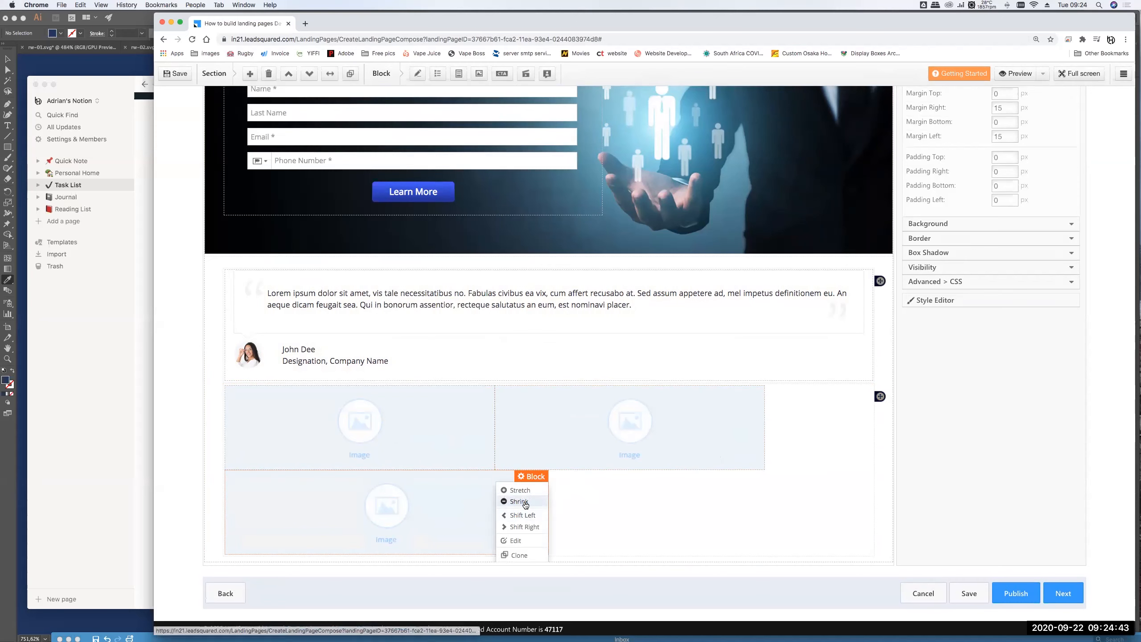
click(523, 501)
click(469, 477)
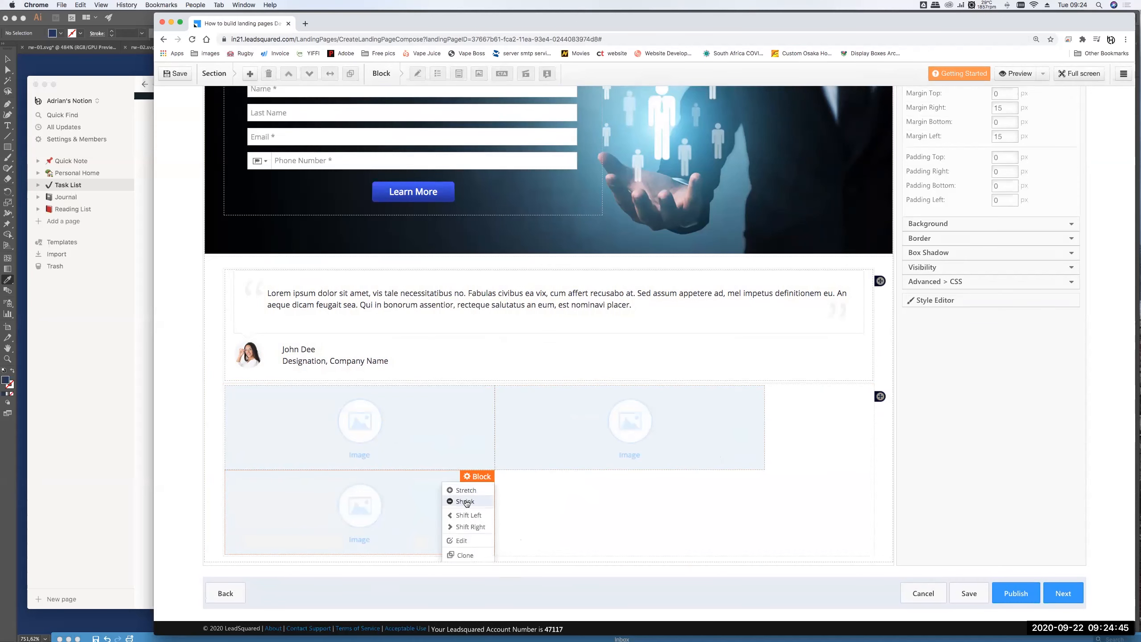
click(468, 501)
- Shrink the upper-right and upper-left blocks again so all three images share one row
click(712, 404)
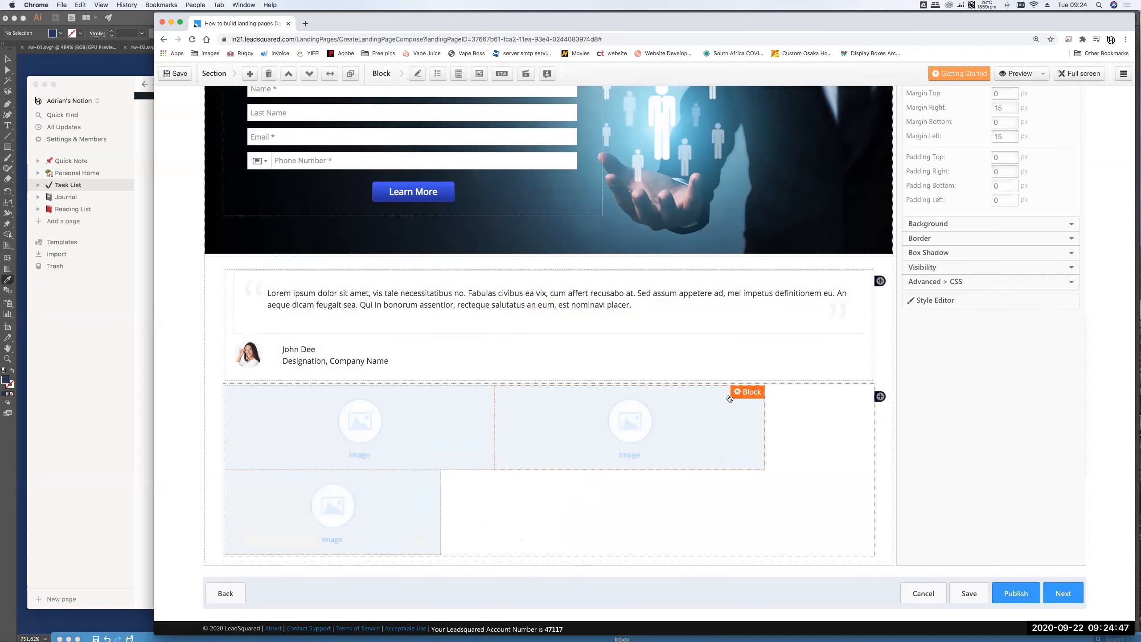
click(746, 391)
click(737, 417)
click(472, 427)
click(477, 392)
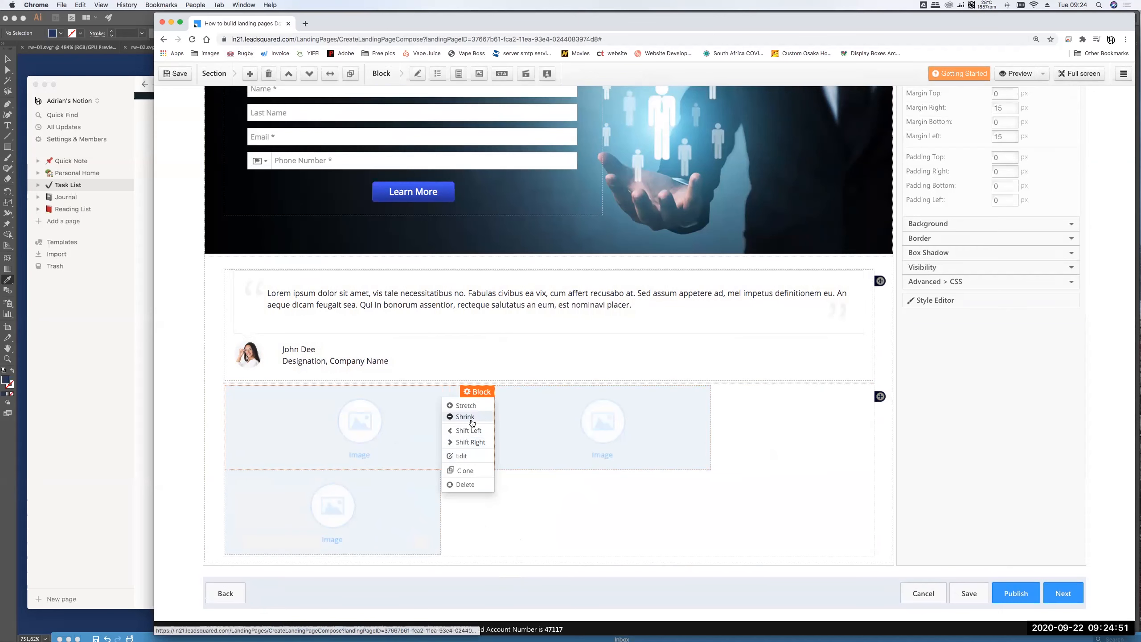
click(467, 470)
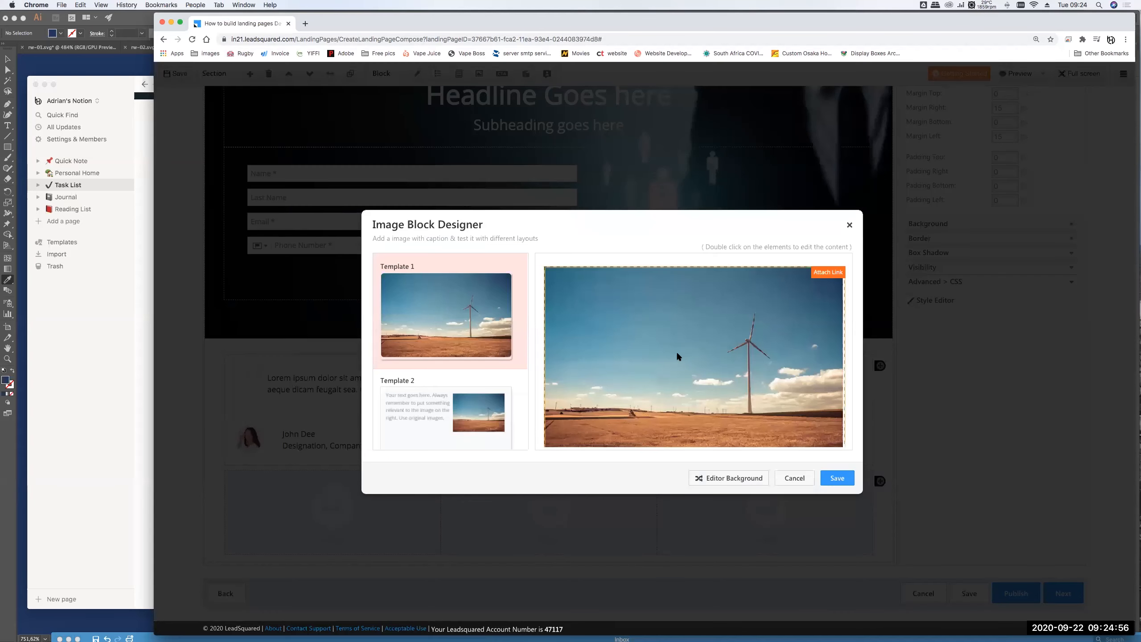
click(677, 355)
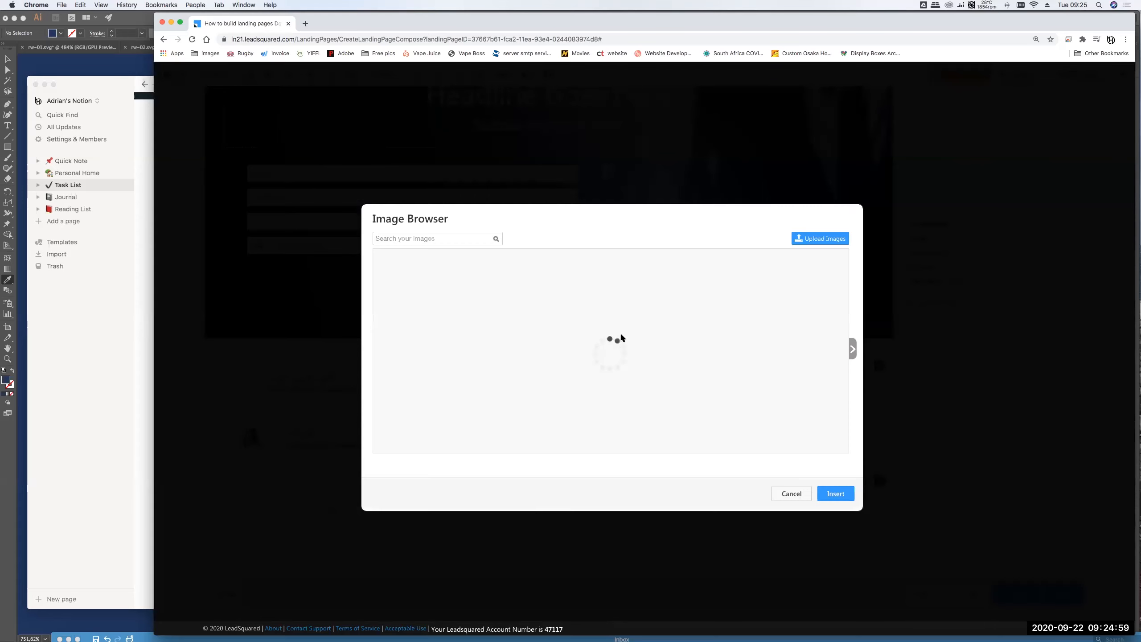
- Insert the yellow car photo in the first image block and the overhead orange car in the middle block
click(778, 291)
click(833, 490)
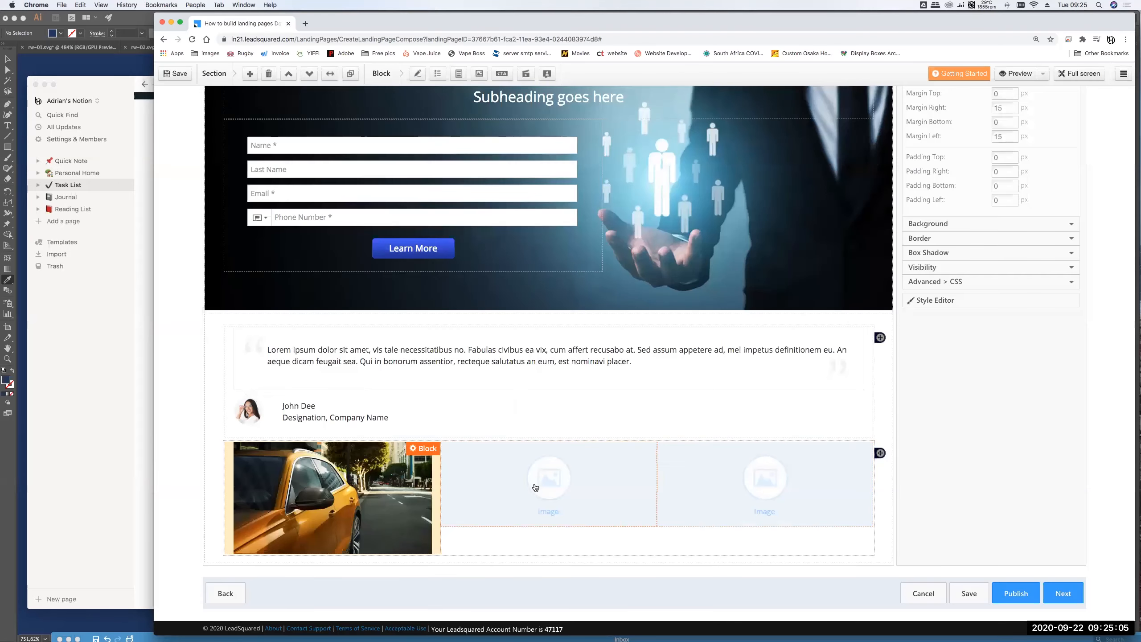
click(631, 451)
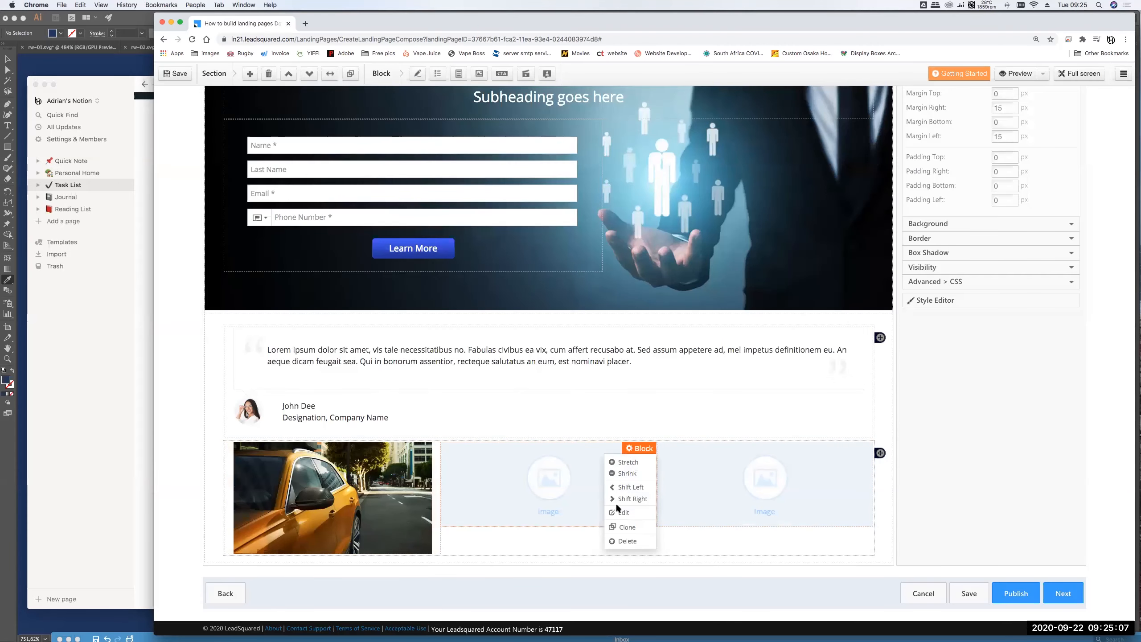
click(622, 512)
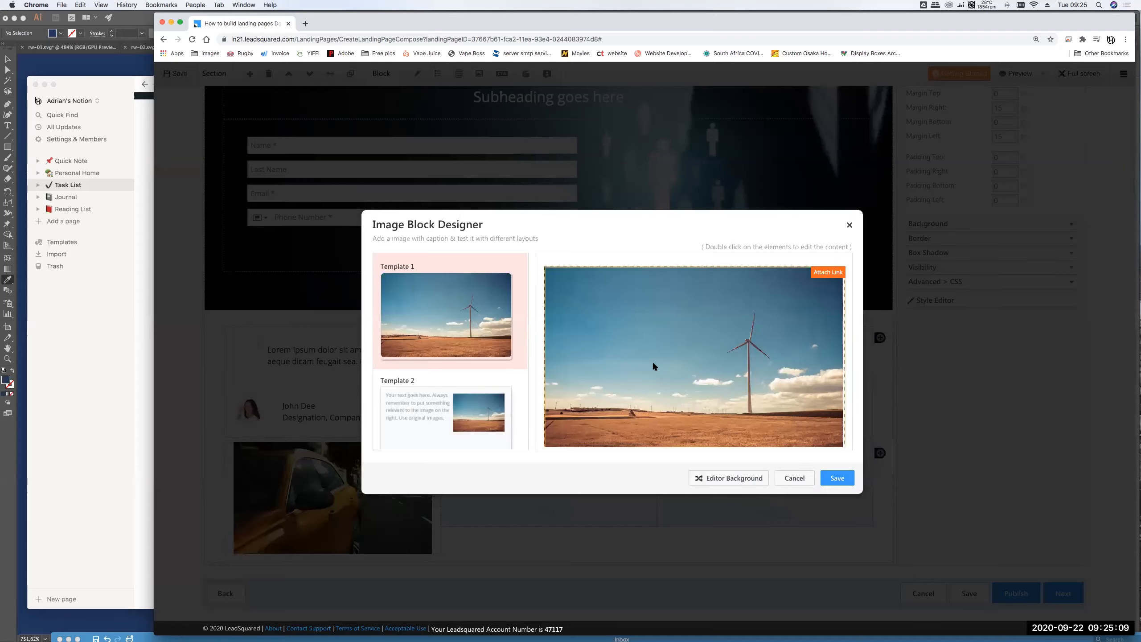
double_click(653, 363)
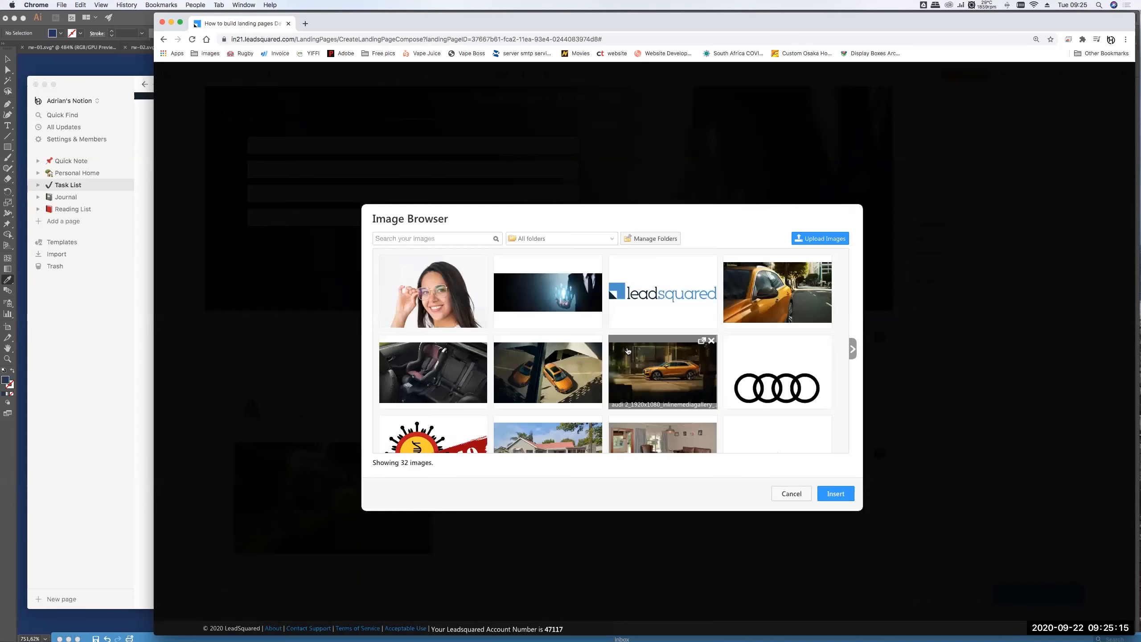
click(554, 367)
click(821, 493)
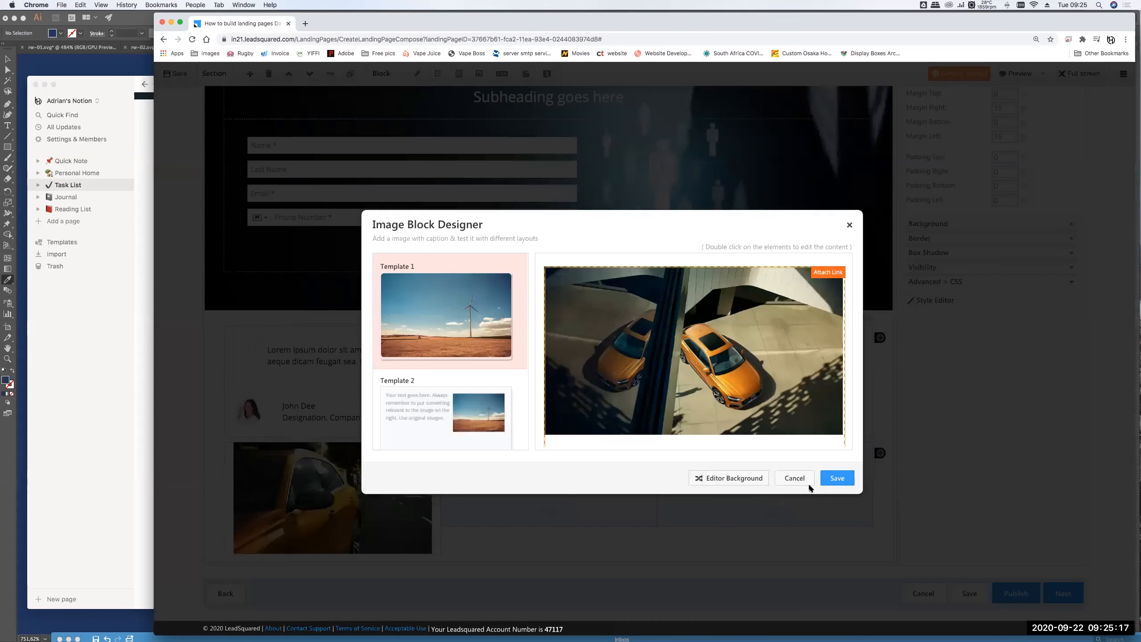
click(835, 479)
- Fill the third image block with the car-seat interior photo and save it
double_click(711, 483)
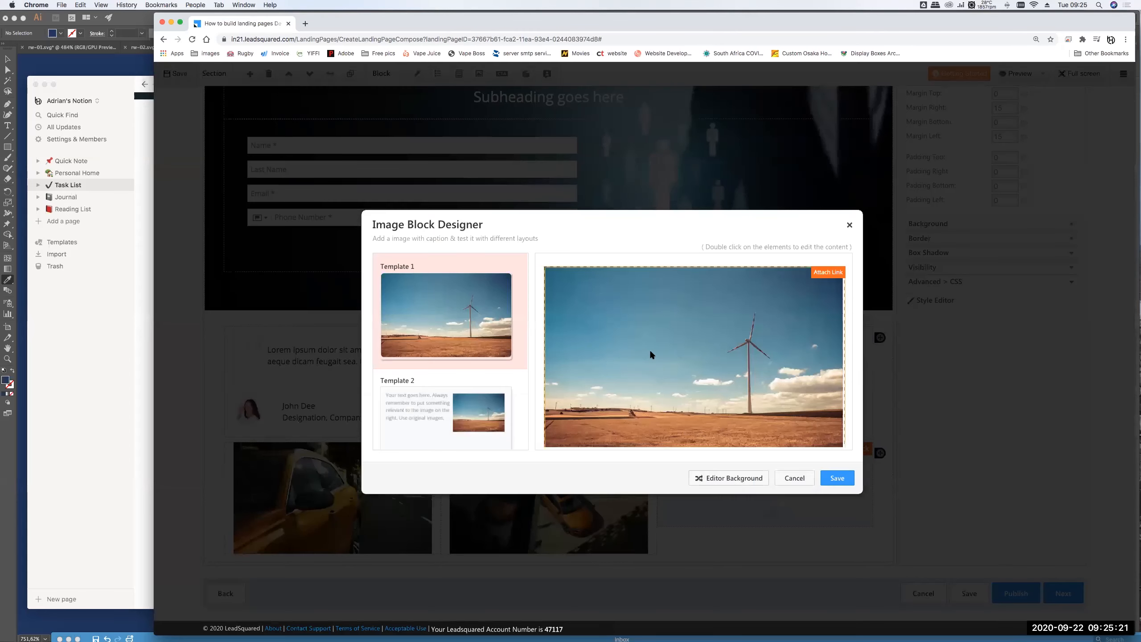
double_click(650, 350)
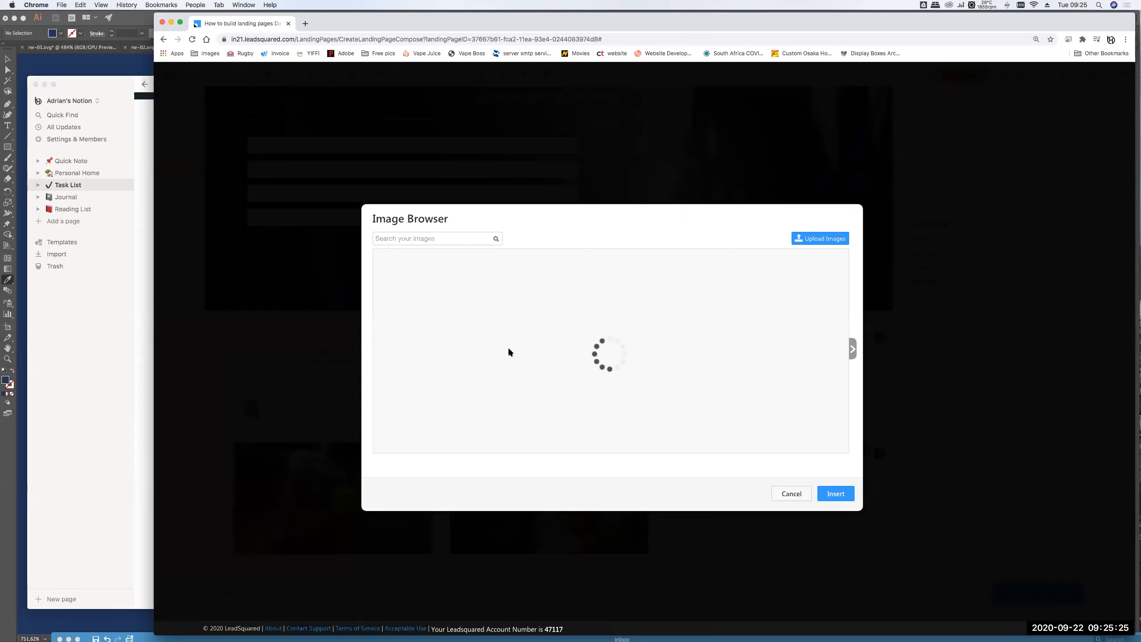
click(451, 367)
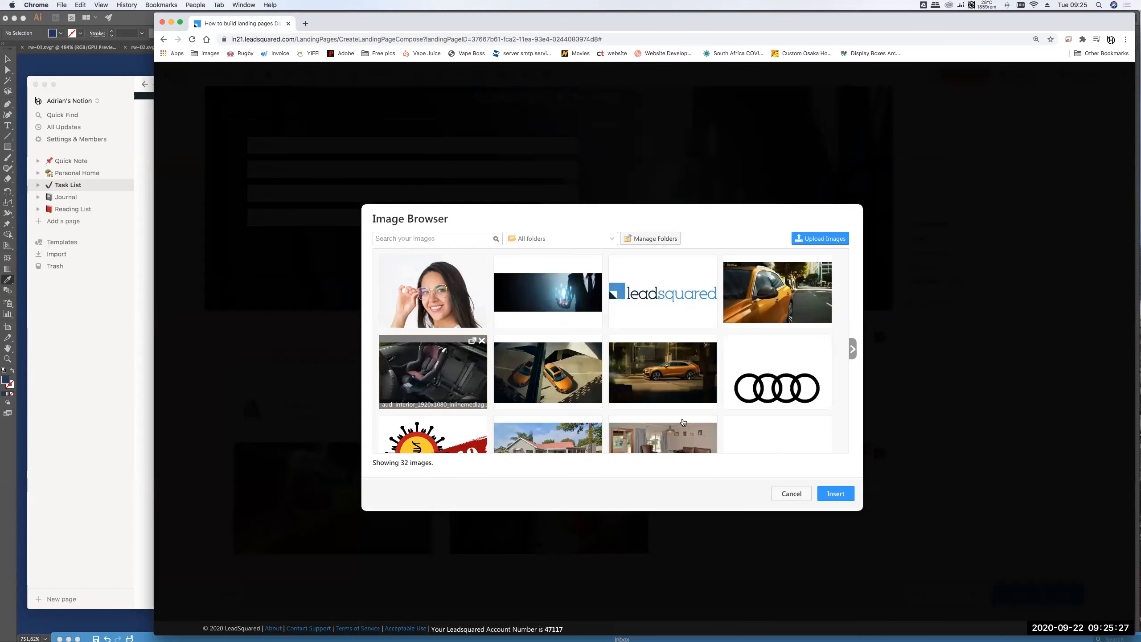
click(834, 492)
click(838, 479)
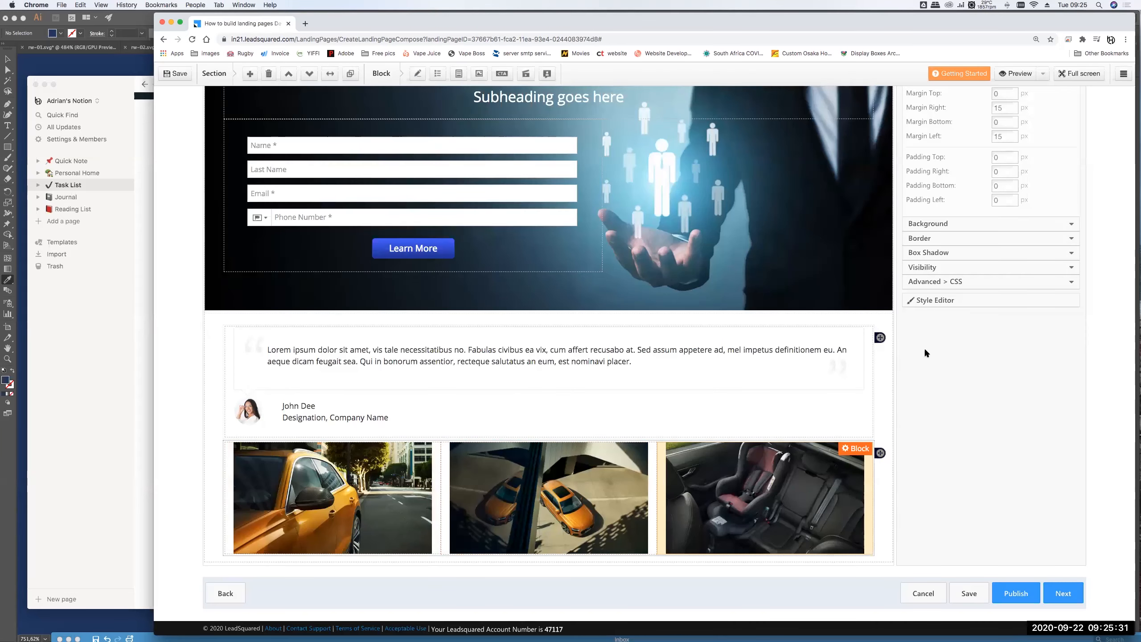
- Preview the landing page at desktop size, scroll through it, and close the preview
click(1016, 79)
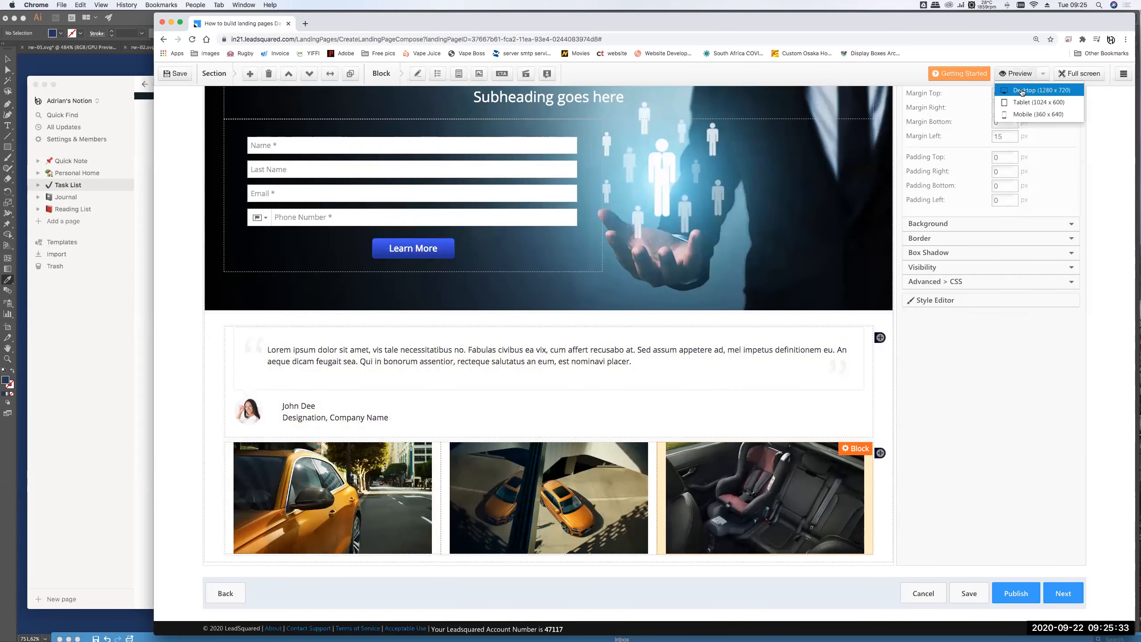
click(1022, 91)
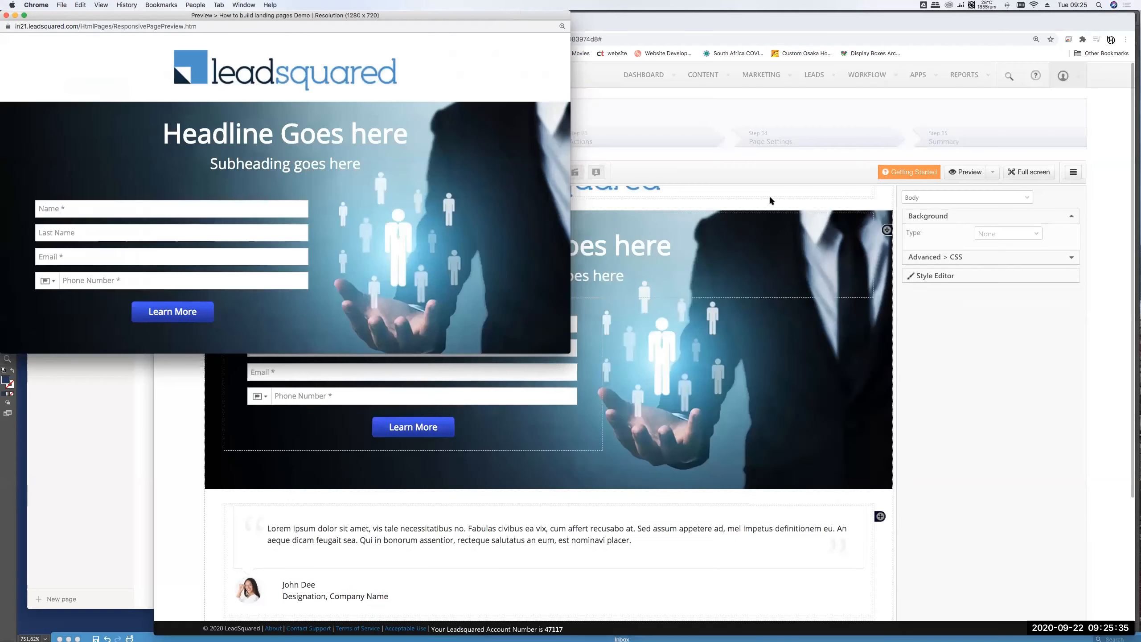
scroll(357, 337, down, 5)
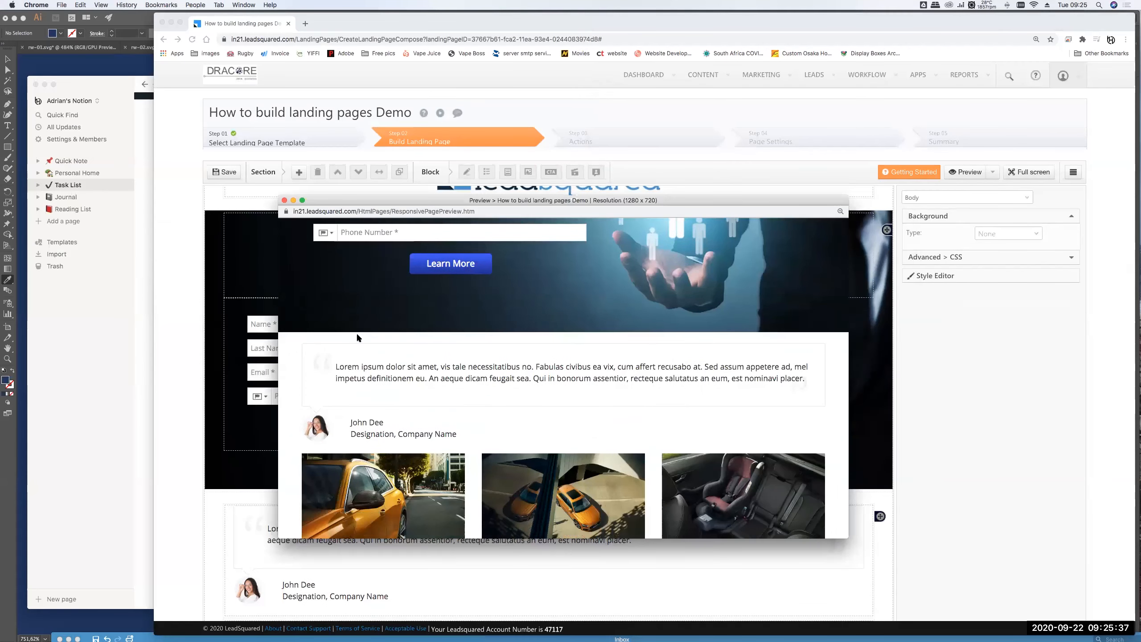
scroll(357, 337, up, 2)
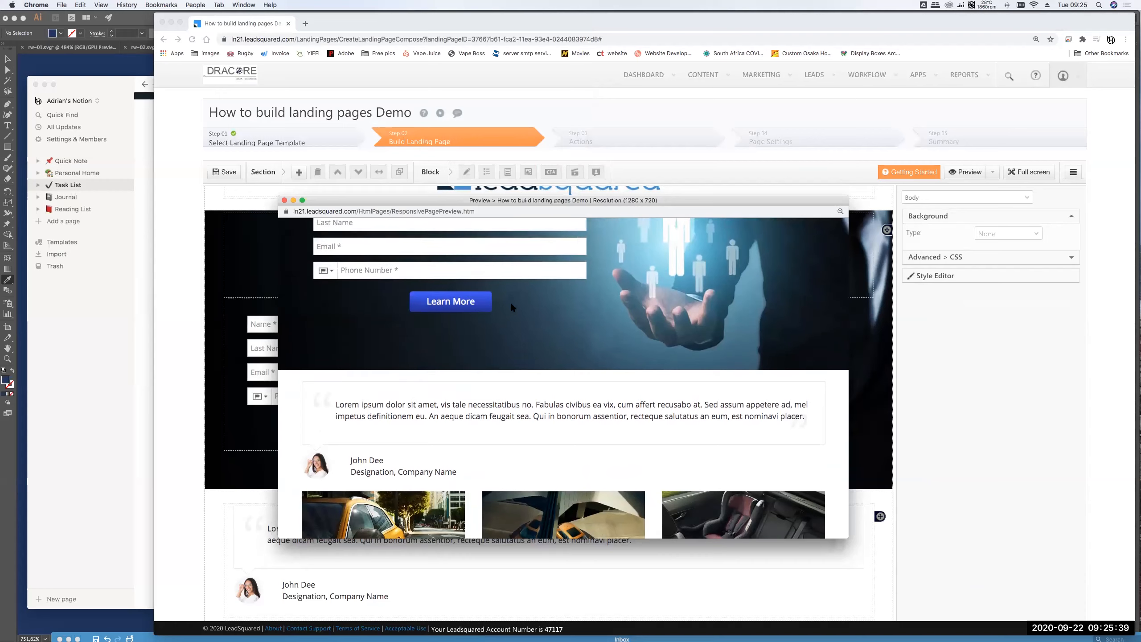
scroll(512, 307, up, 5)
click(284, 202)
- Preview the page at Mobile 360 x 640 size and center the preview window
click(962, 171)
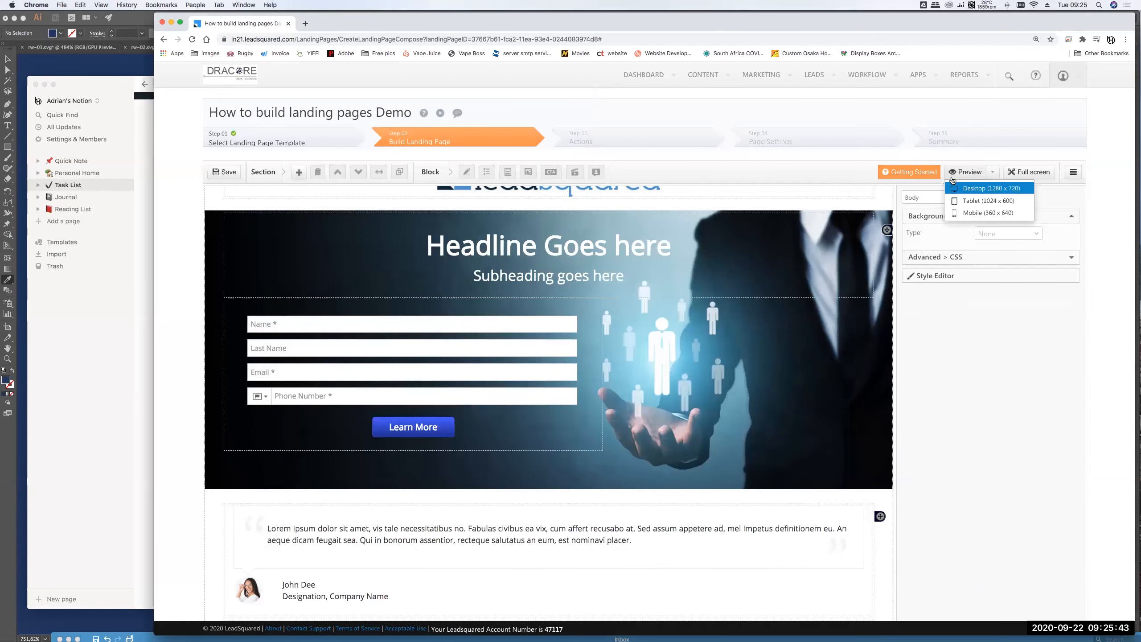
click(969, 213)
drag(158, 234, 556, 457)
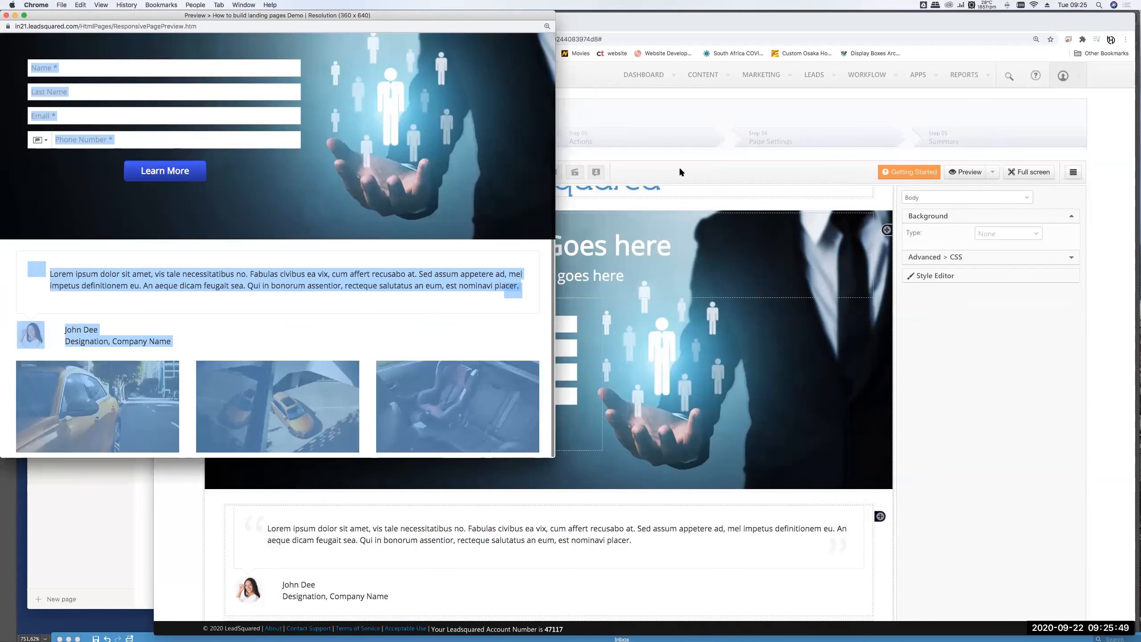
drag(268, 16, 541, 130)
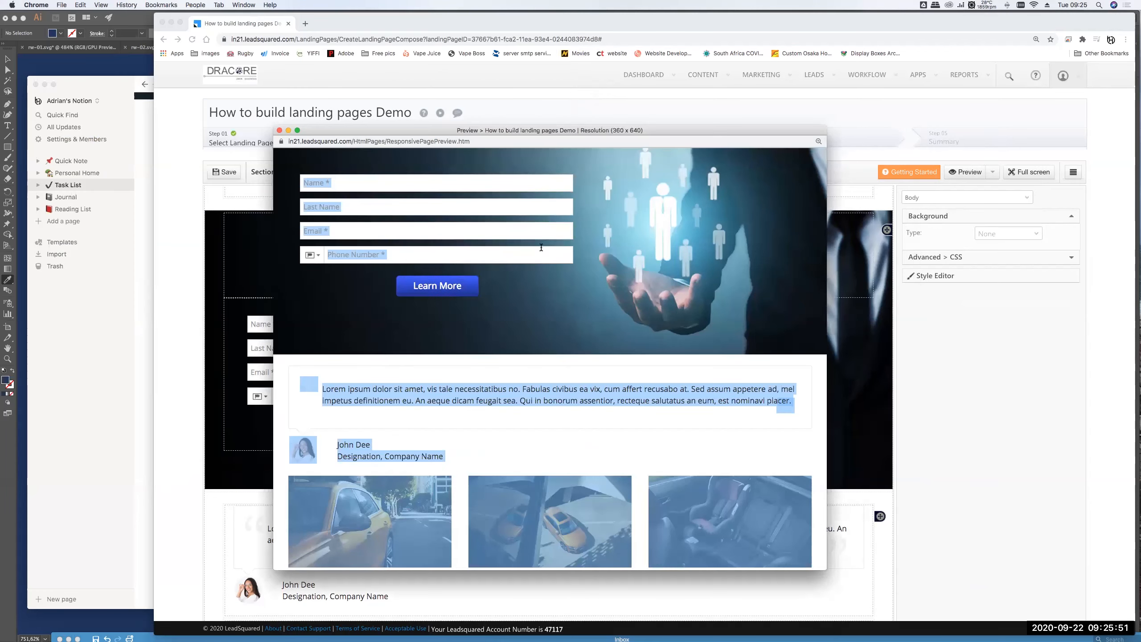
key(super+w)
- Reopen the mobile preview, scroll through it, close it, and save the landing page
click(965, 171)
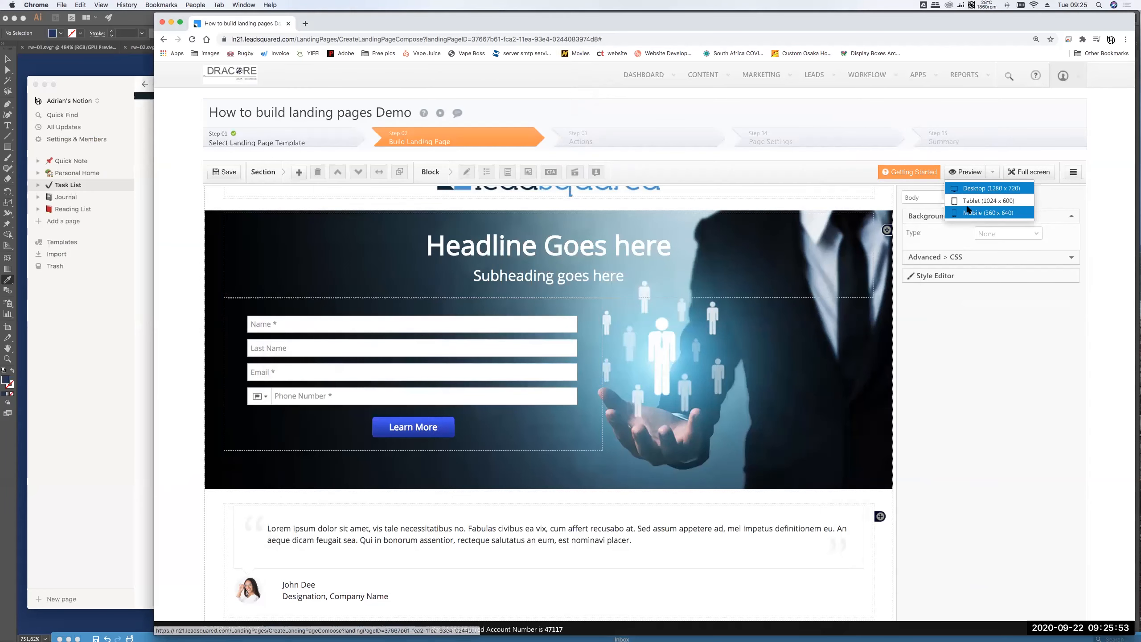
click(967, 209)
drag(220, 41, 589, 142)
scroll(582, 206, down, 10)
scroll(604, 328, down, 5)
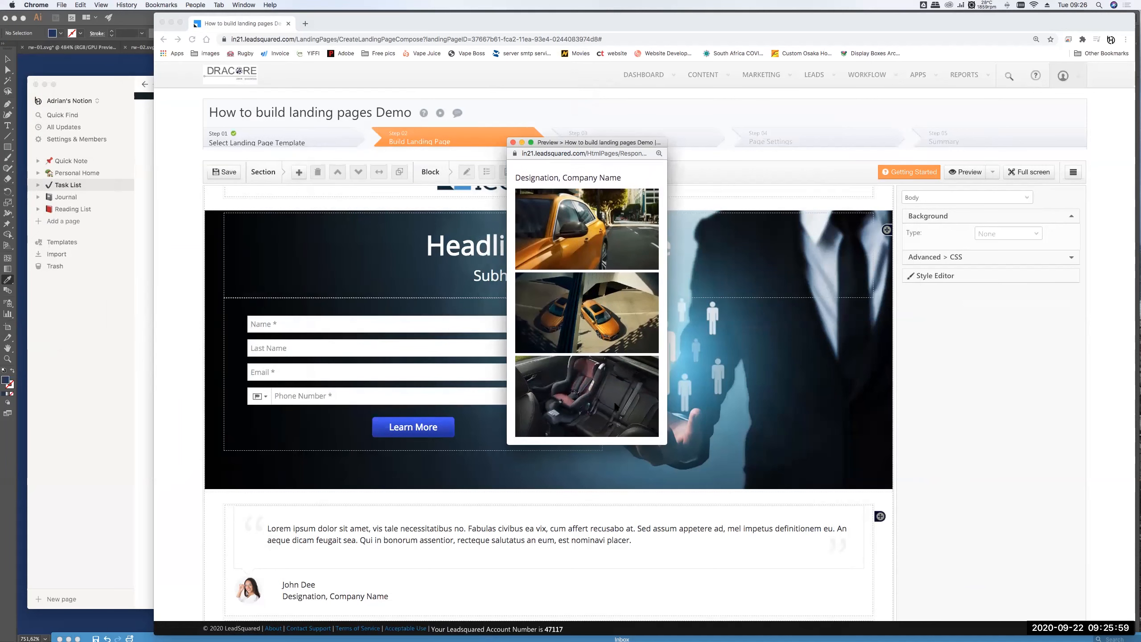
scroll(615, 413, up, 15)
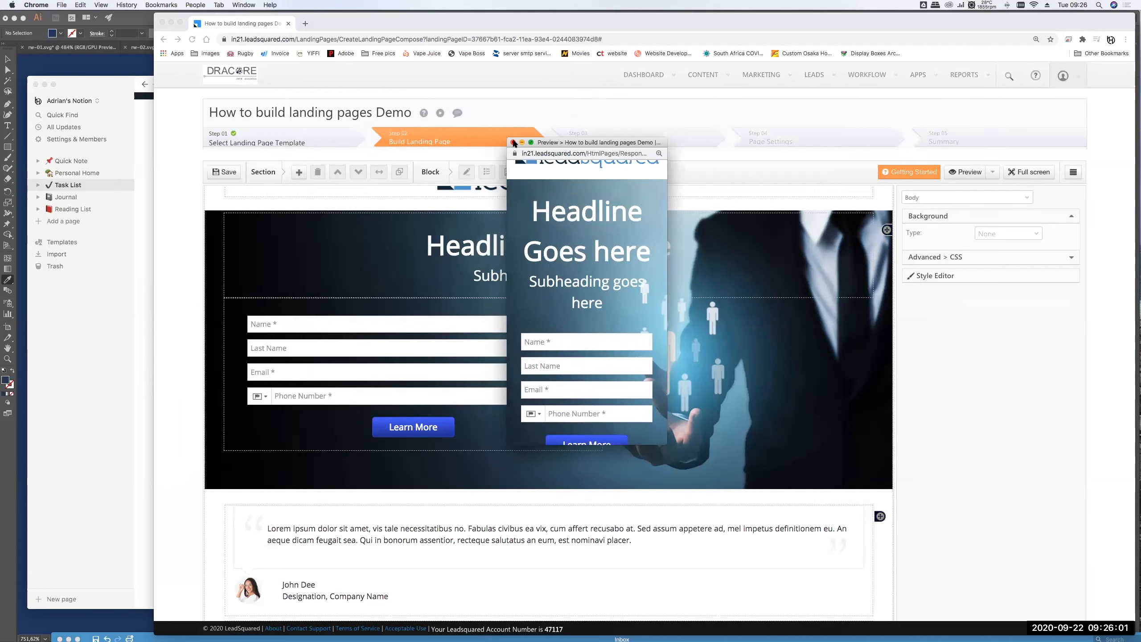
click(513, 143)
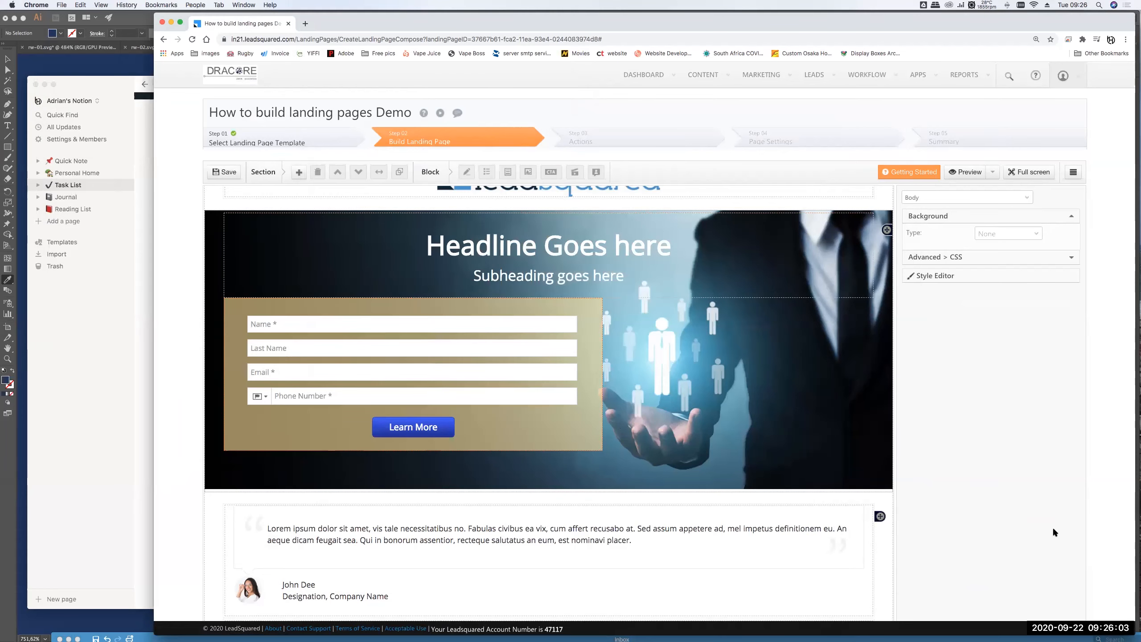
scroll(971, 596, down, 5)
click(969, 592)
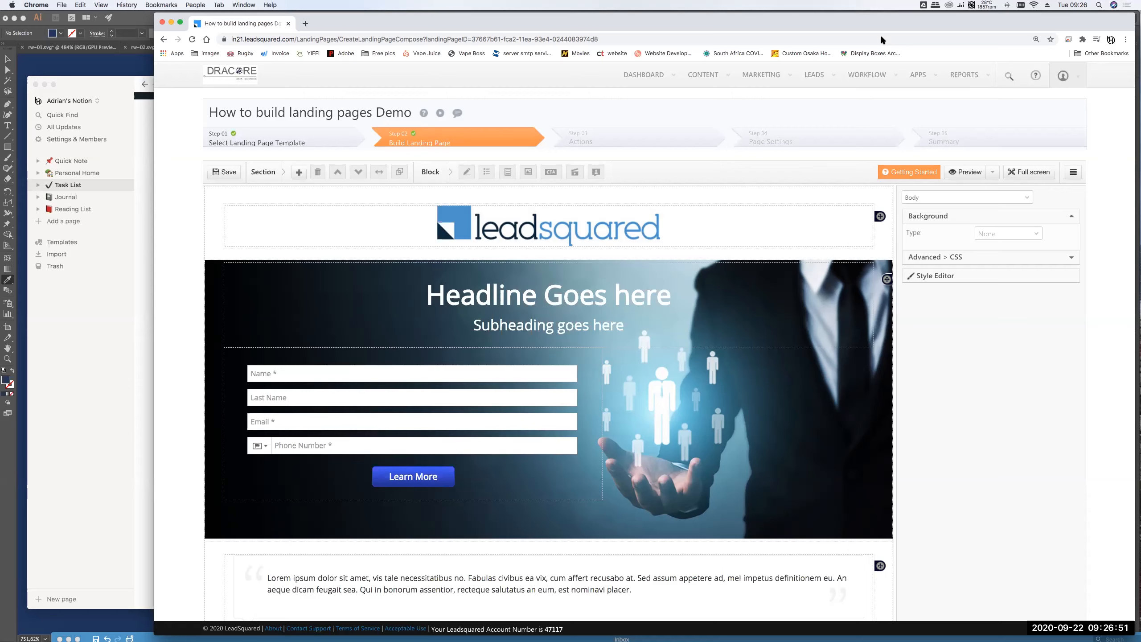
- Select an empty canvas area to show the Canvas Dimension & Spacing panel
key(XF86AudioLowerVolume)
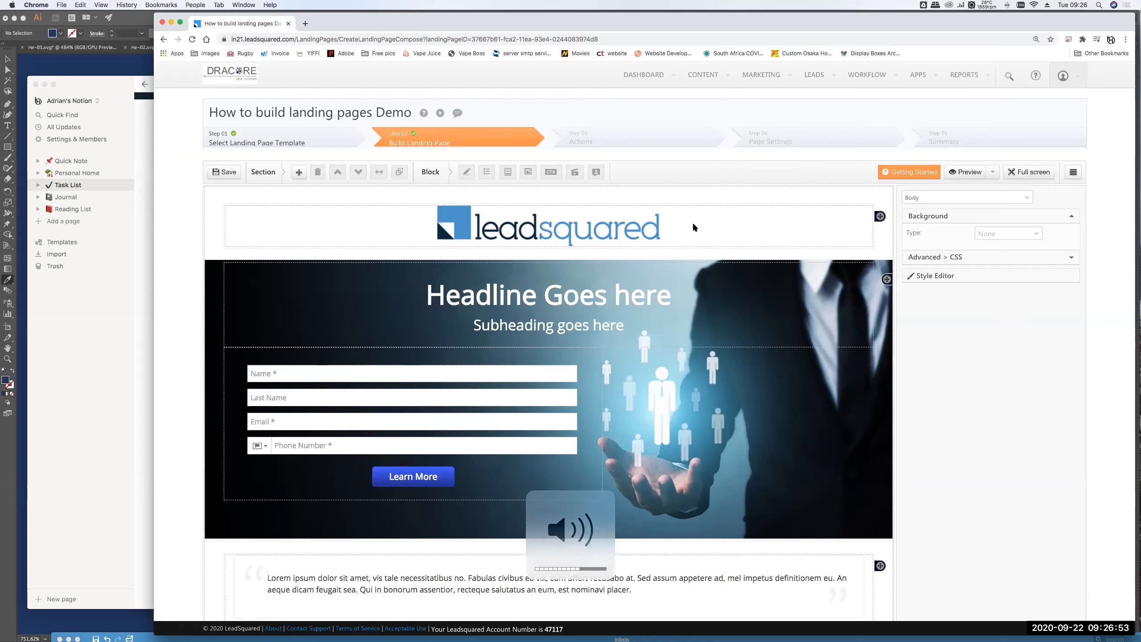
click(727, 256)
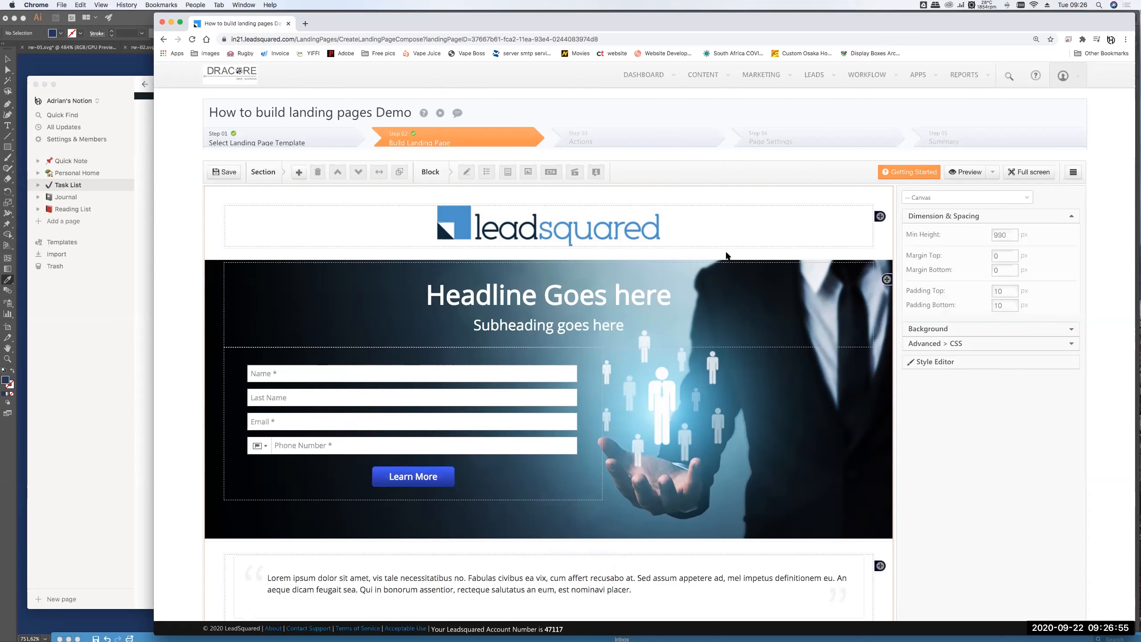
- Scroll down the editor to the row of three car photos at the bottom
scroll(585, 359, down, 2)
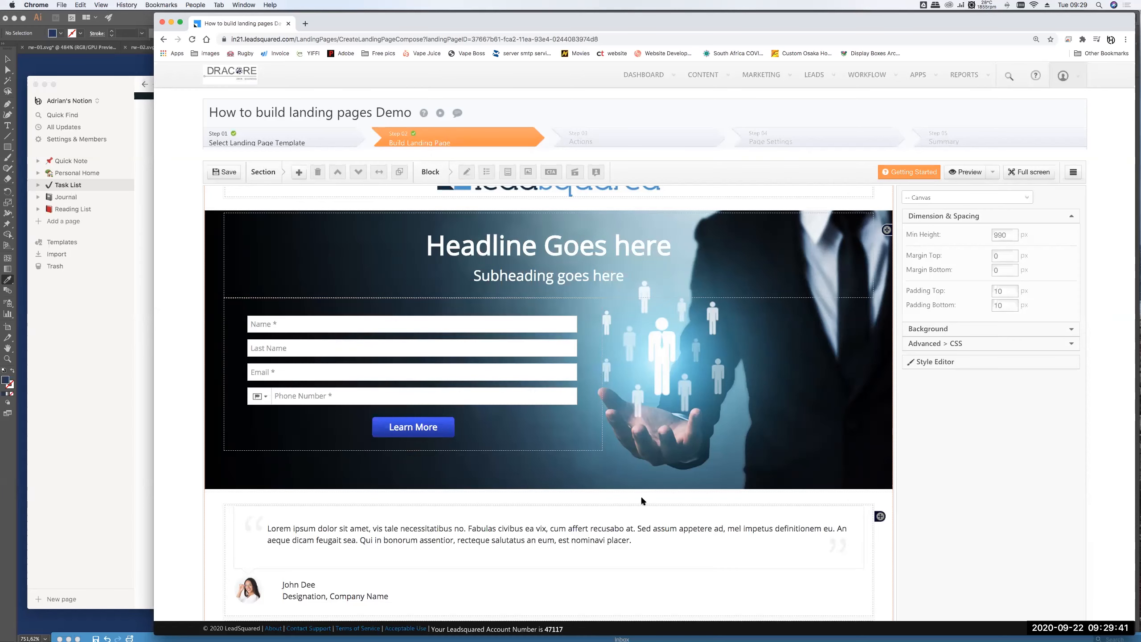
scroll(699, 410, down, 5)
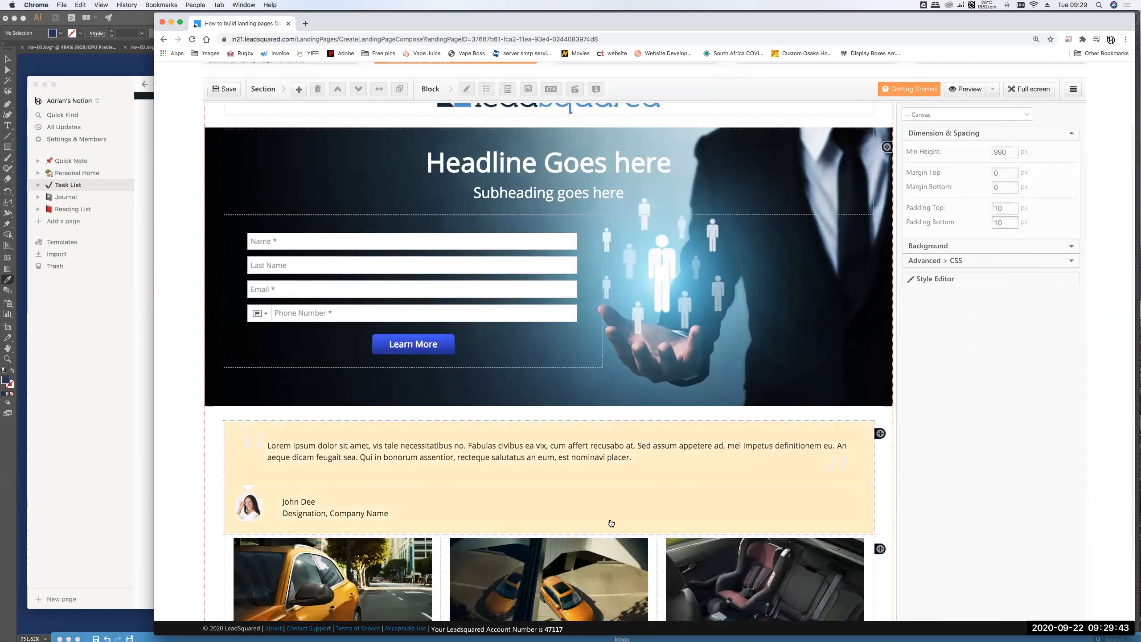
scroll(651, 488, down, 1)
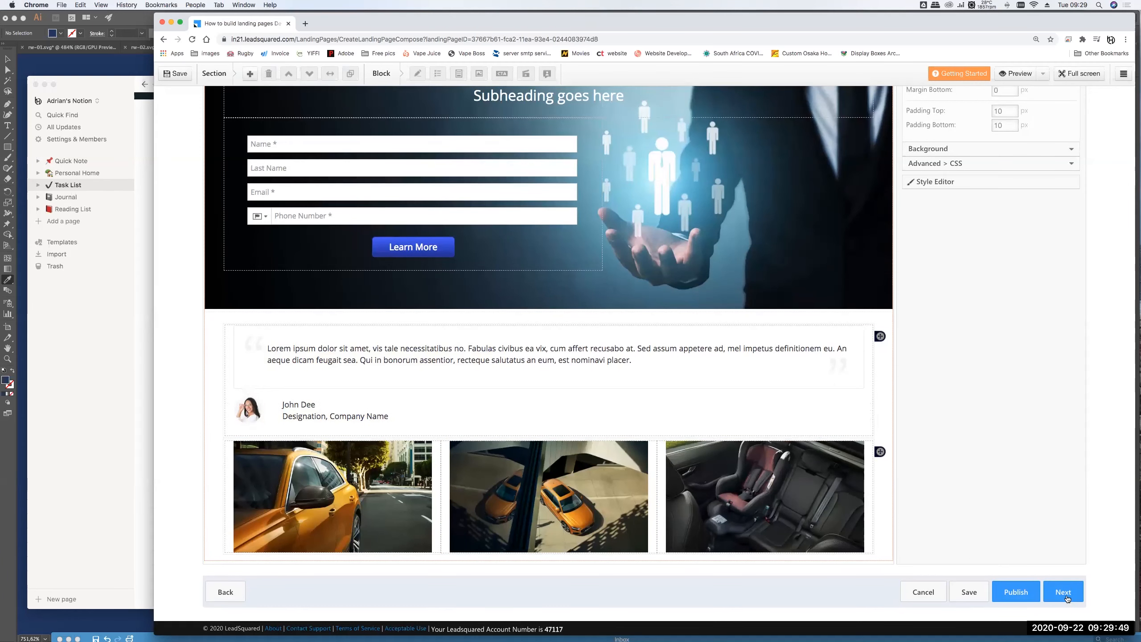
- Save the landing page and continue to the Actions step
click(1065, 592)
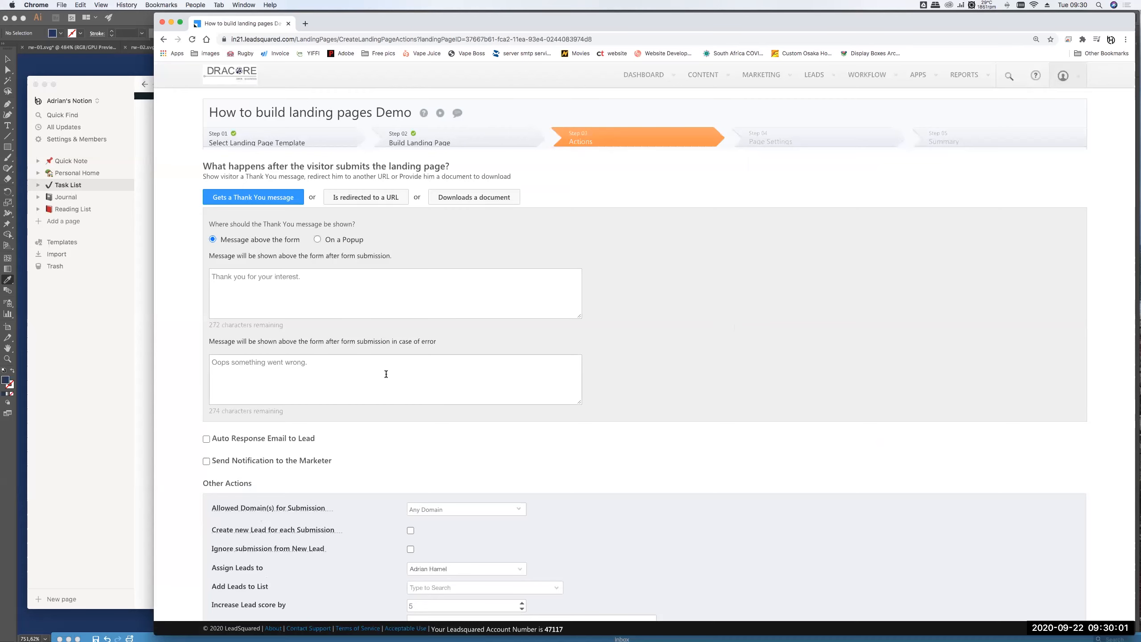
scroll(642, 359, down, 2)
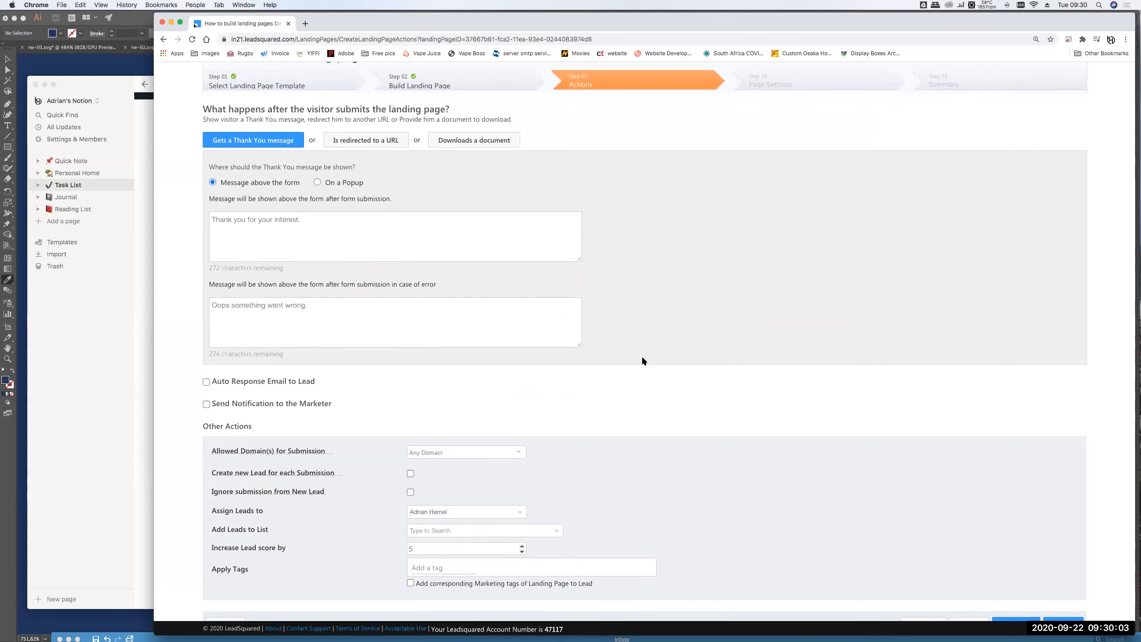
scroll(643, 359, up, 2)
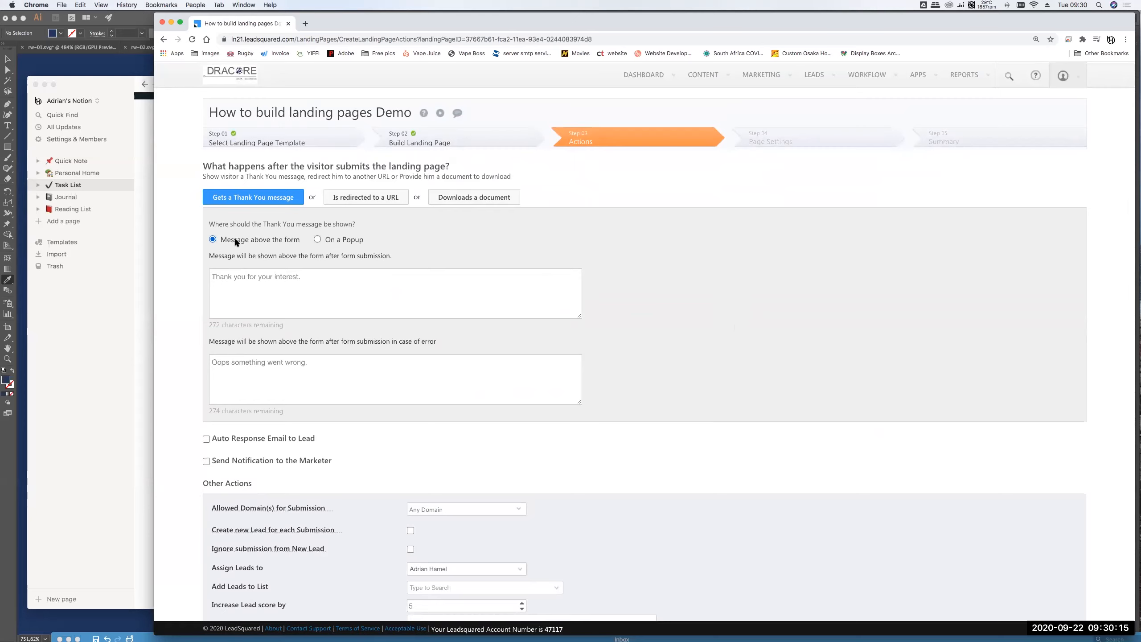
- Set the thank-you message to display On a Popup after form submission
click(308, 281)
mouse_move(214, 277)
mouse_down()
mouse_move(311, 277)
mouse_move(202, 269)
mouse_up()
click(310, 276)
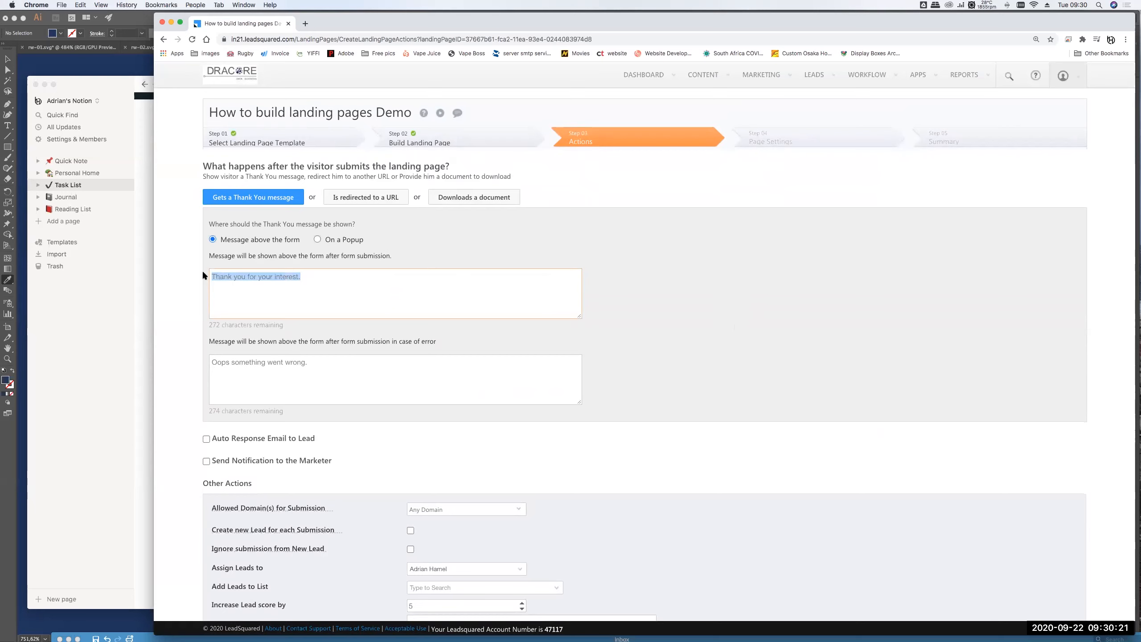
click(309, 276)
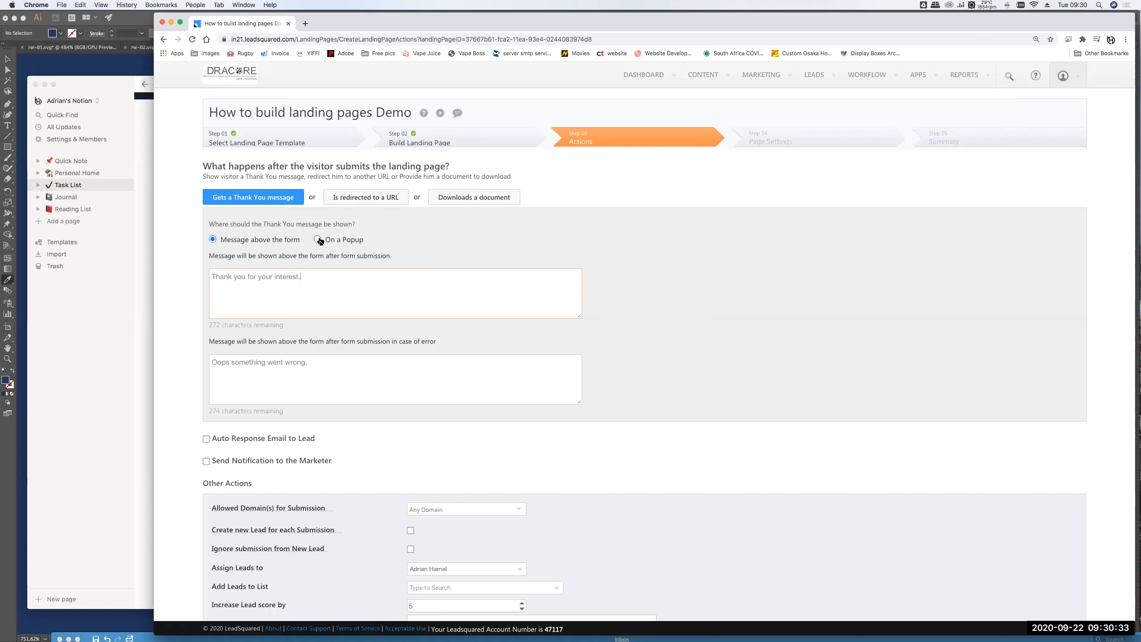
click(319, 241)
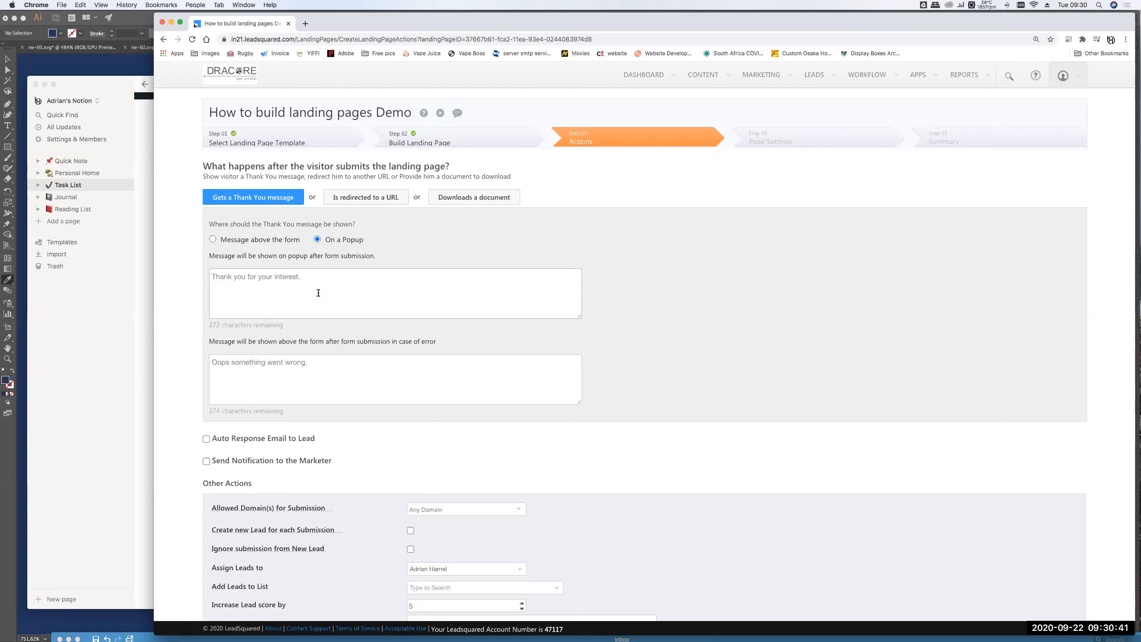
mouse_move(218, 276)
mouse_down()
mouse_move(309, 276)
mouse_move(212, 276)
mouse_up()
click(220, 284)
- Switch the after-submission action to 'Is redirected to a URL'
click(362, 200)
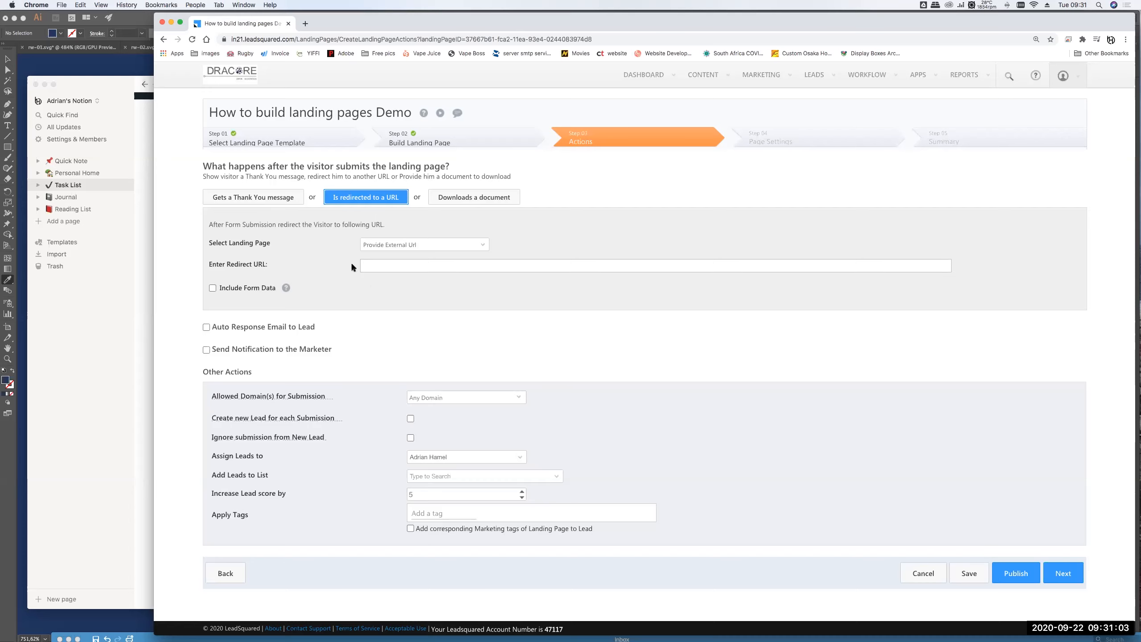
- Load leadsquared.co.za in a new tab, select its address, then return to the landing-page tab
click(373, 268)
click(305, 24)
text(leadsquared.co.za)
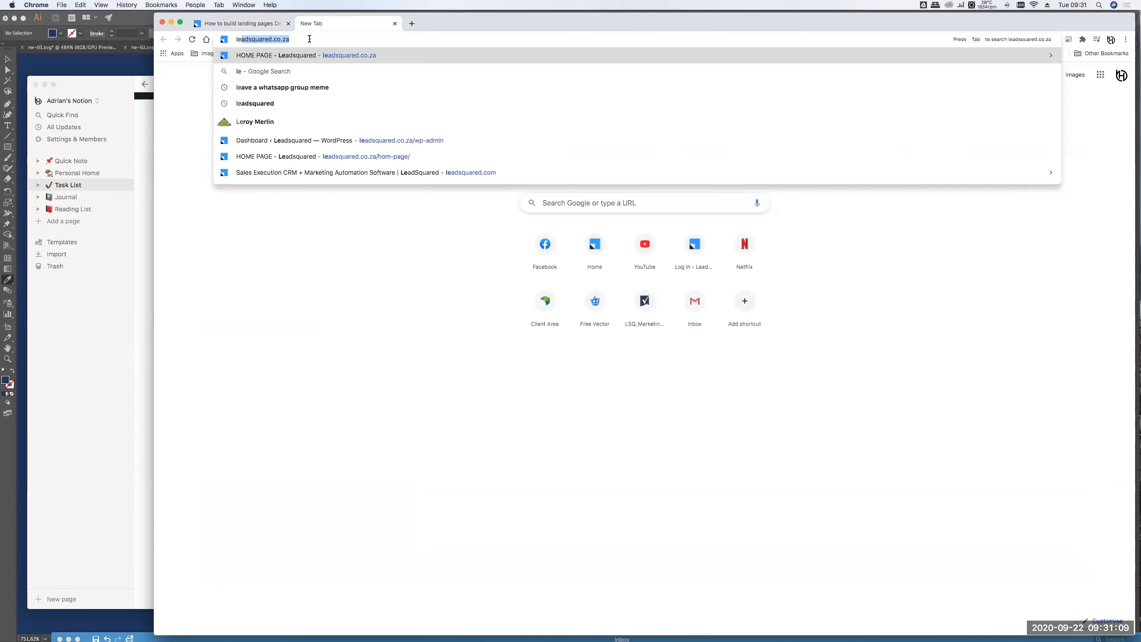
key(Return)
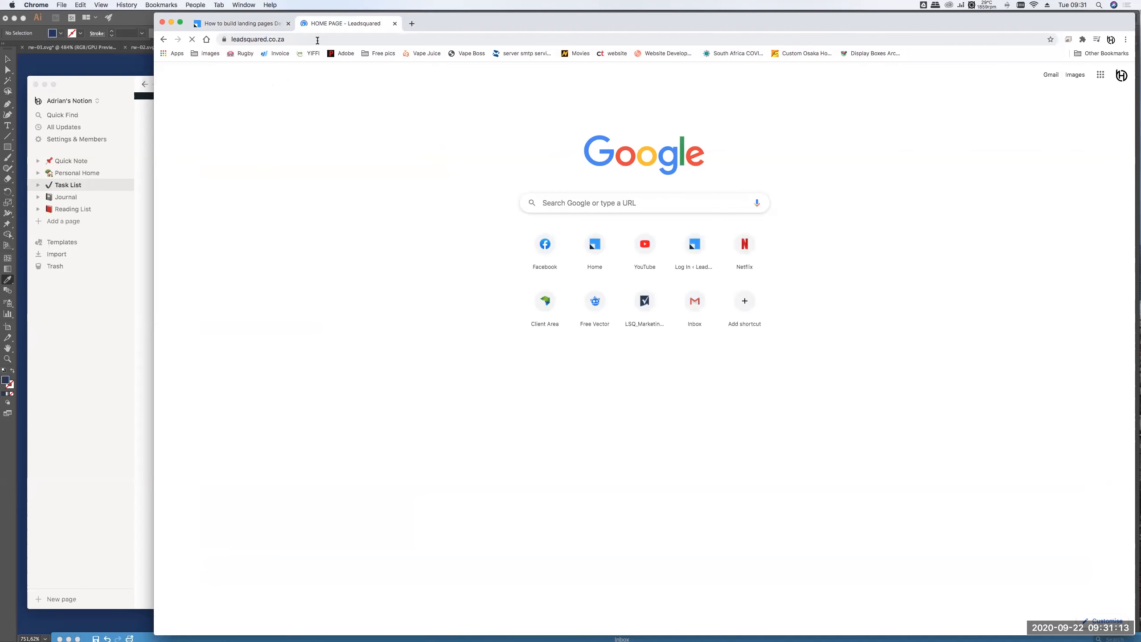
click(317, 39)
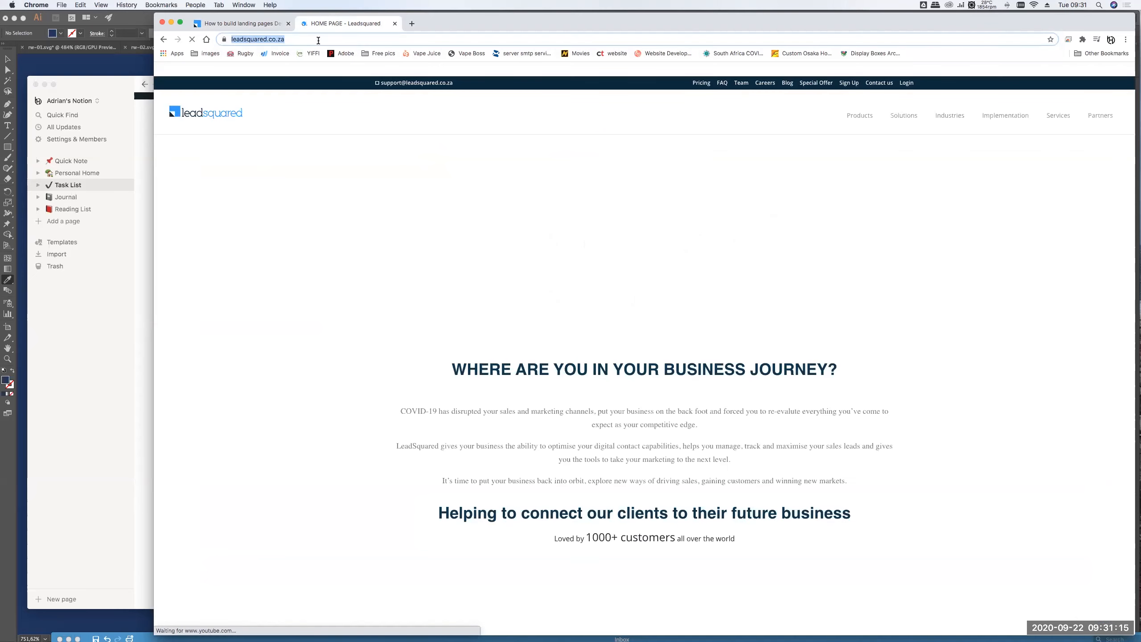
click(263, 24)
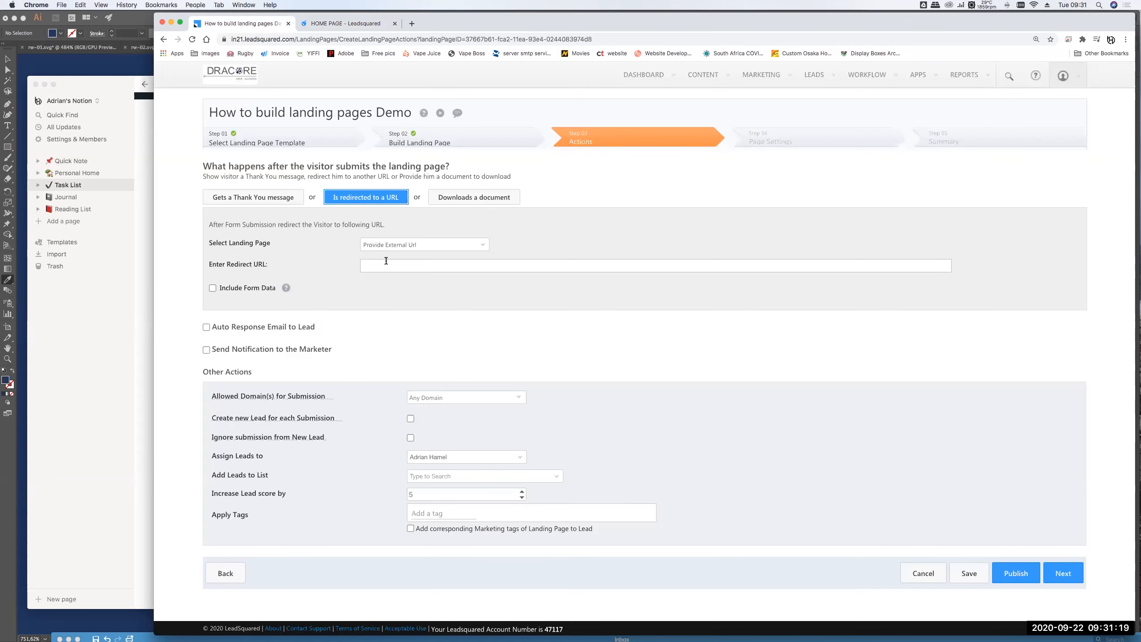
click(458, 265)
click(505, 292)
click(398, 318)
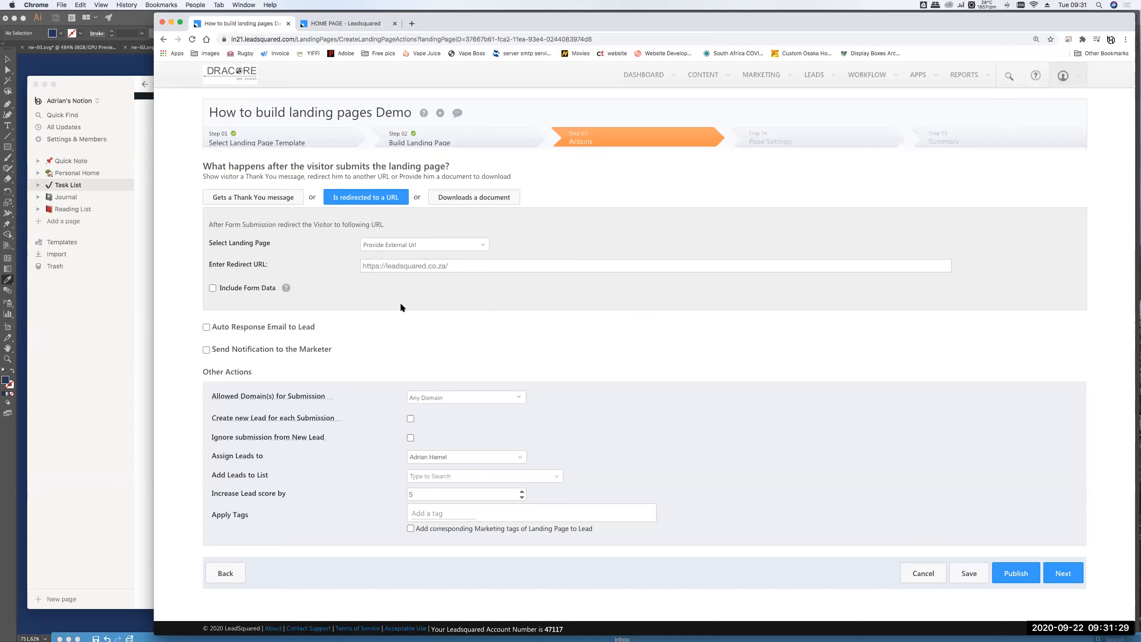
click(487, 202)
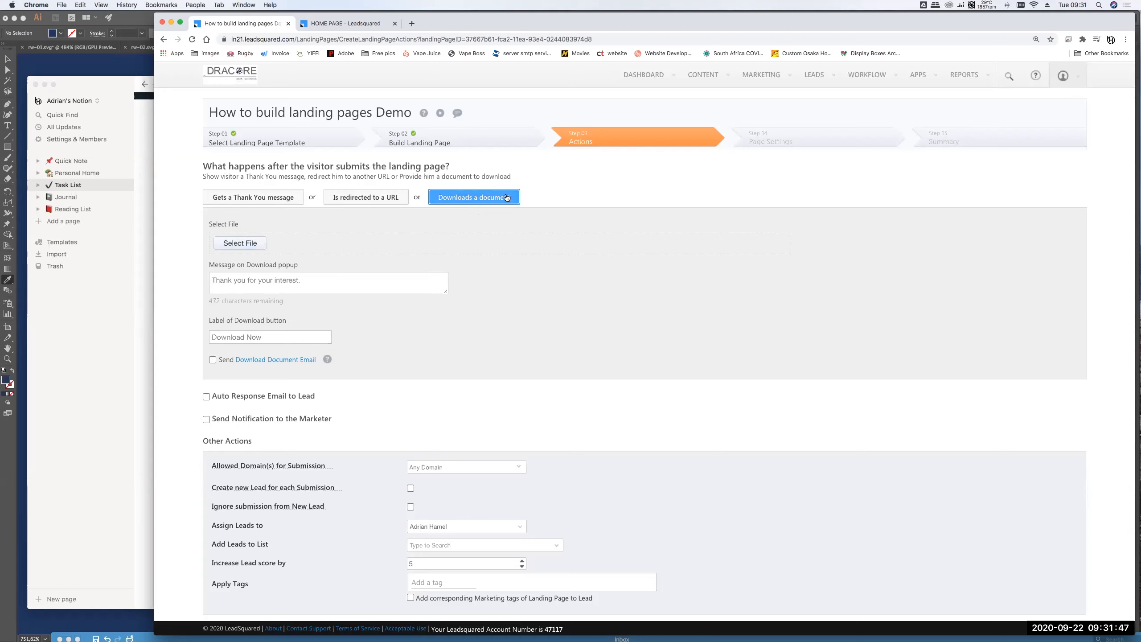
- Open Select File, cancel the document browser, and return to 'Is redirected to a URL'
click(241, 244)
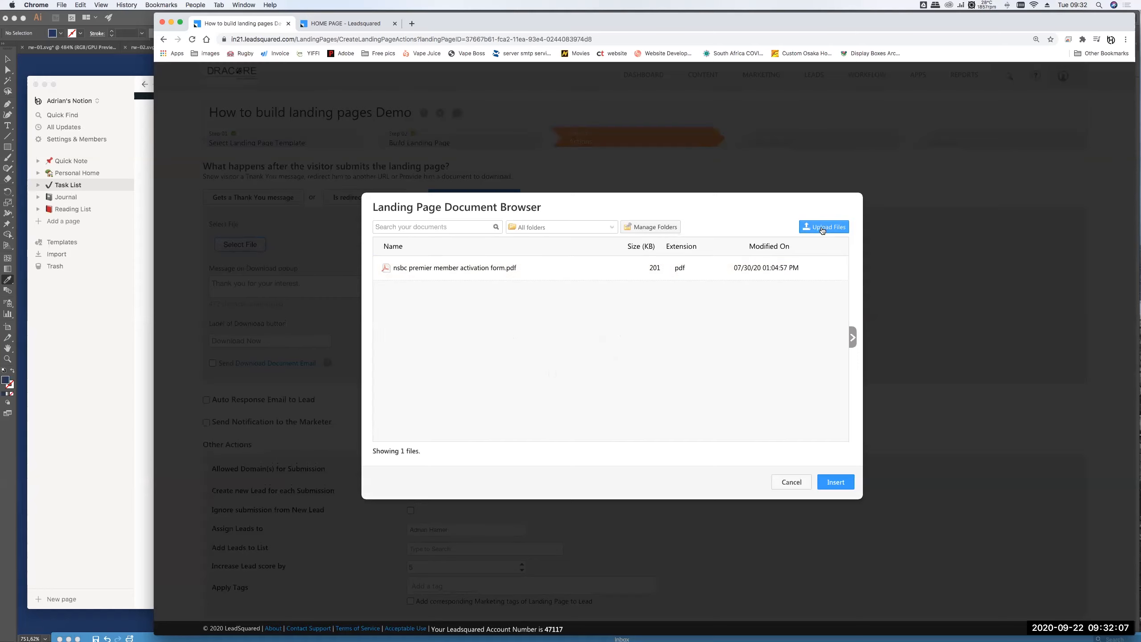
click(794, 481)
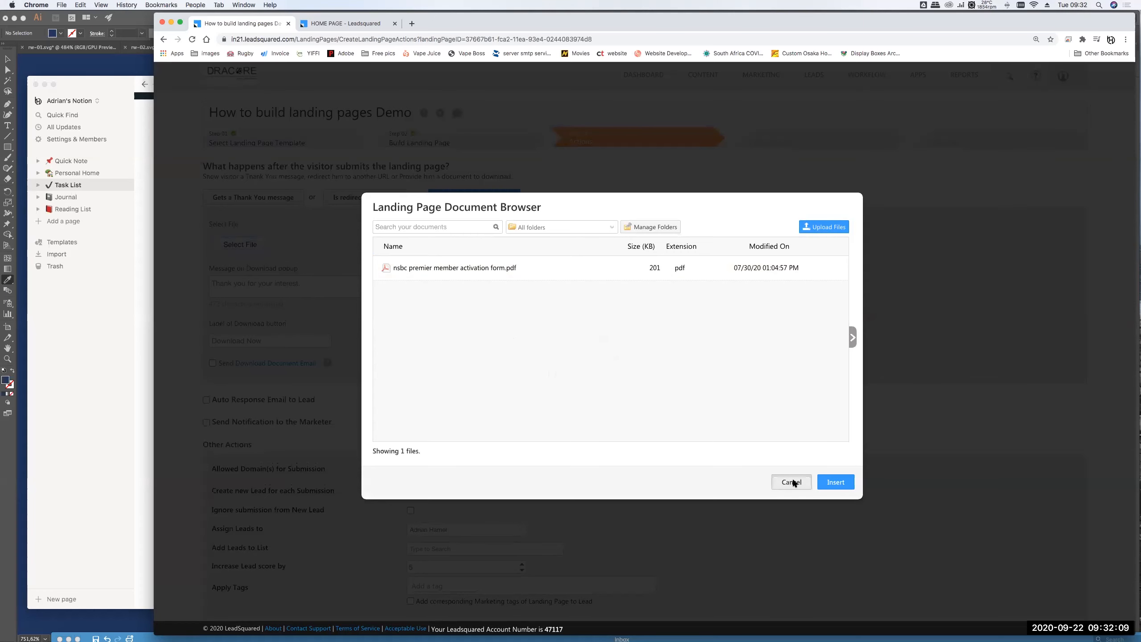
click(358, 200)
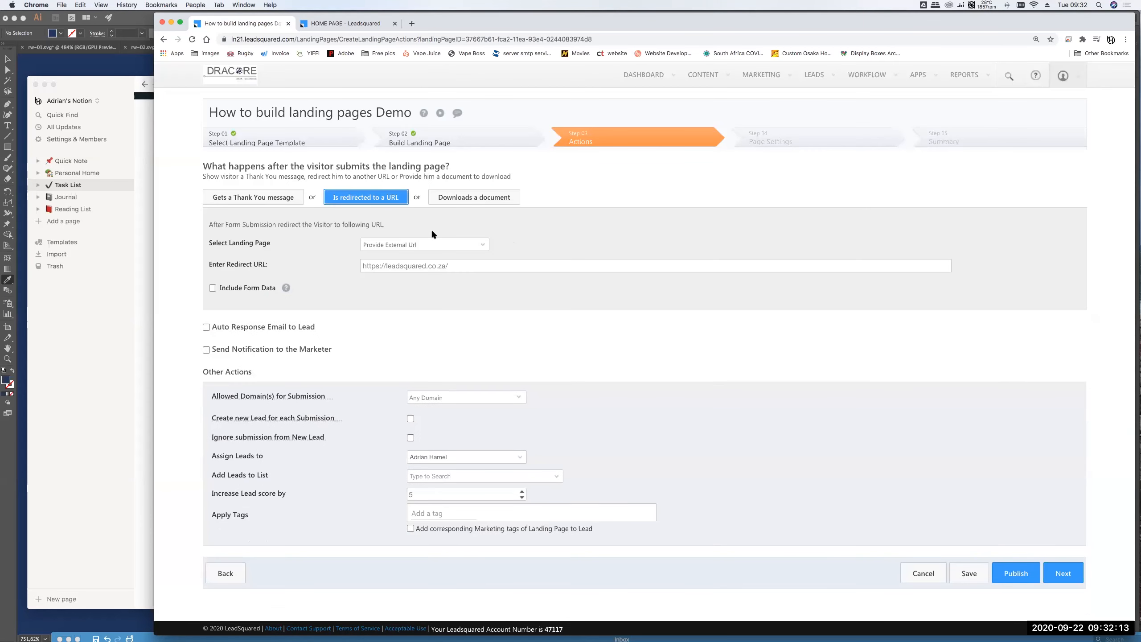
click(460, 266)
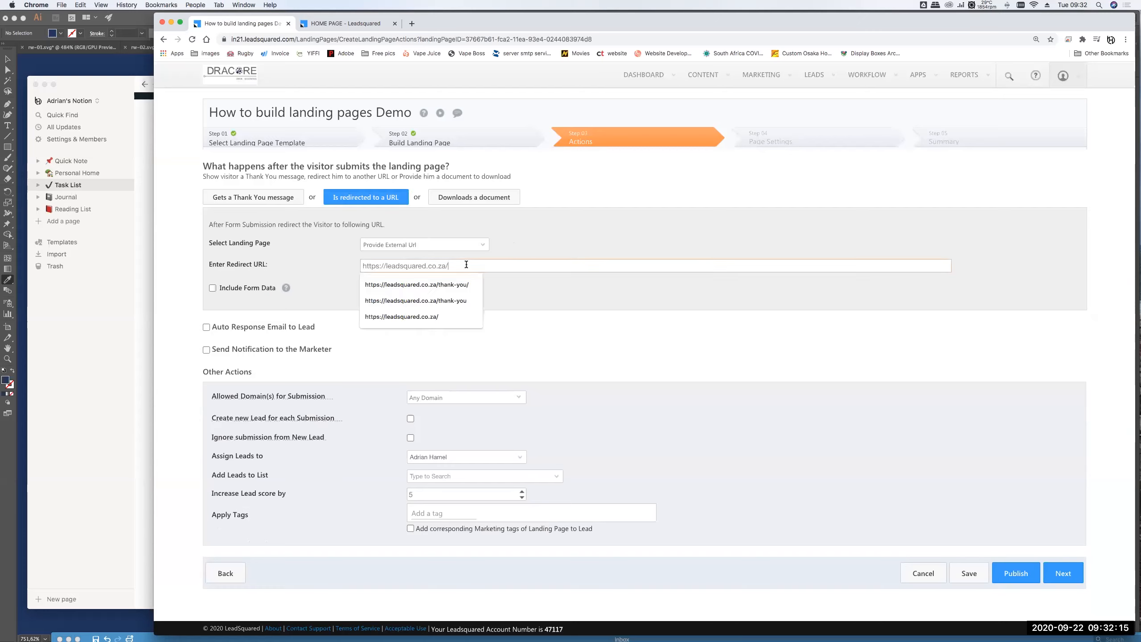
click(454, 287)
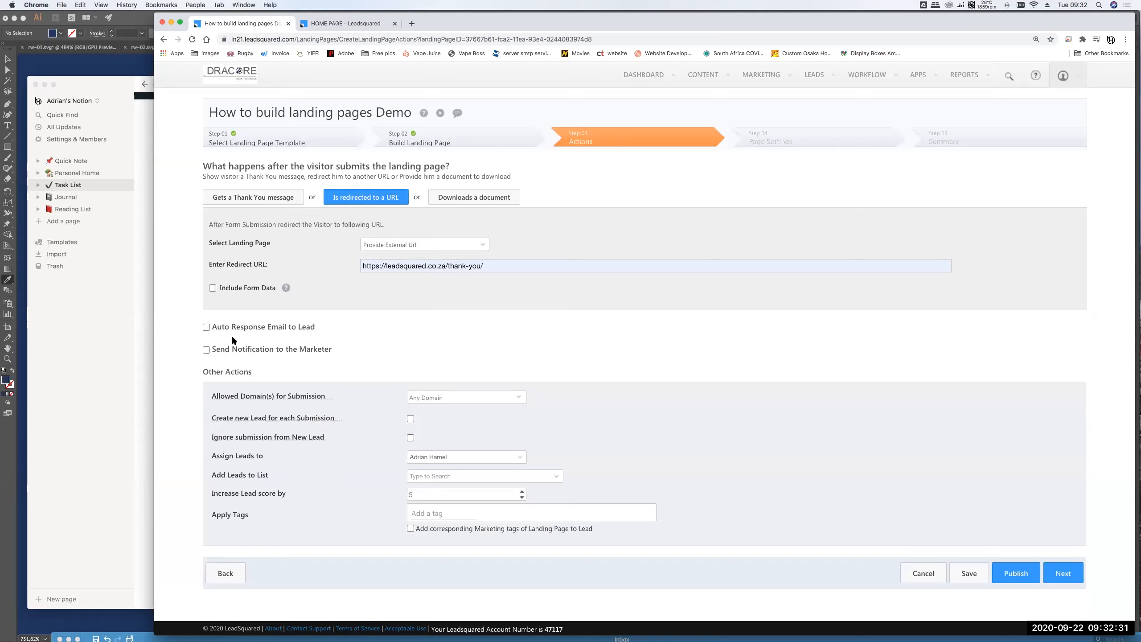
click(207, 328)
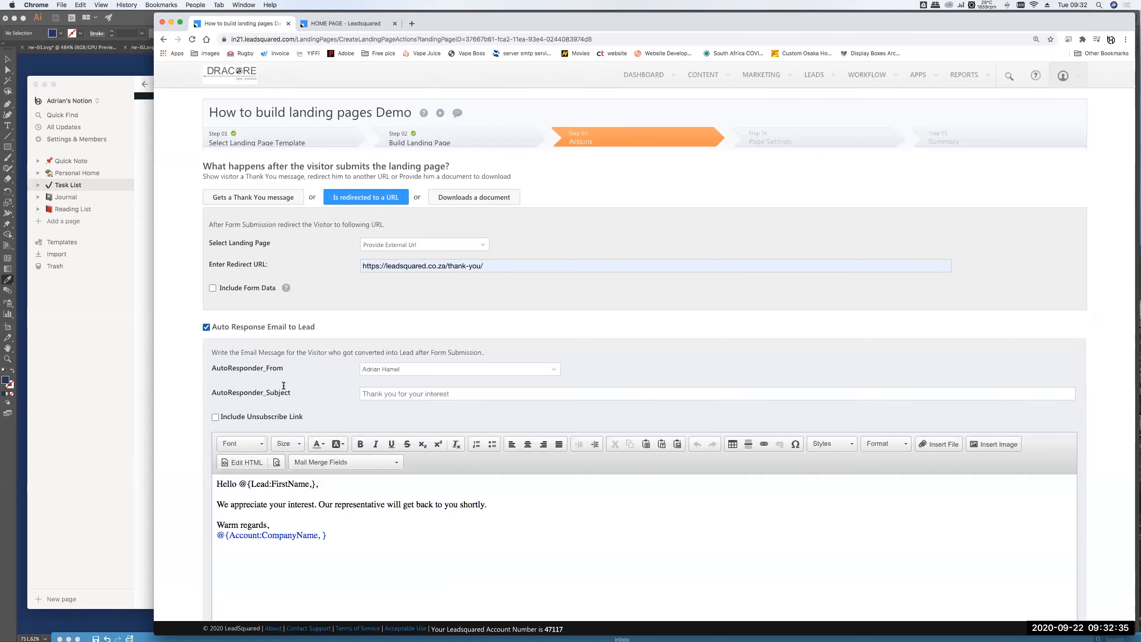
scroll(283, 388, down, 3)
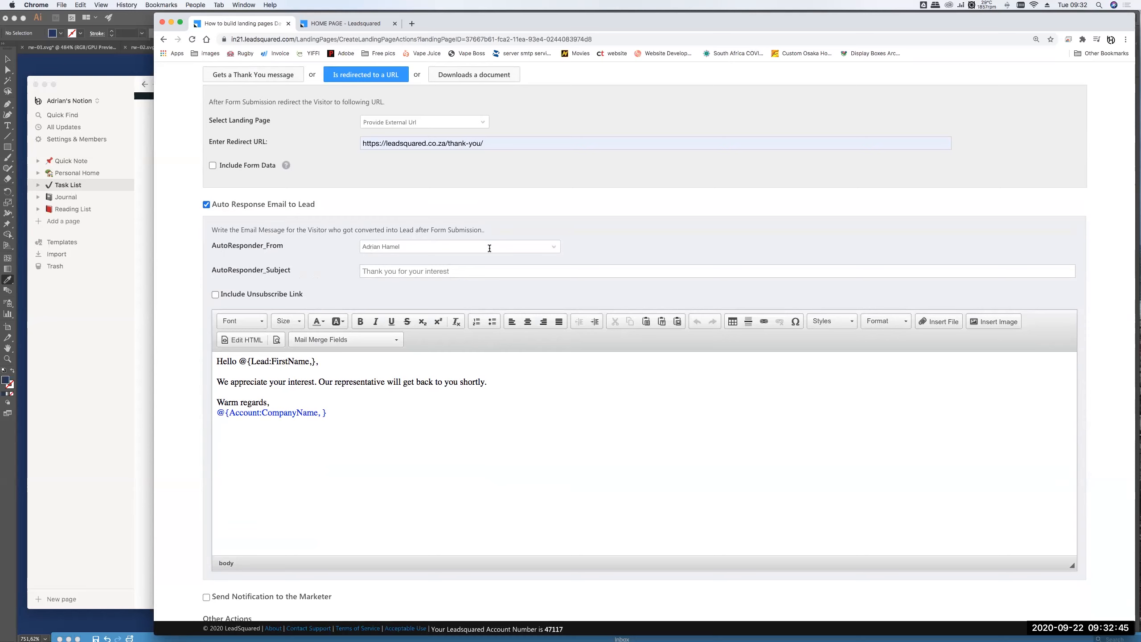
click(555, 247)
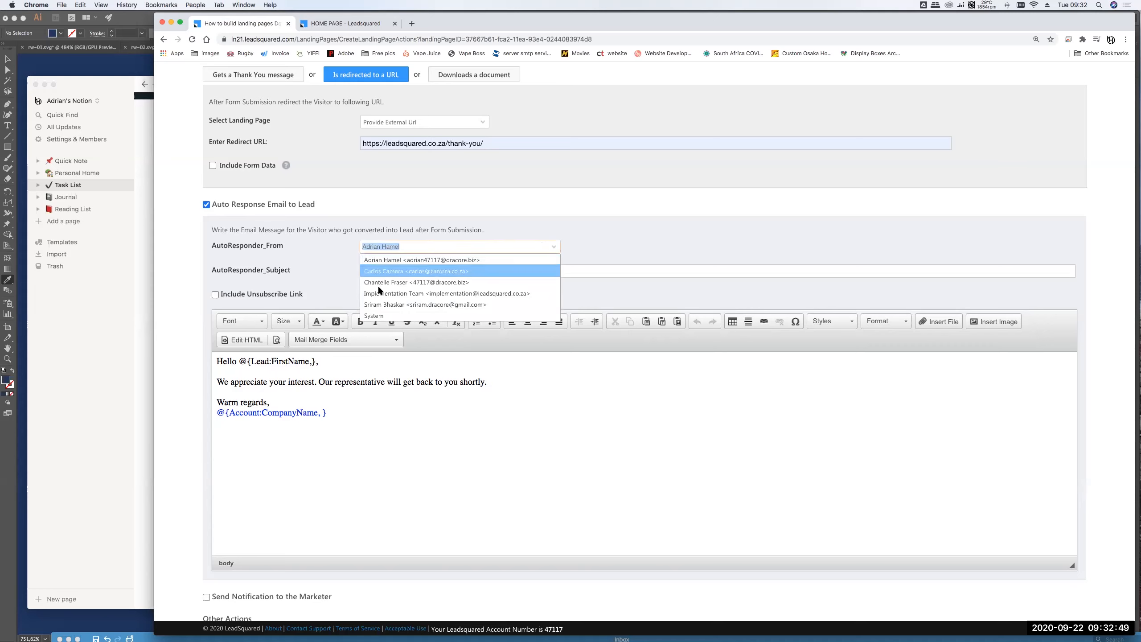
click(300, 257)
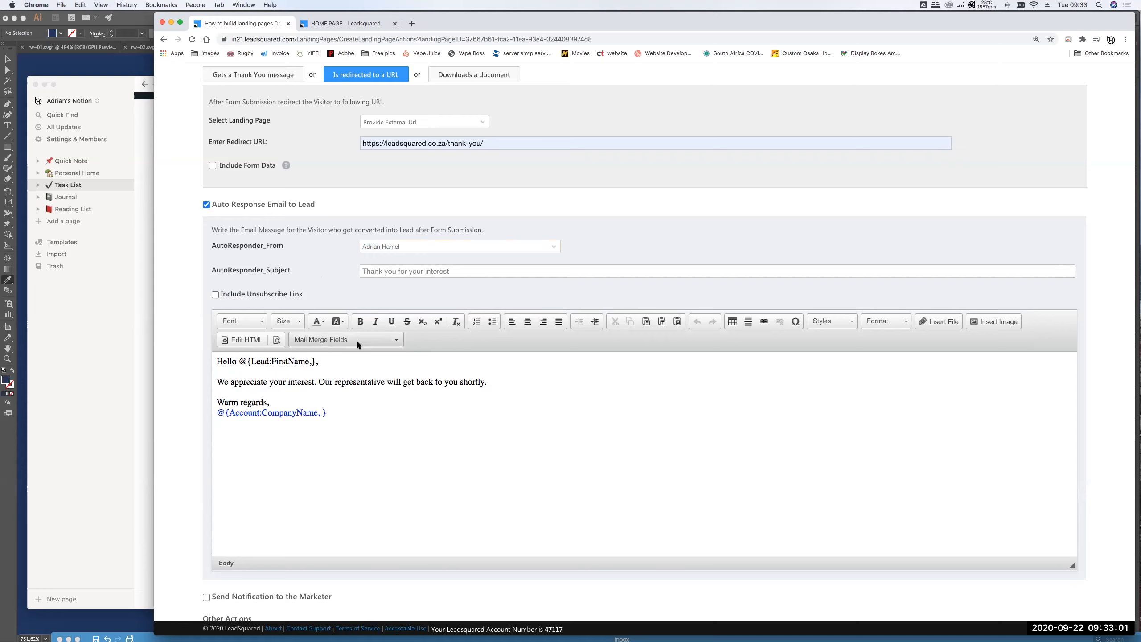
drag(319, 362, 240, 363)
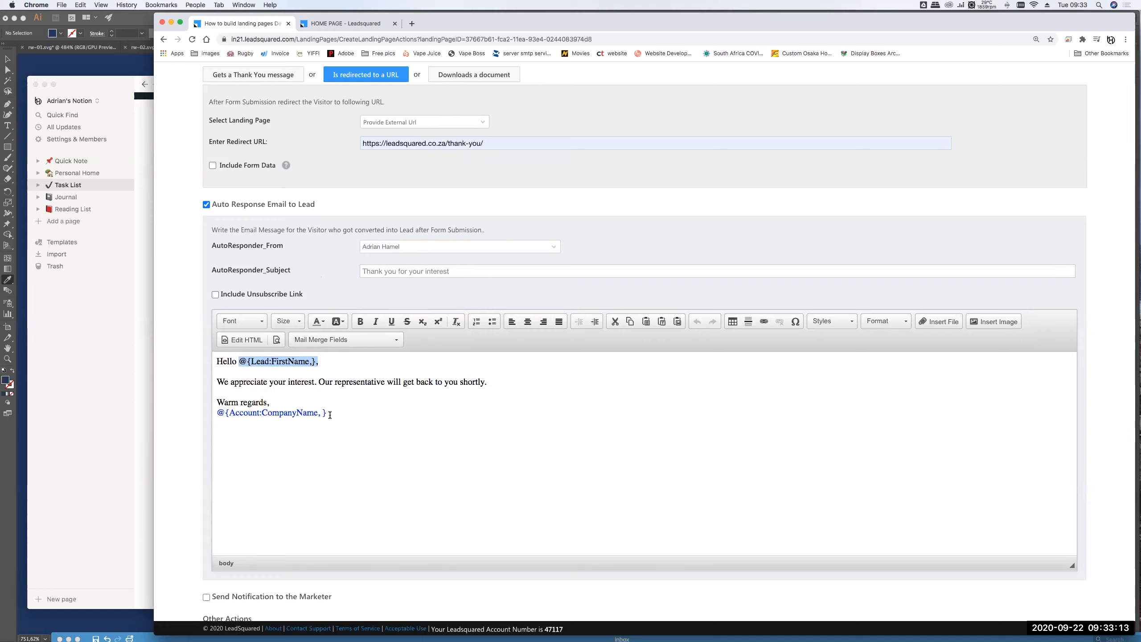
click(425, 433)
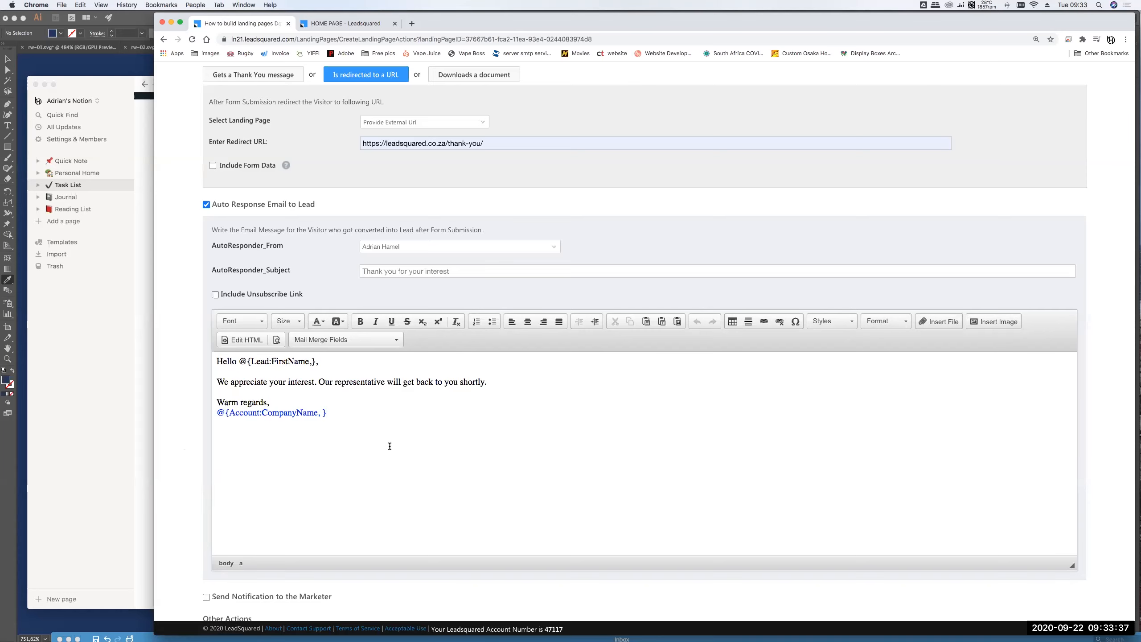
click(205, 204)
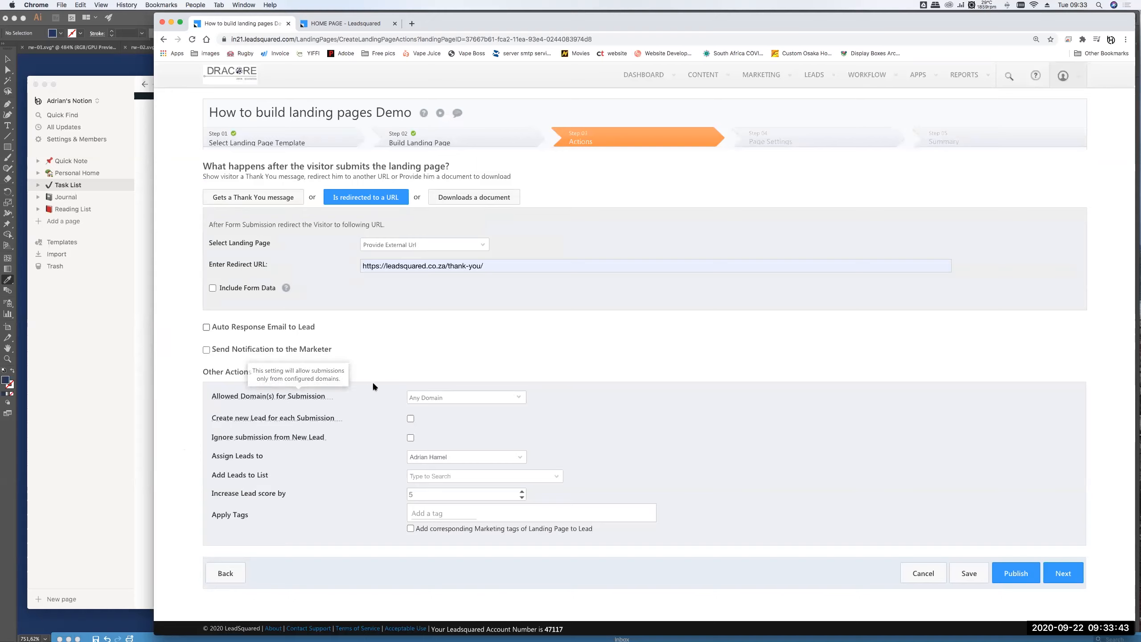
click(206, 351)
click(207, 349)
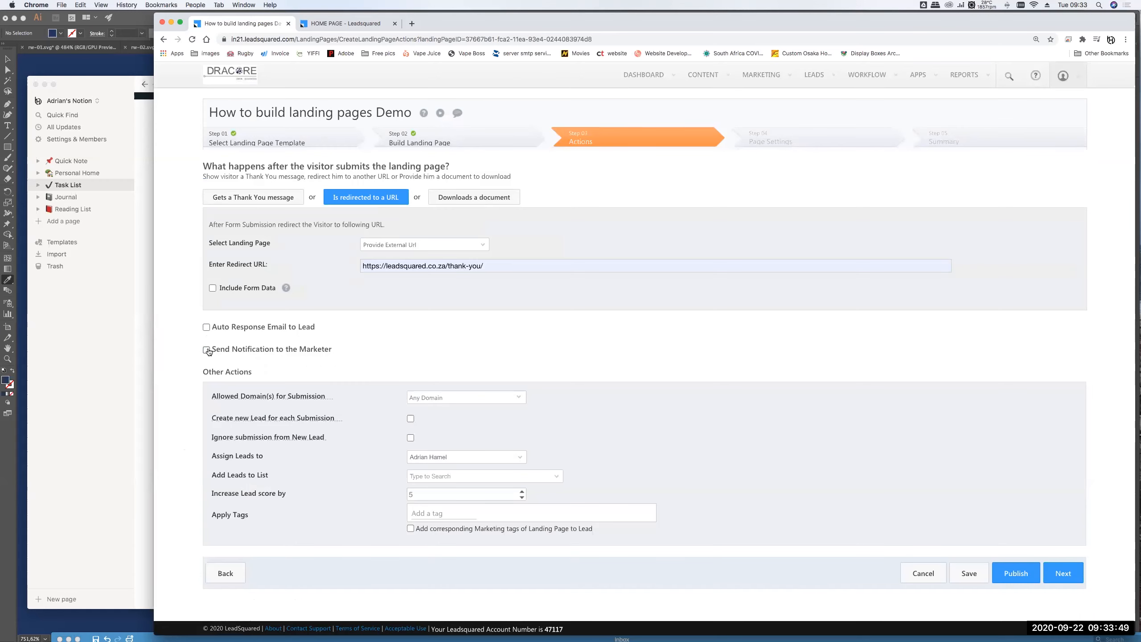
click(206, 350)
scroll(307, 298, down, 3)
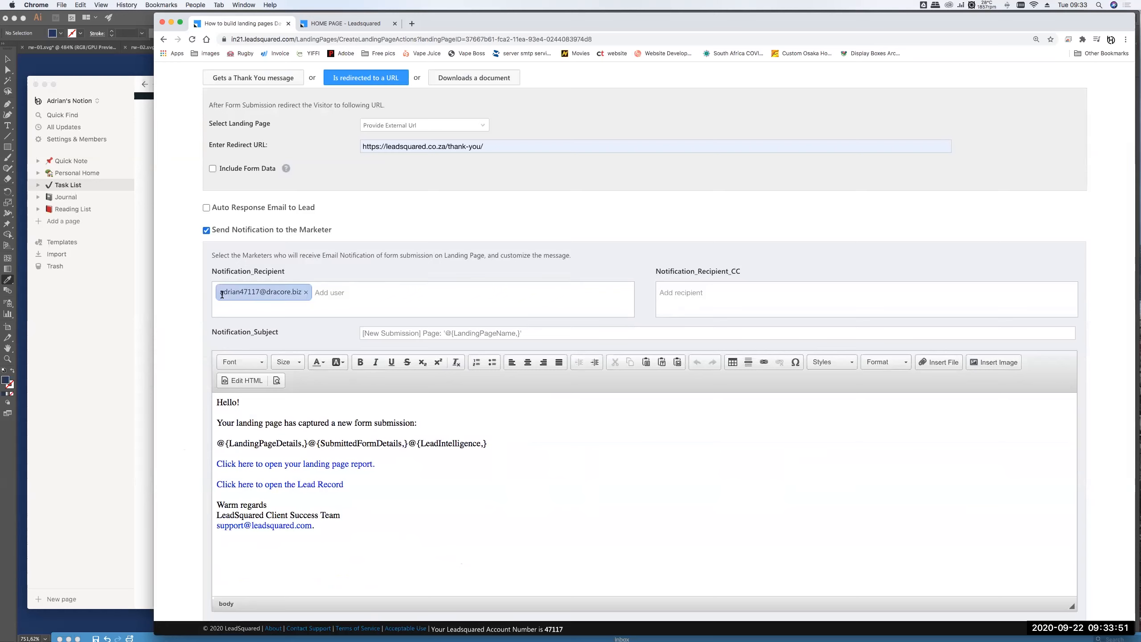
click(327, 292)
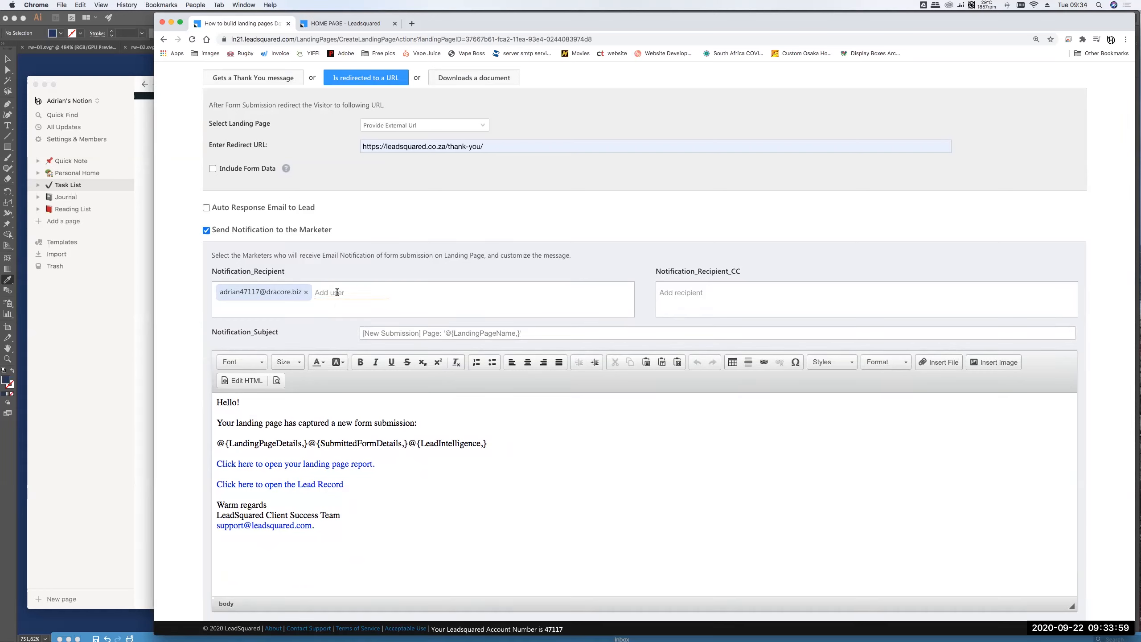
text(cha)
scroll(525, 462, down, 2)
scroll(526, 463, up, 2)
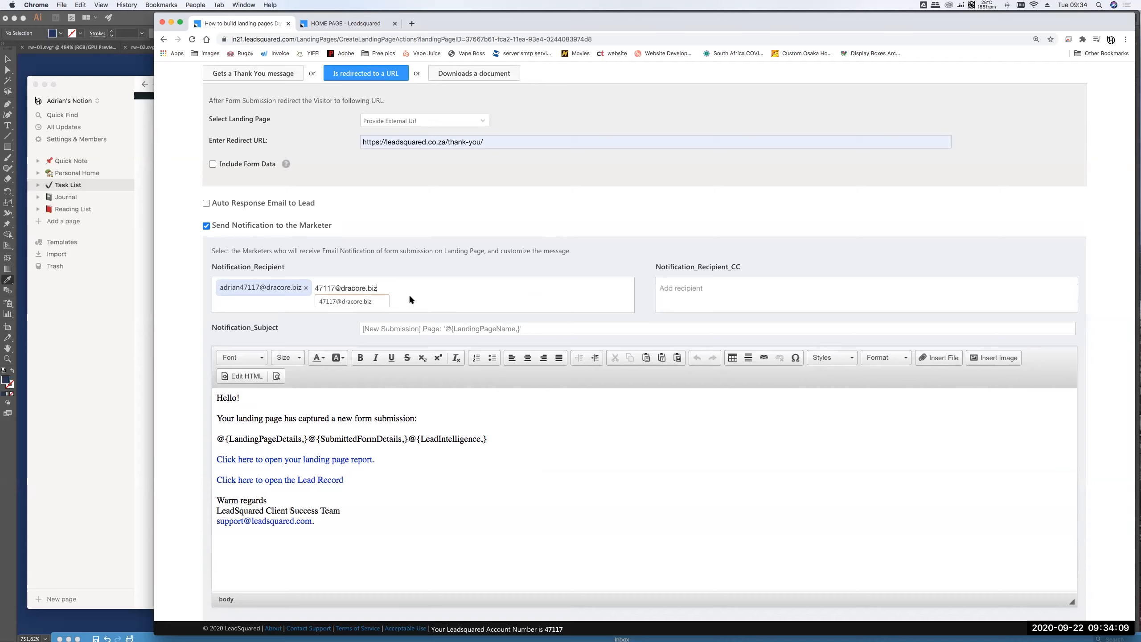
click(468, 435)
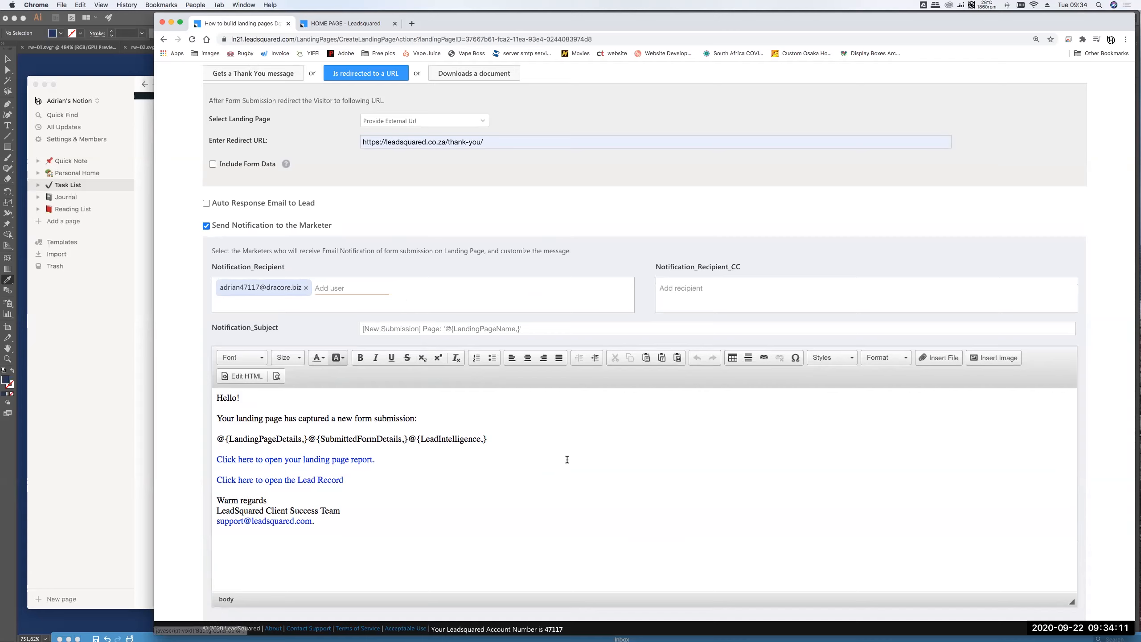
click(399, 465)
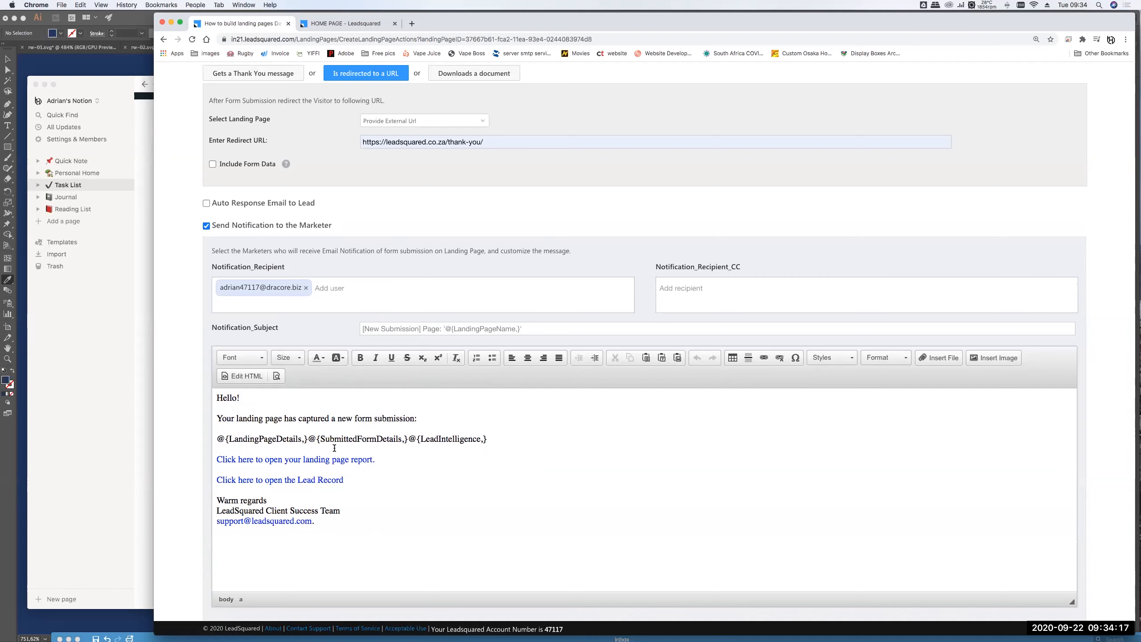
scroll(426, 458, down, 2)
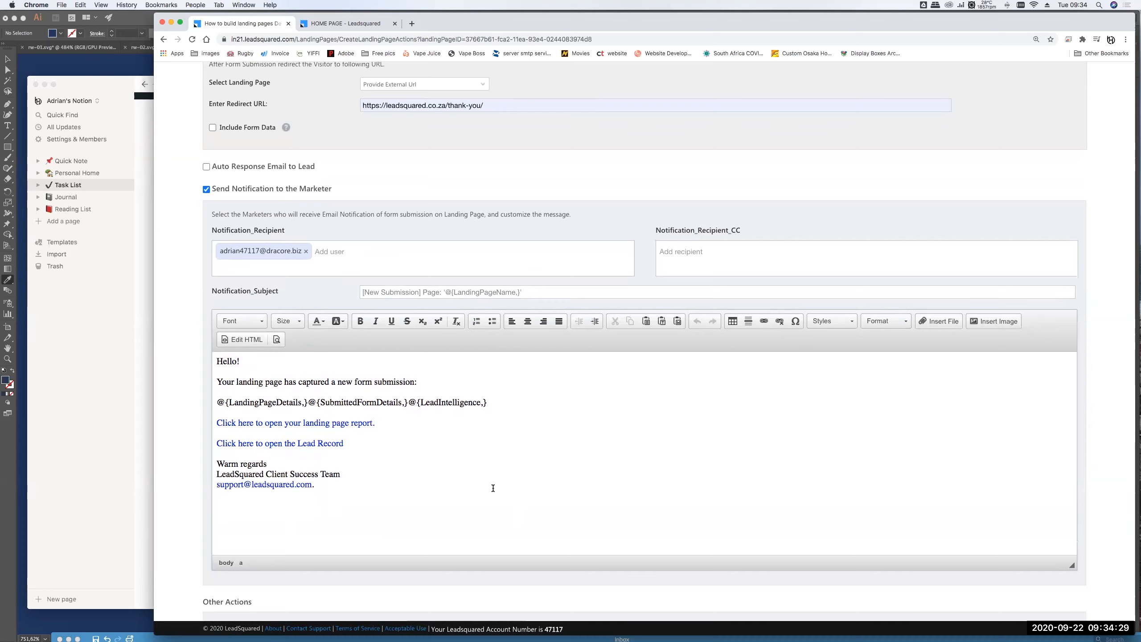
scroll(385, 423, down, 5)
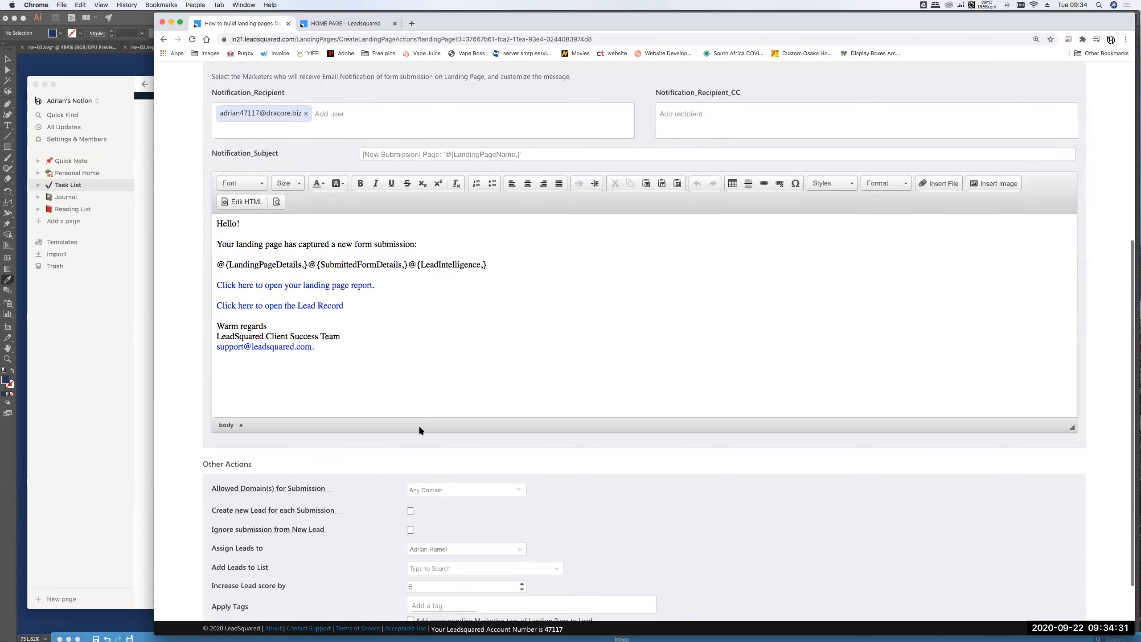
scroll(419, 425, up, 2)
click(207, 116)
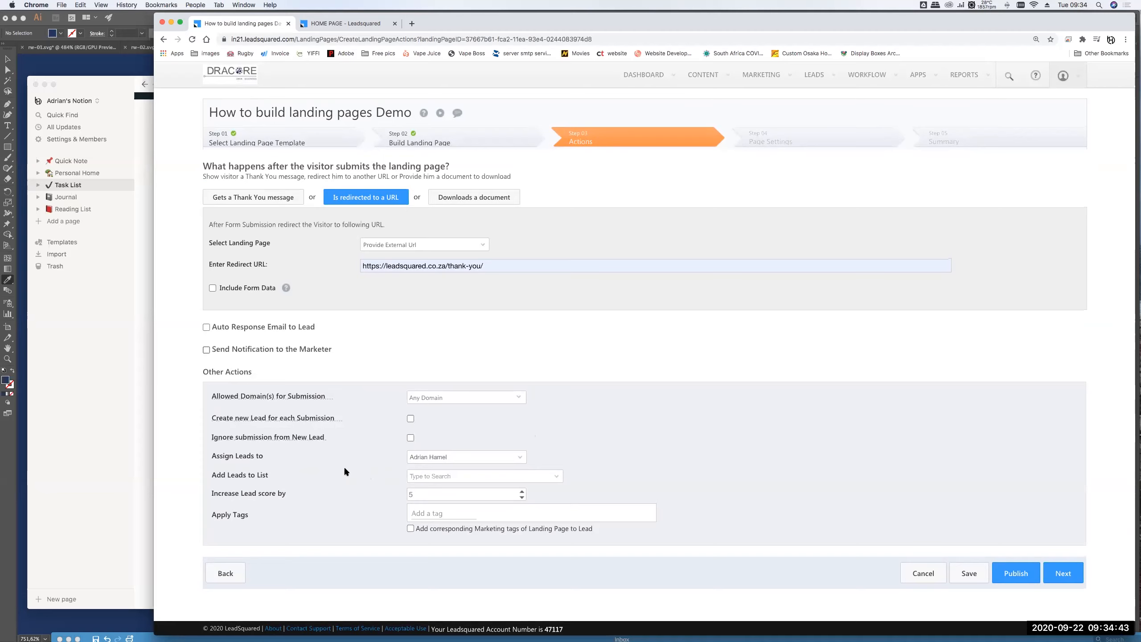
- Assign submitting leads to a new list named and described 'Landing Page Webinar'
drag(219, 456, 266, 456)
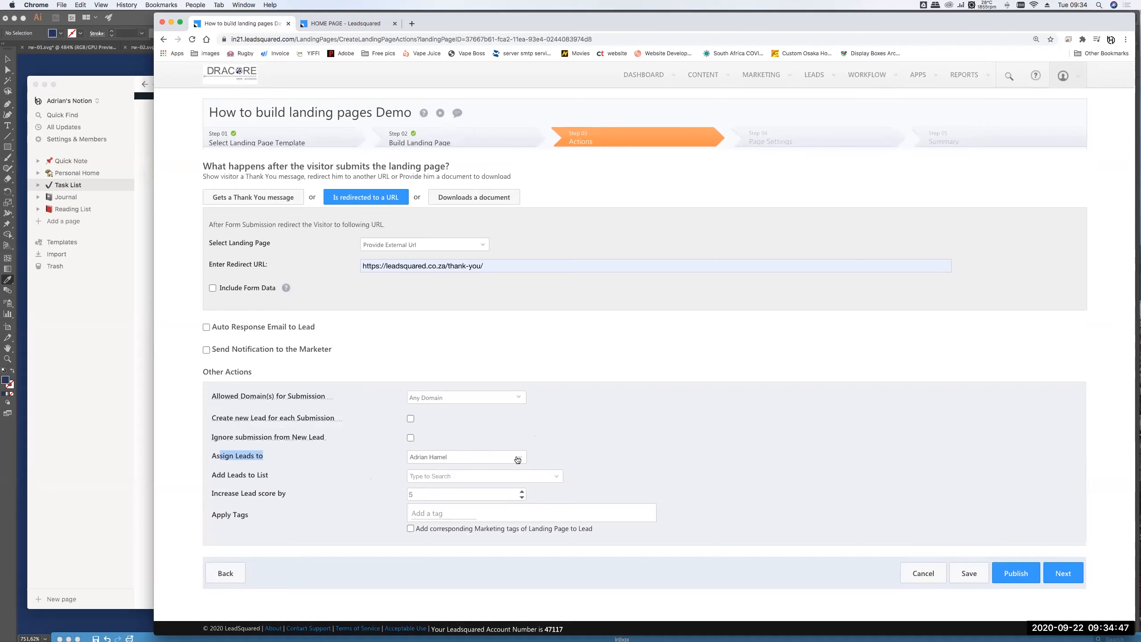
click(446, 475)
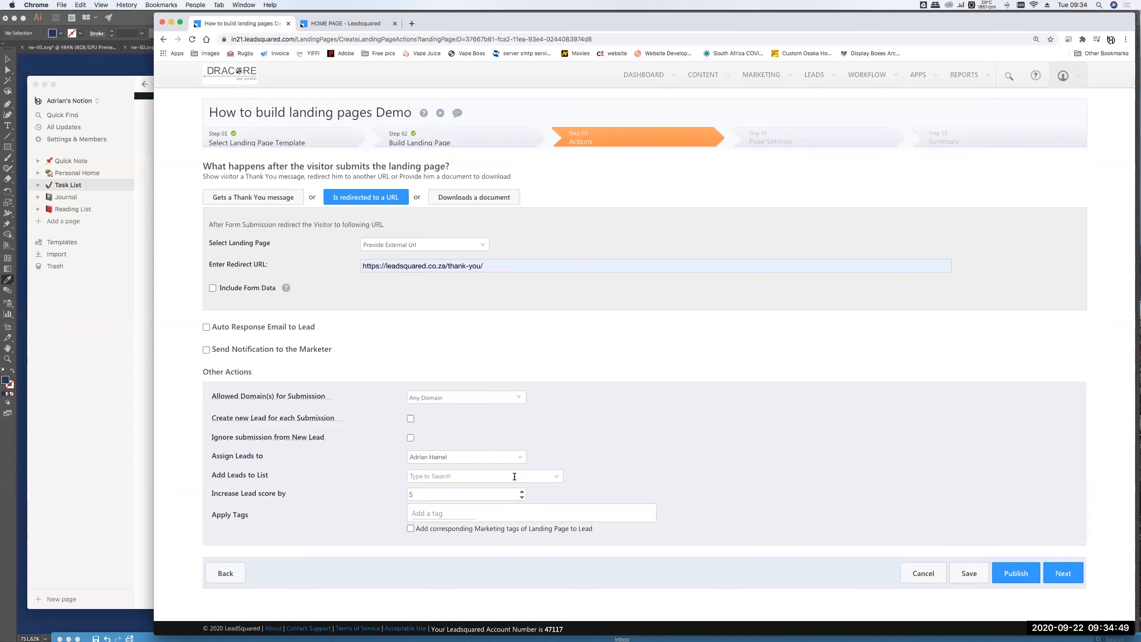
click(559, 478)
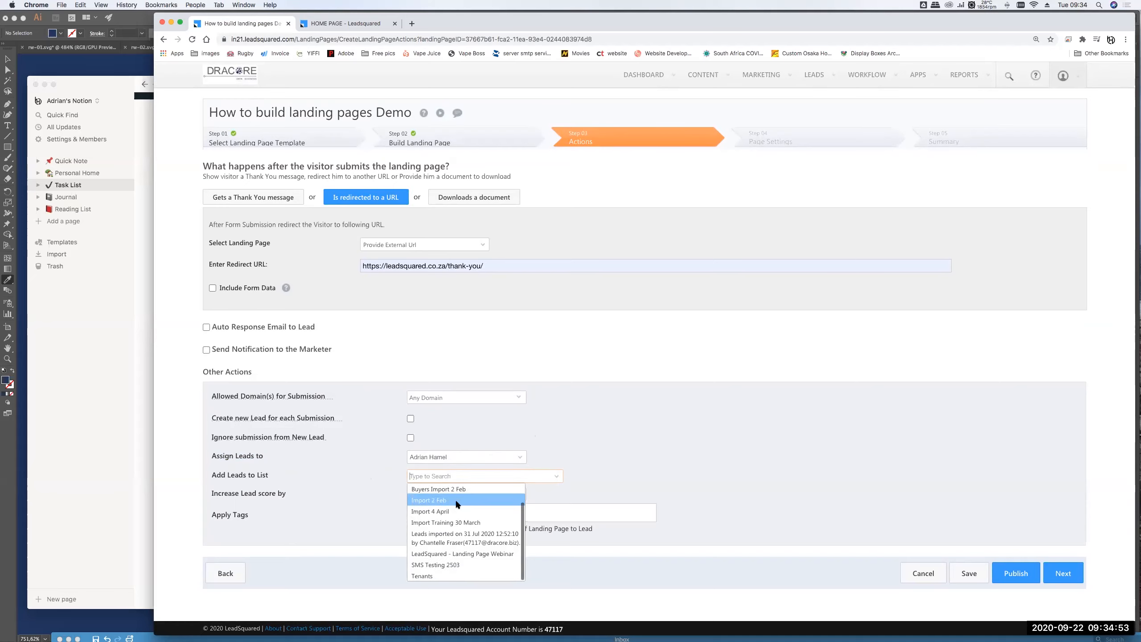
scroll(456, 564, up, 2)
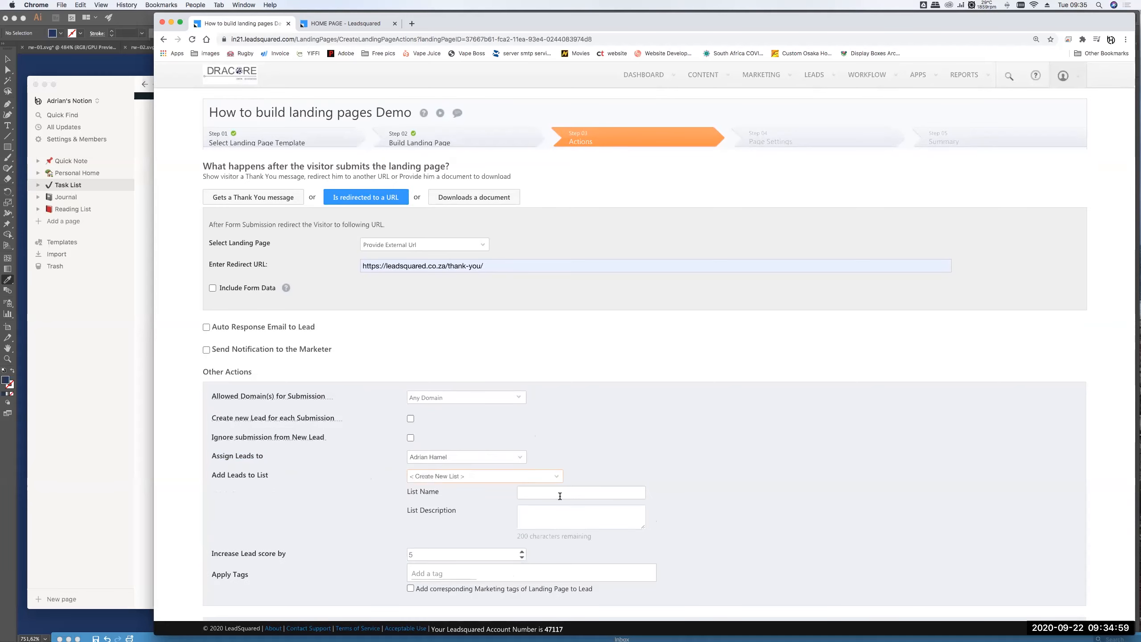
click(562, 492)
text(Webinar)
key(super+a)
text(Landing Pa)
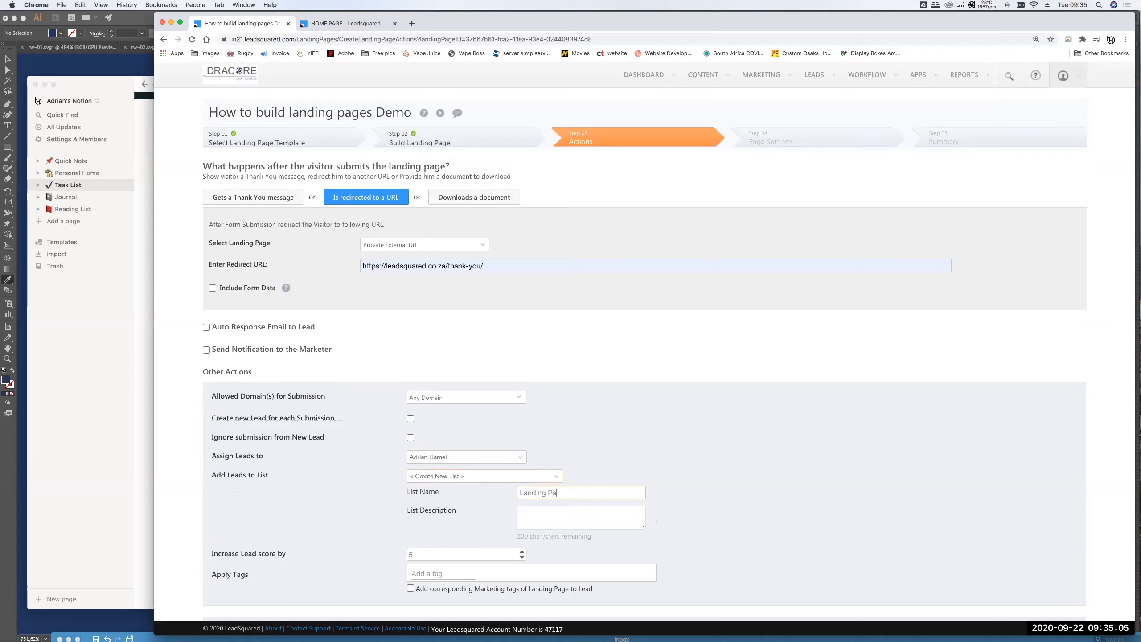
text(ge Webinar)
key(super+a)
key(super+c)
key(Tab)
key(super+v)
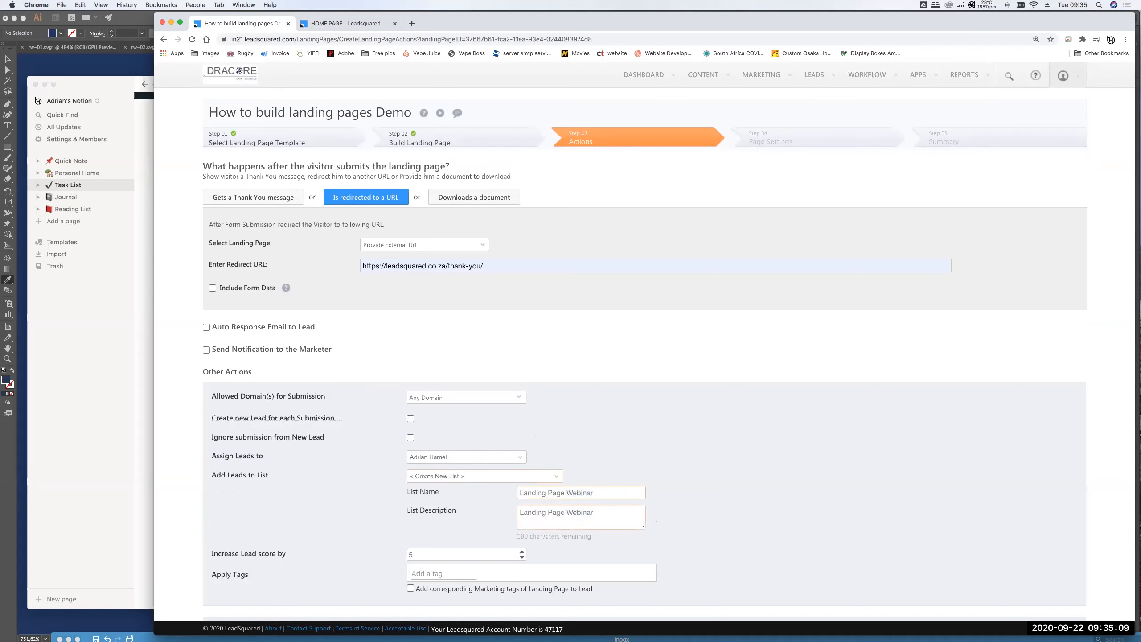
- Increase lead score by 50, create a new lead per submission, save, and continue to Page Settings
click(409, 552)
text(5)
double_click(478, 554)
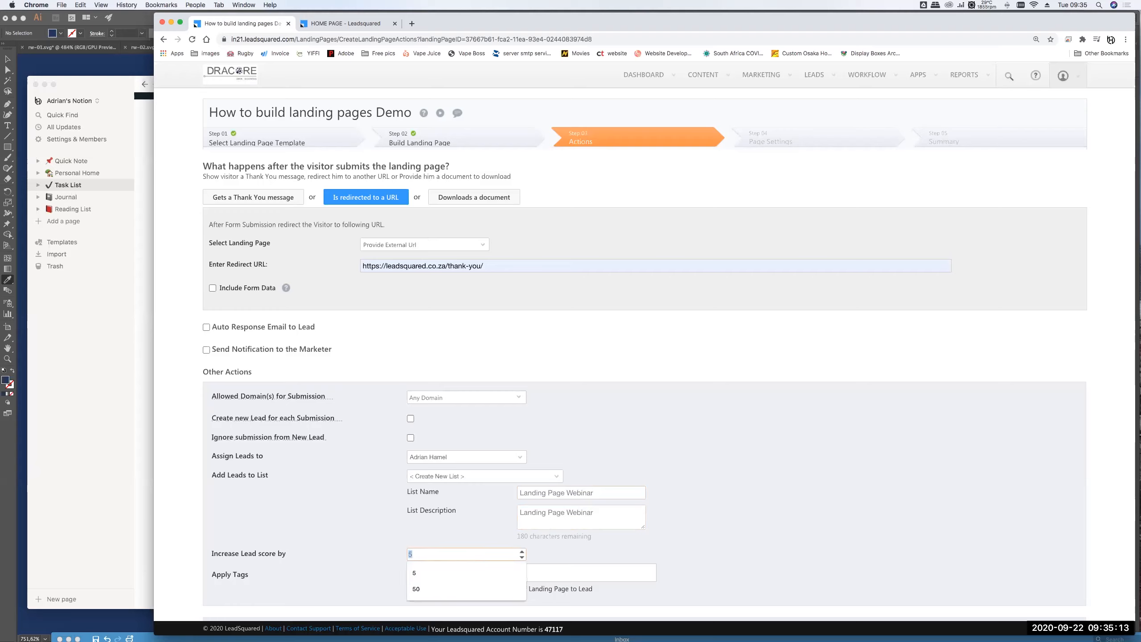
text(50)
click(421, 579)
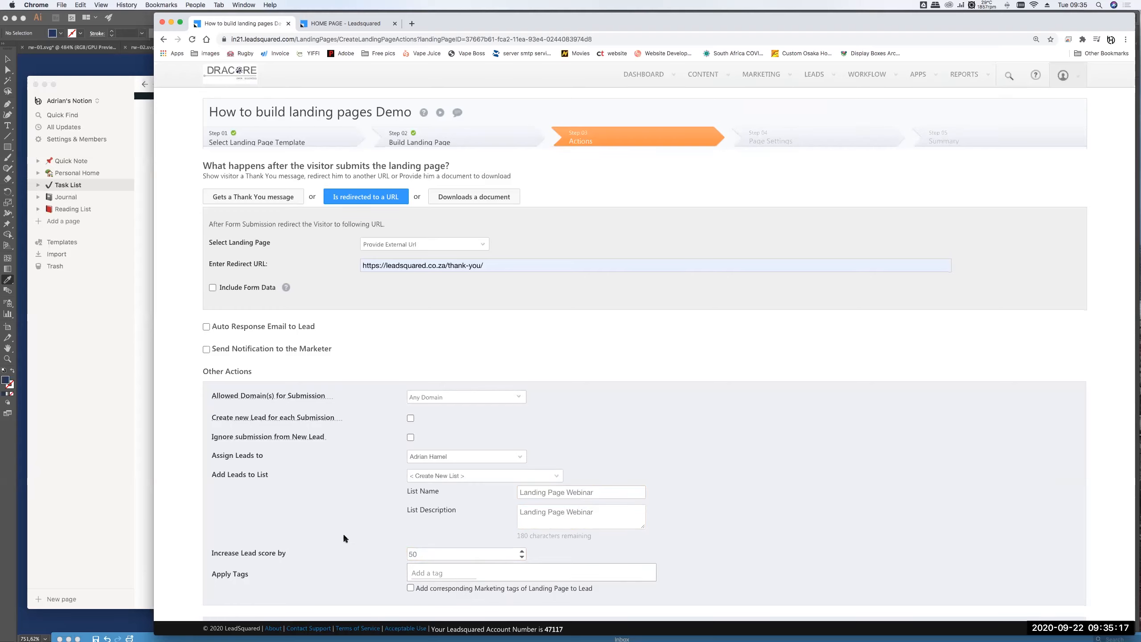
scroll(343, 532, down, 2)
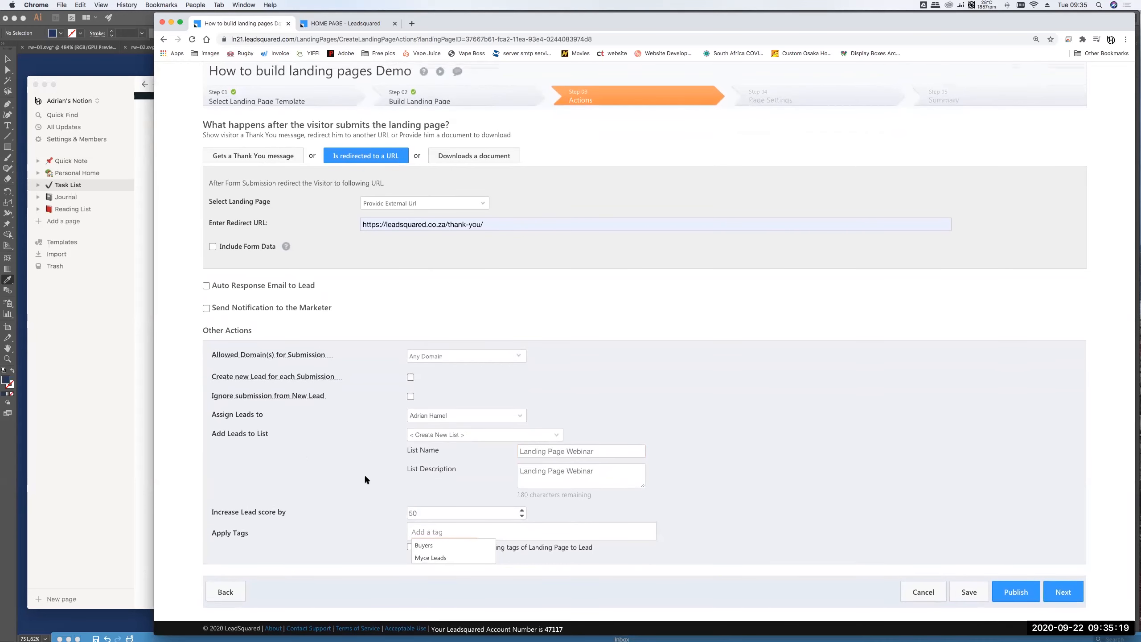
click(410, 377)
mouse_move(320, 382)
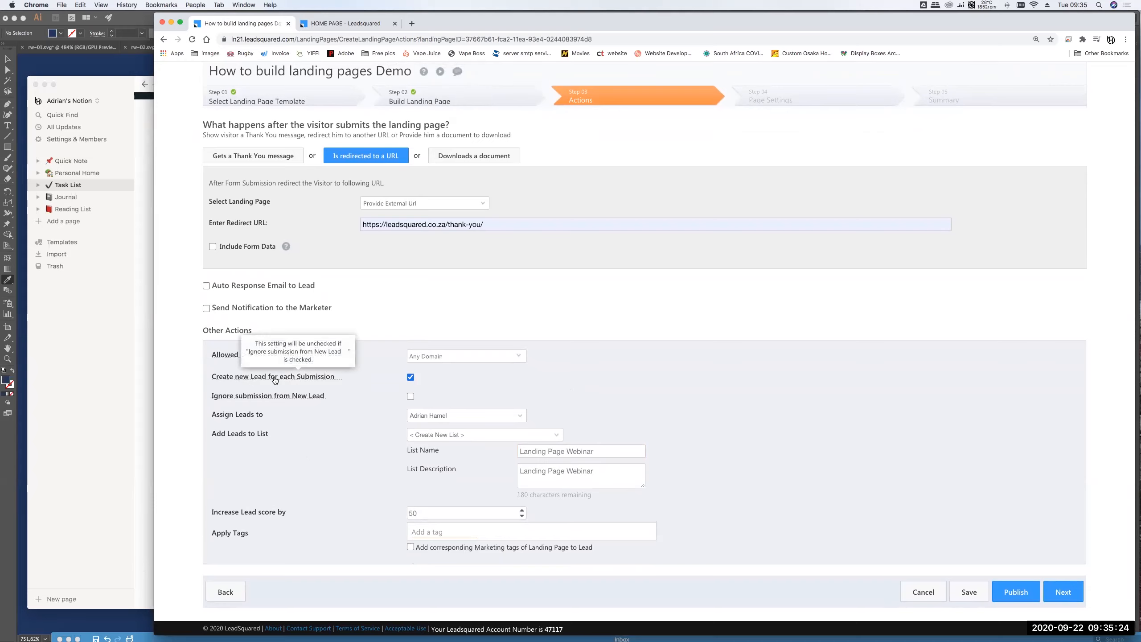
click(968, 594)
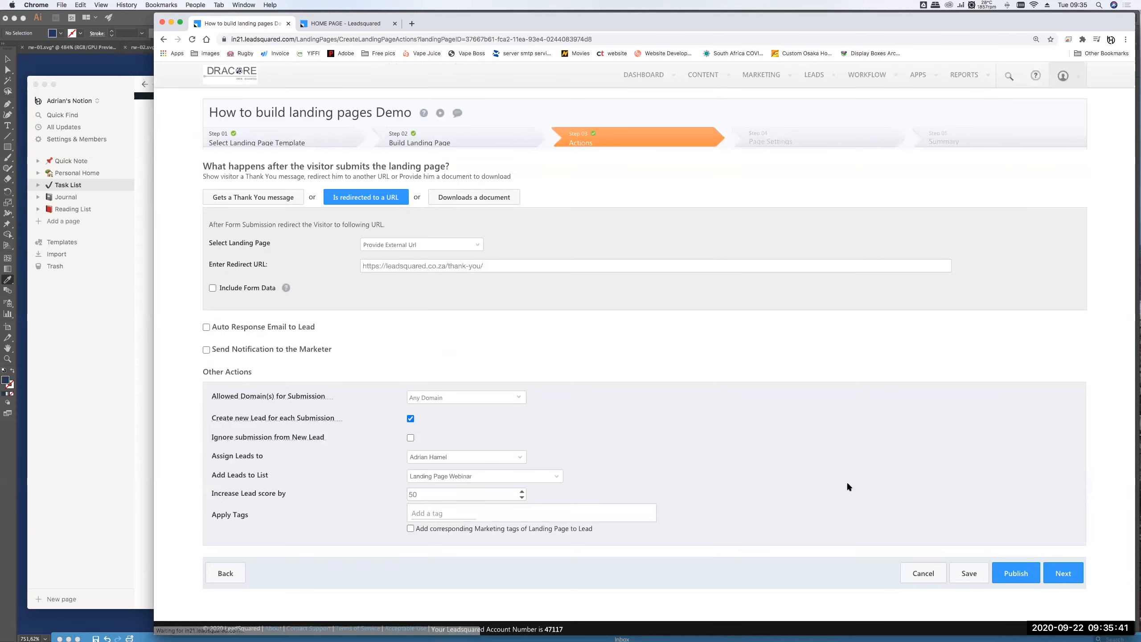
click(1065, 574)
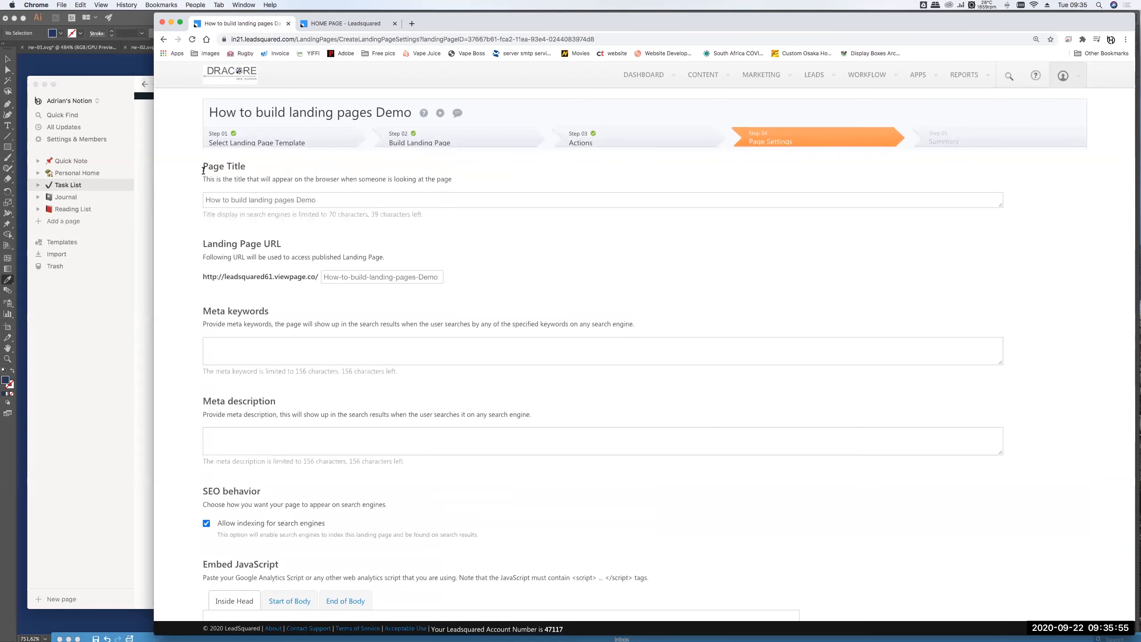
drag(204, 170, 271, 170)
drag(206, 201, 358, 201)
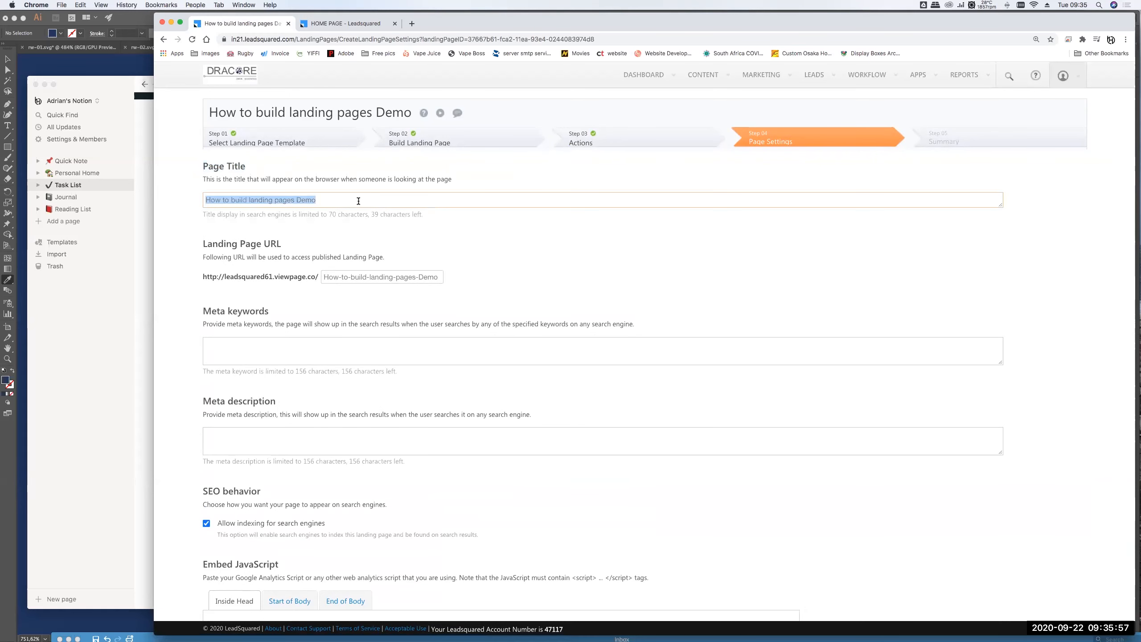
click(356, 201)
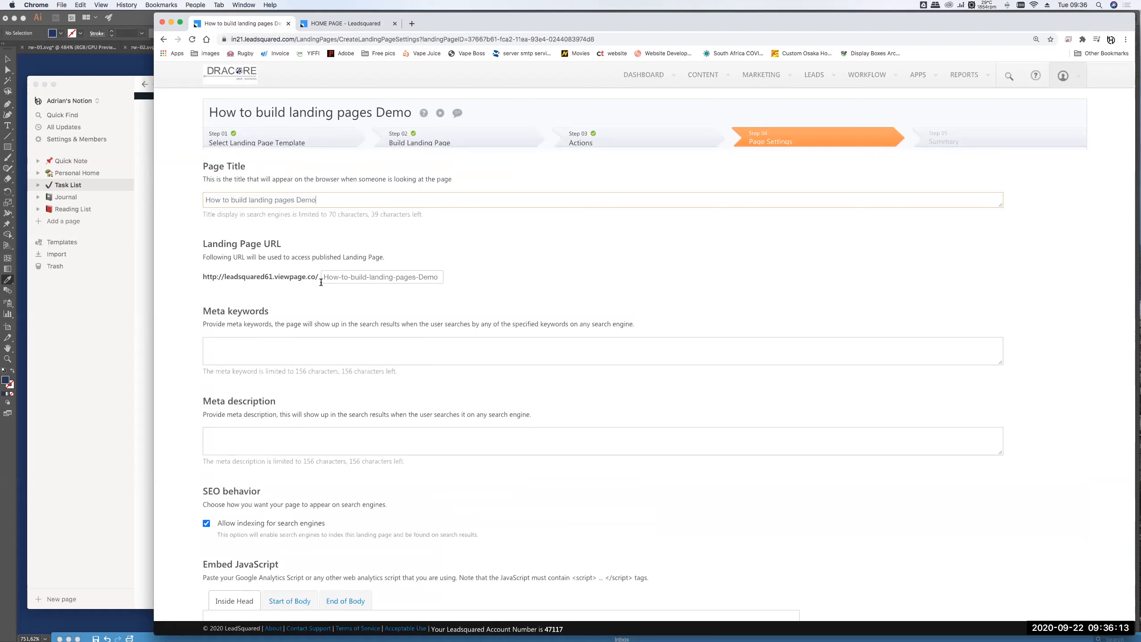
drag(326, 276, 442, 276)
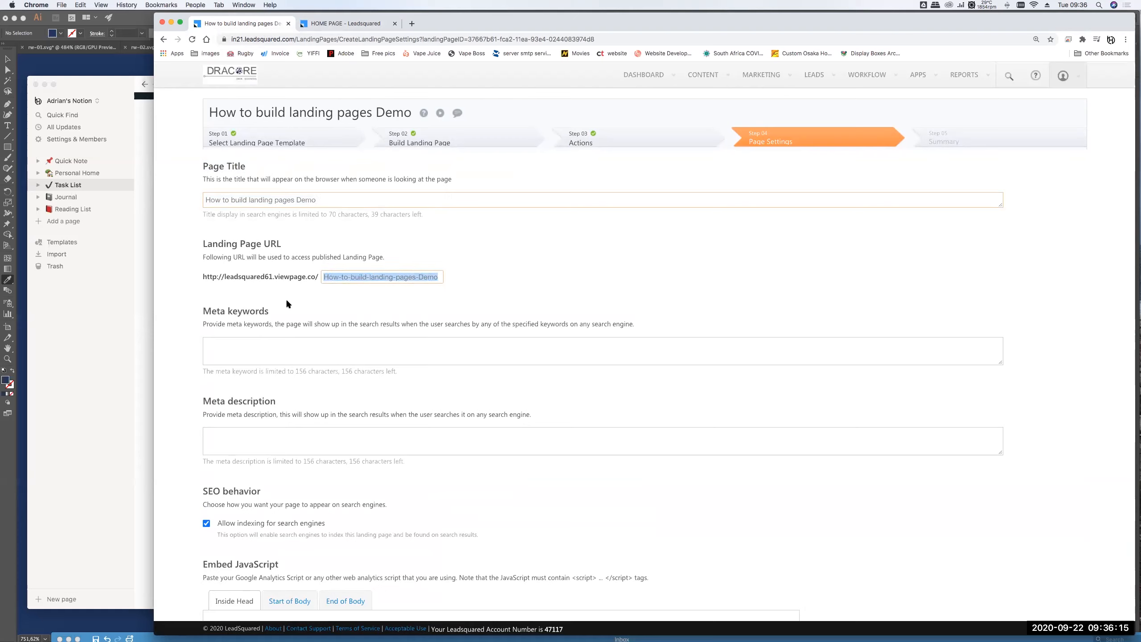
drag(199, 276, 389, 274)
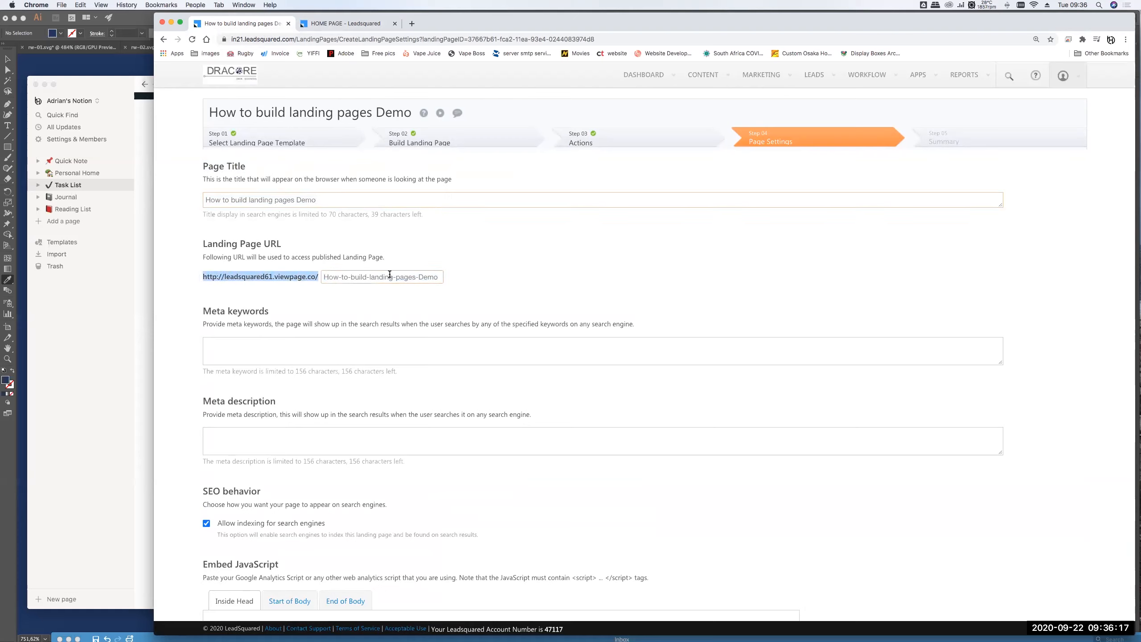
click(440, 276)
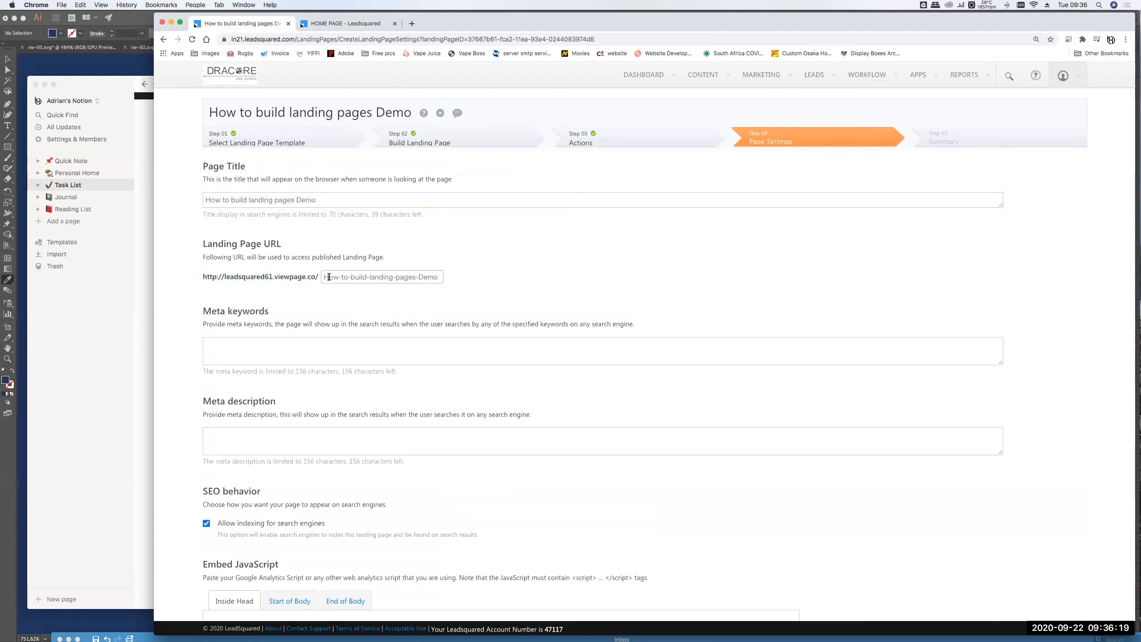
drag(324, 277, 448, 275)
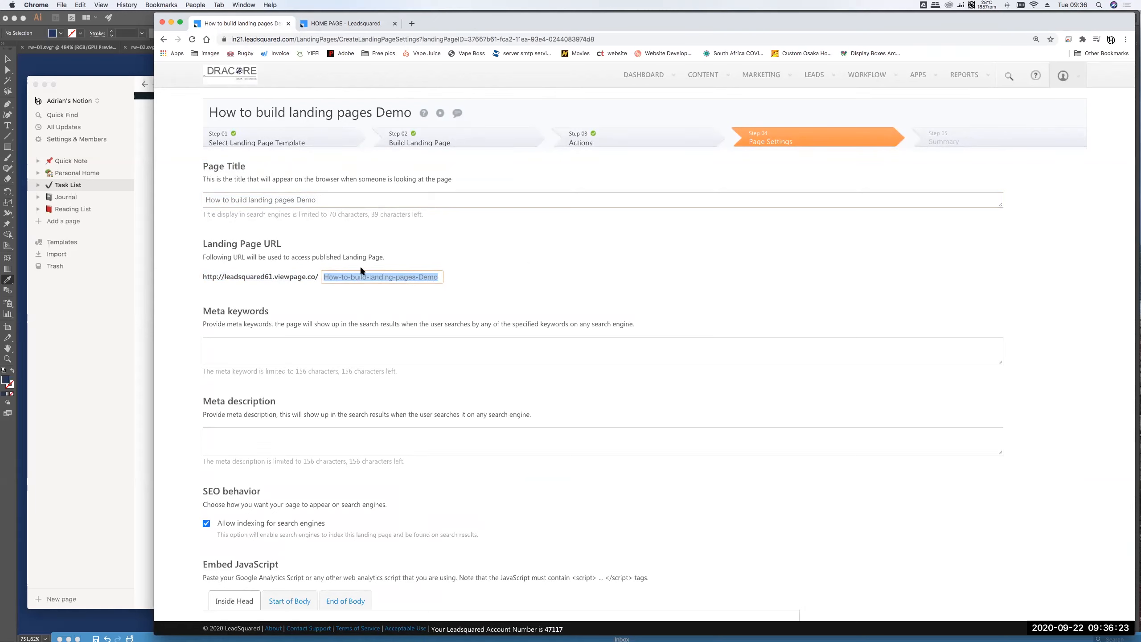
click(491, 281)
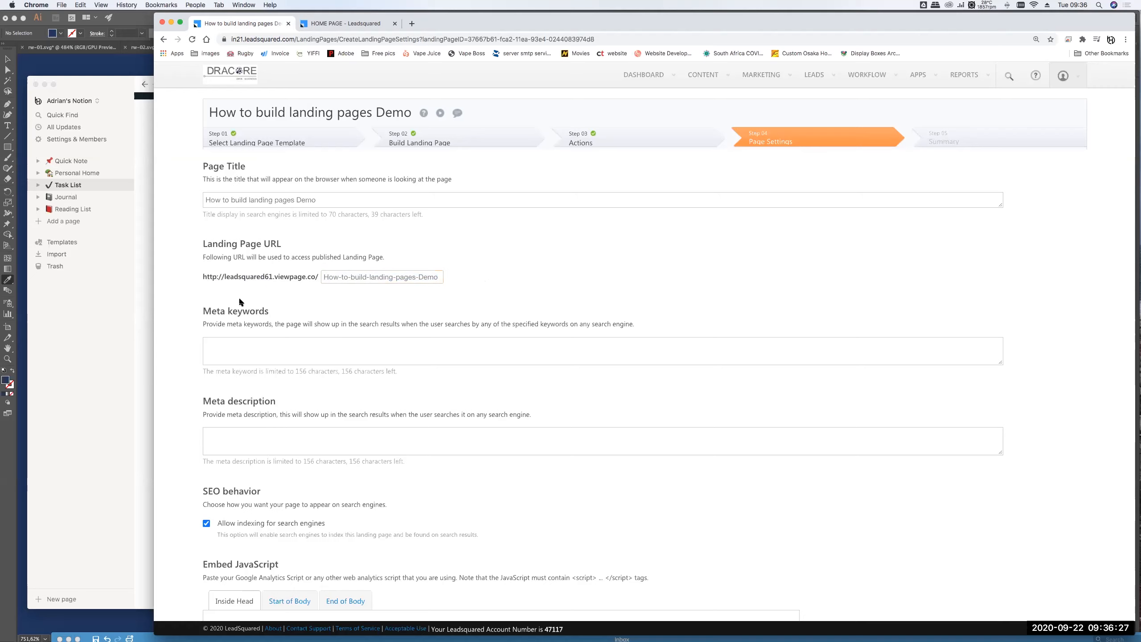
scroll(252, 314, down, 1)
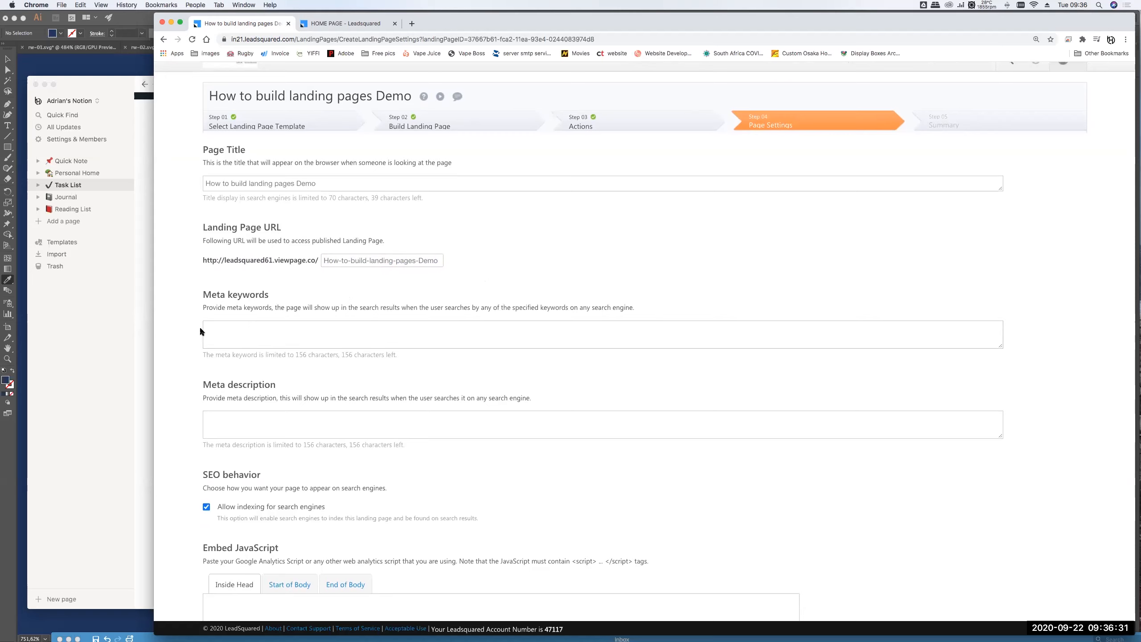
click(276, 344)
scroll(317, 385, down, 1)
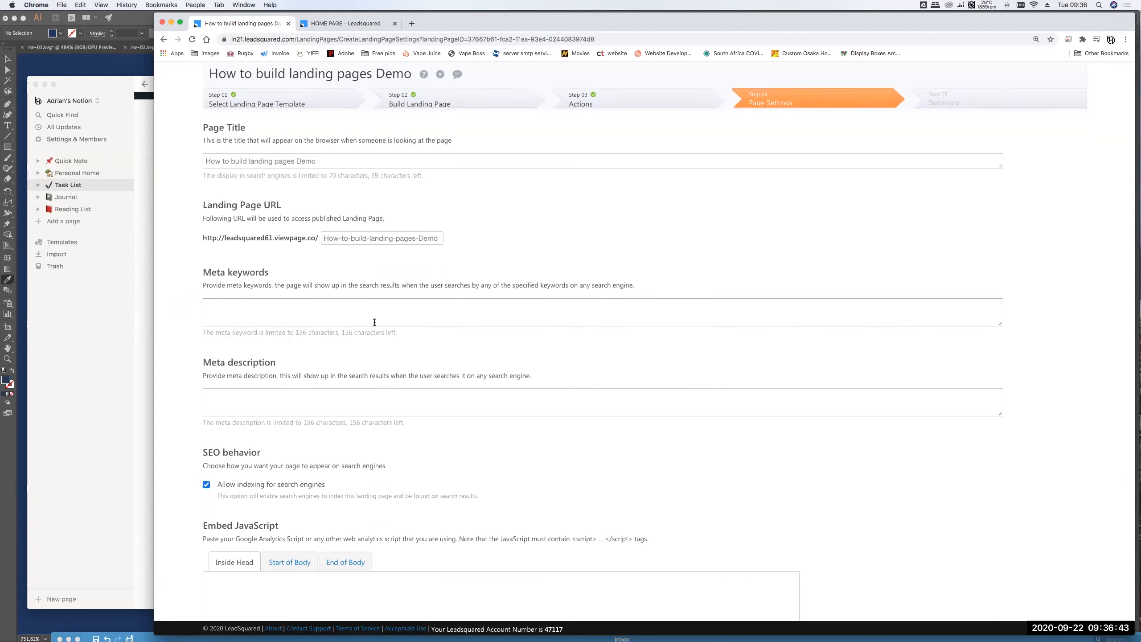
scroll(400, 380, down, 1)
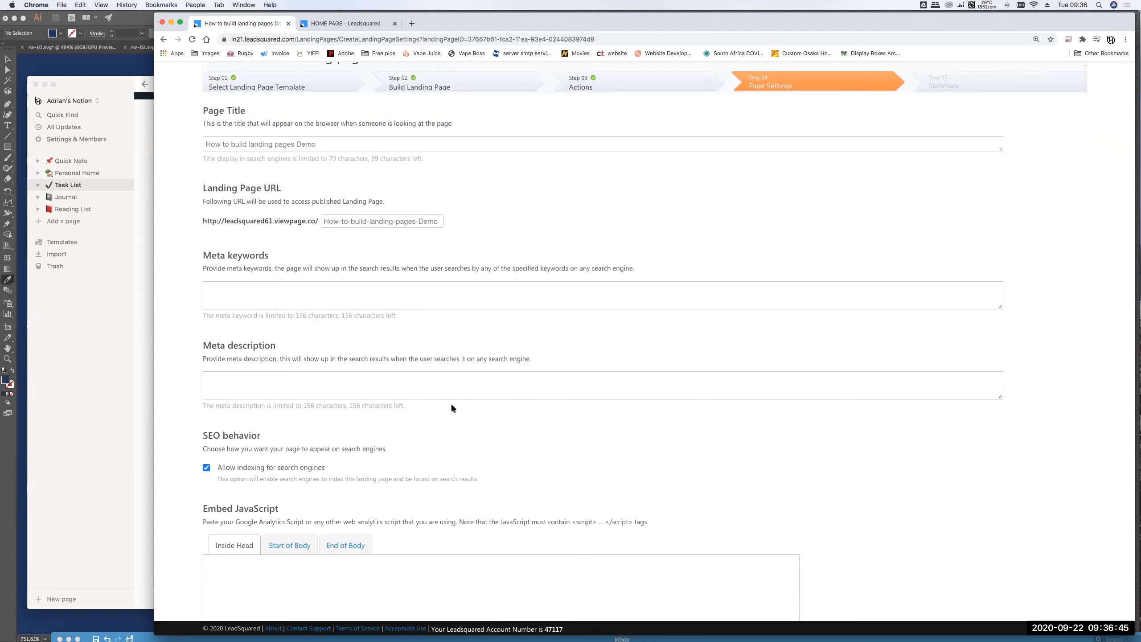
scroll(452, 407, down, 2)
- Leave Meta keywords empty, save the page settings, and advance to the Step 05 Summary
click(224, 248)
text(fdhsdff)
key(super+a)
key(BackSpace)
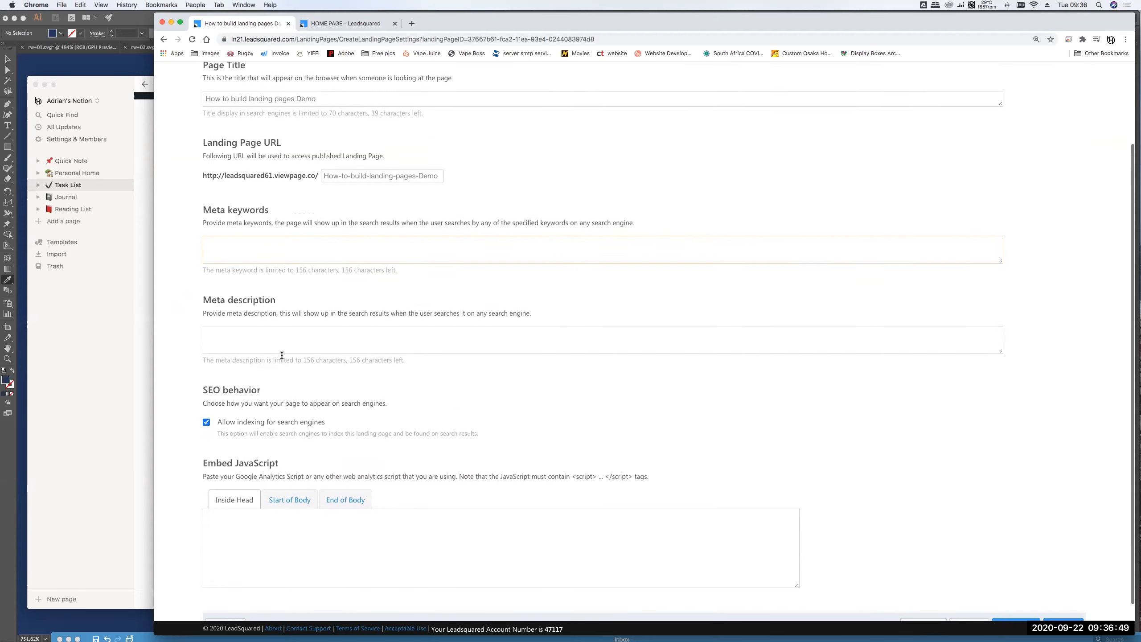
scroll(251, 346, down, 2)
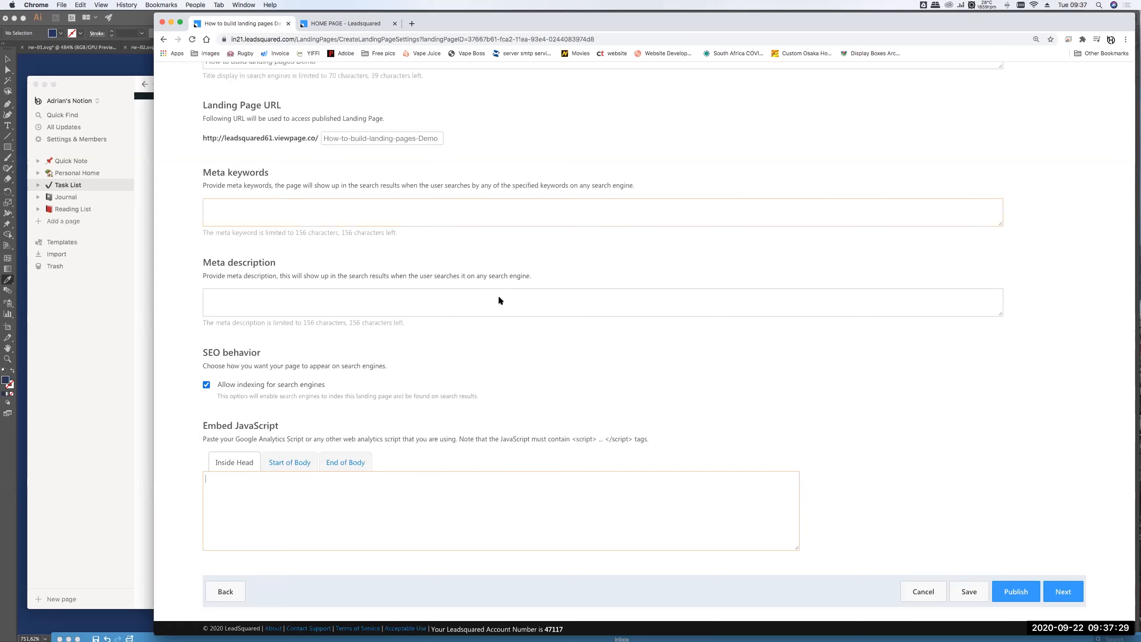
scroll(498, 300, up, 5)
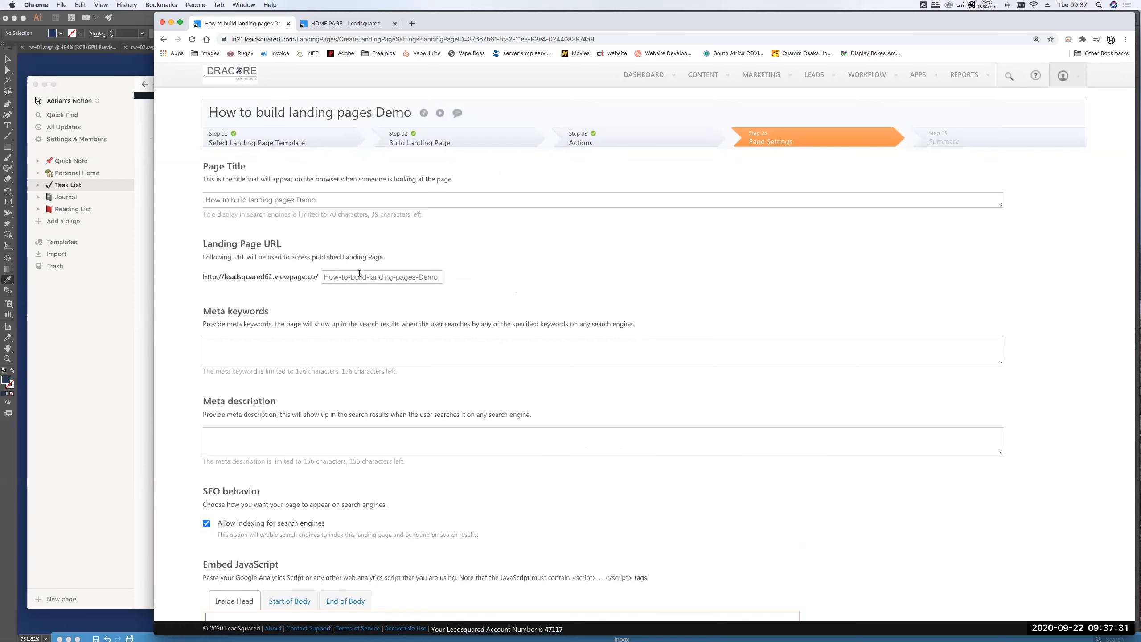
click(265, 198)
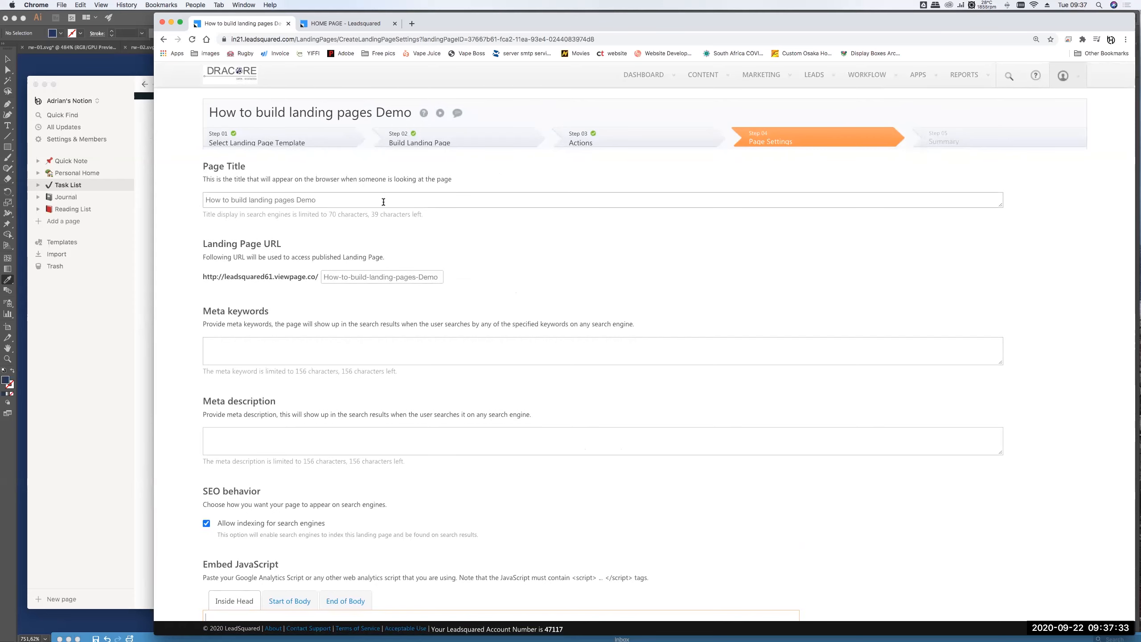
scroll(759, 346, down, 3)
click(966, 598)
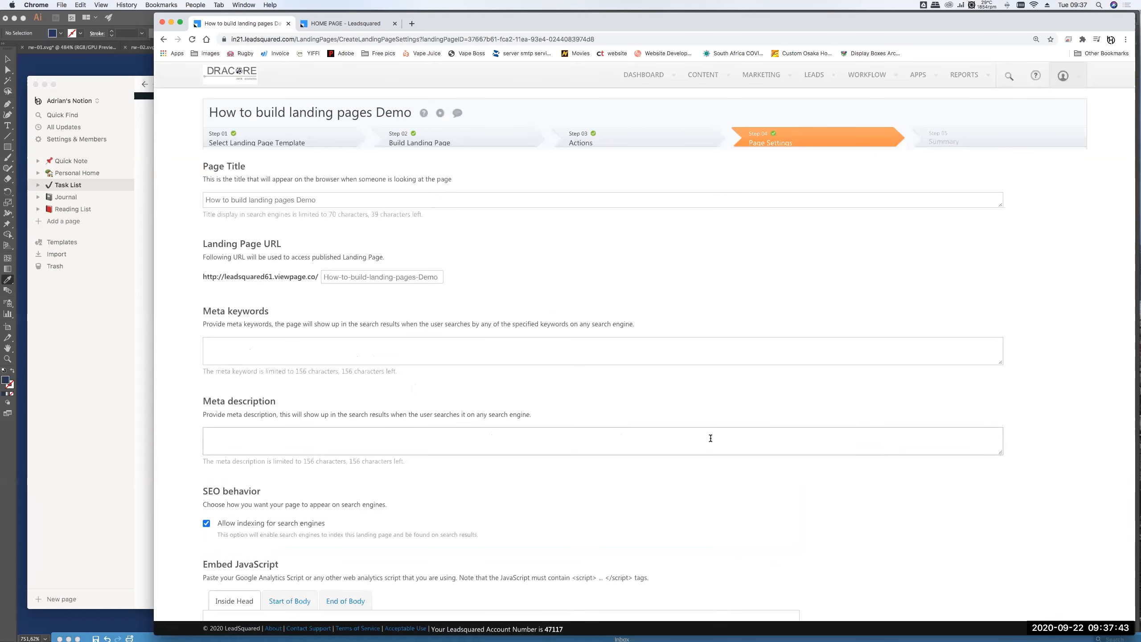
scroll(710, 438, down, 5)
click(1067, 592)
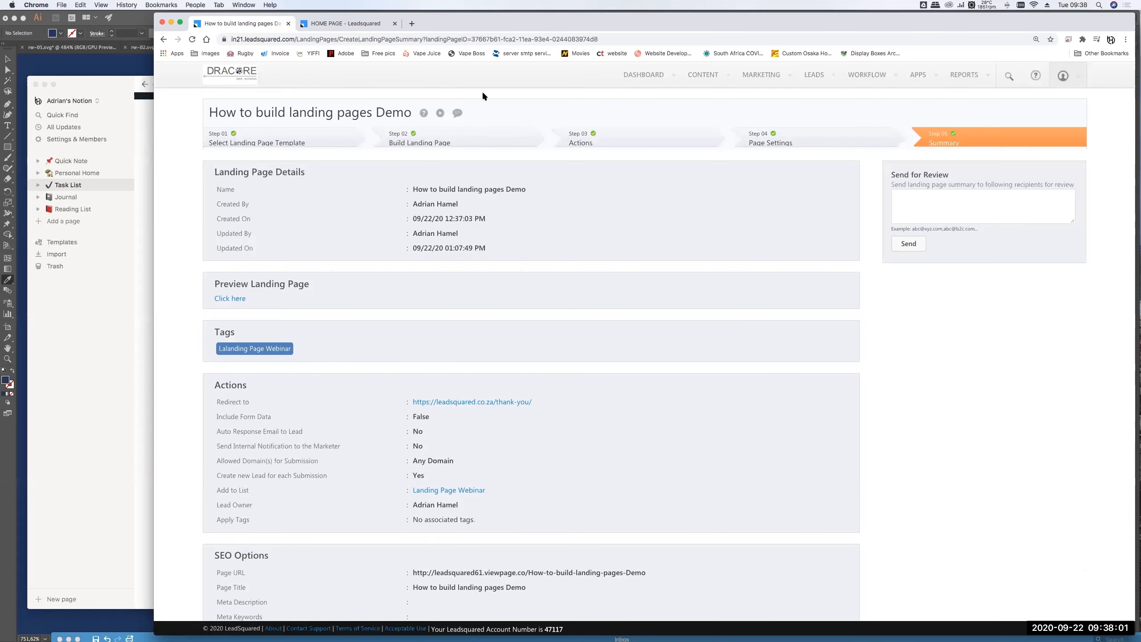
scroll(583, 265, down, 3)
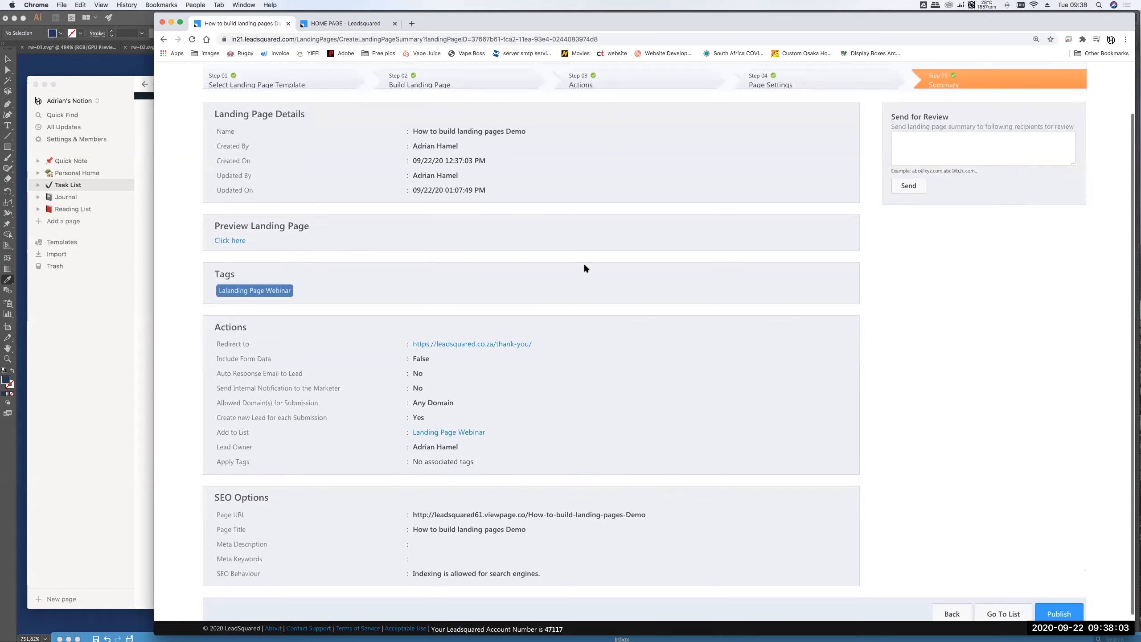
scroll(646, 387, up, 3)
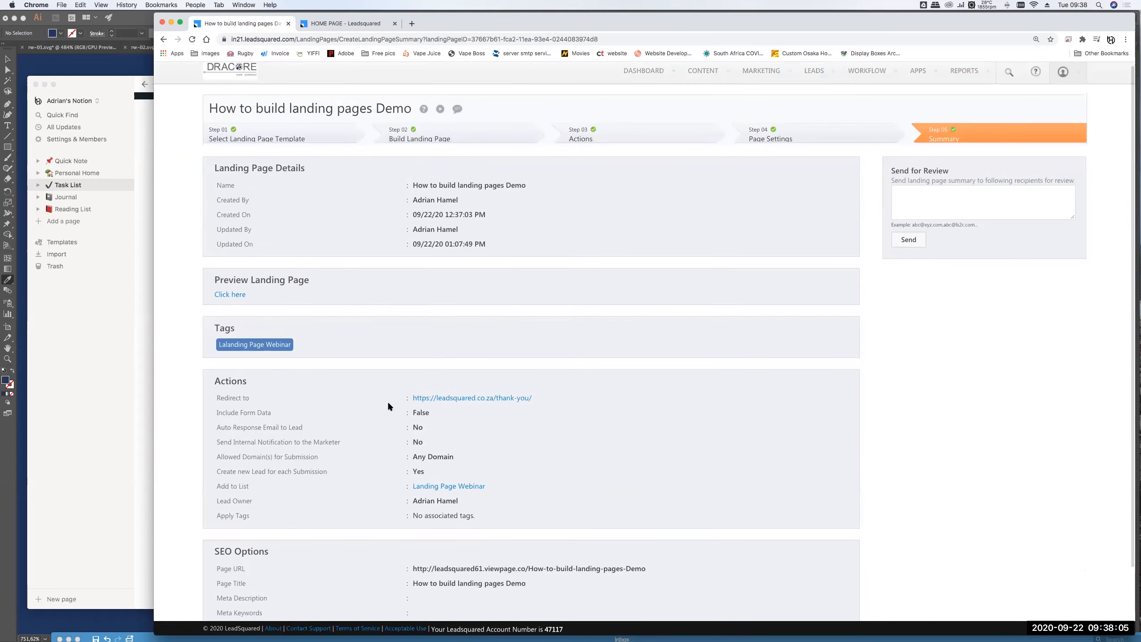
scroll(386, 402, down, 3)
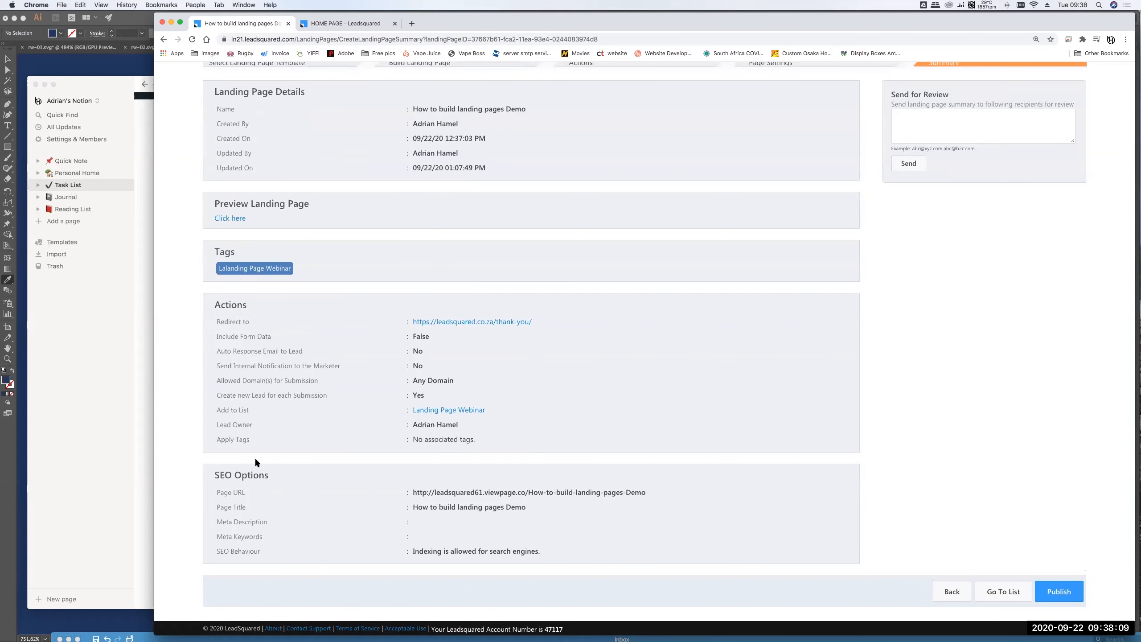
scroll(602, 297, up, 3)
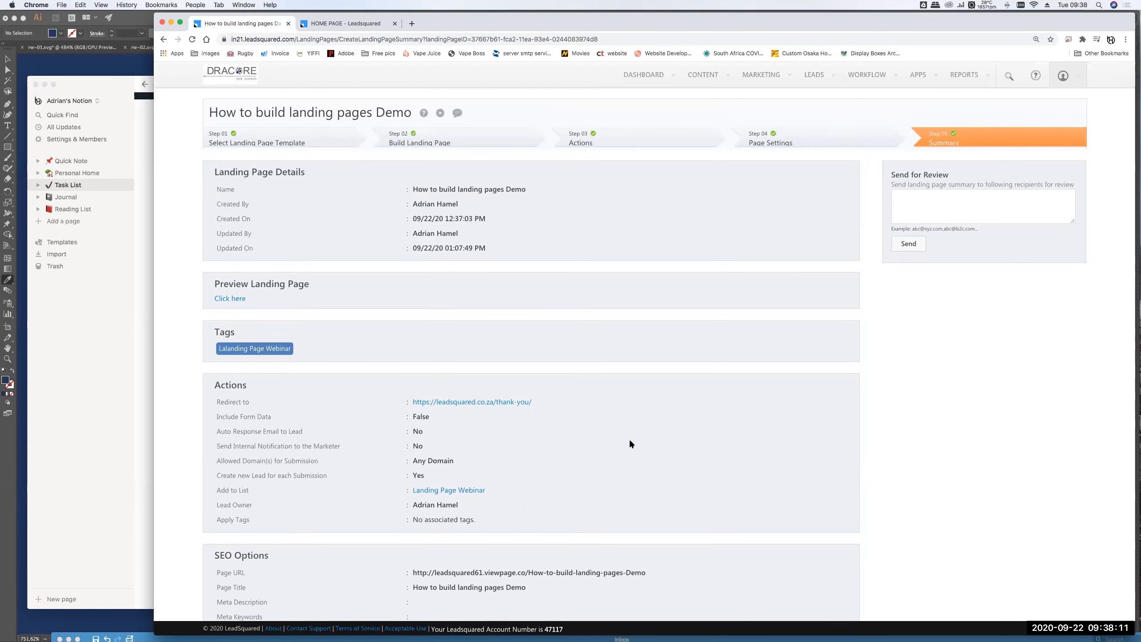
scroll(629, 439, down, 3)
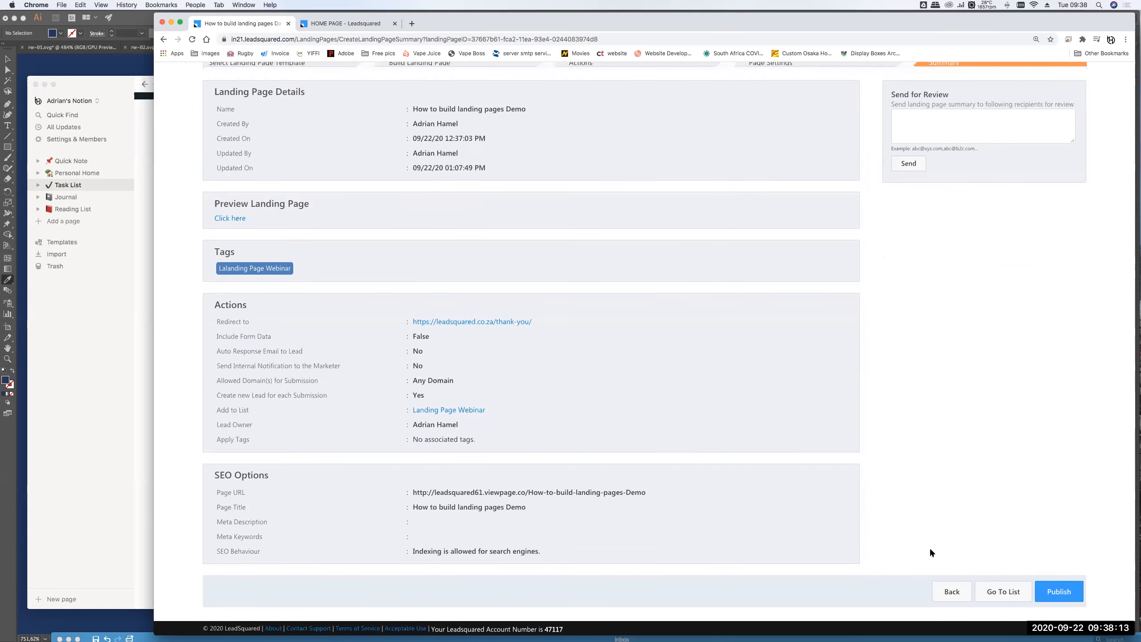
- Publish the How to build landing pages Demo page, copy its https URL, and return to the list
click(1059, 591)
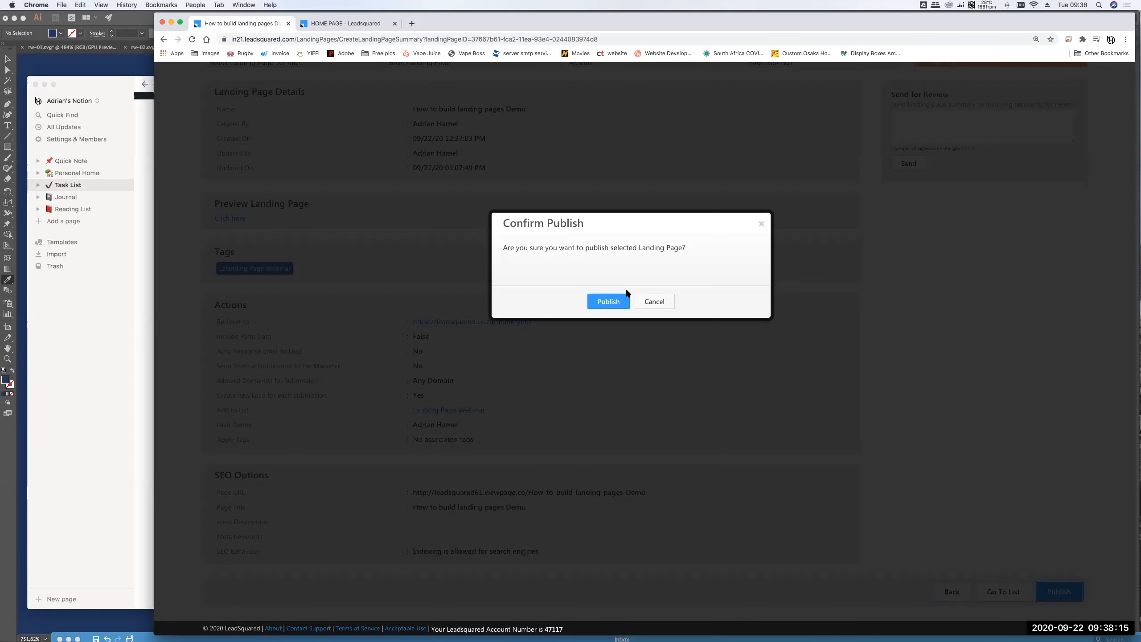
click(604, 300)
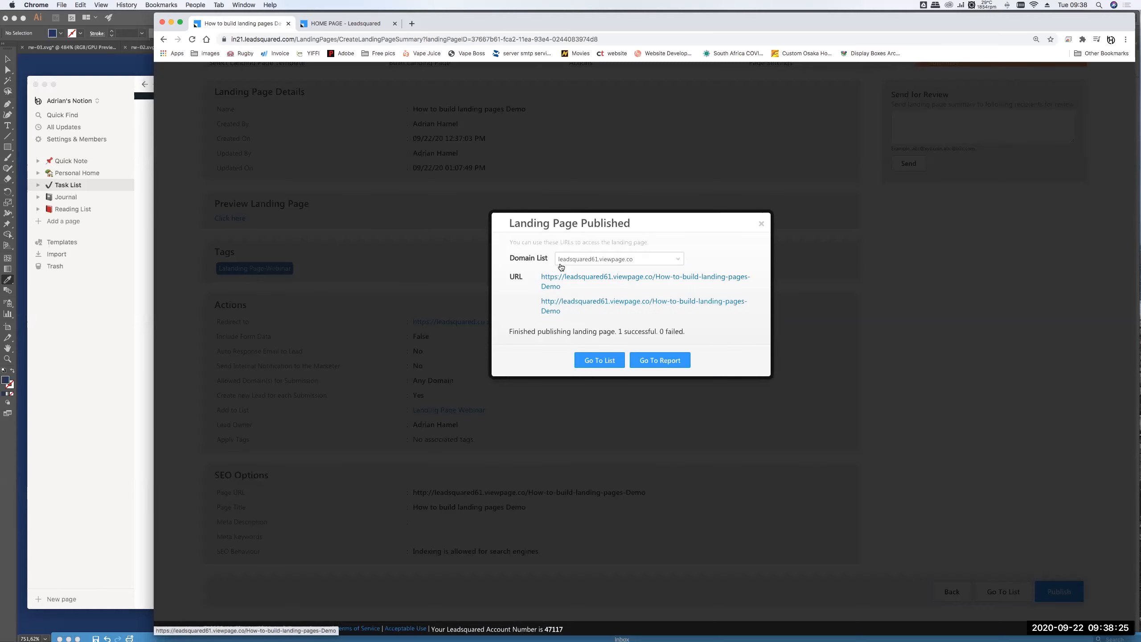
drag(587, 287, 540, 276)
key(super+c)
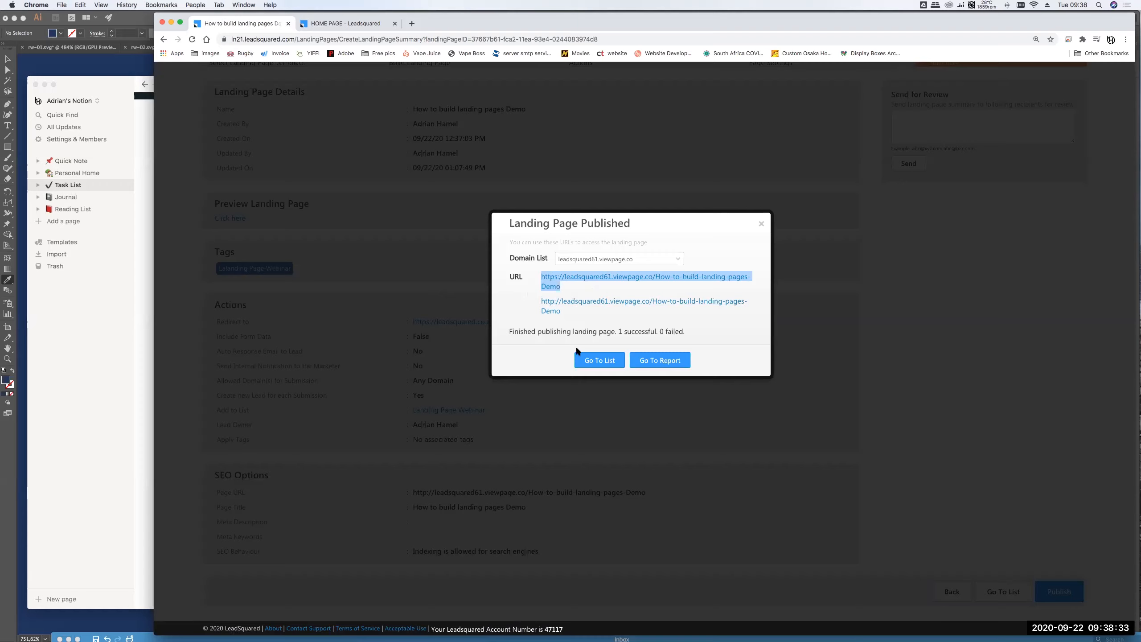
drag(582, 293, 536, 276)
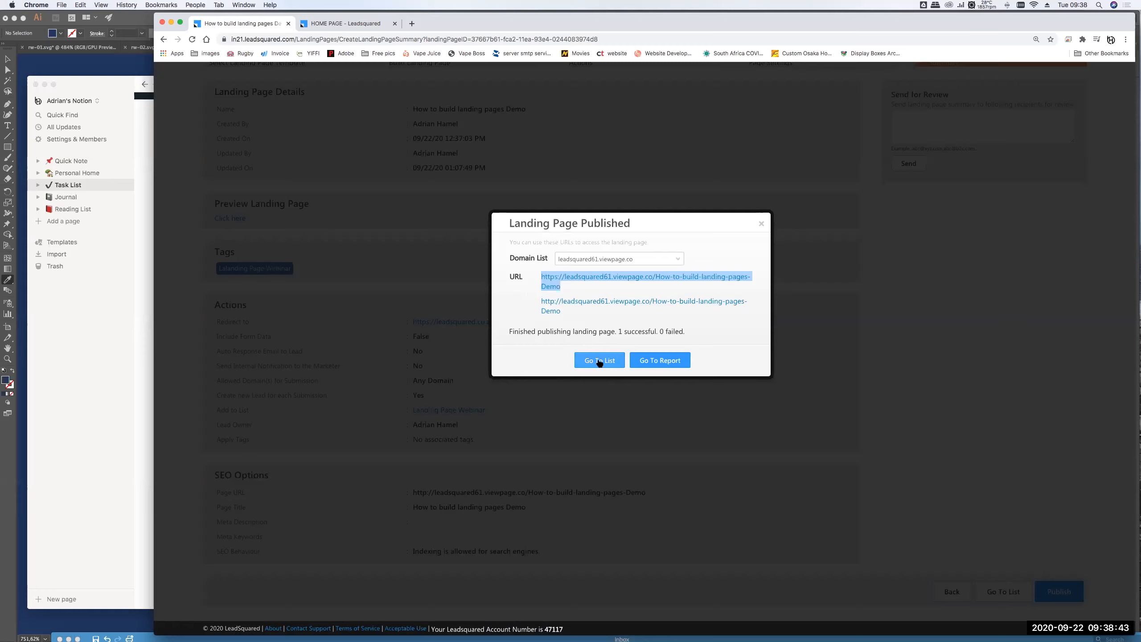
click(598, 361)
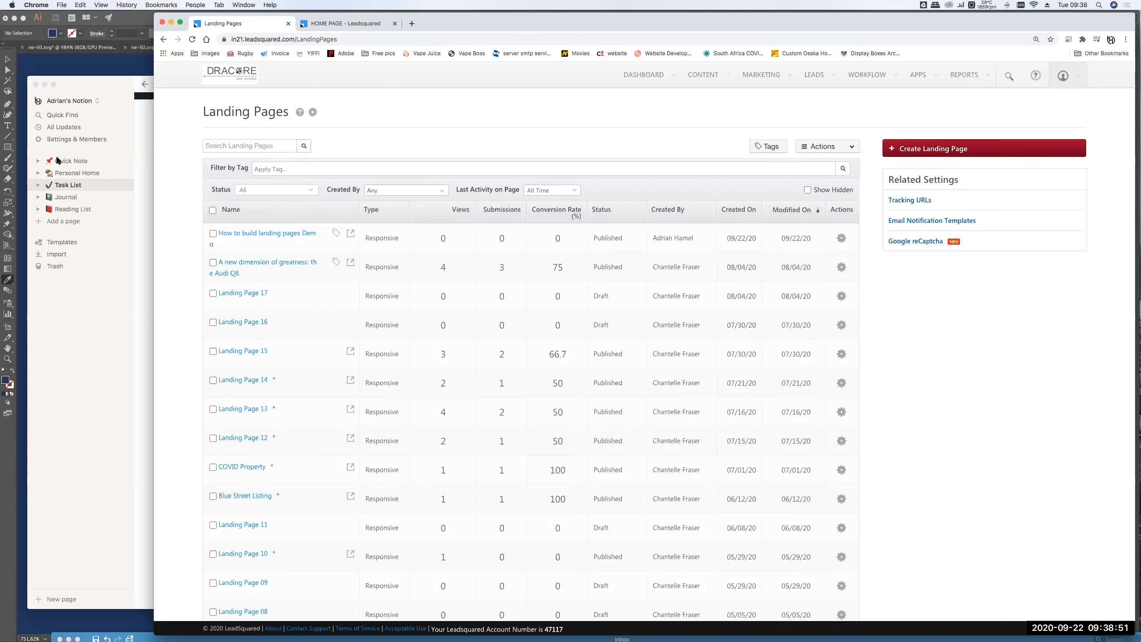
- Open the copied published landing page URL in a new browser tab
click(411, 24)
click(412, 39)
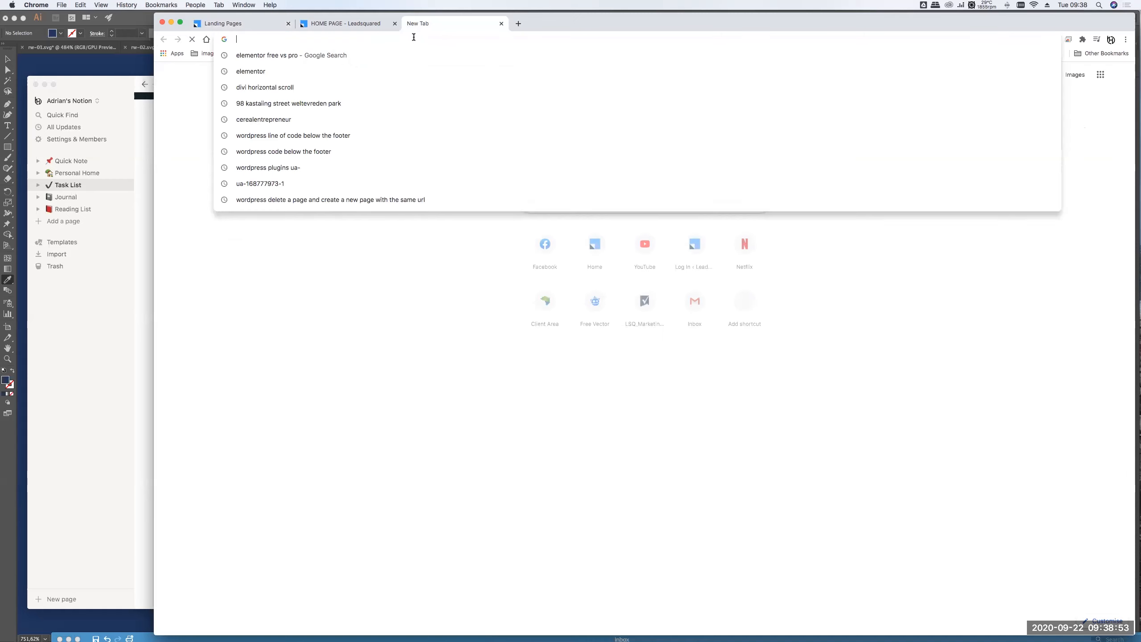
key(super+v)
key(Return)
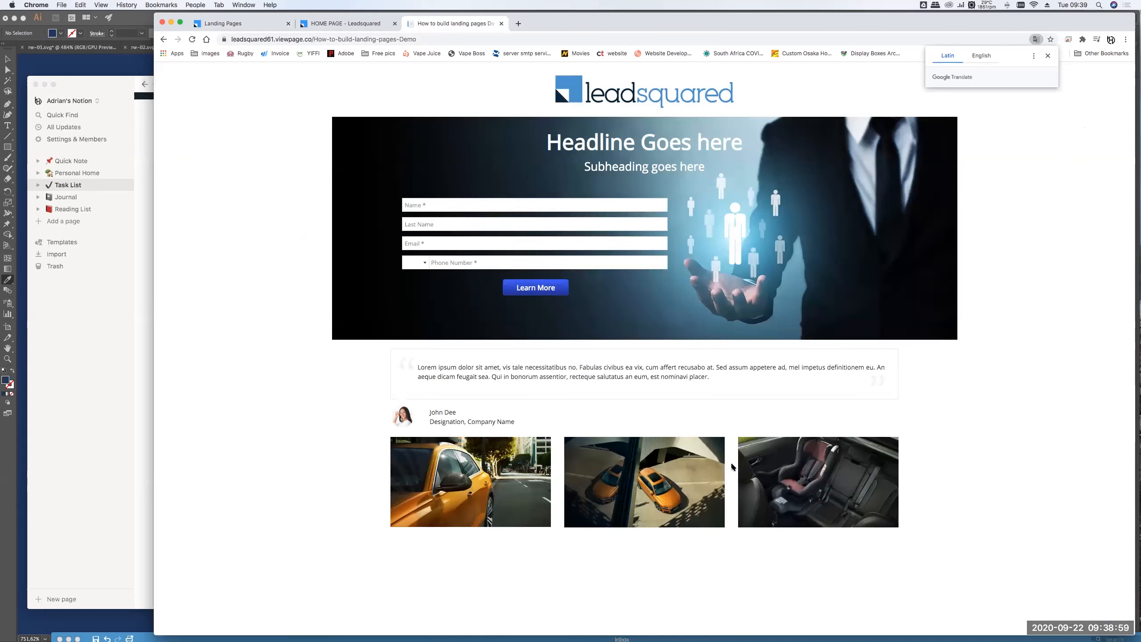
click(1047, 55)
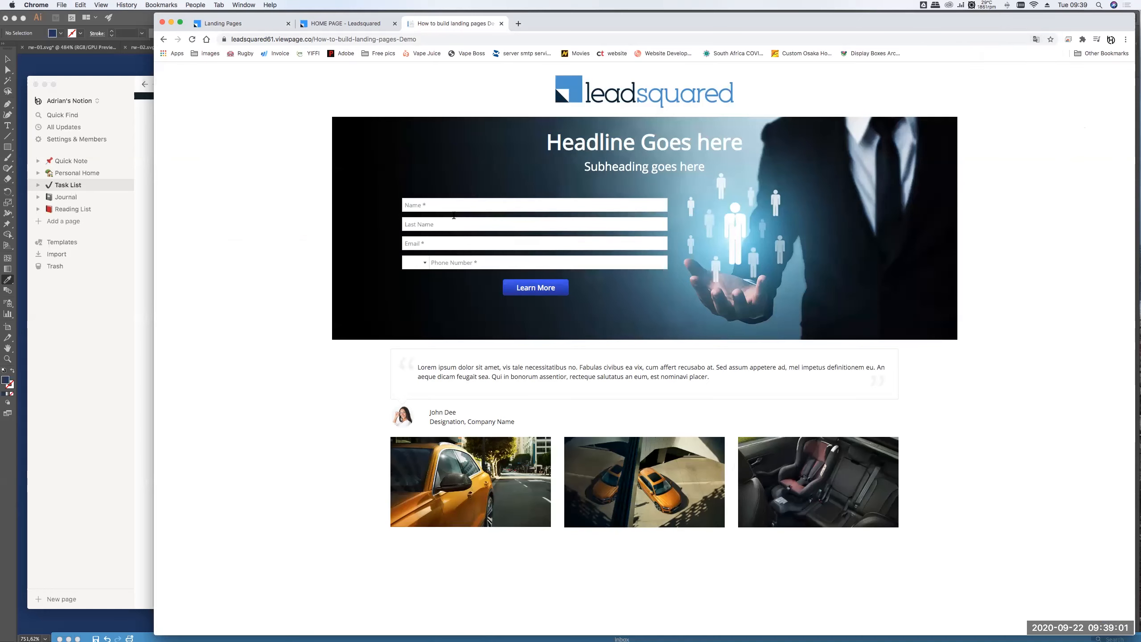
- Fill the test form with the lead's first name, last name and e-mail address
click(445, 204)
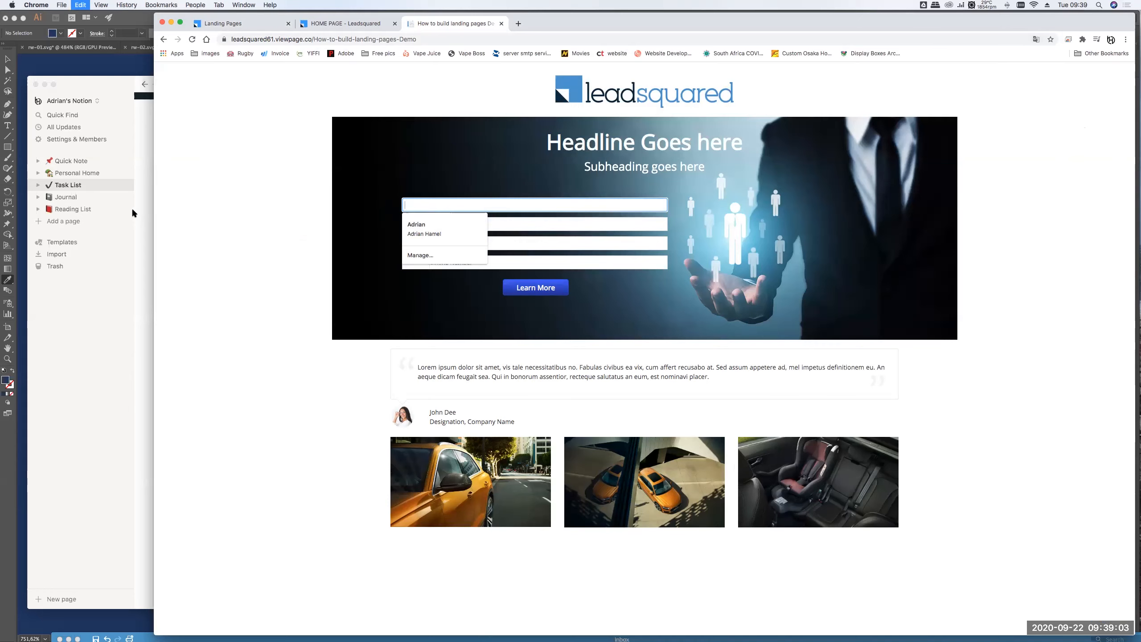
key(Tab)
key(Tab)
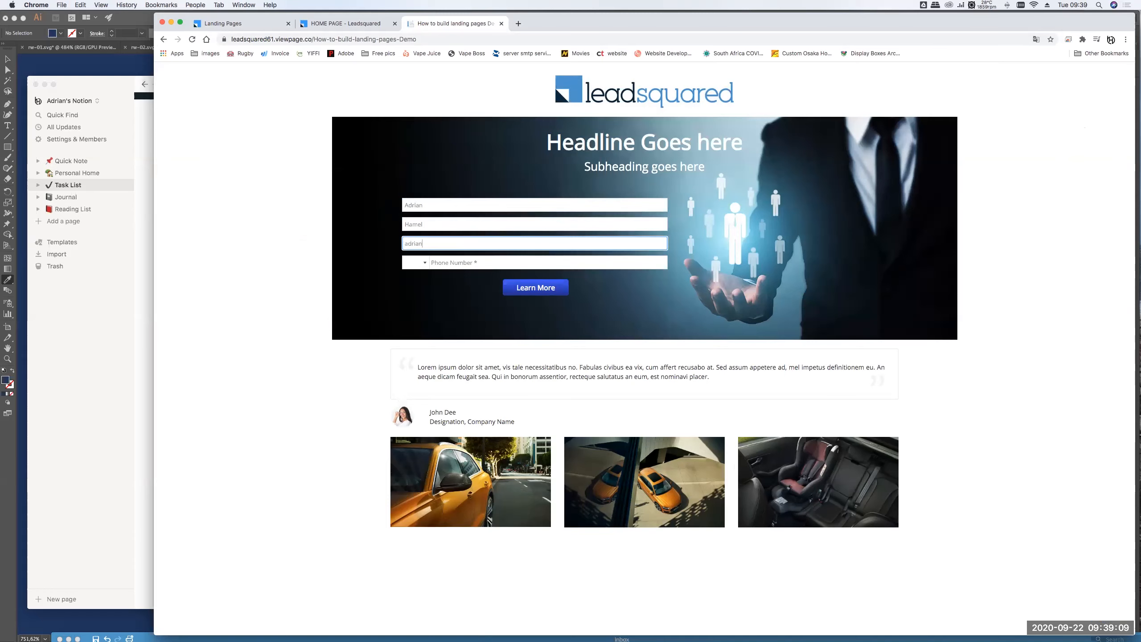
key(Tab)
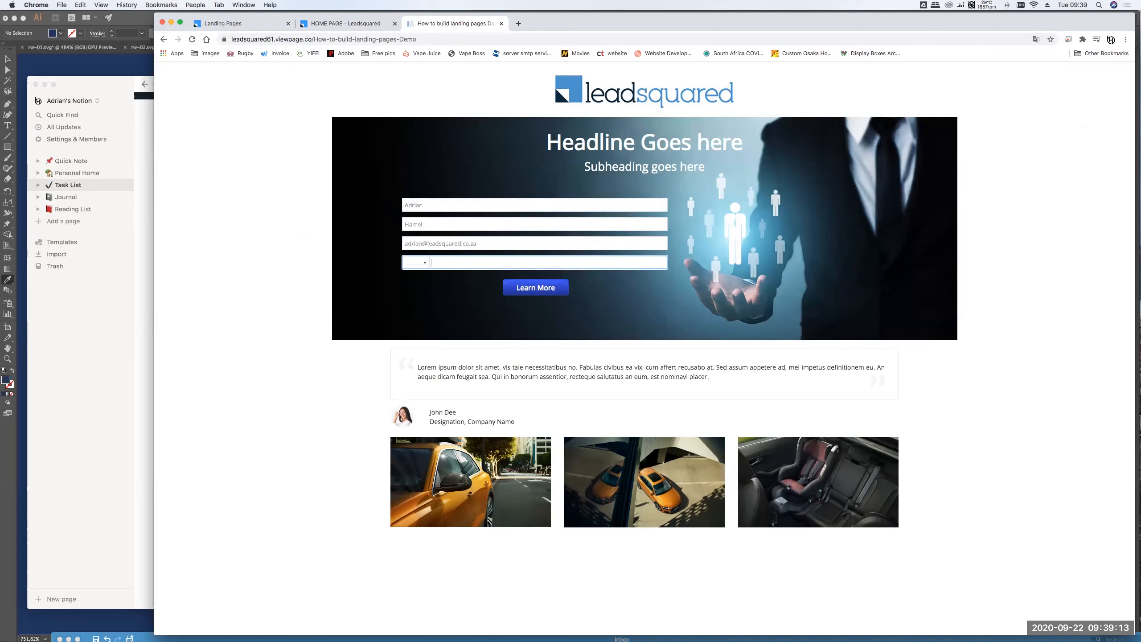
- Set the phone country code to South Africa (+27) and enter the phone number
click(425, 264)
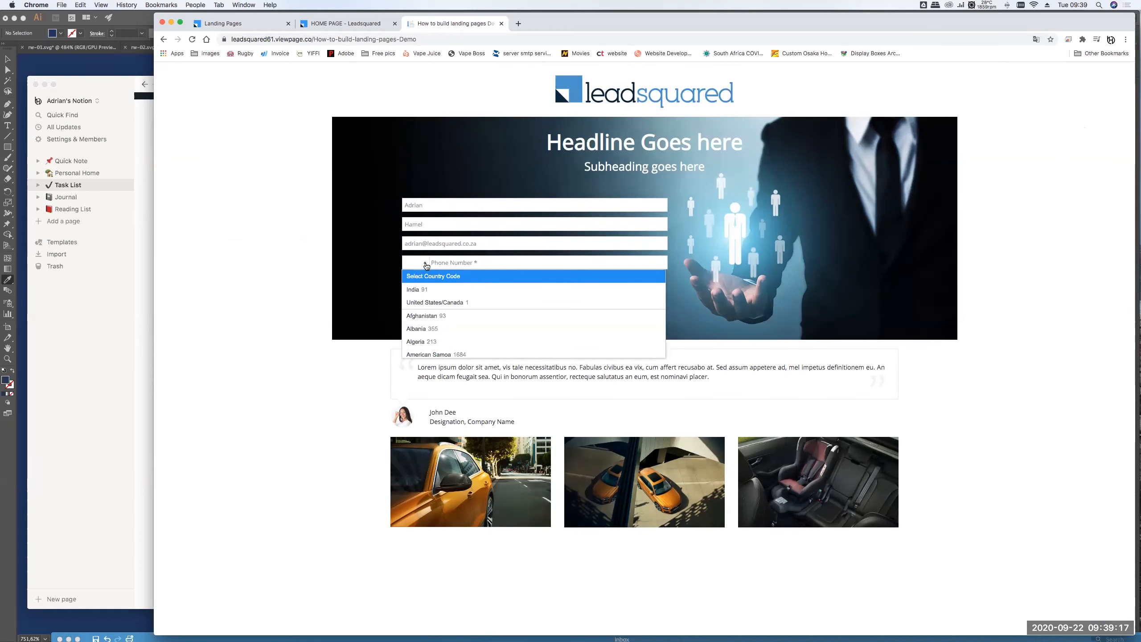
scroll(434, 297, down, 10)
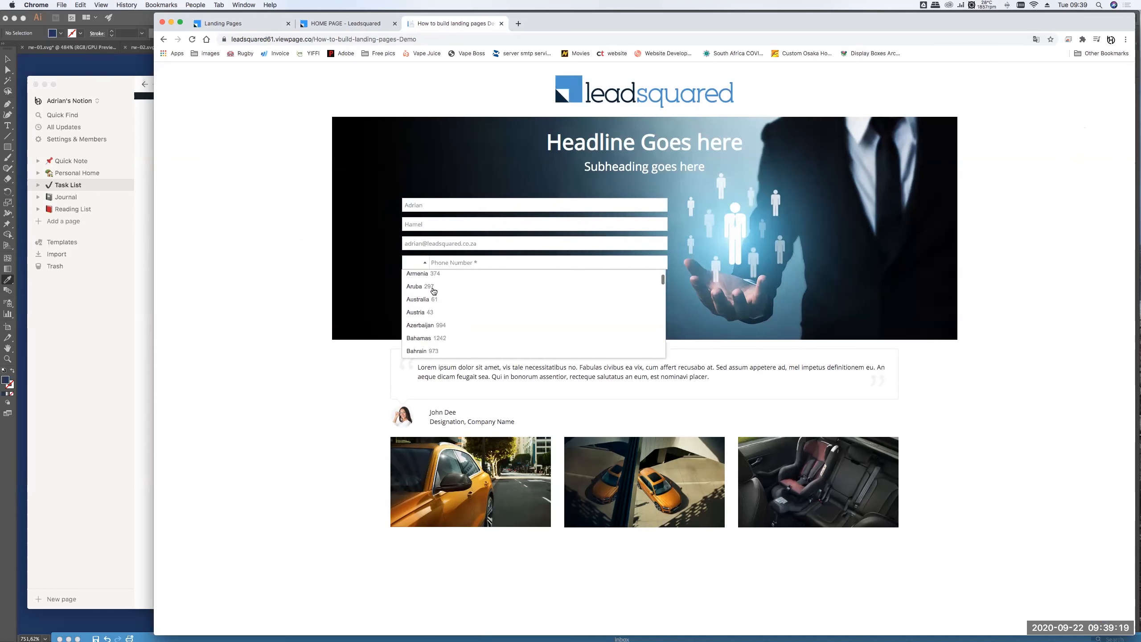
scroll(438, 316, down, 20)
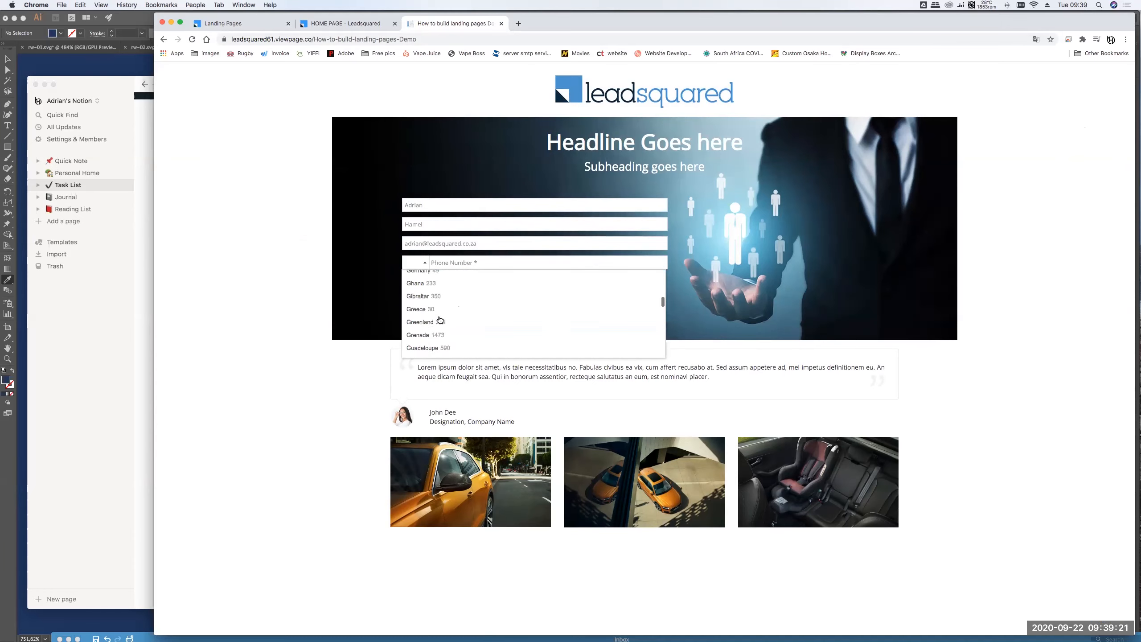
scroll(439, 318, down, 20)
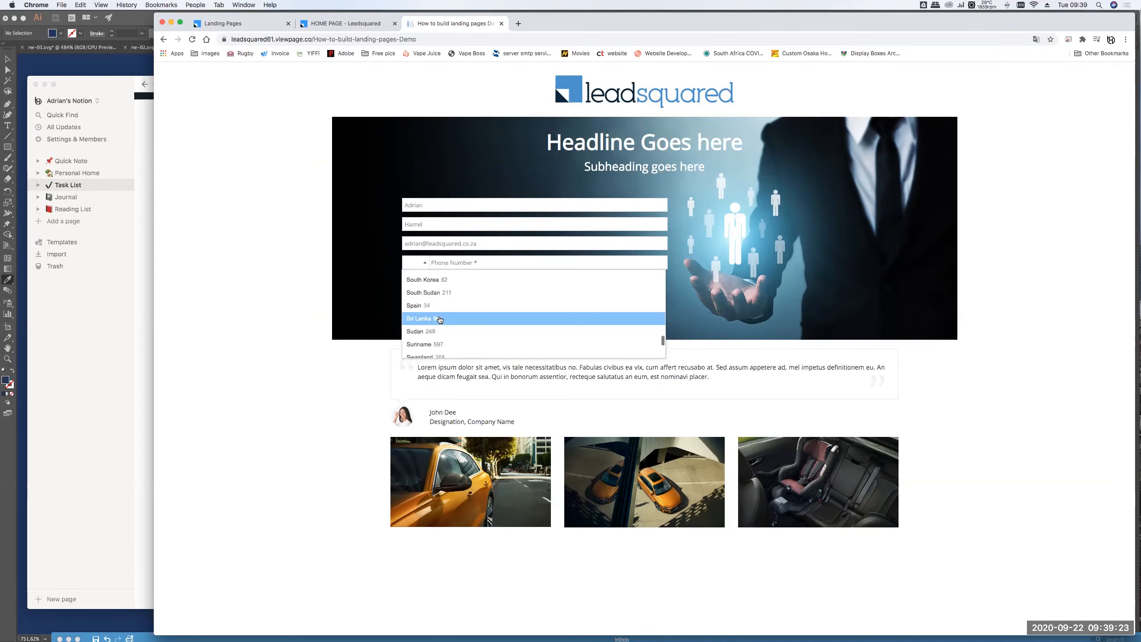
click(437, 317)
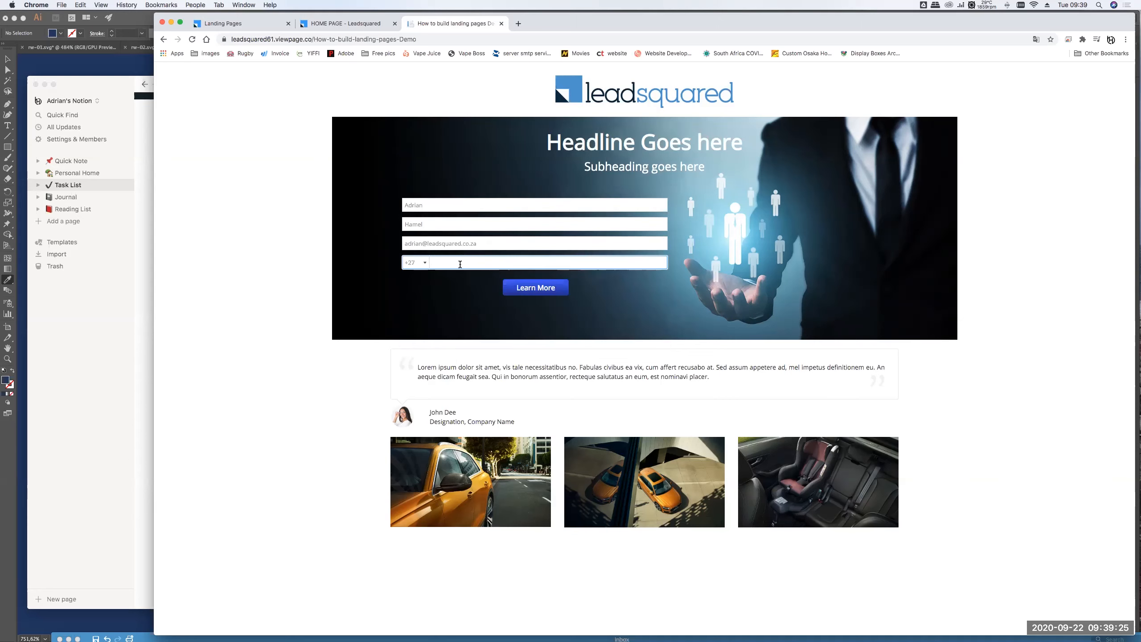
- Submit the filled test form with Learn More, getting a 504 Gateway Time-out
click(517, 293)
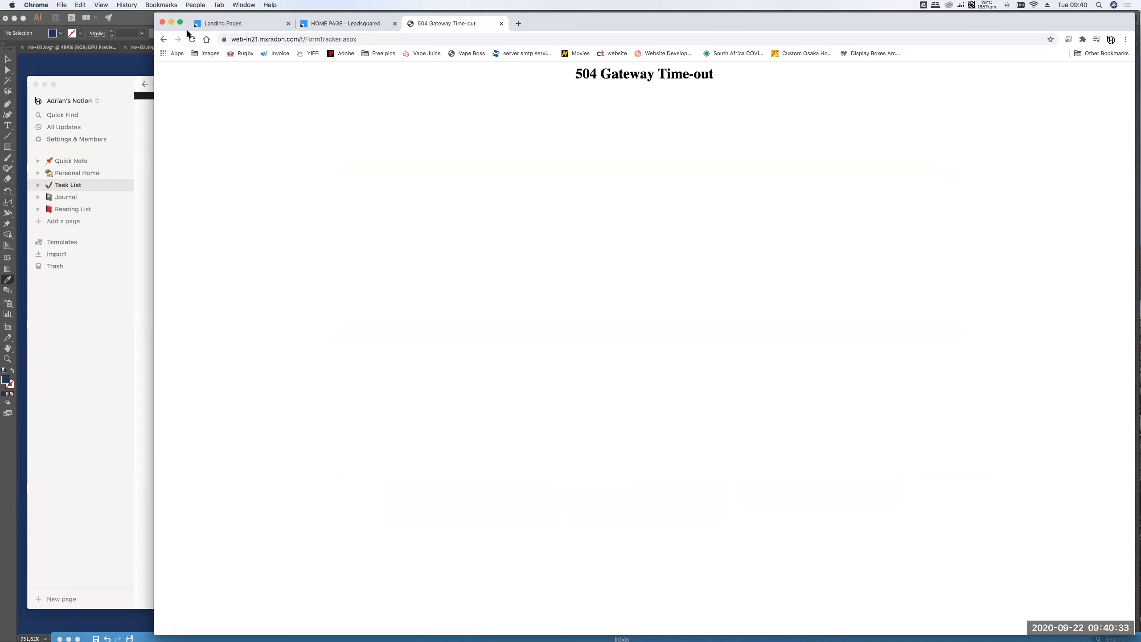
- Go back, autofill the name, enter a corrected e-mail and +27 code, and resubmit the form
drag(554, 30, 567, 36)
click(169, 47)
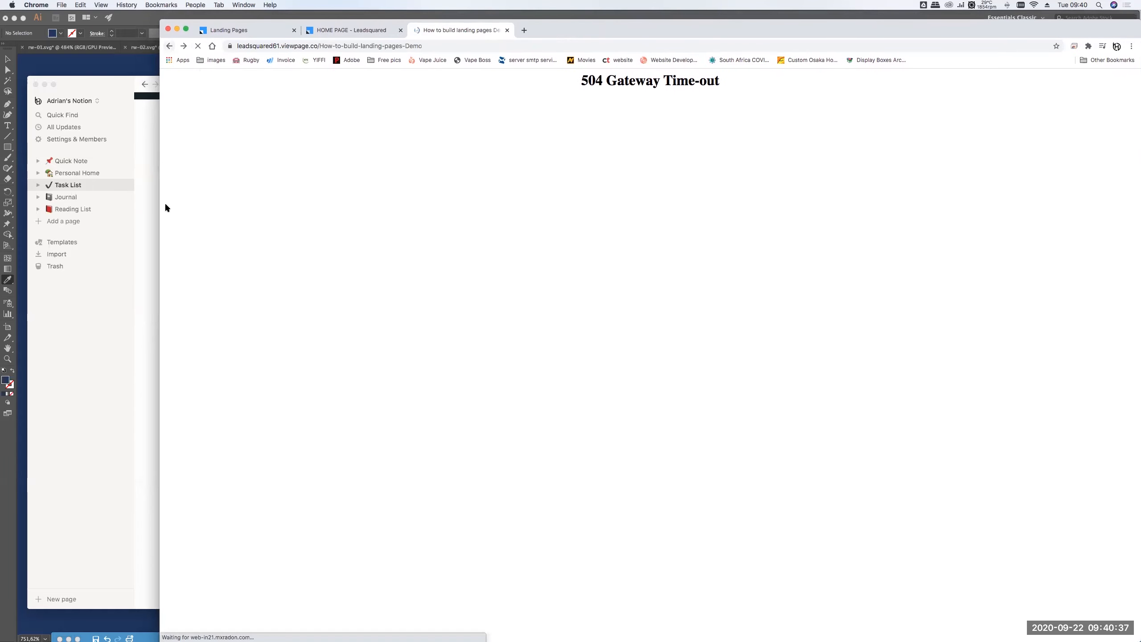
click(454, 208)
click(442, 234)
click(442, 251)
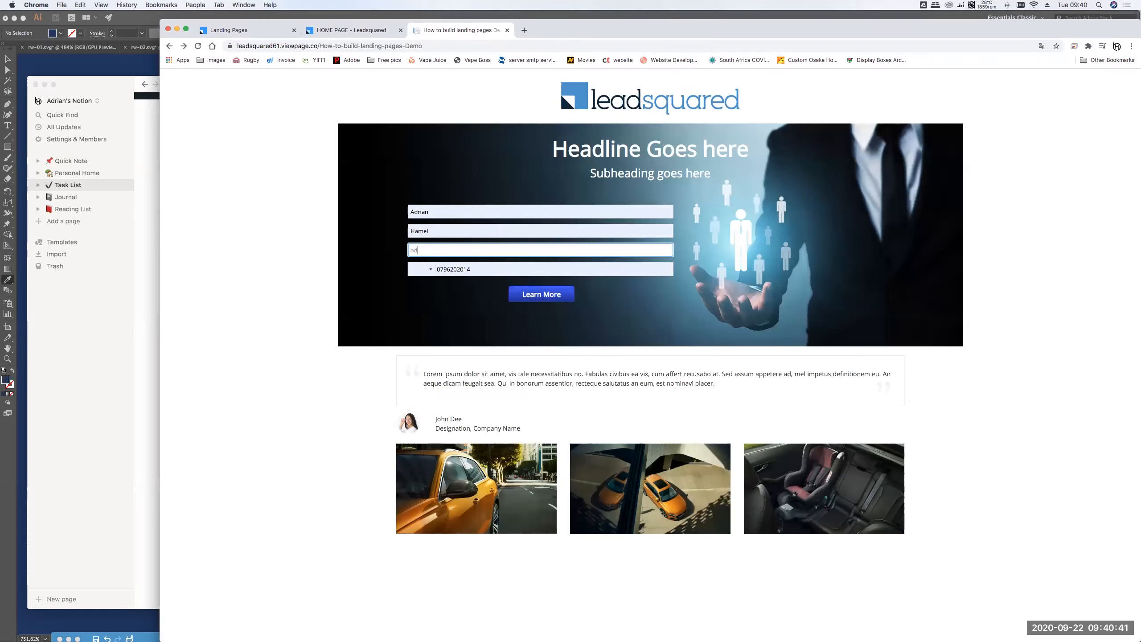
key(Tab)
text(+2)
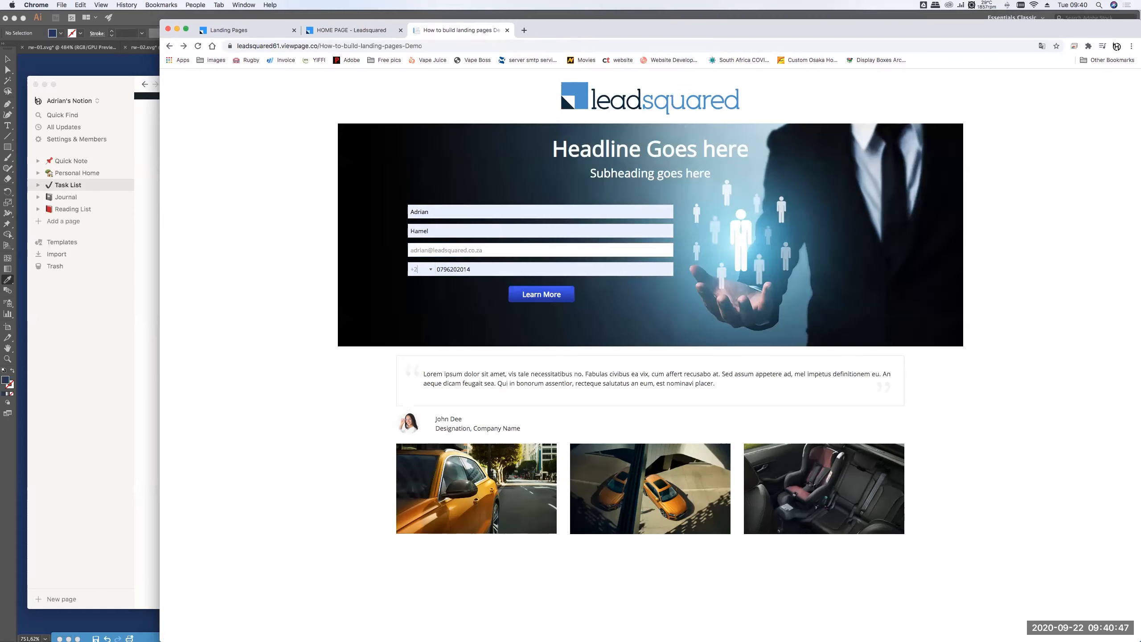
text(7)
click(541, 295)
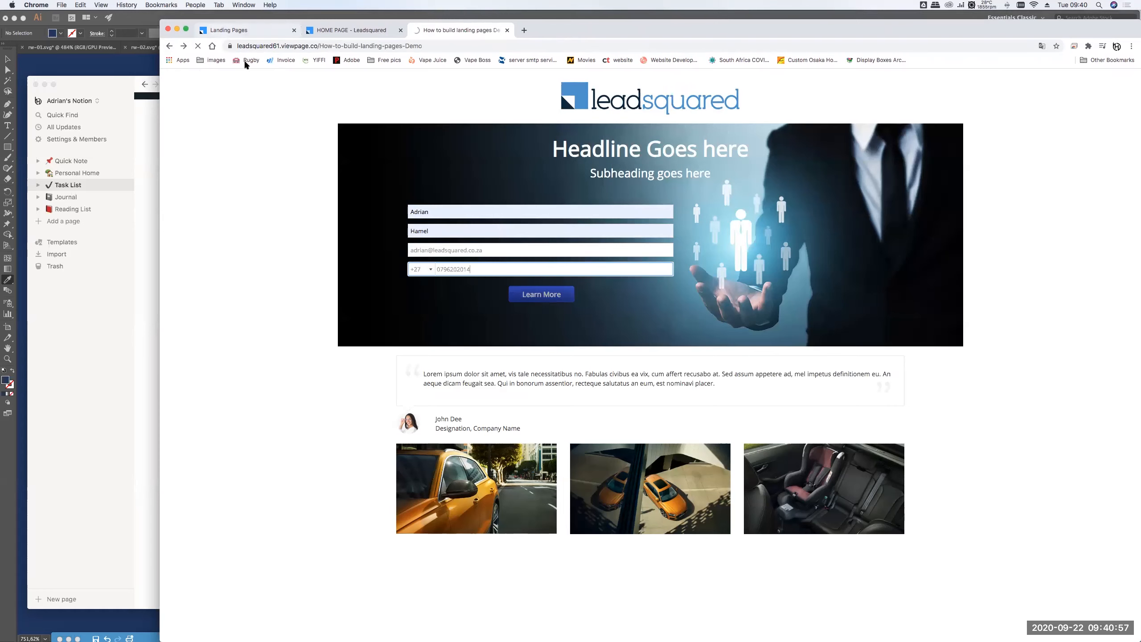
- Refresh the Landing Pages list, then reload the demo page to empty its form
click(242, 32)
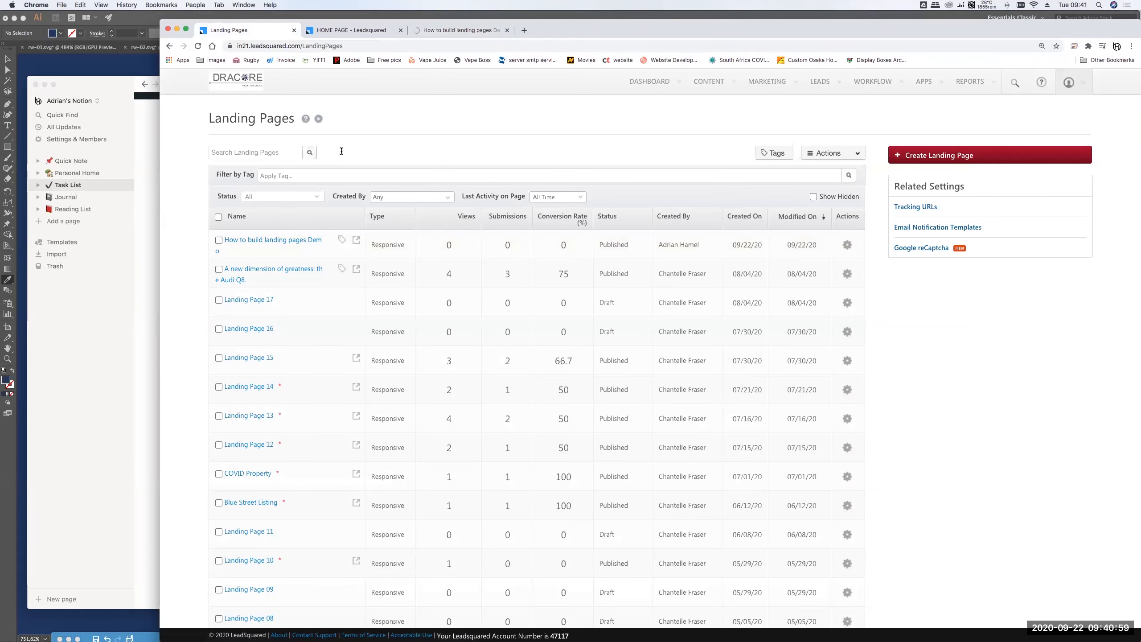
click(198, 46)
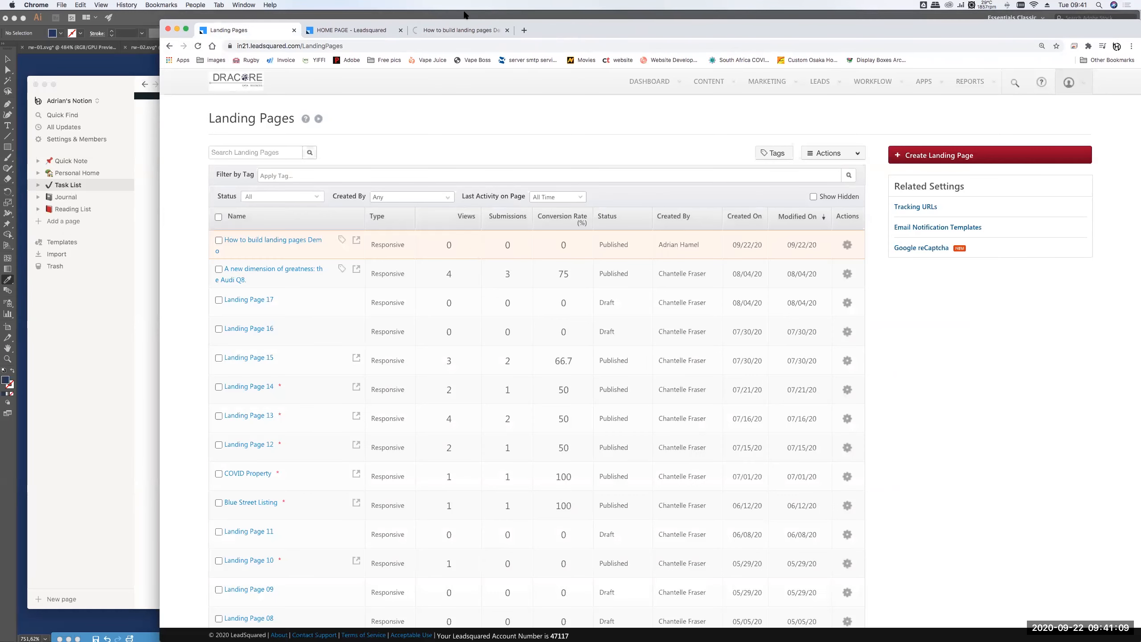
click(456, 30)
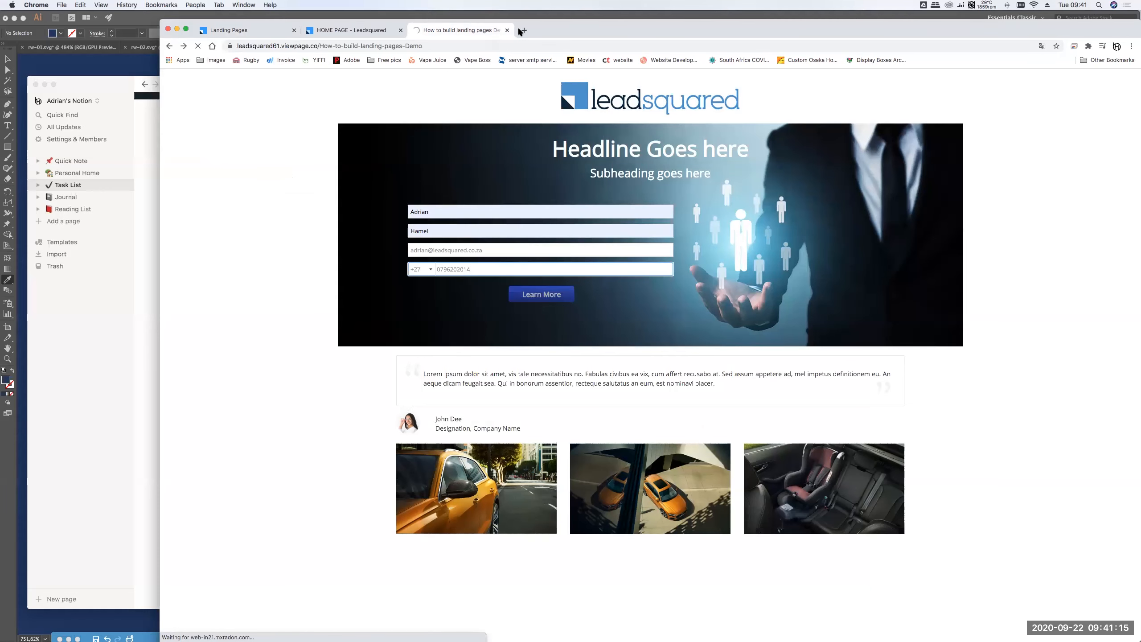
mouse_move(563, 18)
mouse_down()
mouse_move(545, 17)
mouse_move(551, 9)
mouse_up()
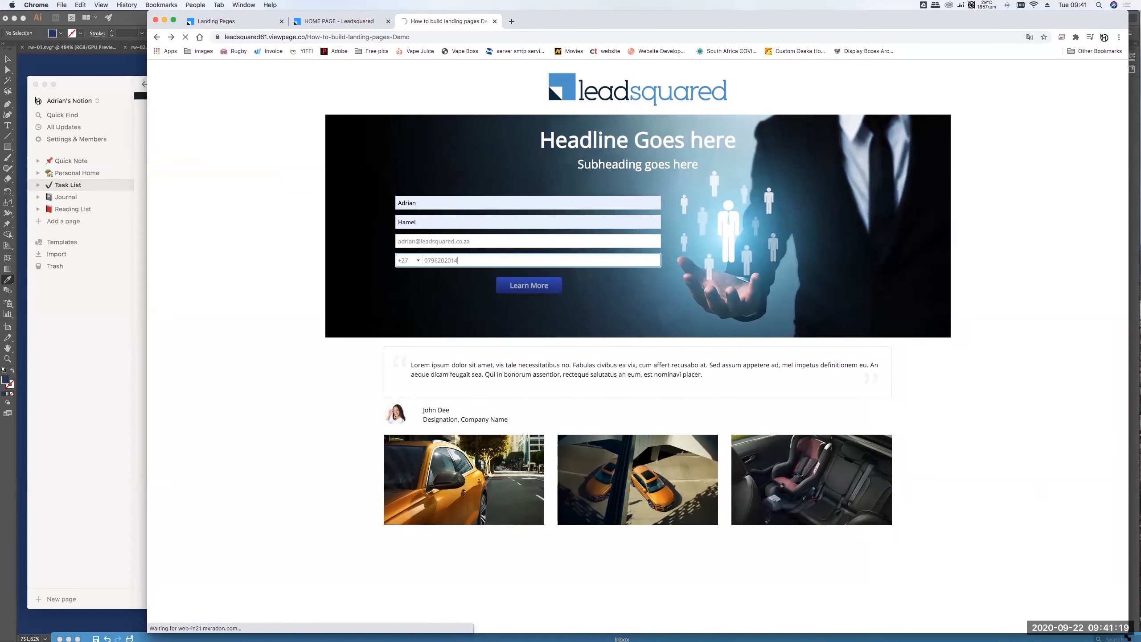
drag(1127, 632, 1136, 640)
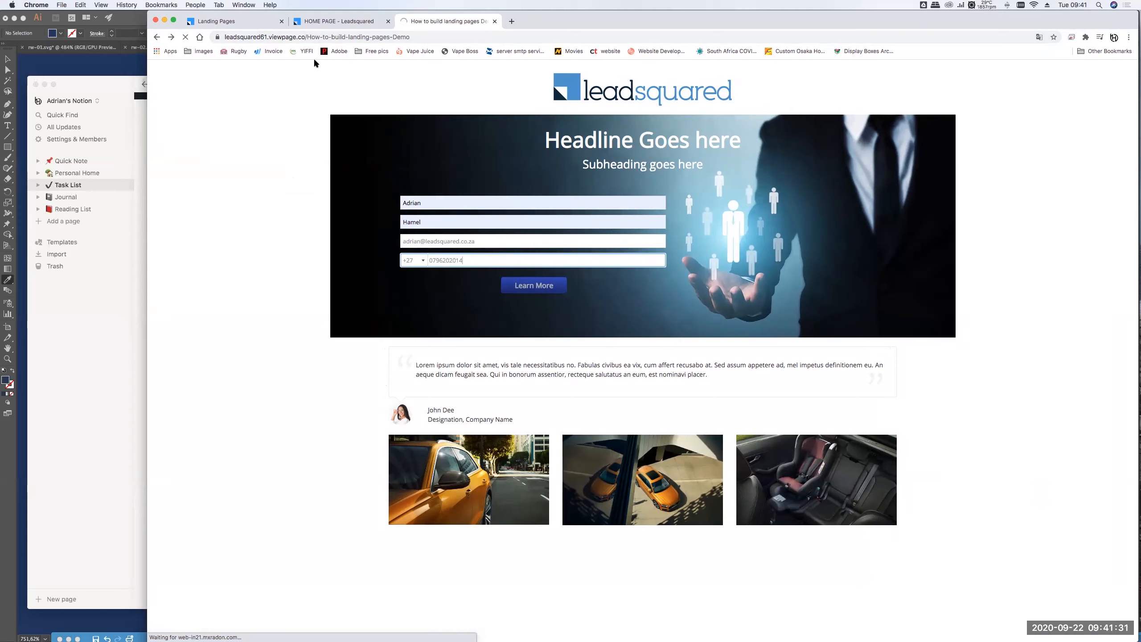
click(404, 38)
key(Return)
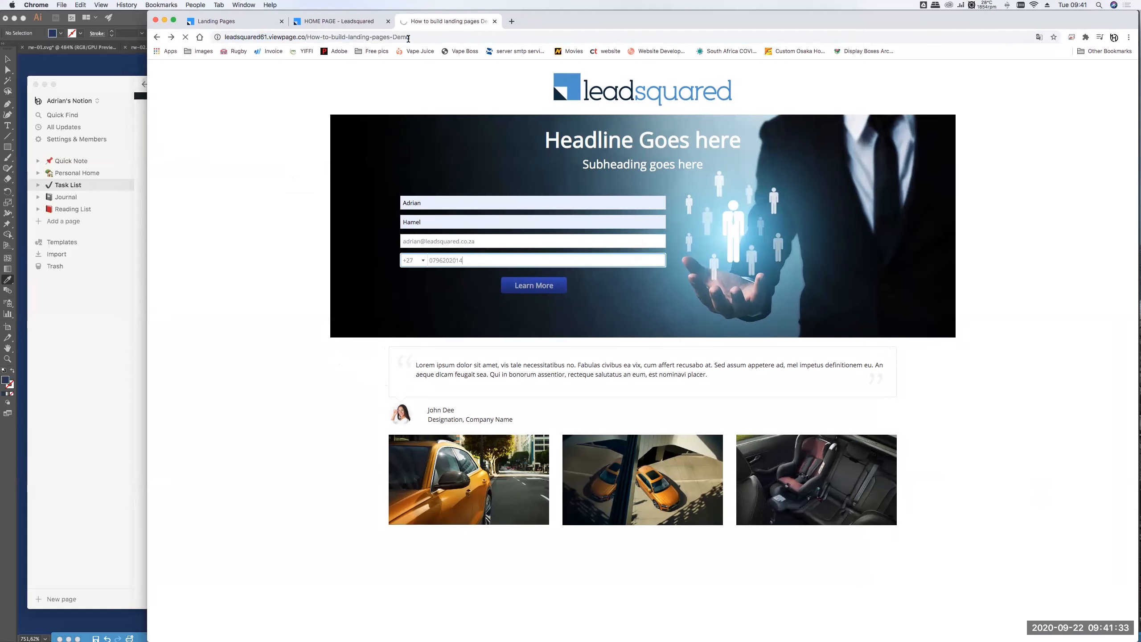
- Open the demo page's https link via Get Landing Page URL in the row's gear menu
click(495, 21)
click(215, 21)
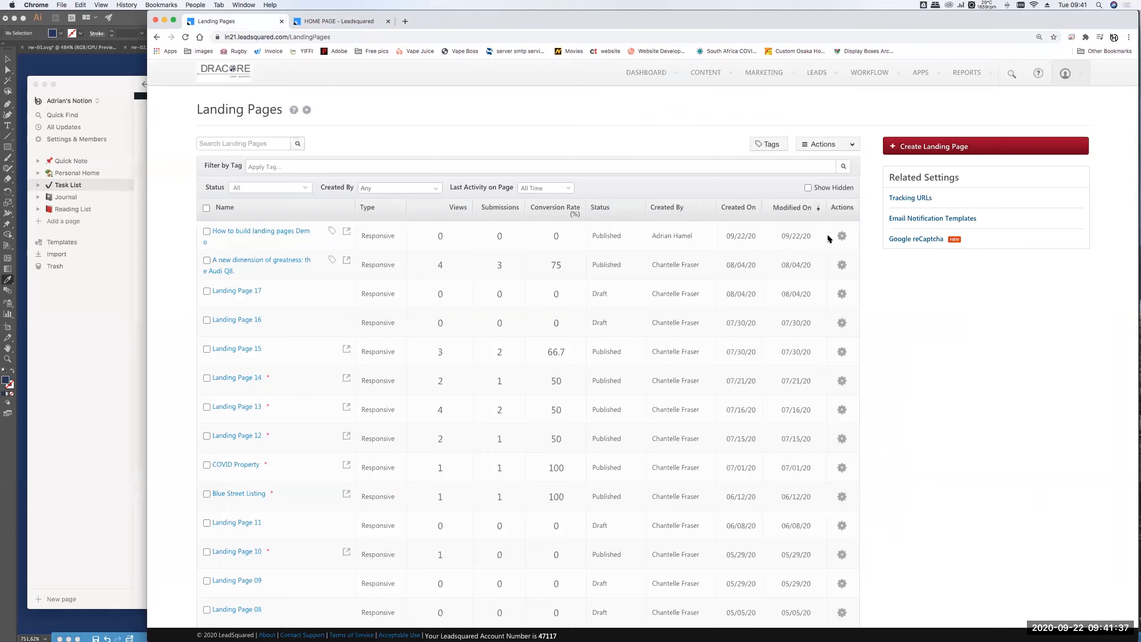
click(842, 237)
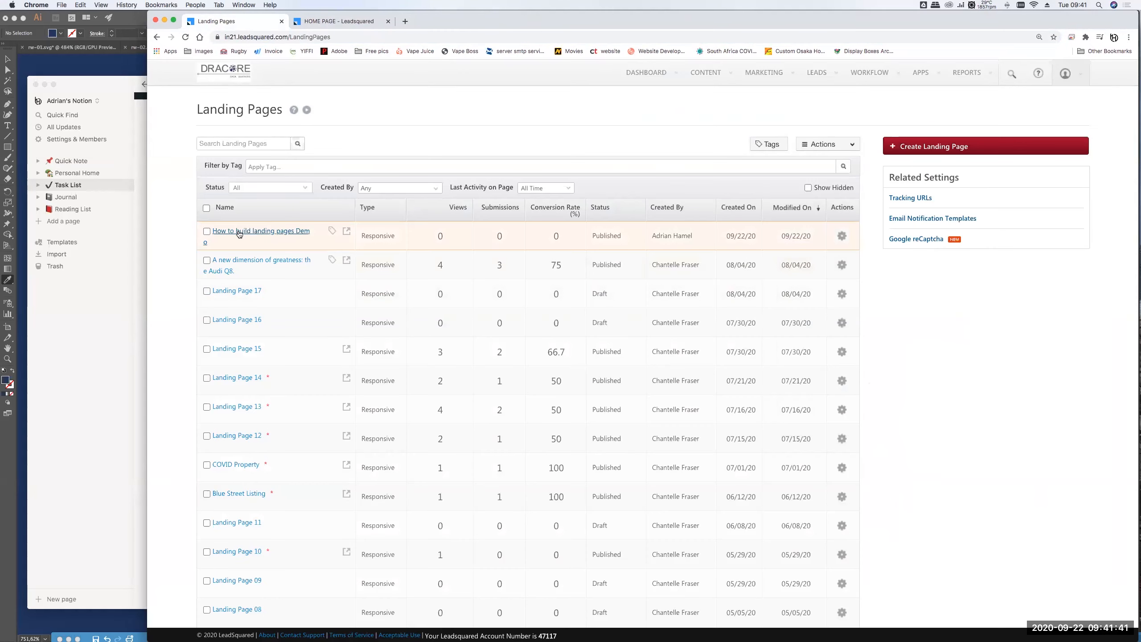
click(840, 236)
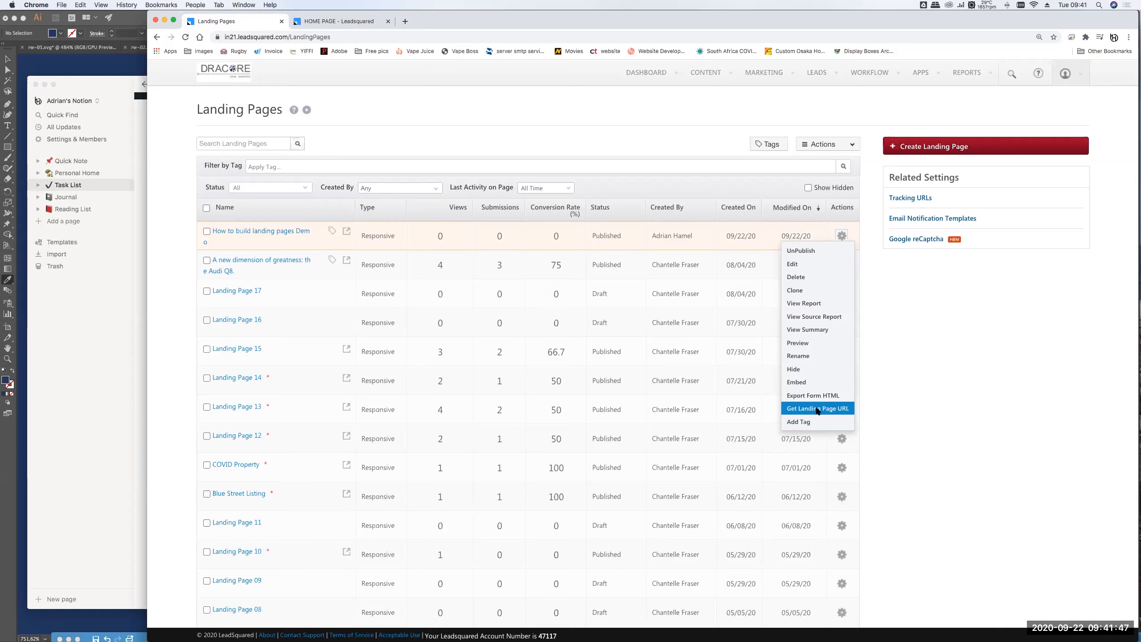
click(817, 410)
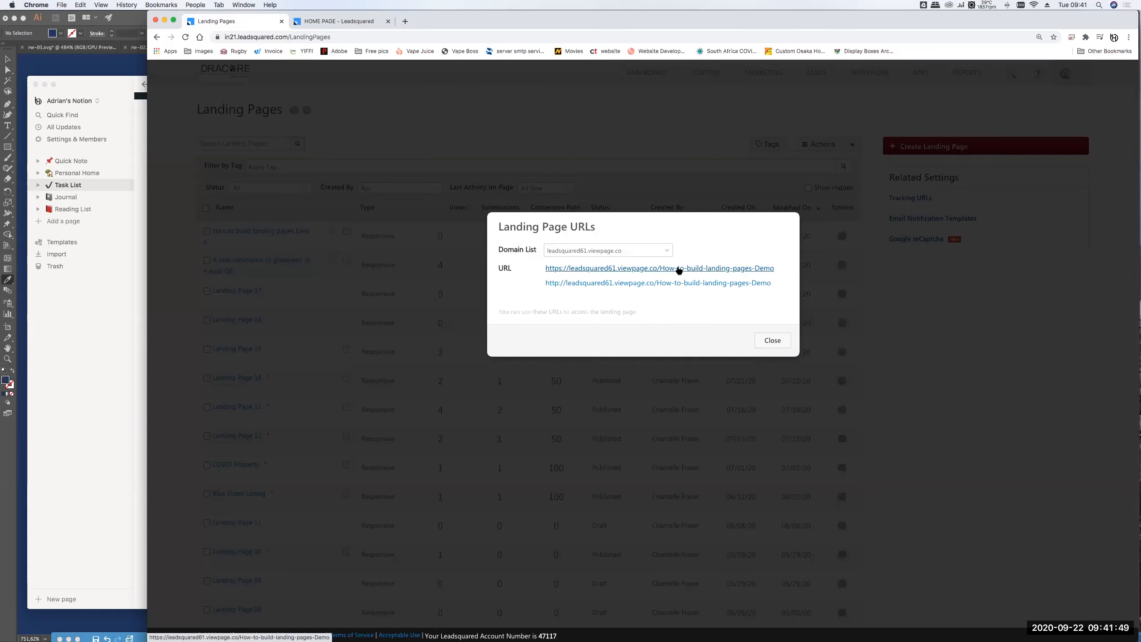
click(664, 269)
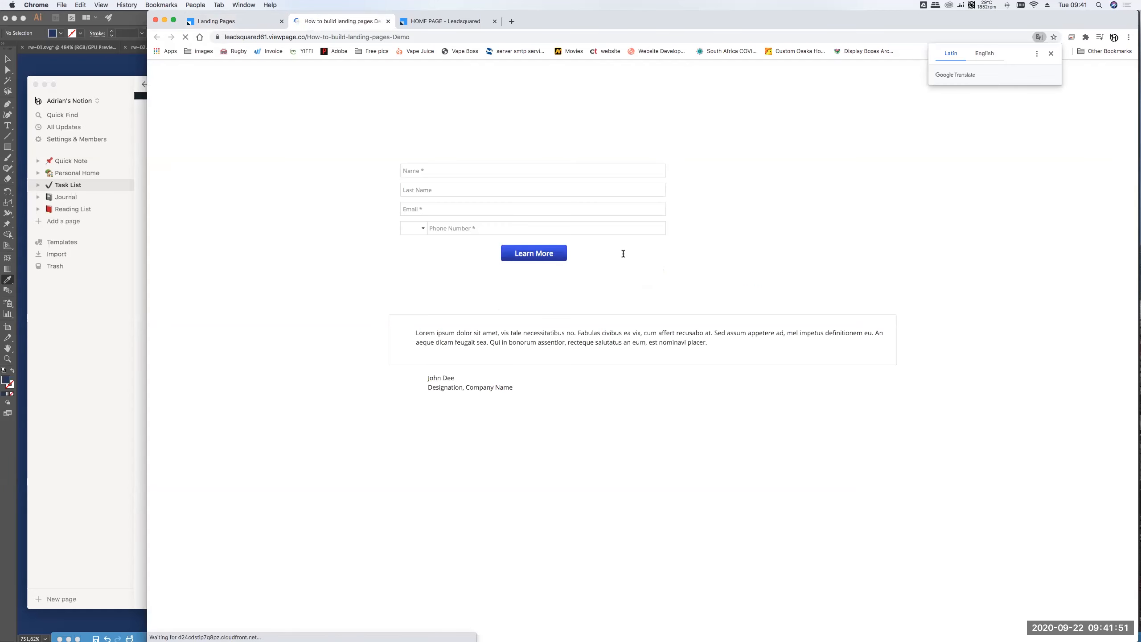
- Autofill the name and phone, enter the e-mail, and submit the form with Learn More
click(479, 203)
click(458, 220)
click(454, 236)
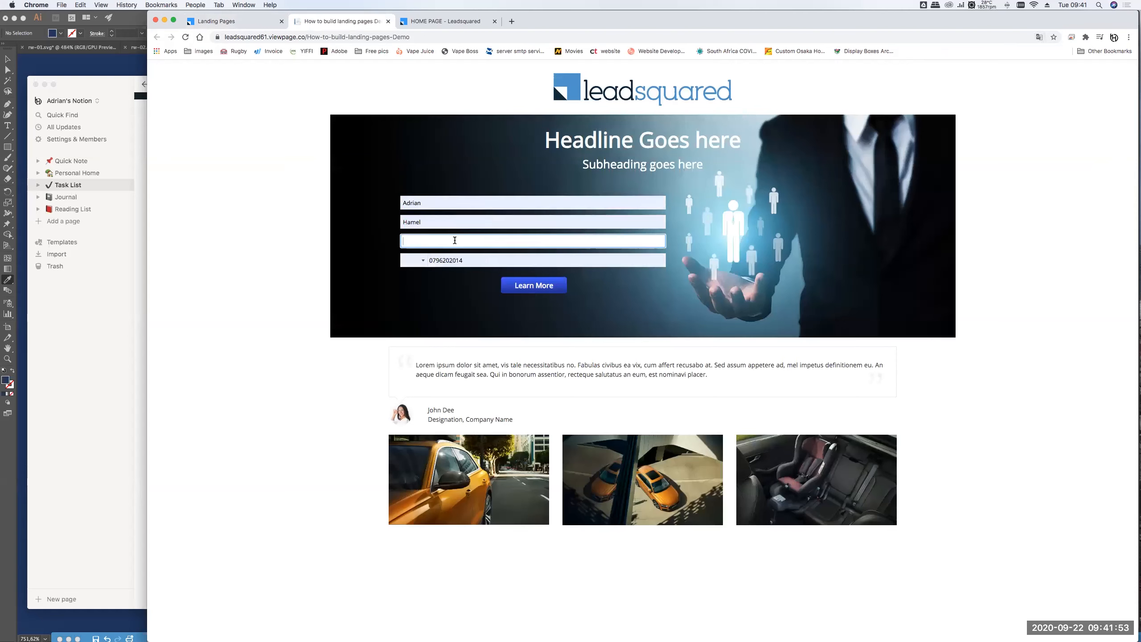
click(422, 255)
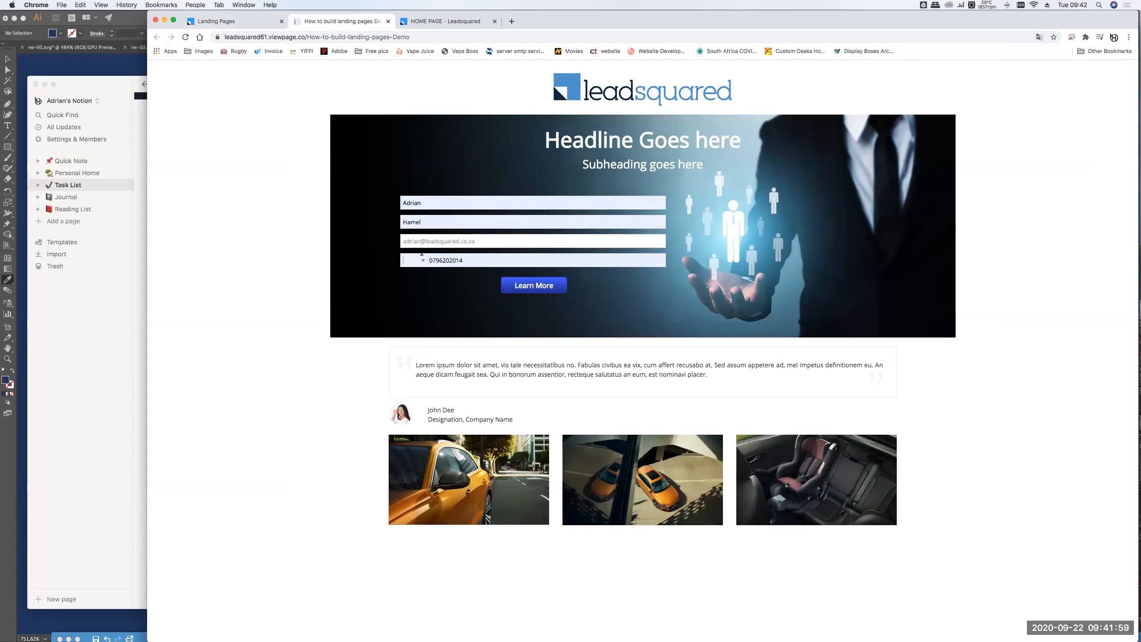
click(531, 285)
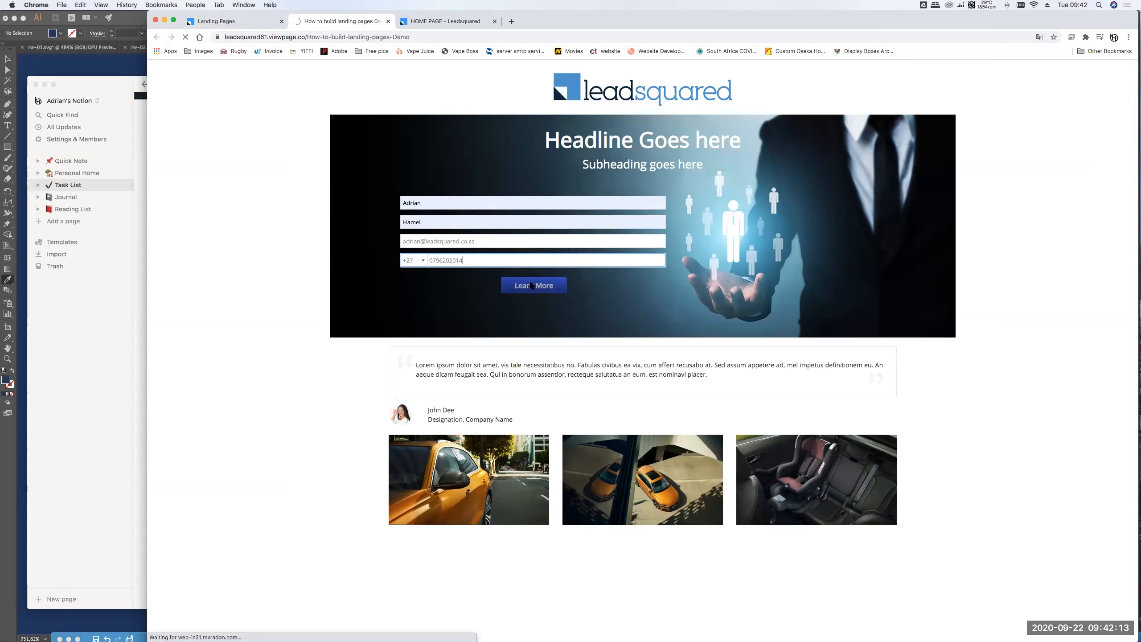
- Close the Landing Page URLs dialog and check Manage Leads for the new lead scored 50
click(237, 21)
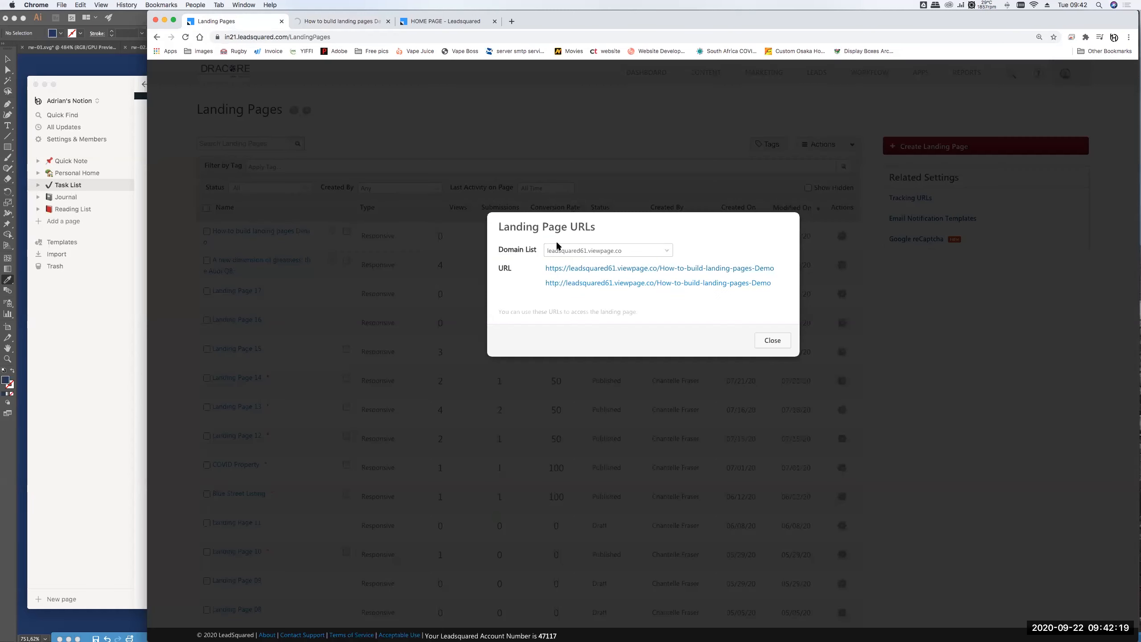
click(773, 340)
mouse_move(821, 75)
click(821, 123)
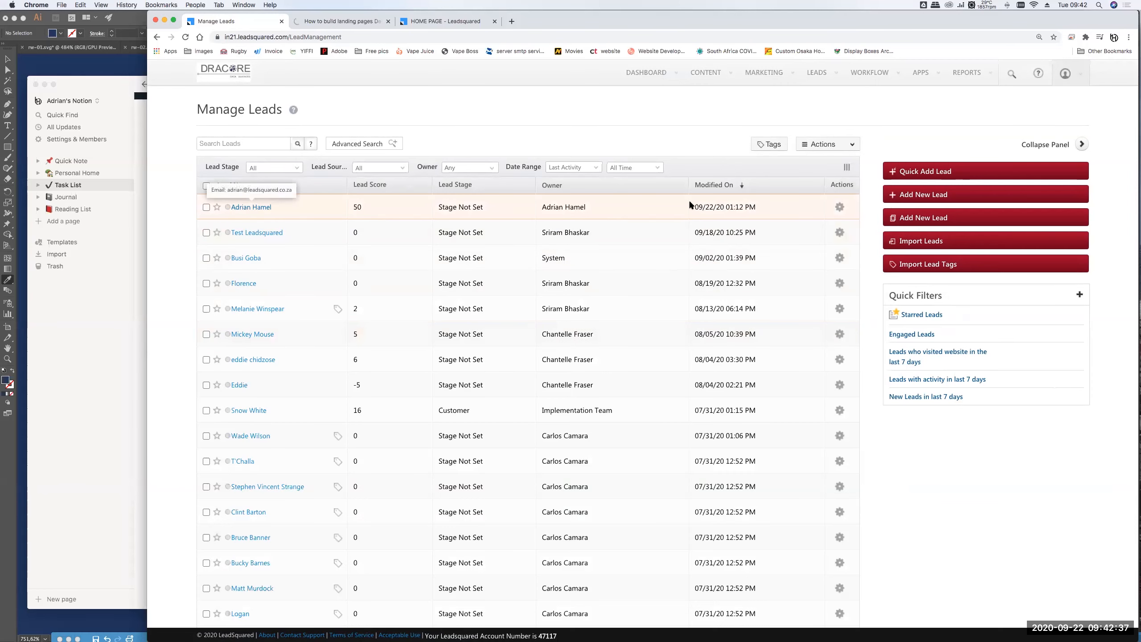
click(351, 21)
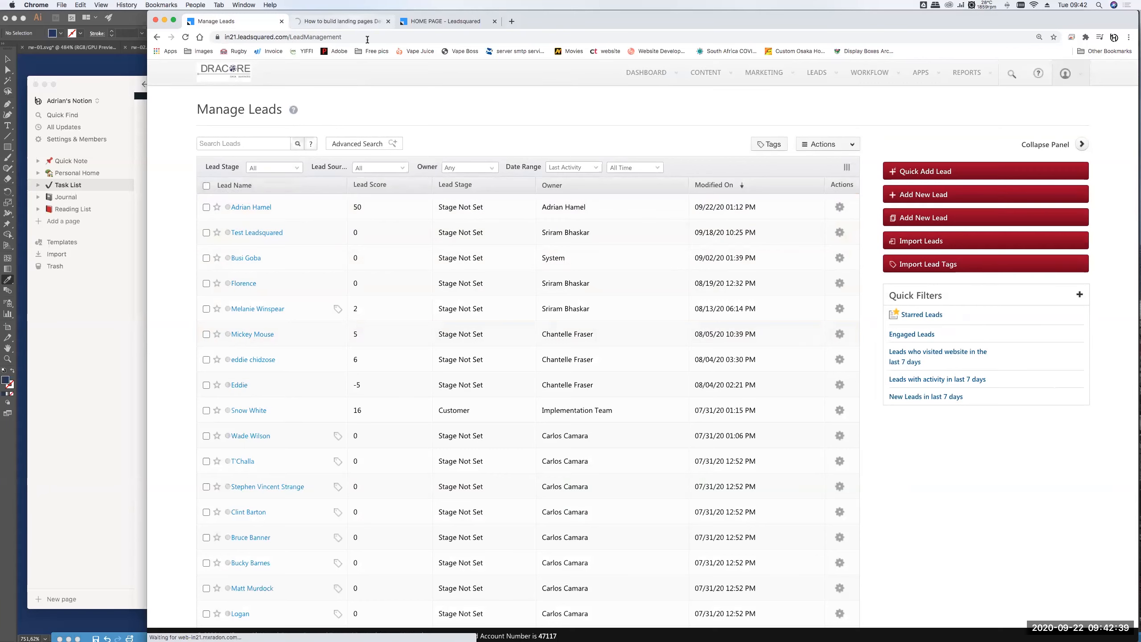
click(233, 21)
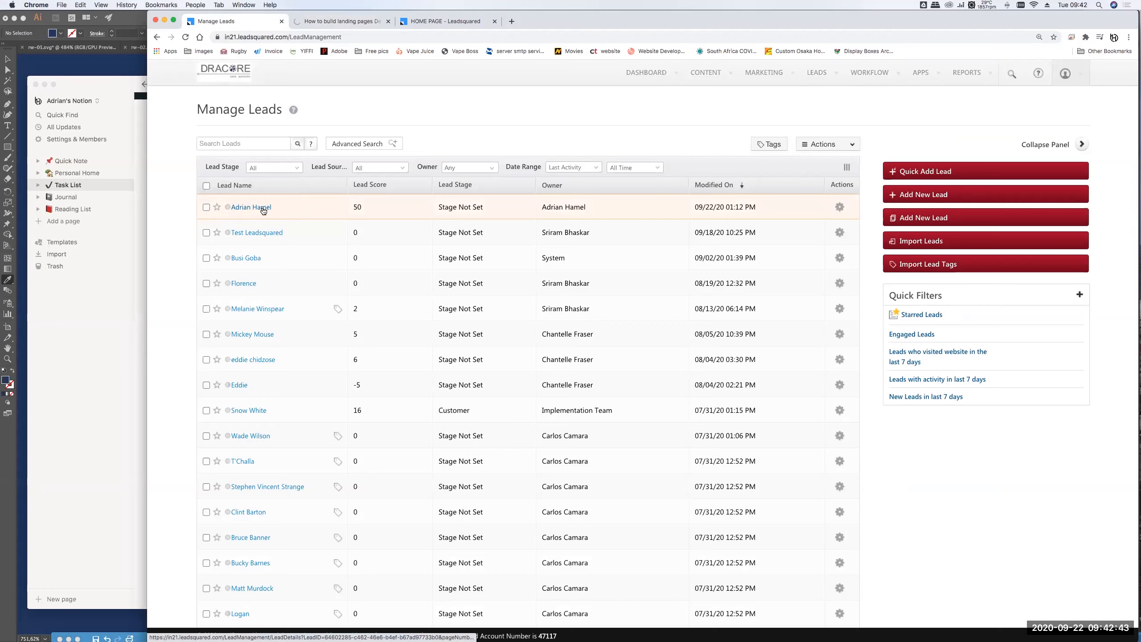
click(265, 210)
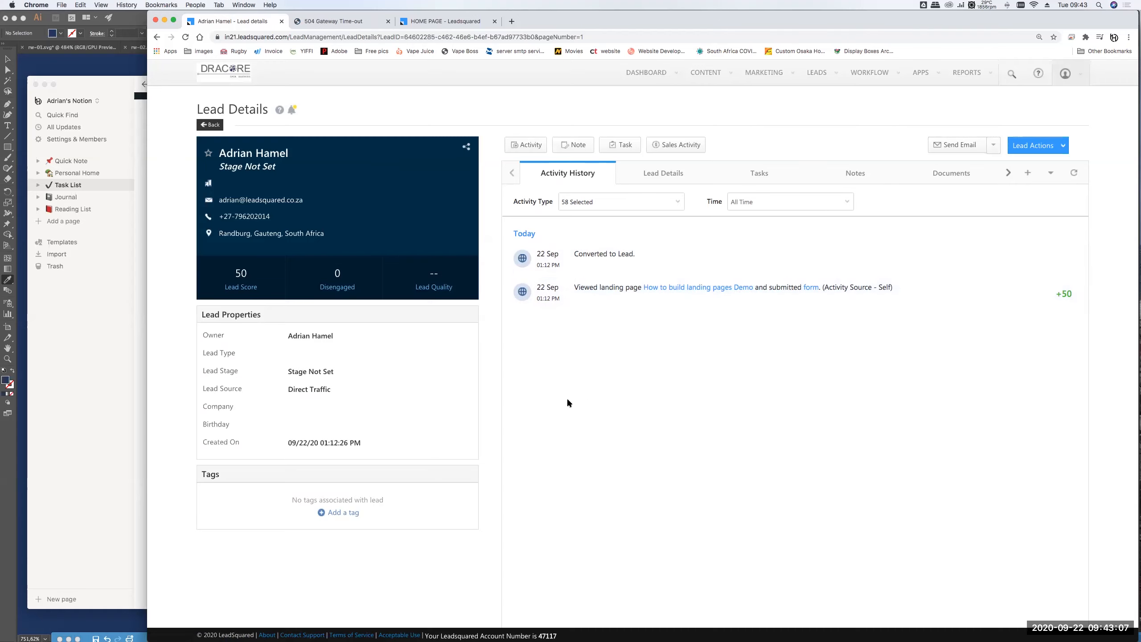
click(210, 125)
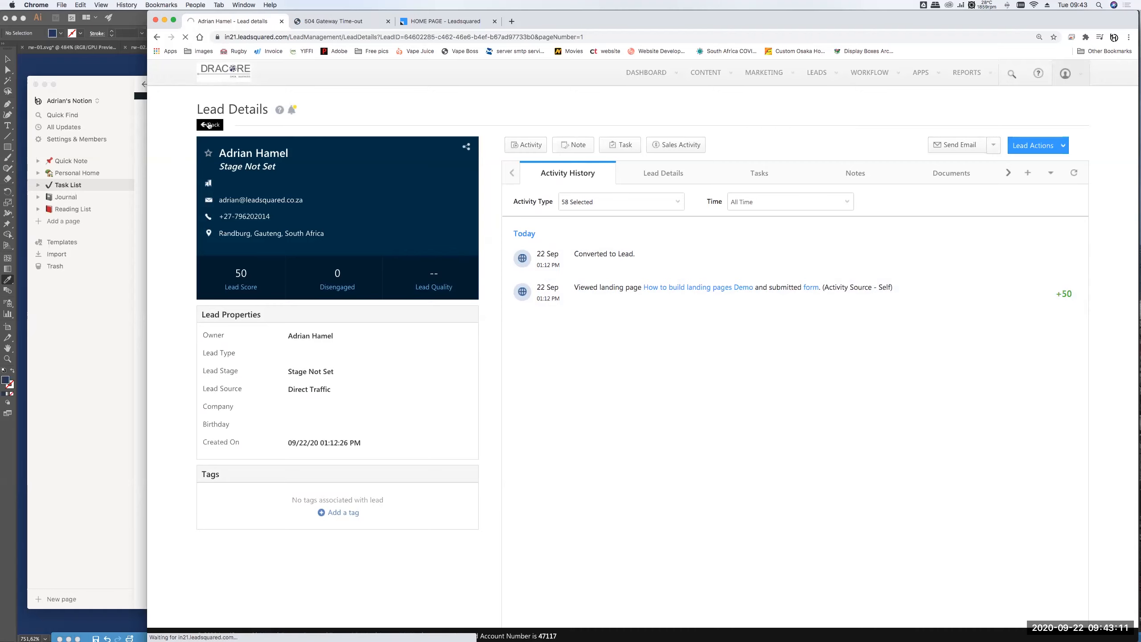